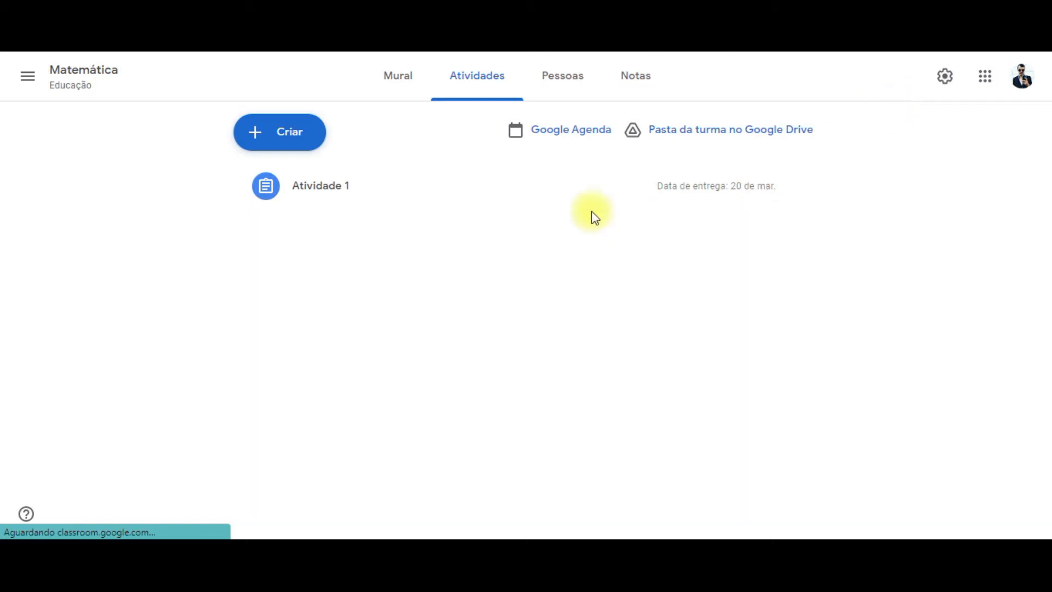
Create a quiz assignment in the Matemática class and title it "Atividade teste"
left_click(233, 225)
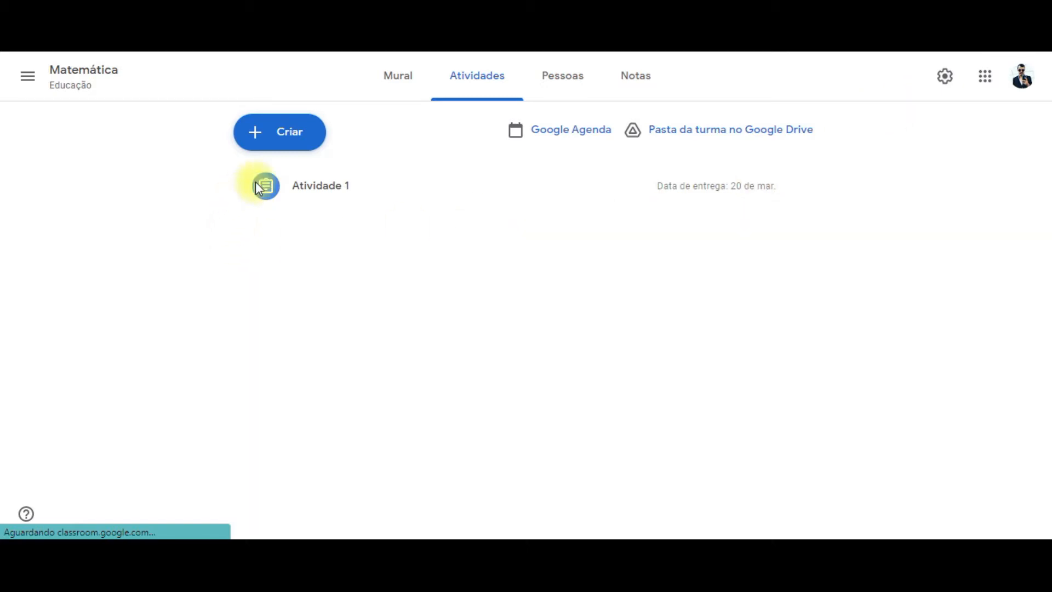
left_click(271, 138)
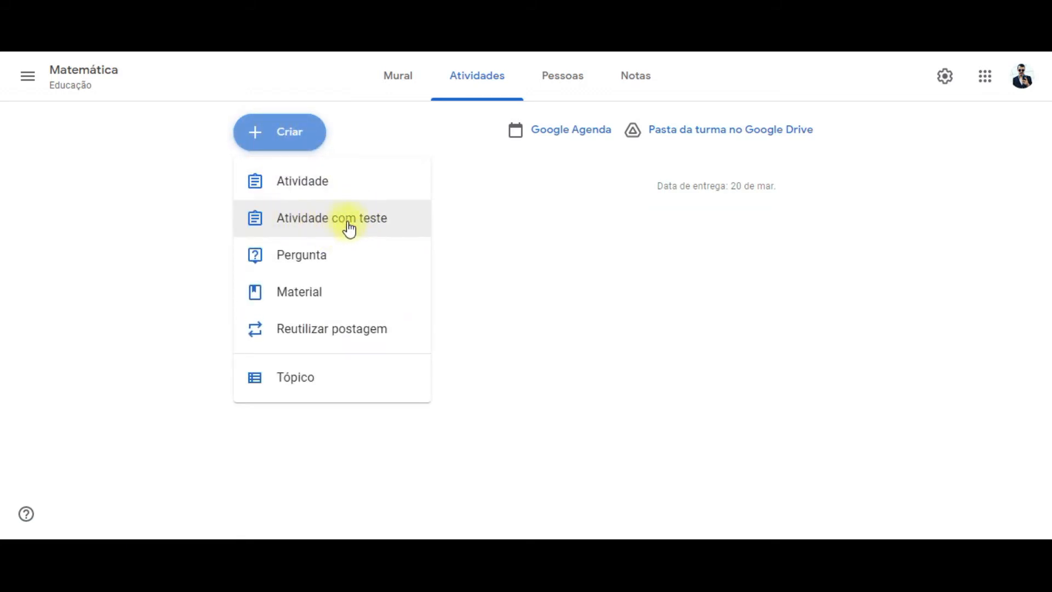
left_click(352, 229)
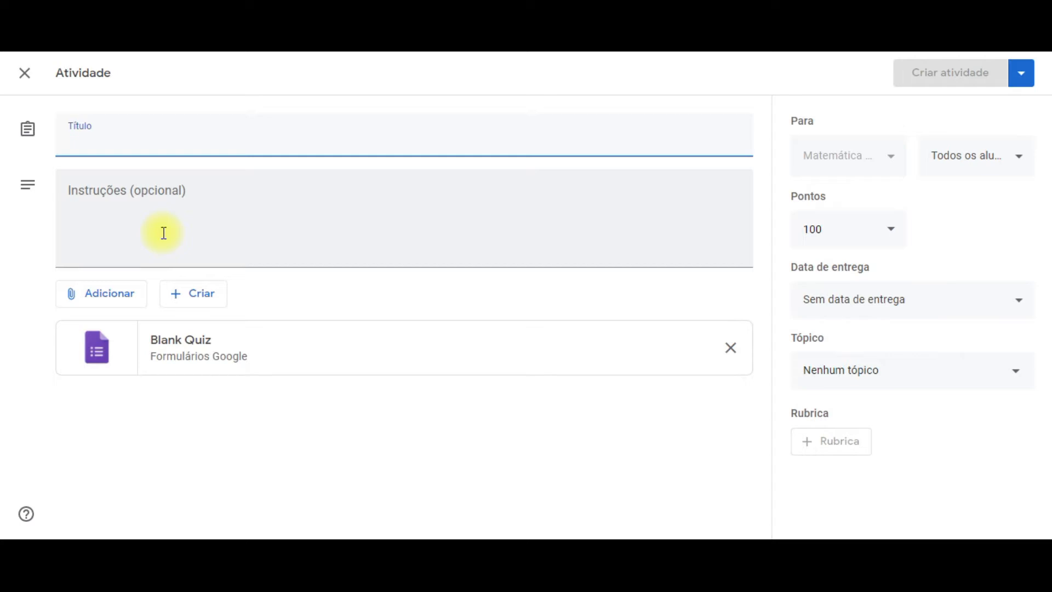
type("Ativi")
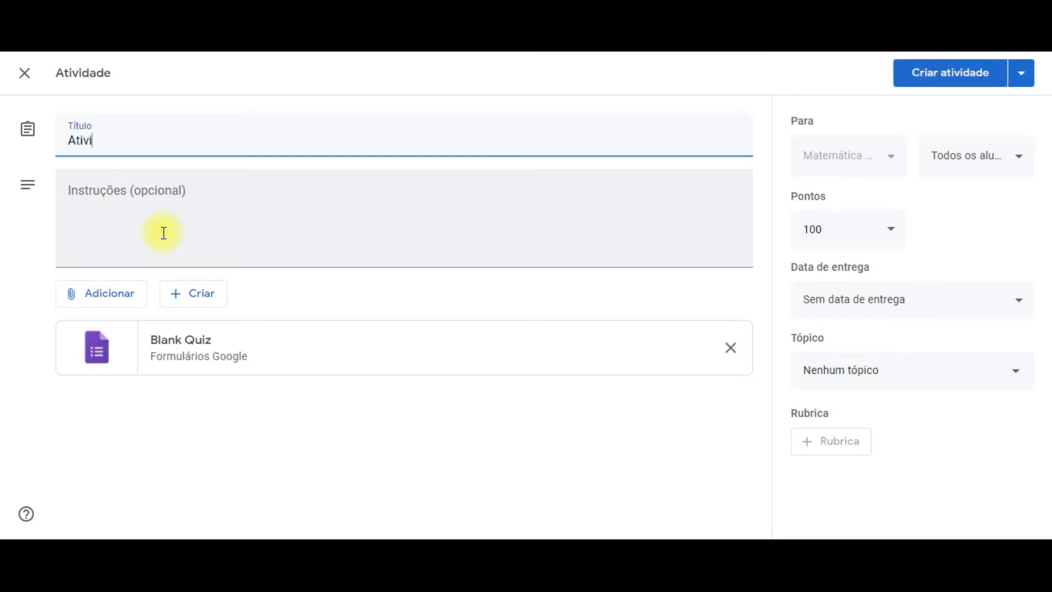
type("dade teste")
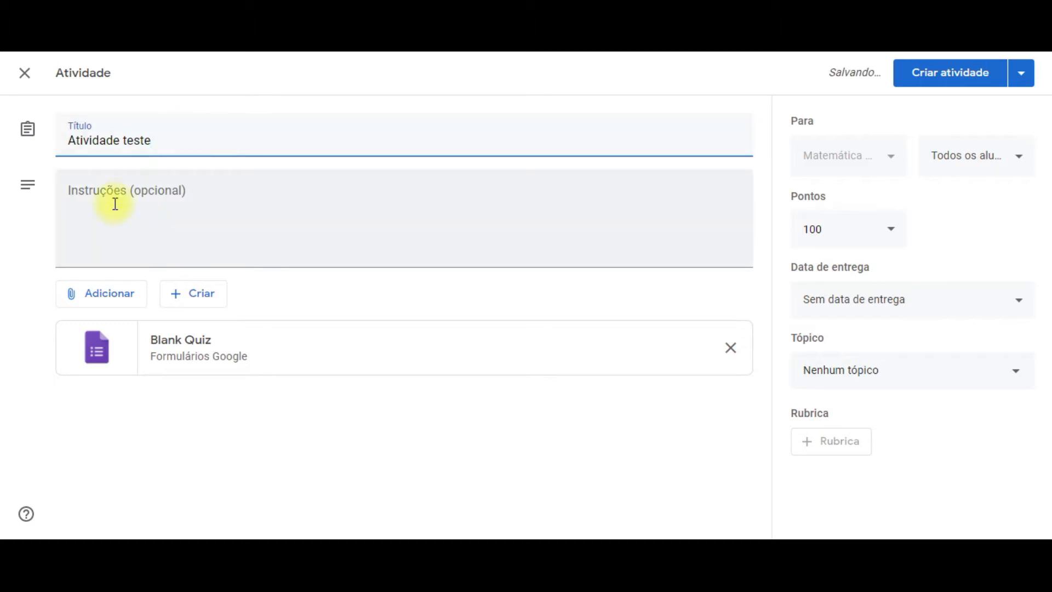
left_click(1026, 84)
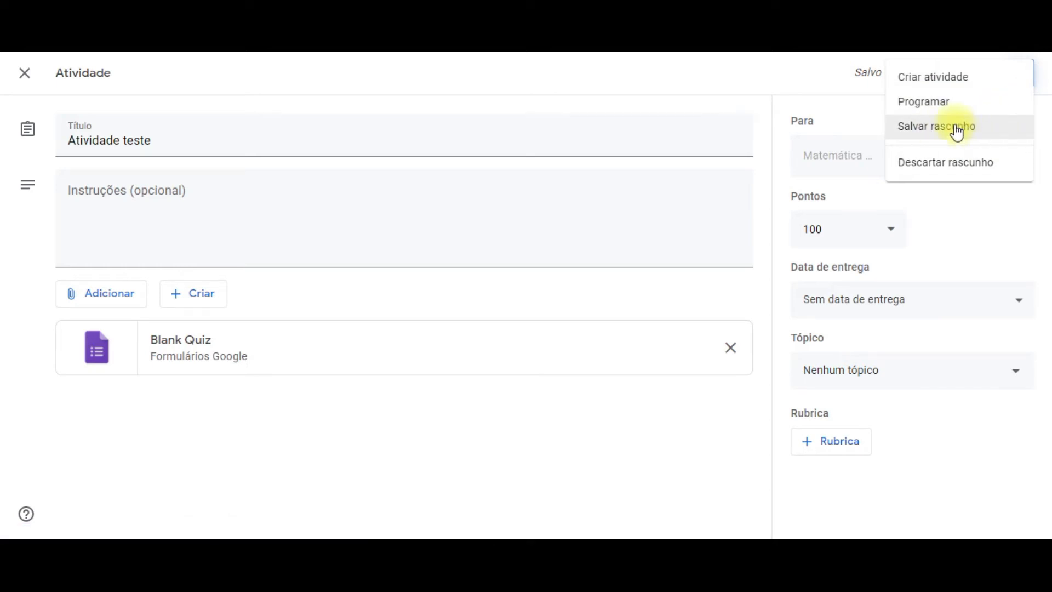
left_click(744, 96)
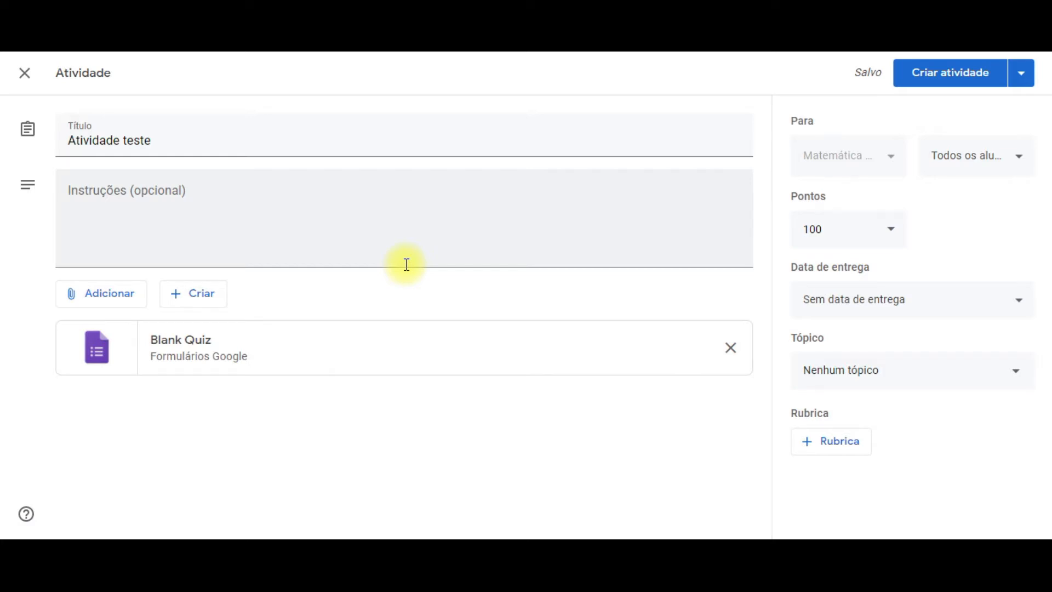
left_click(97, 301)
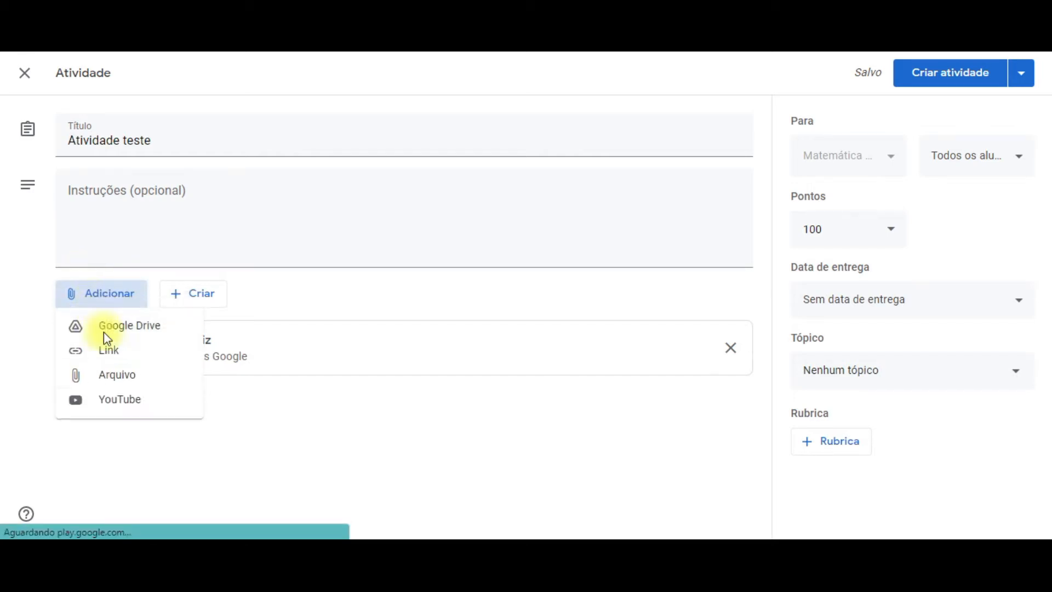
left_click(392, 311)
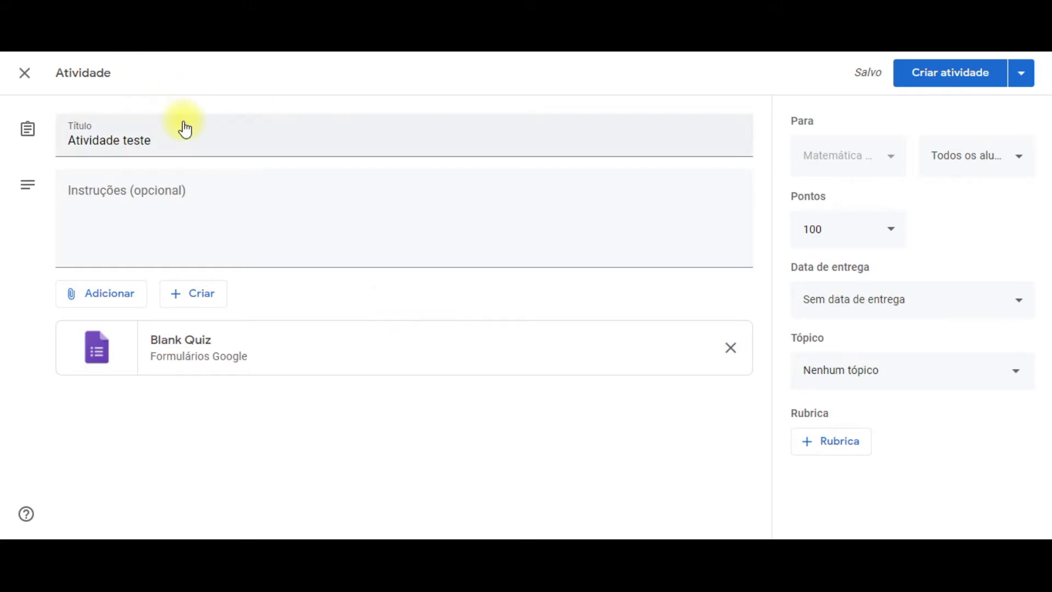
left_click(1022, 73)
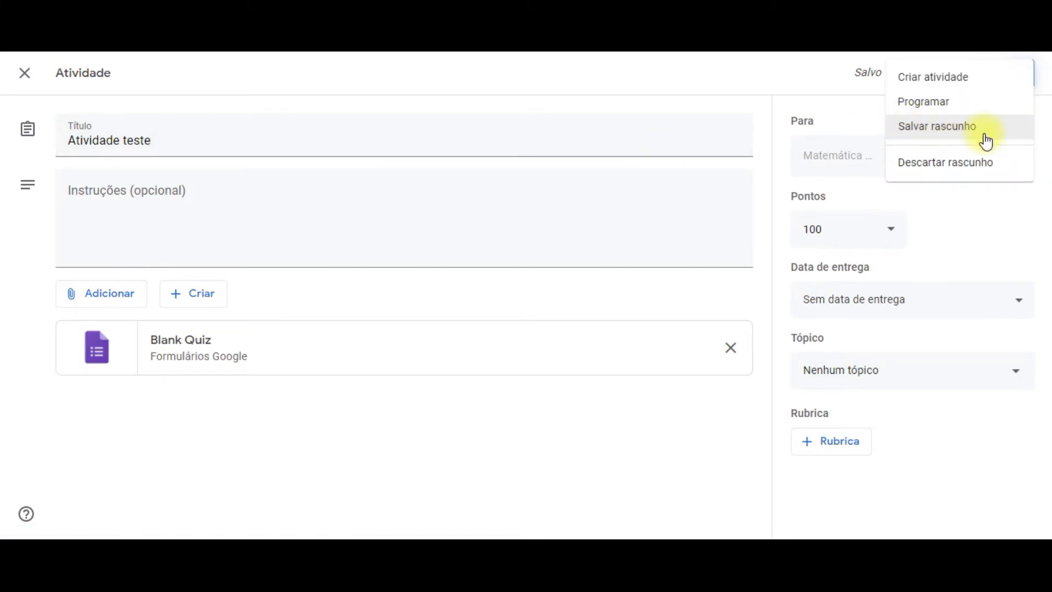
left_click(235, 436)
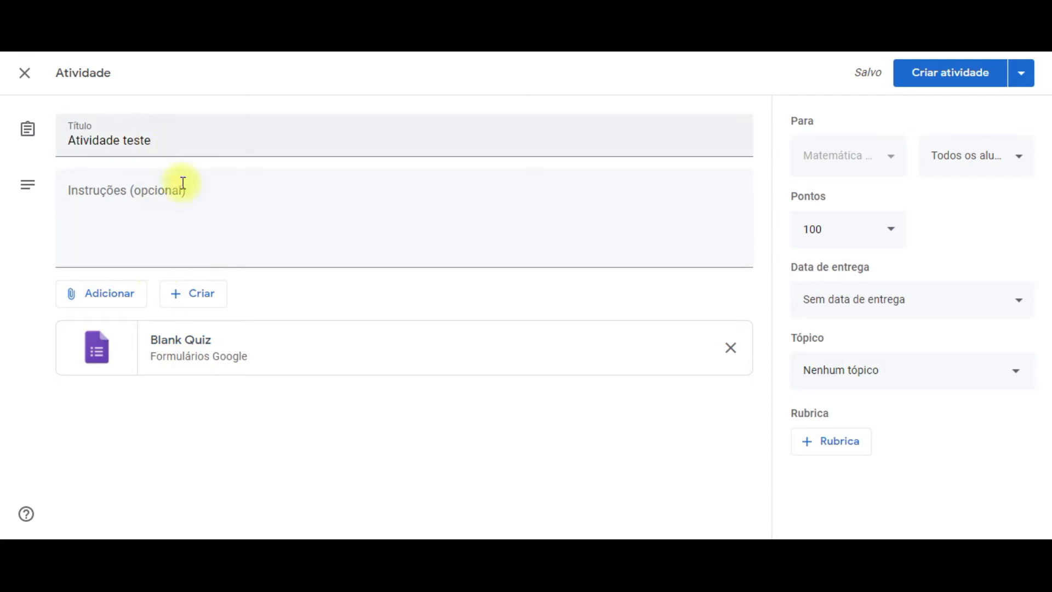
Open the attached Blank Quiz form for editing and save the class assignment as a draft
left_click(199, 345)
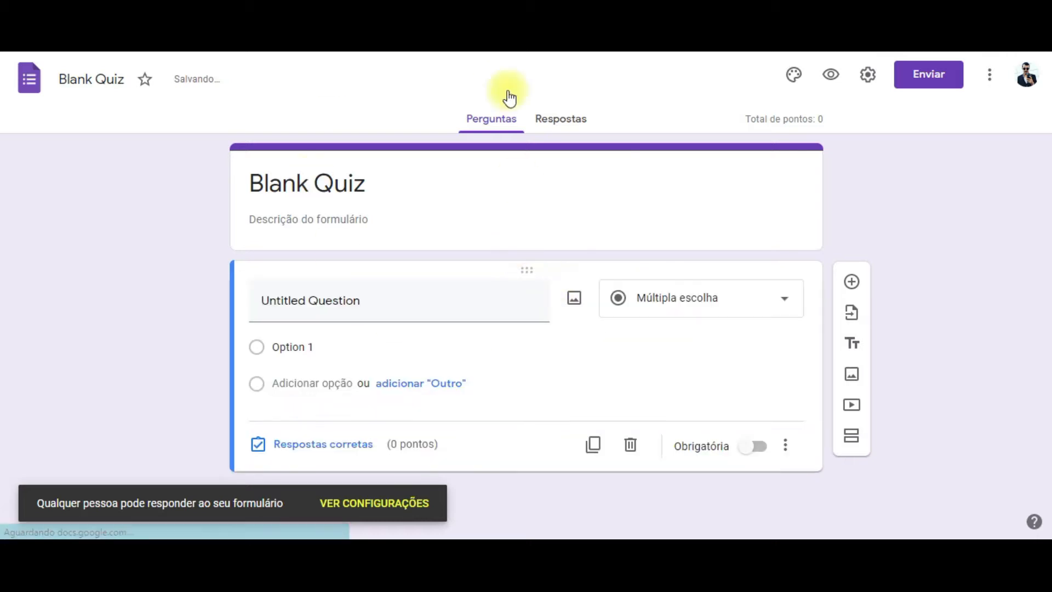
left_click(408, 11)
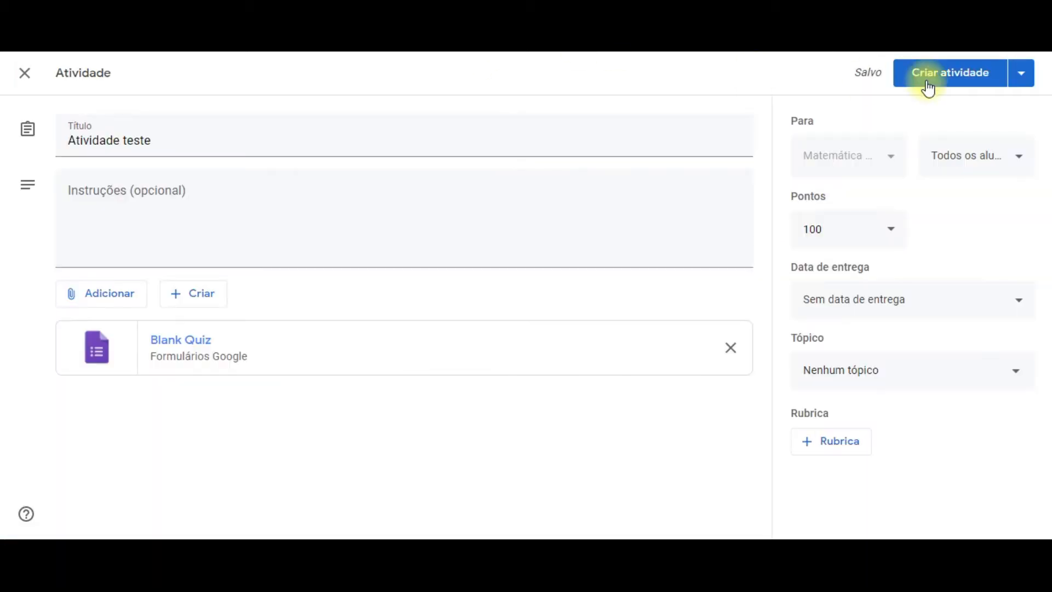
left_click(1019, 83)
left_click(953, 131)
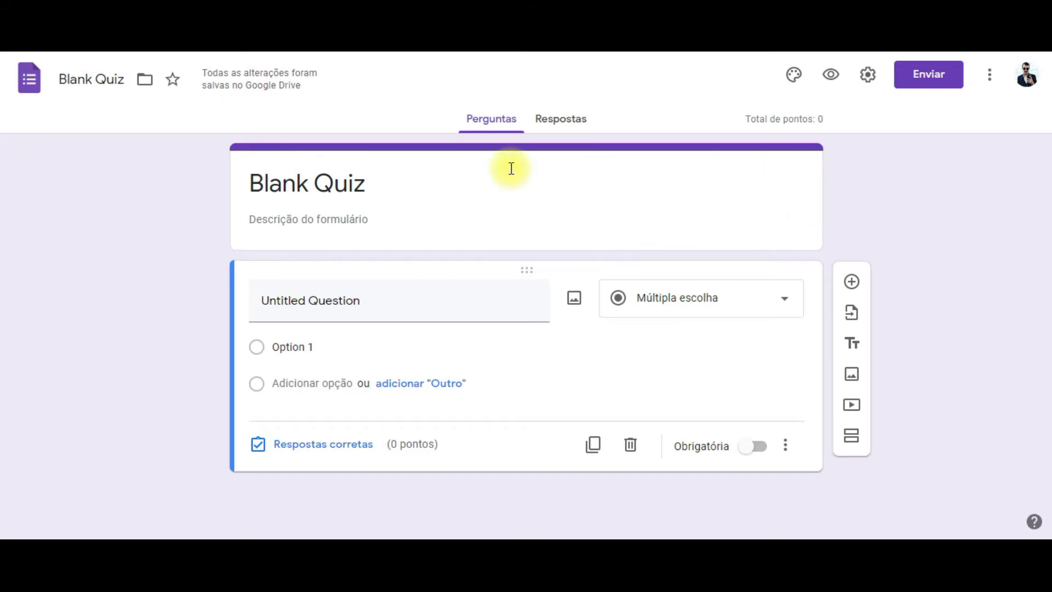
Title the quiz form "Atividade Teste" and give the form file the same name
left_click(387, 171)
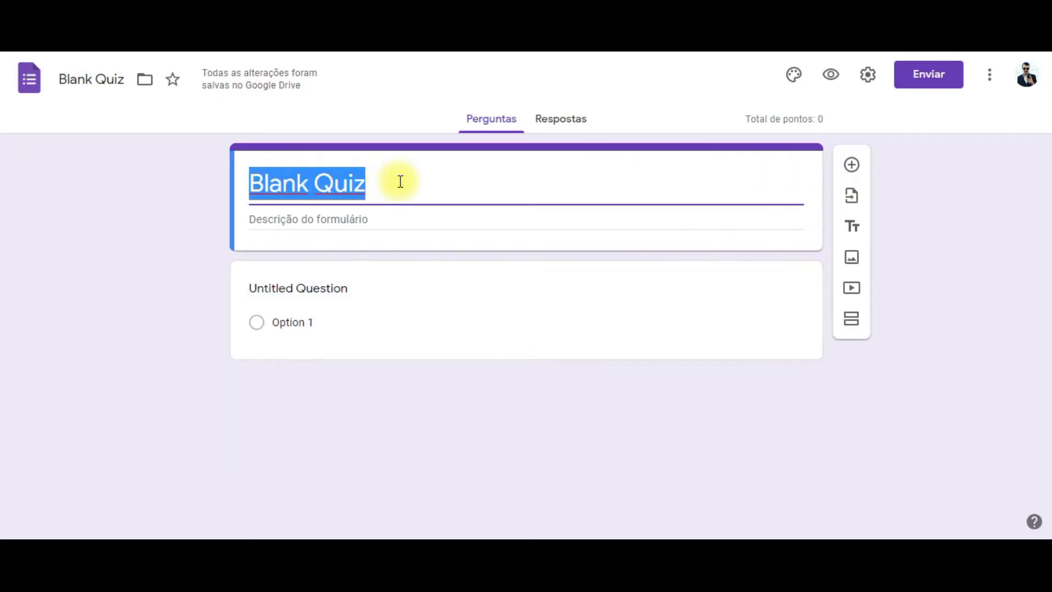
type("Atividade Teste")
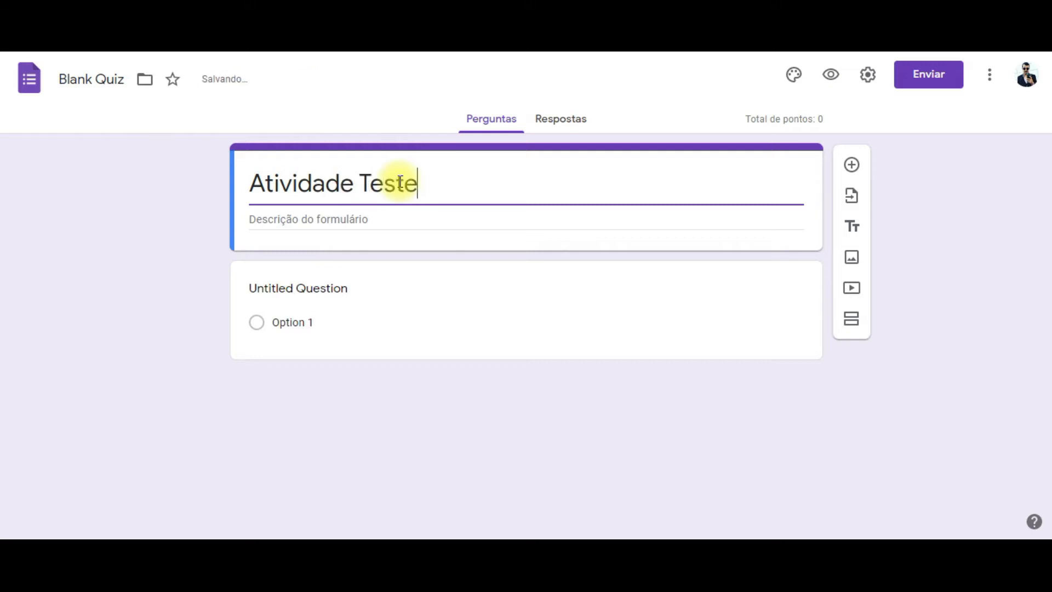
triple_click(400, 182)
key("ctrl+c")
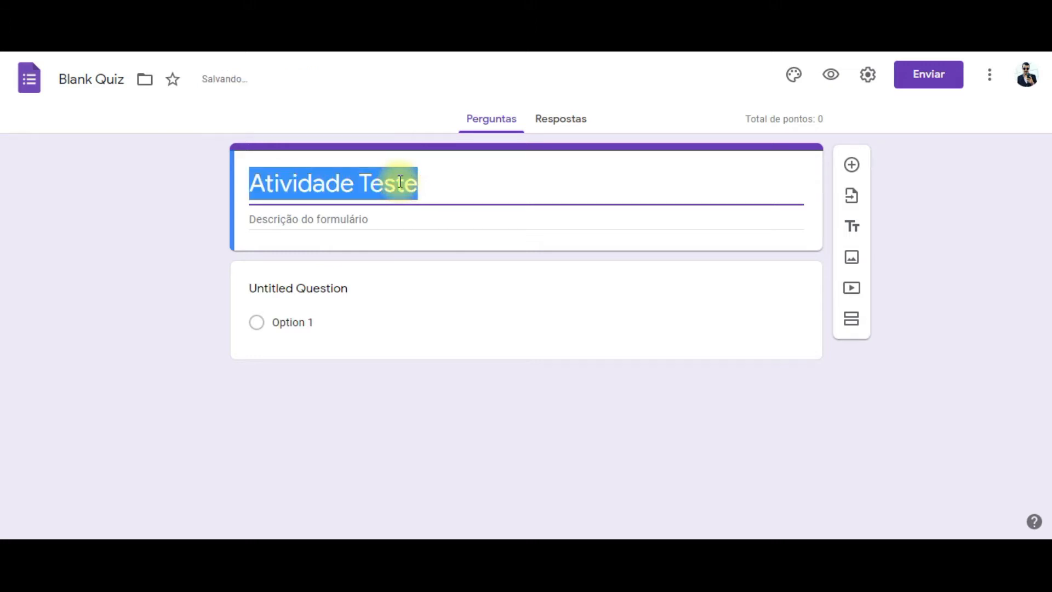
left_click(66, 84)
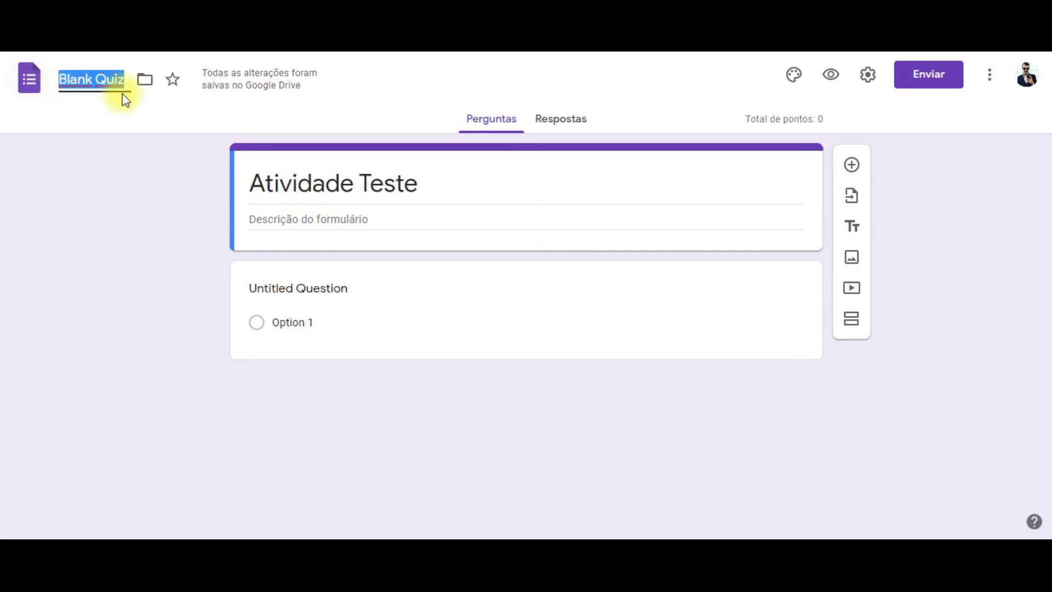
key("ctrl+v")
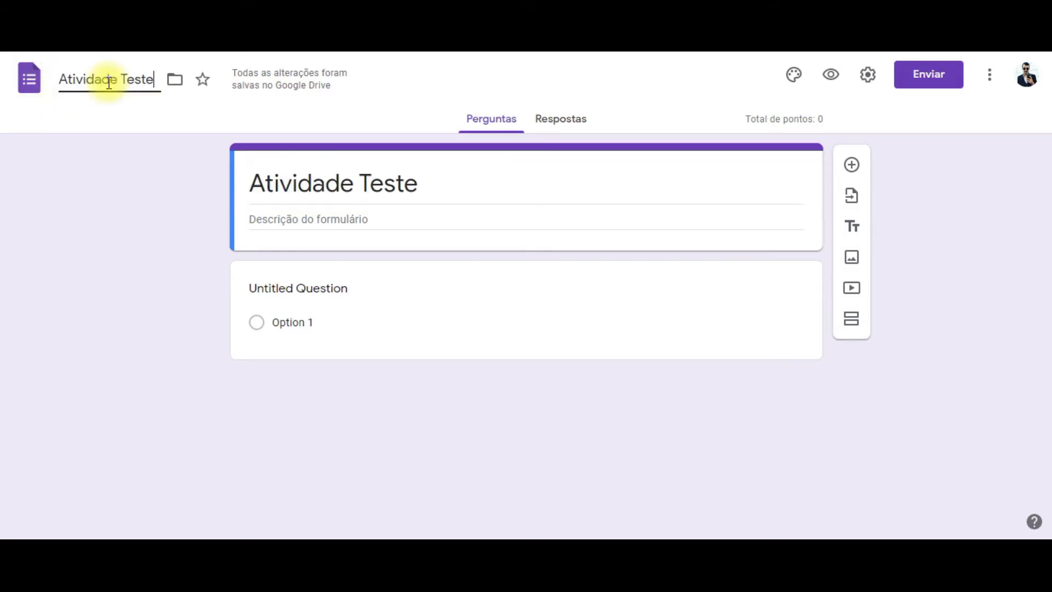
left_click(157, 159)
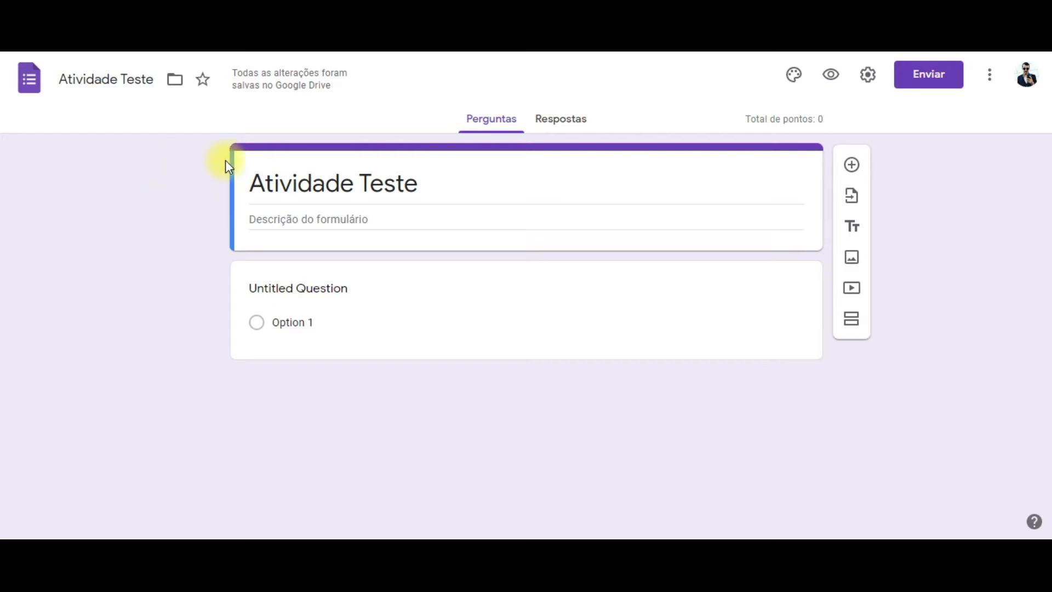
left_click(512, 222)
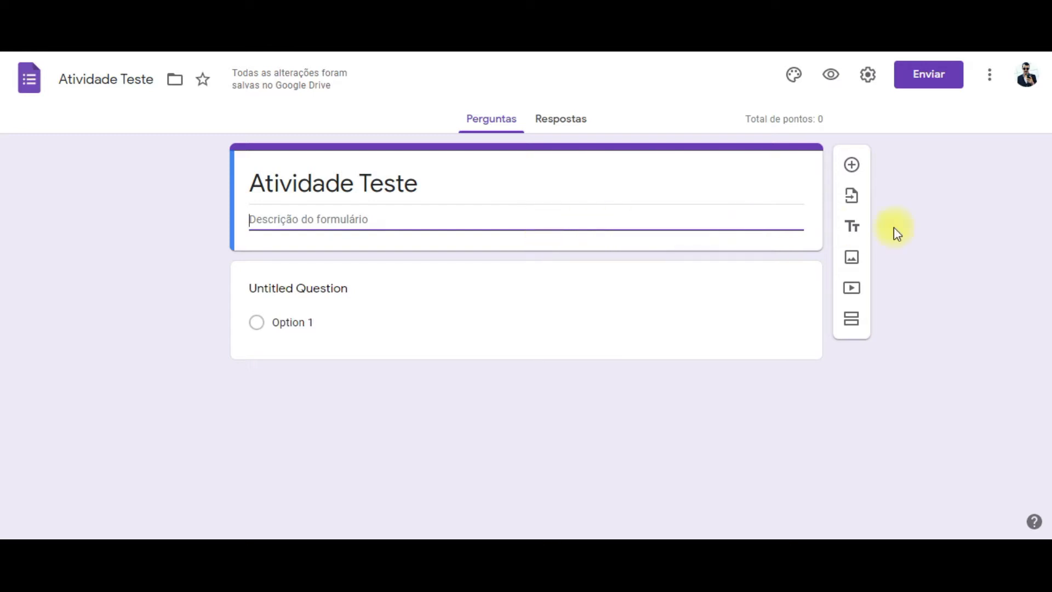
left_click(971, 189)
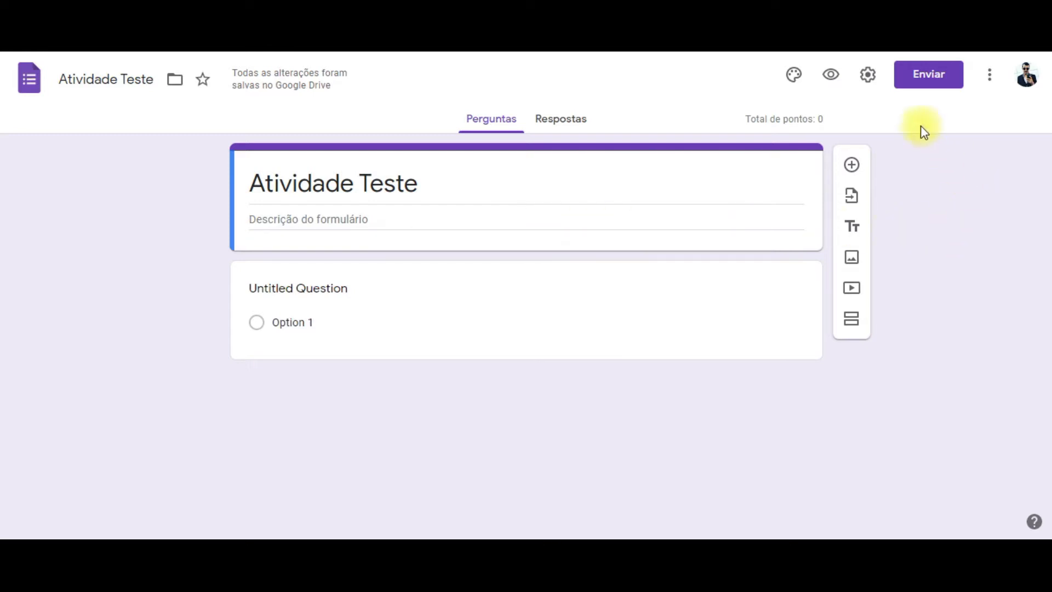
In the form's general settings, enable collecting e-mail addresses and set response receipts to Sempre
left_click(868, 75)
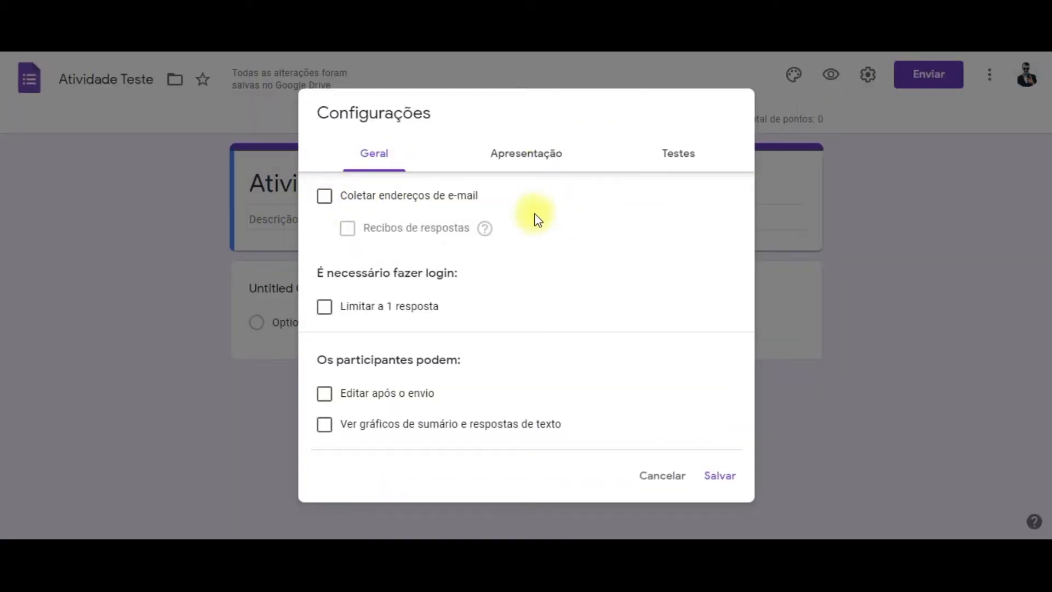
left_click(515, 168)
left_click(394, 157)
left_click(496, 154)
left_click(685, 164)
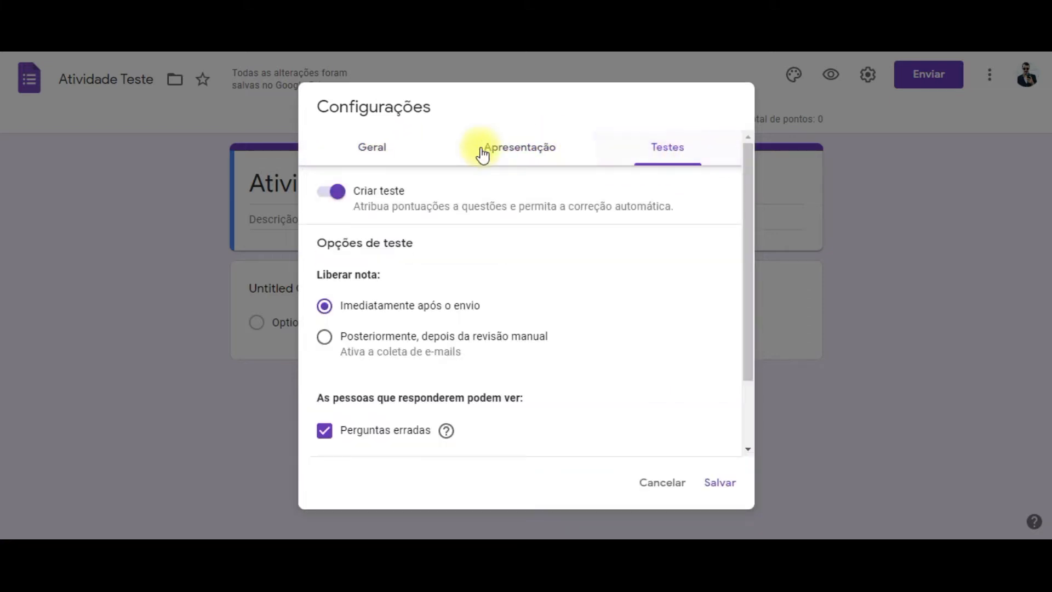
left_click(377, 150)
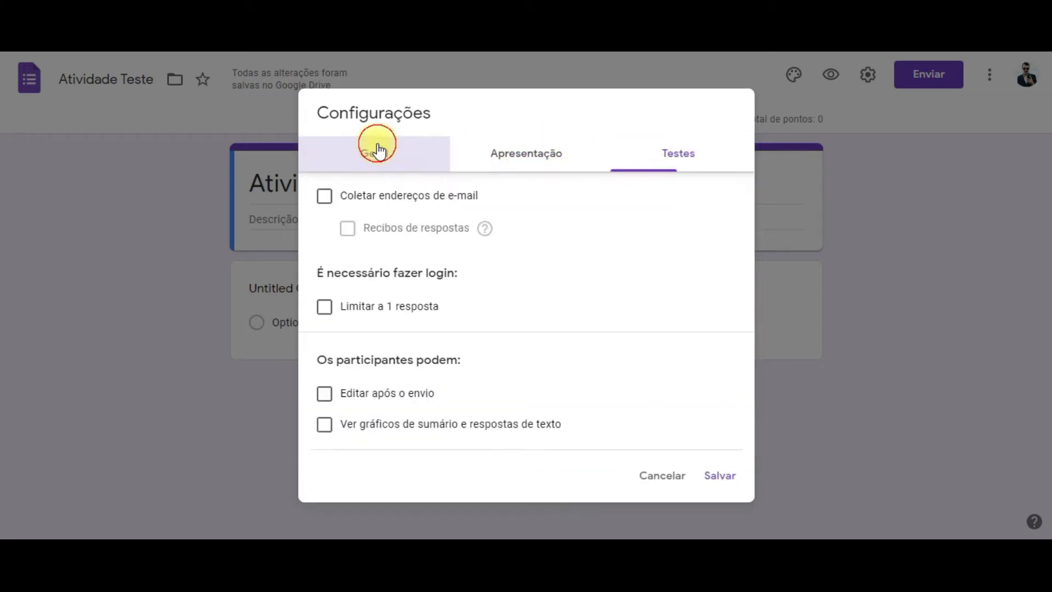
left_click(326, 197)
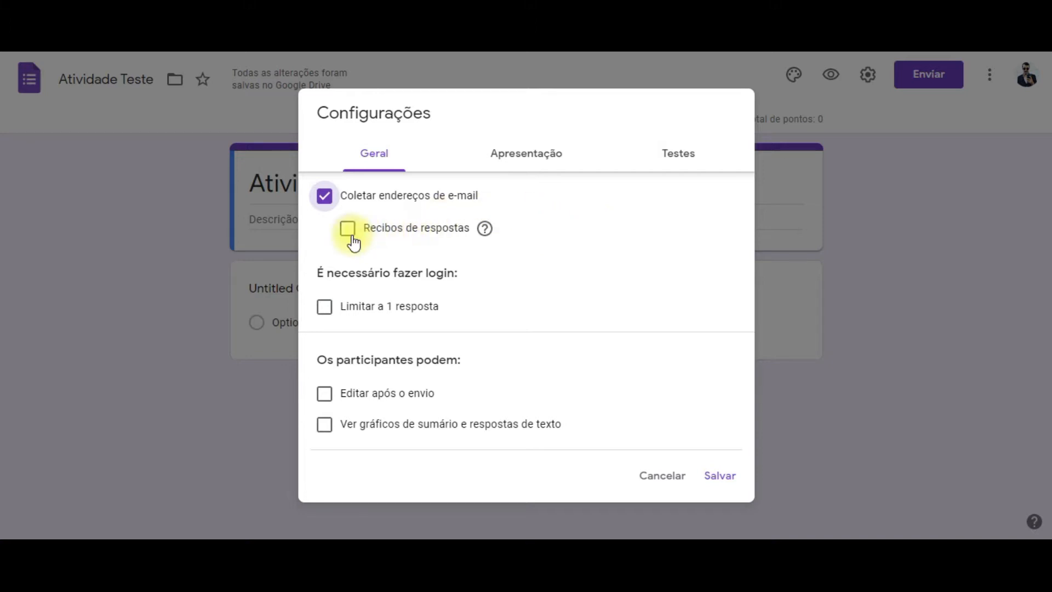
left_click(463, 112)
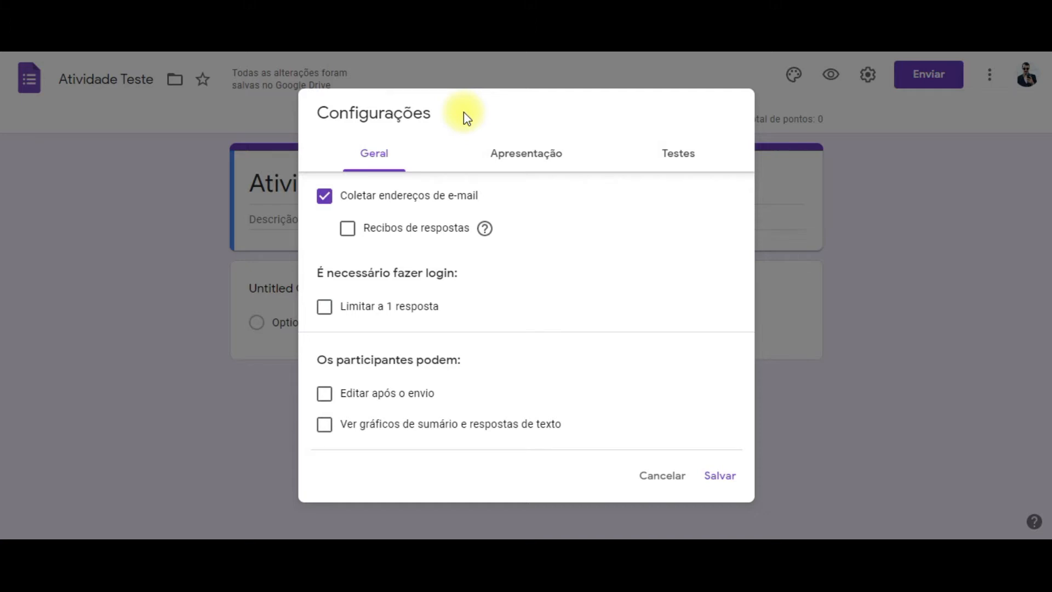
left_click(349, 231)
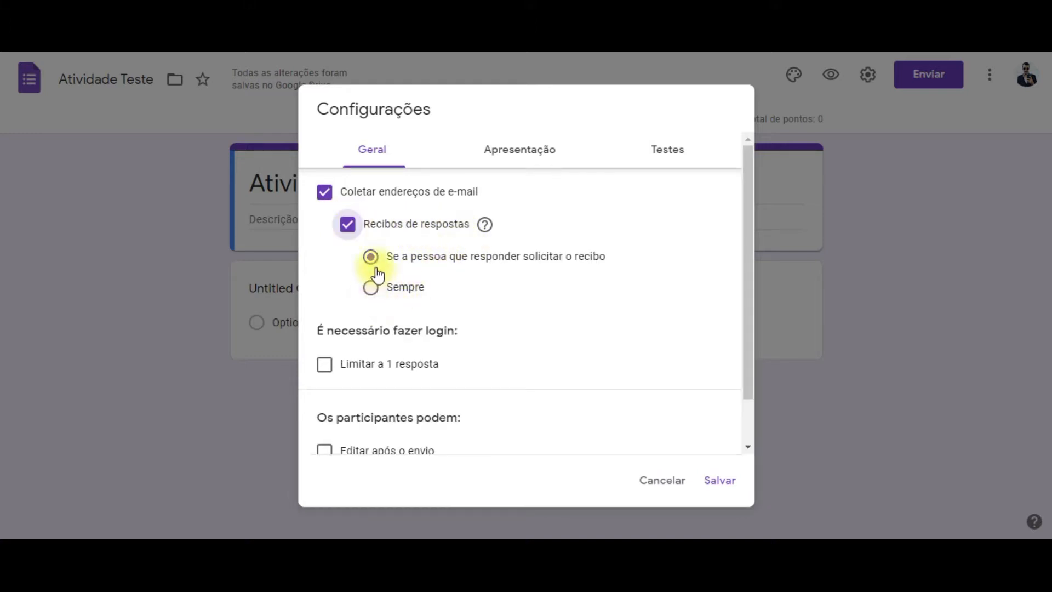
left_click(371, 289)
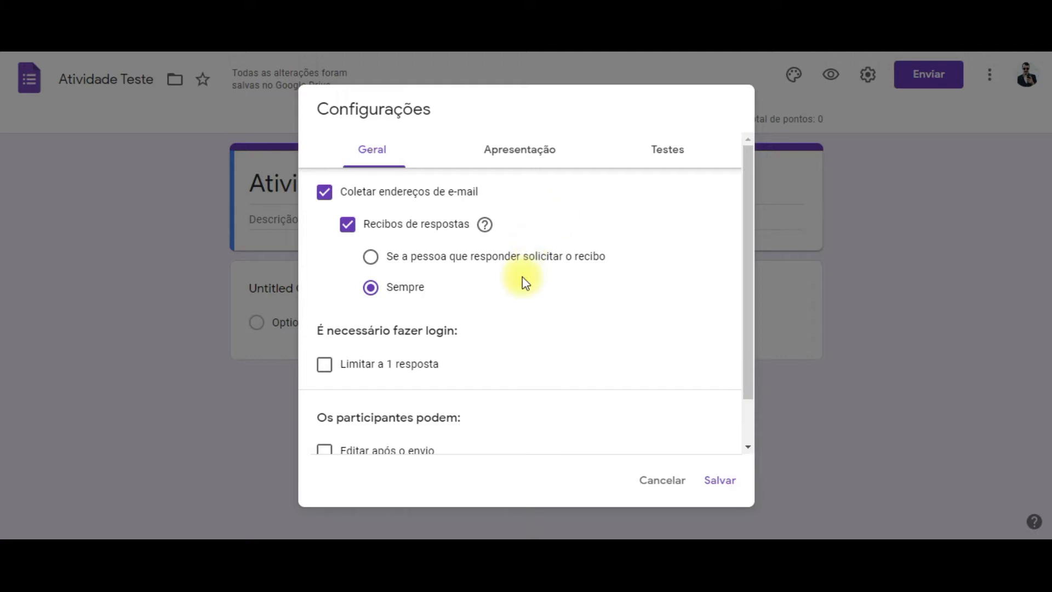
scroll(518, 280, "down", 1)
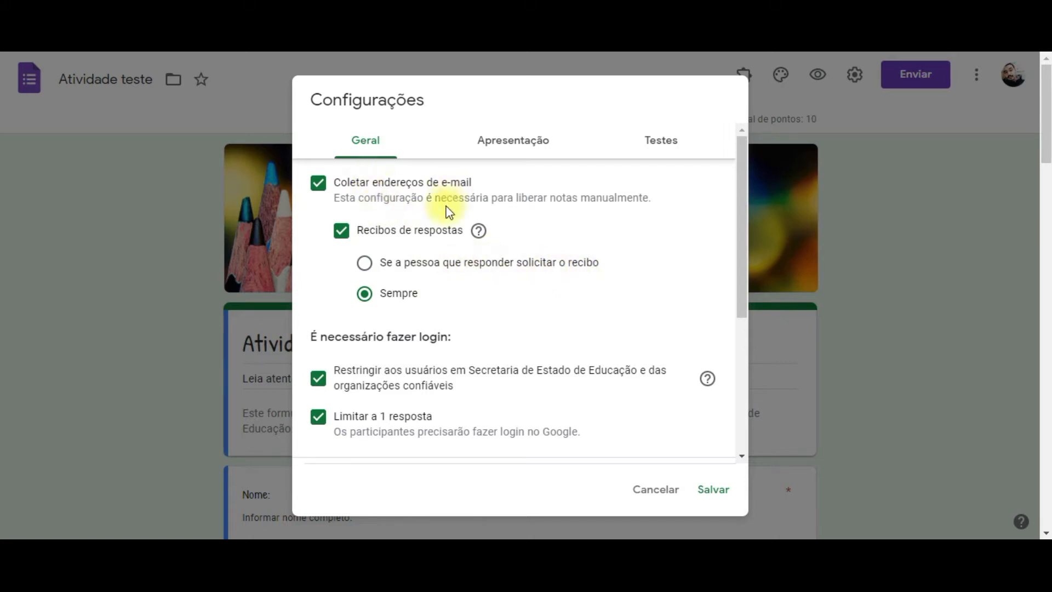
In the institutional account's Atividade teste form settings, remove the restriction to Secretaria de Estado de Educação users and trusted organizations
scroll(434, 219, "down", 1)
left_click_drag(318, 259, 463, 265)
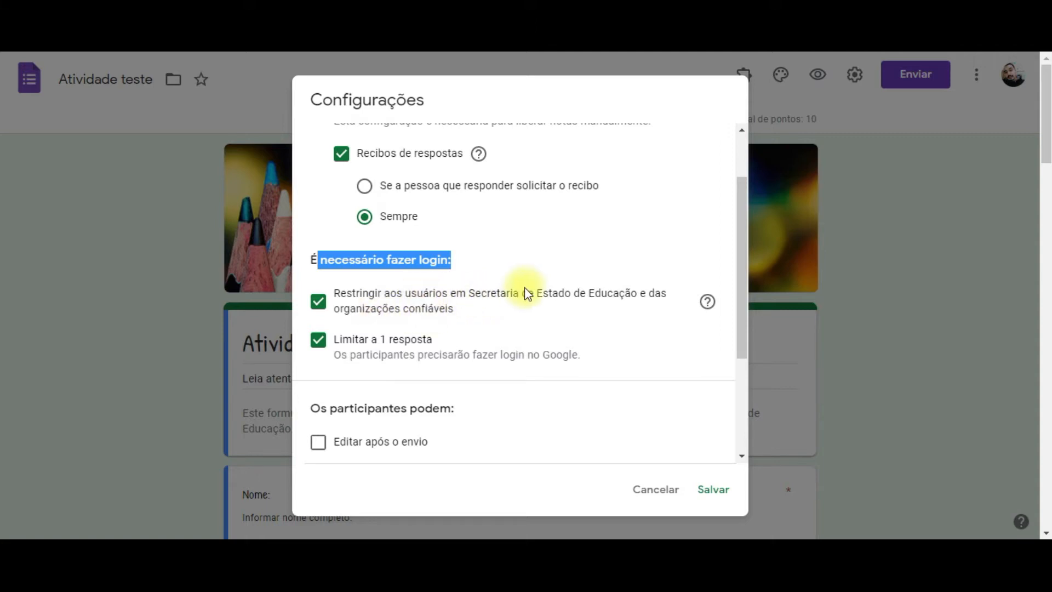
left_click(493, 290)
left_click(383, 293)
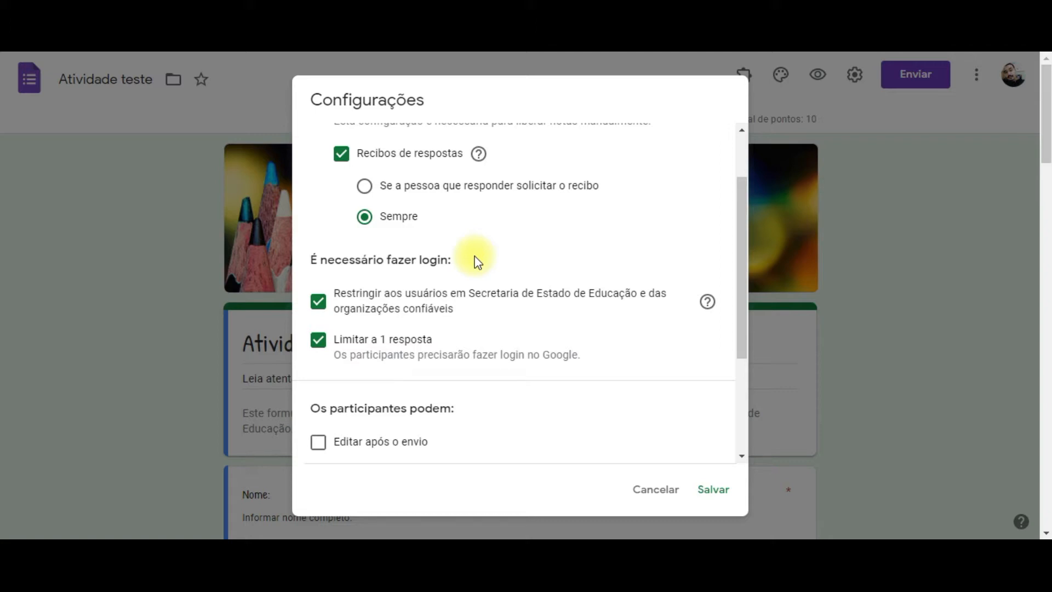
left_click(474, 295)
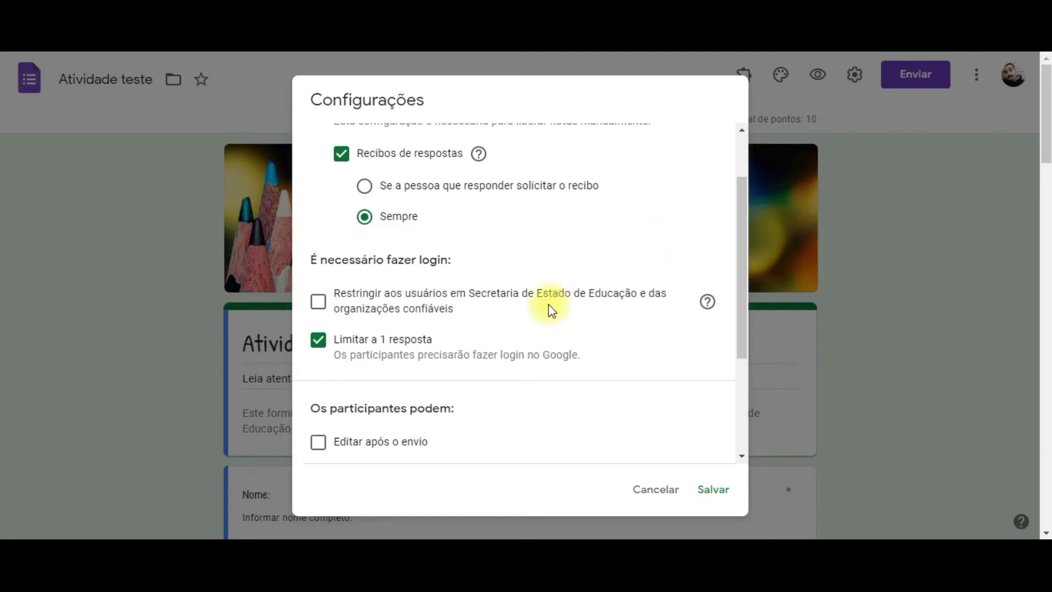
In the settings of the new Atividade Teste form, limit participants to 1 response
scroll(552, 308, "down", 3)
scroll(587, 328, "up", 4)
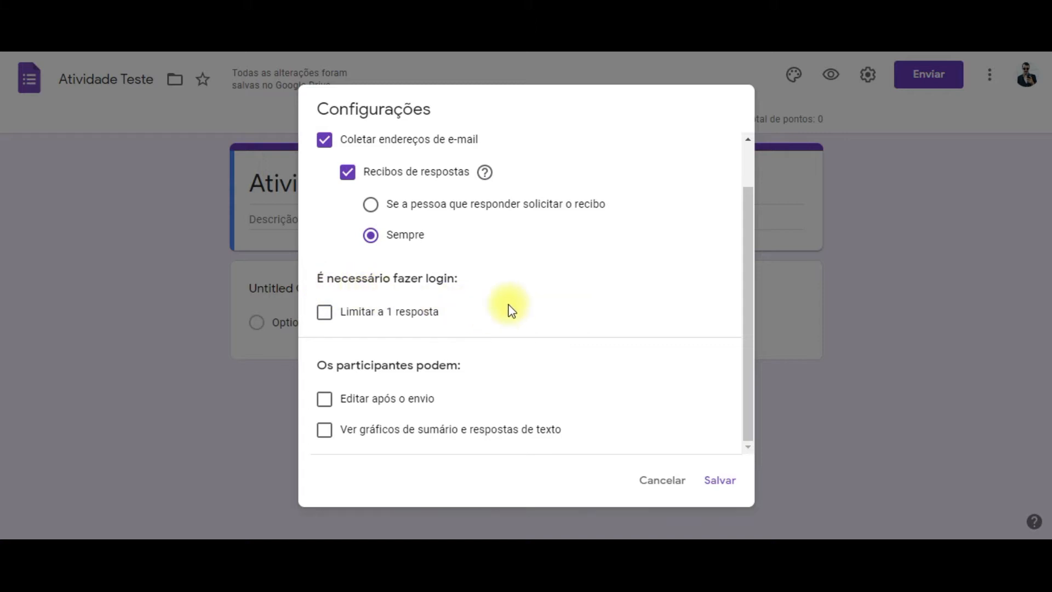
left_click(324, 315)
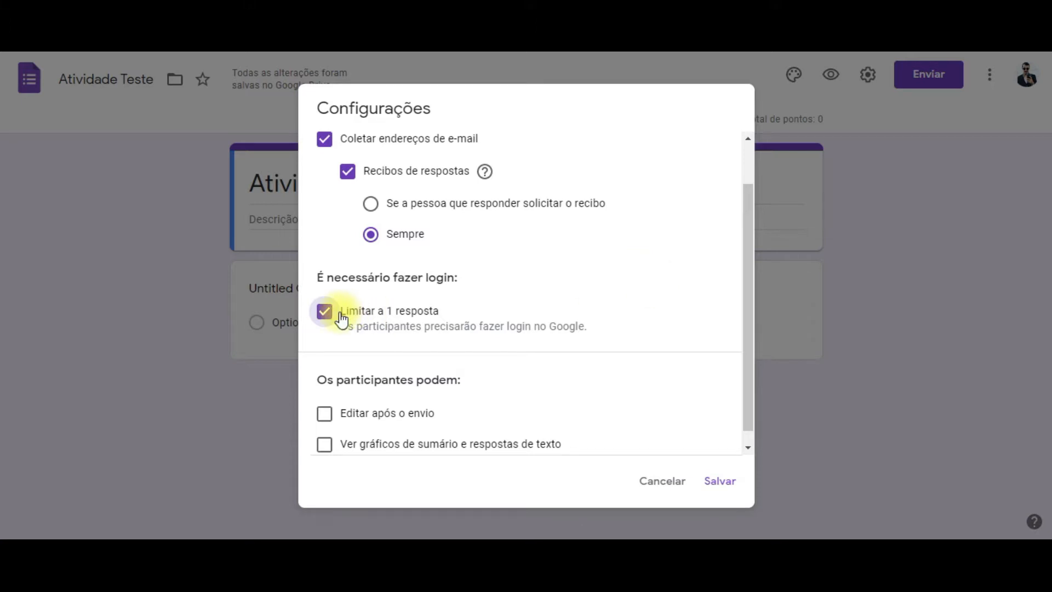
With responses limited to 1, let participants edit after submission and see summary charts and text responses
left_click(324, 311)
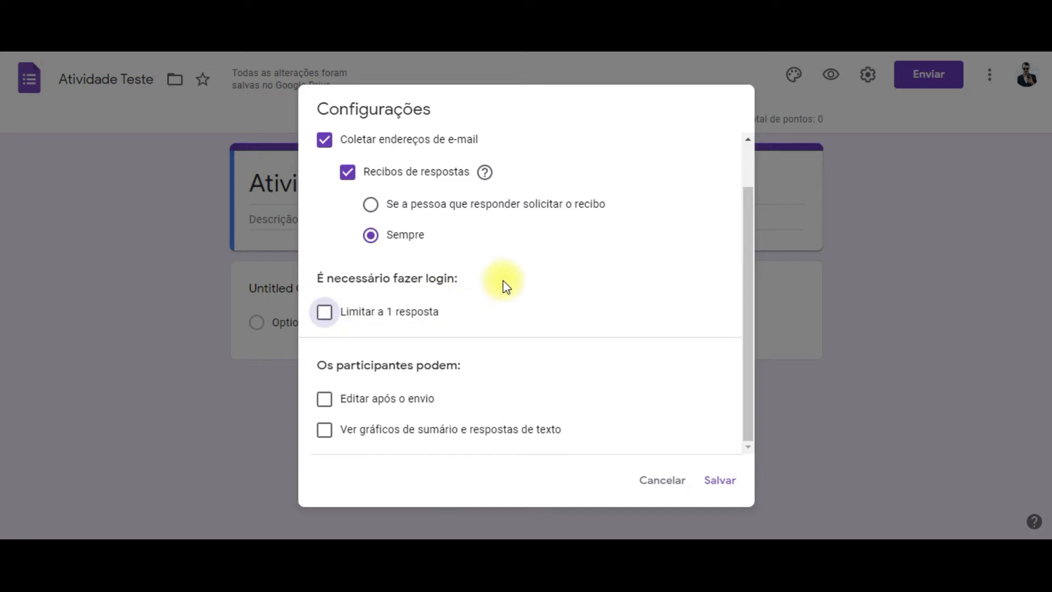
left_click(324, 316)
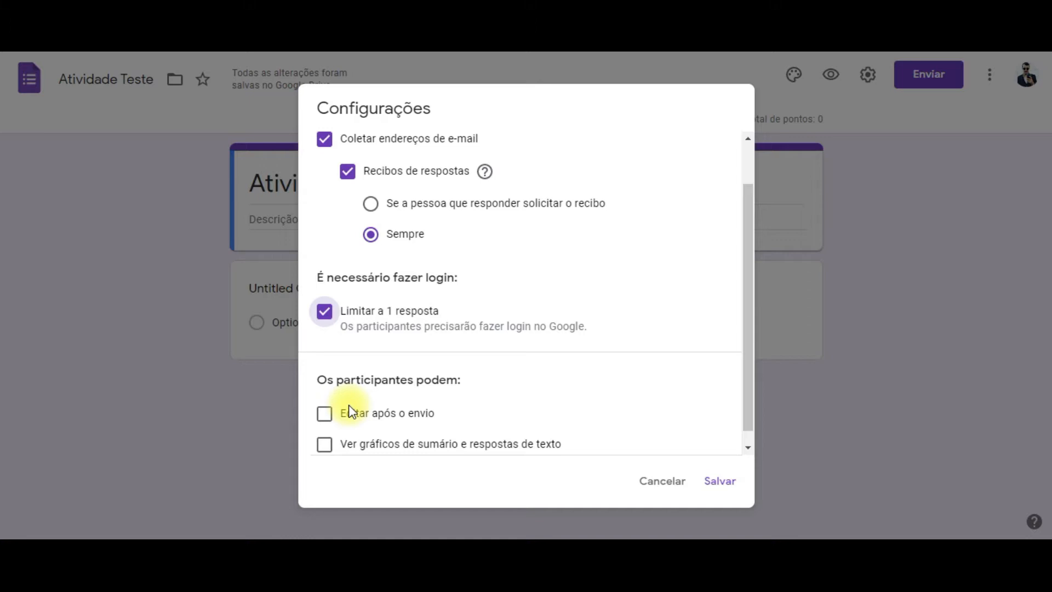
left_click(325, 419)
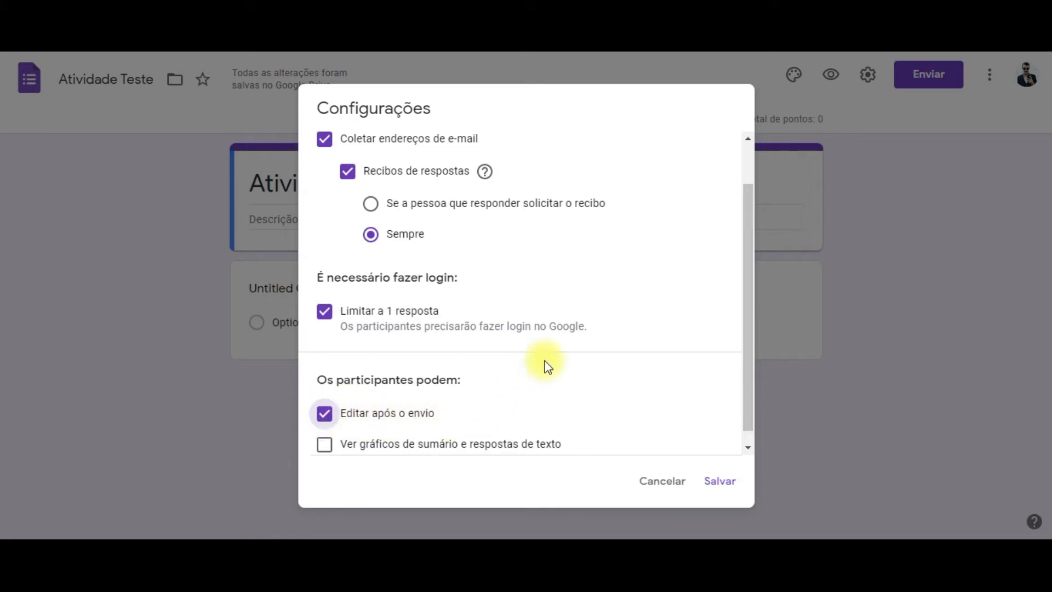
scroll(588, 351, "down", 1)
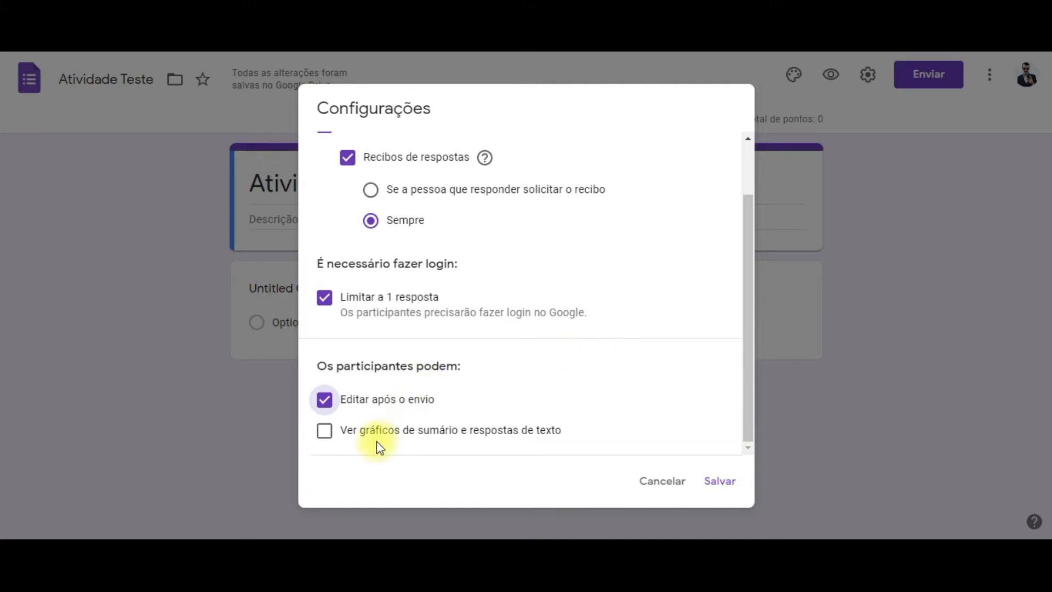
scroll(542, 341, "up", 2)
scroll(542, 341, "down", 2)
left_click(323, 400)
left_click(491, 436)
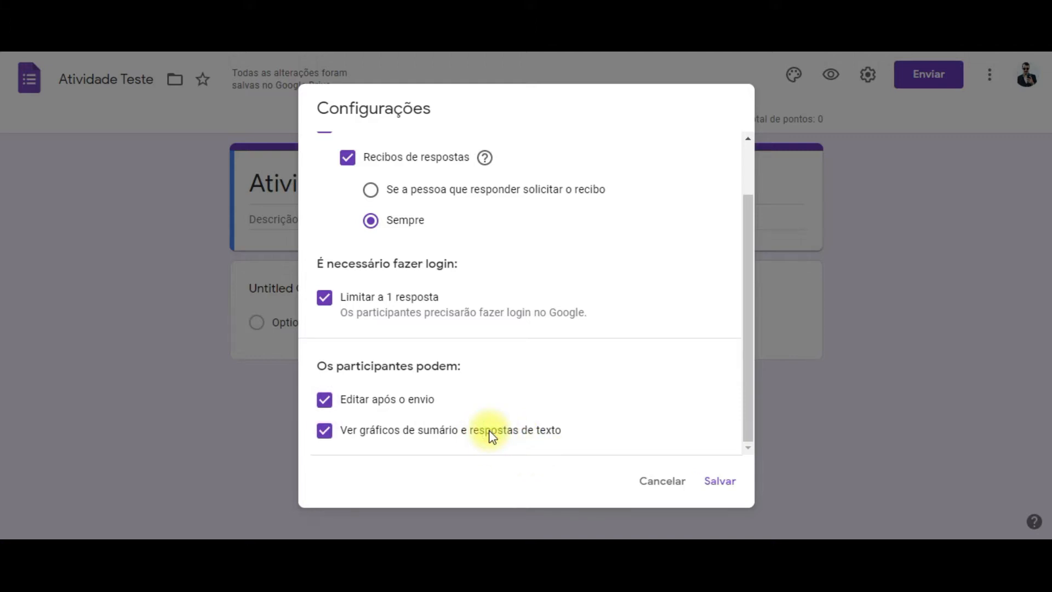
In the form's presentation settings, show the progress bar and leave question-order shuffling off
scroll(482, 383, "up", 3)
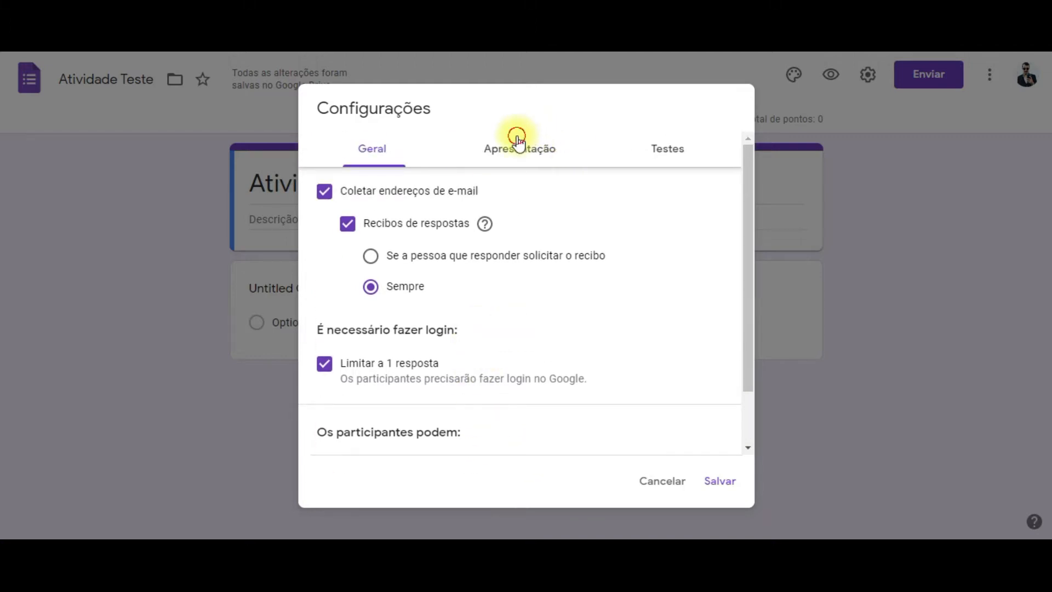
left_click(503, 157)
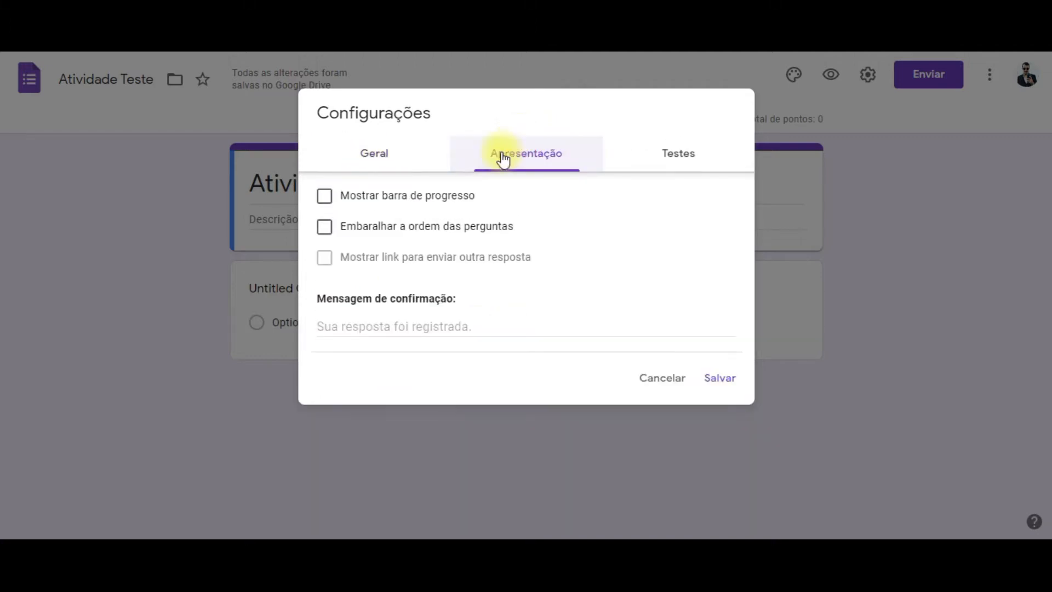
left_click(329, 205)
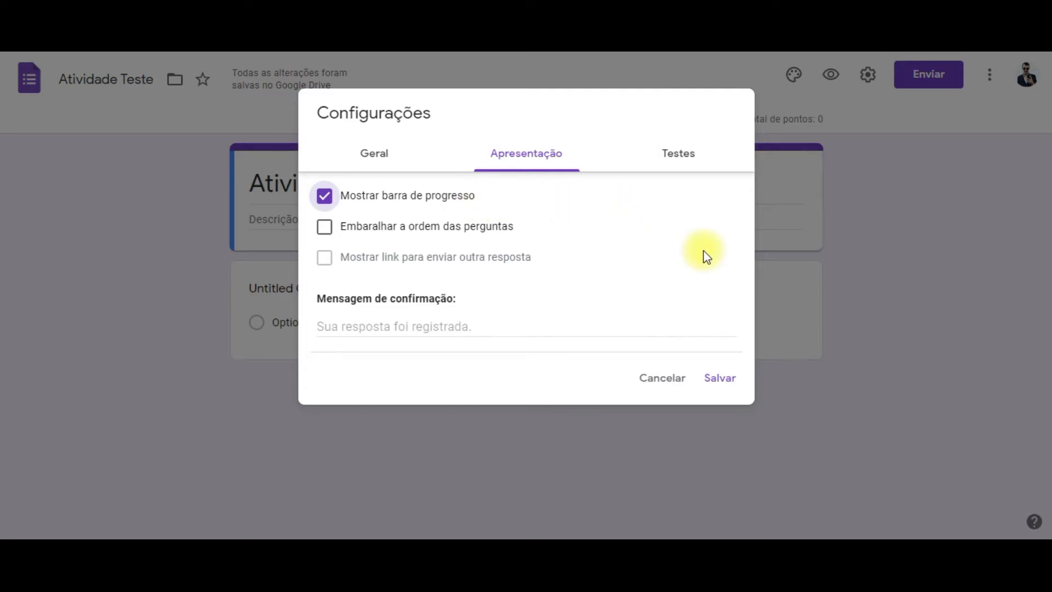
left_click(324, 229)
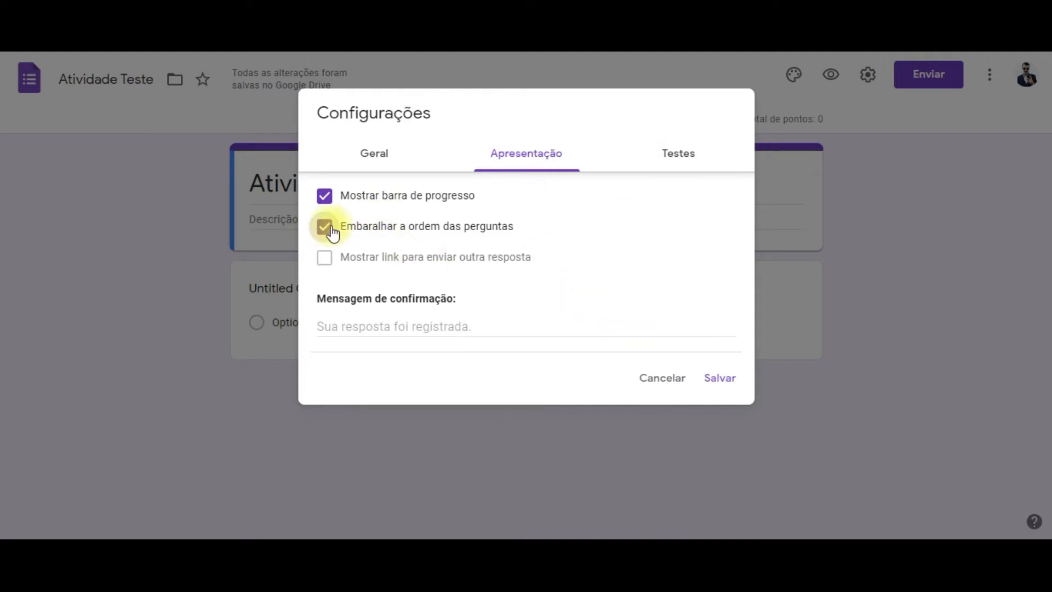
left_click(392, 229)
left_click(410, 322)
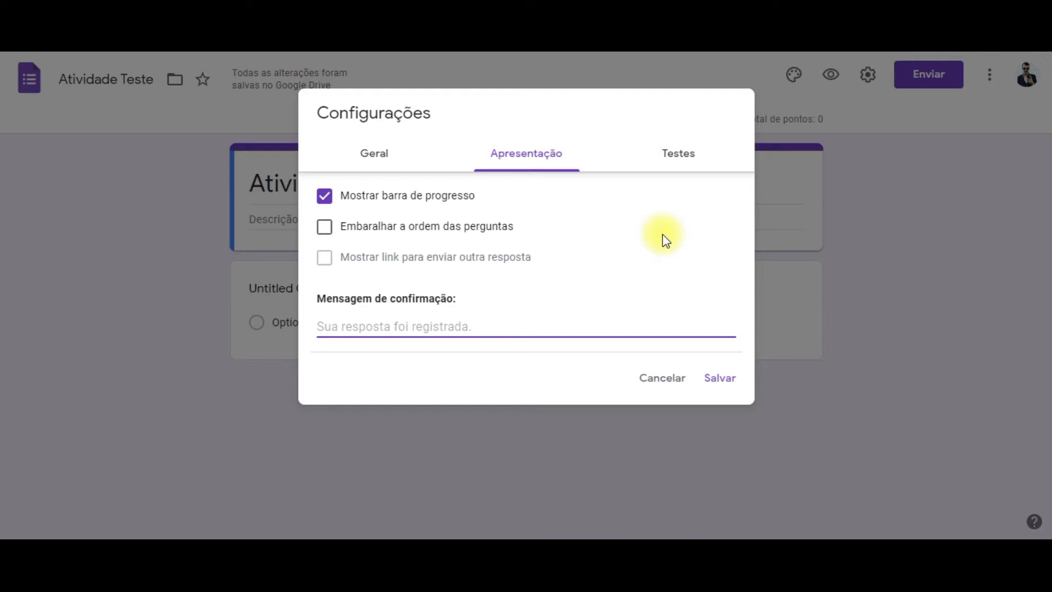
In the quiz options, release grades after manual review (Posteriormente, depois da revisão manual) and save the settings
left_click(684, 159)
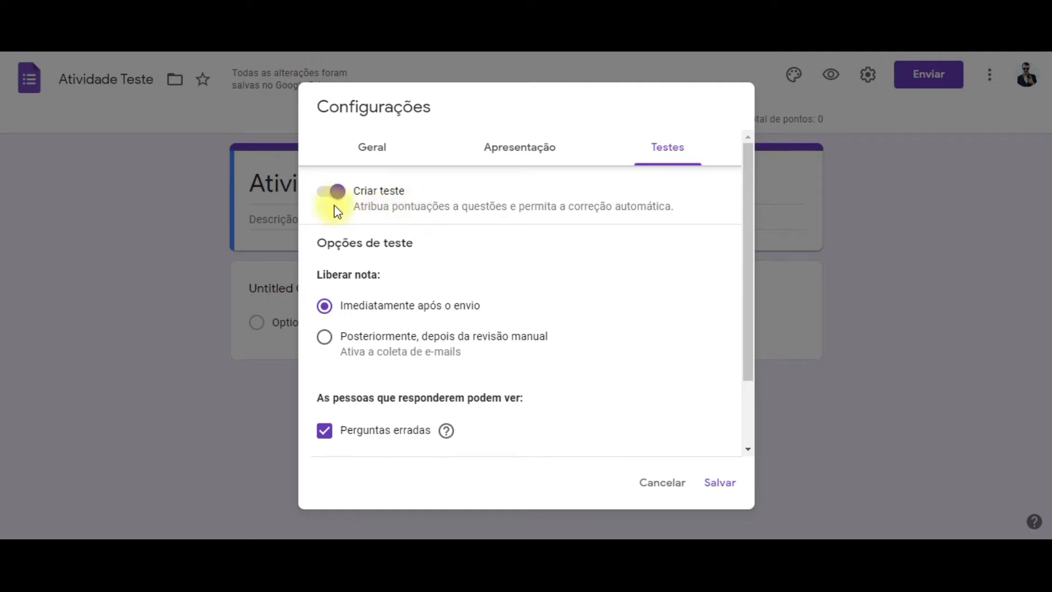
scroll(438, 301, "down", 2)
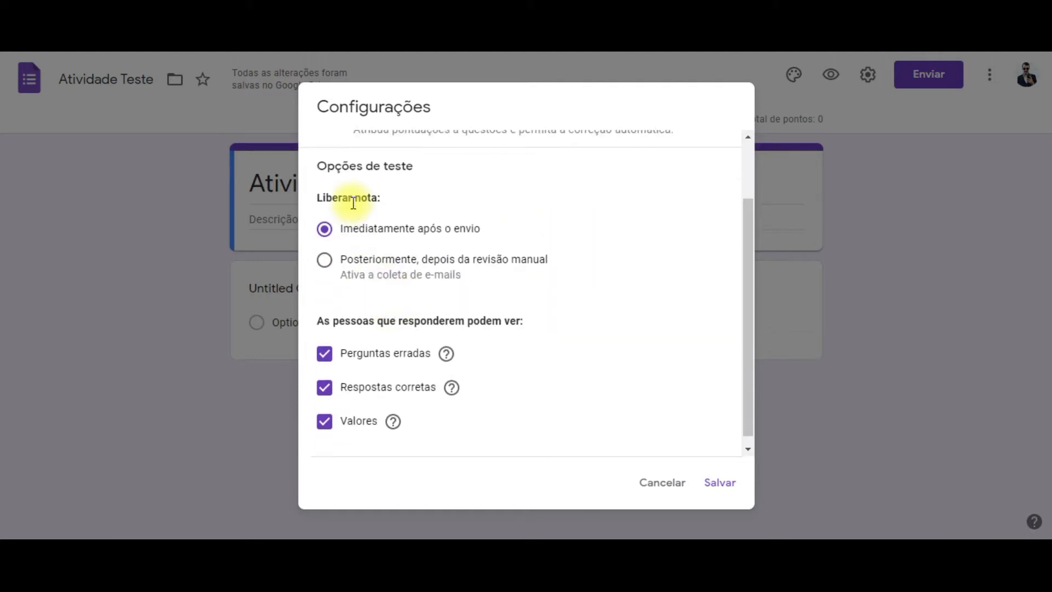
left_click(329, 263)
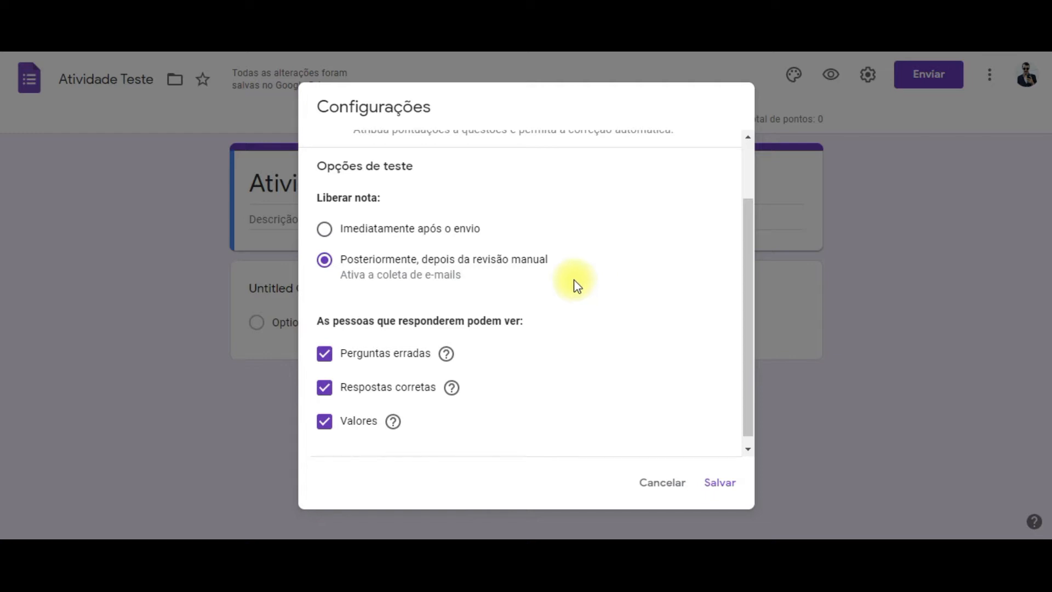
left_click(380, 229)
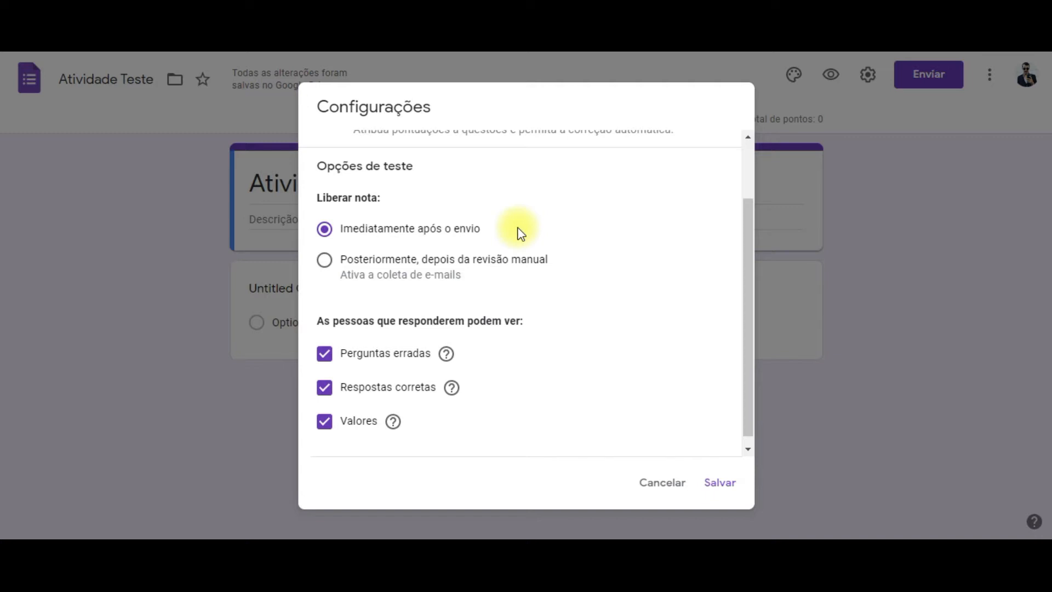
left_click(360, 264)
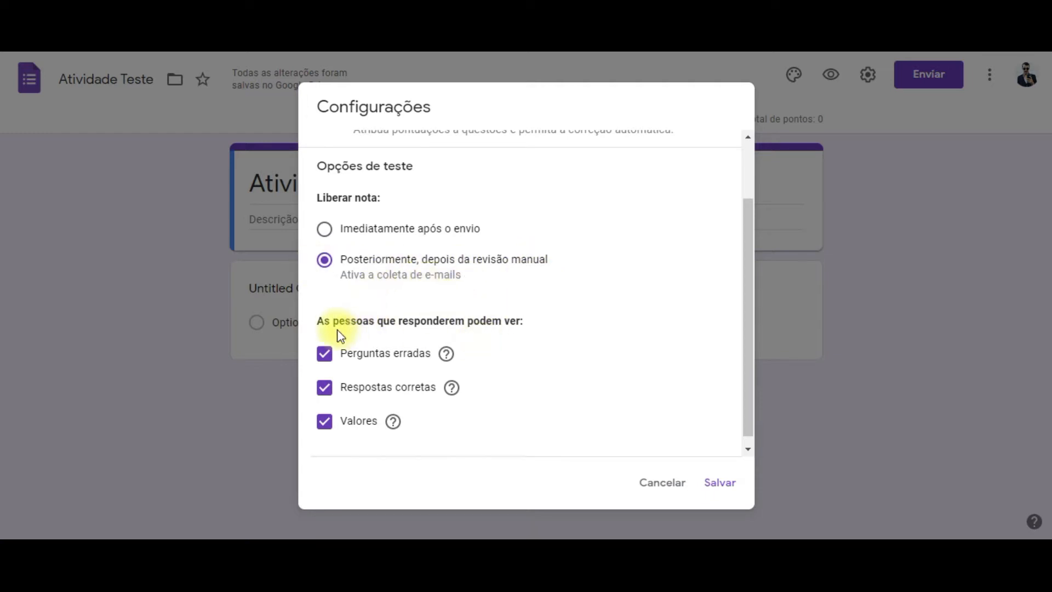
left_click_drag(332, 323, 507, 323)
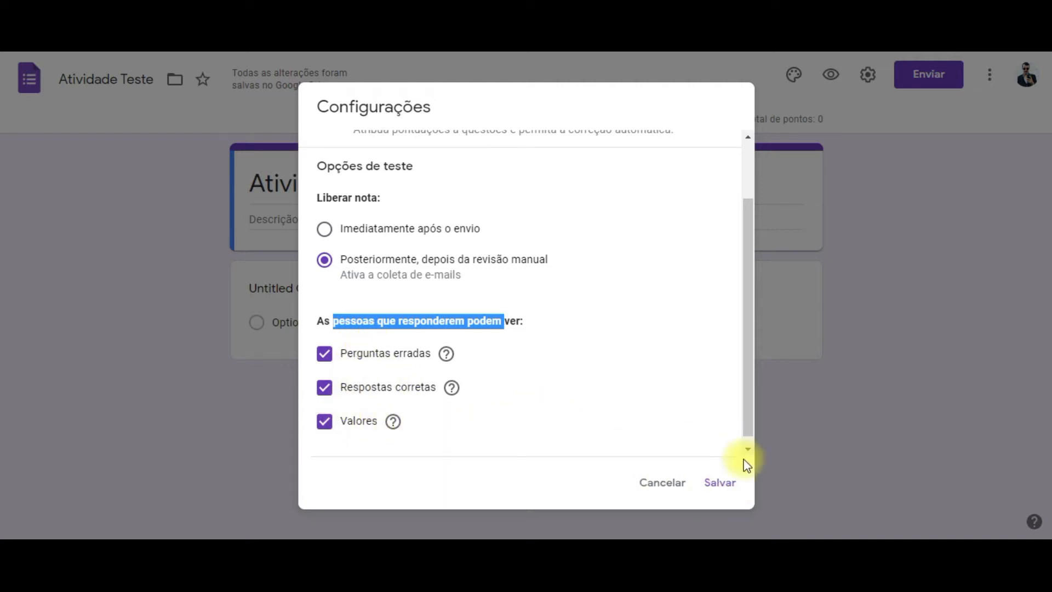
left_click(719, 482)
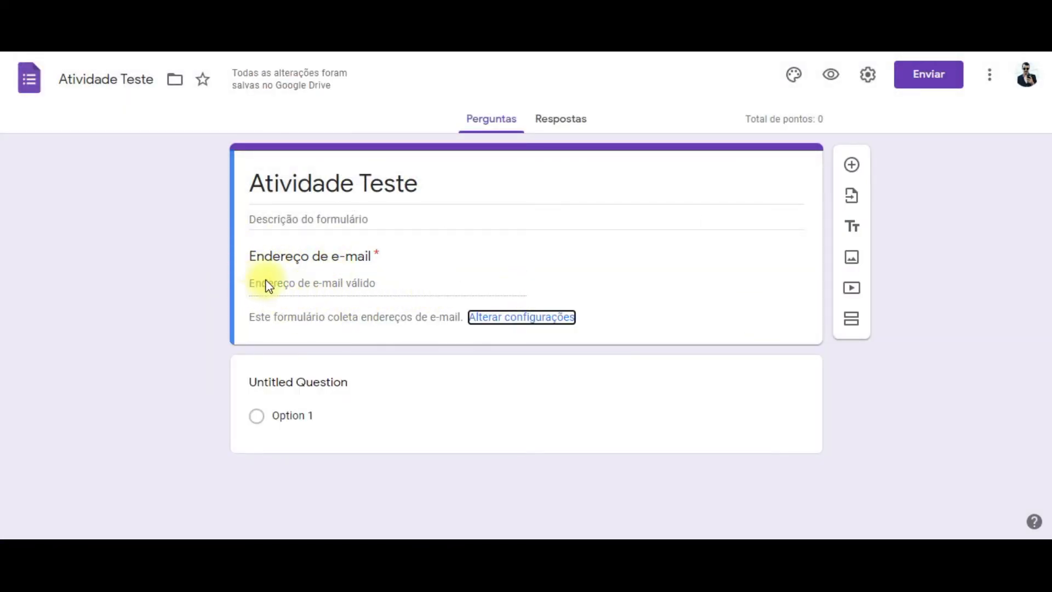
left_click(389, 260)
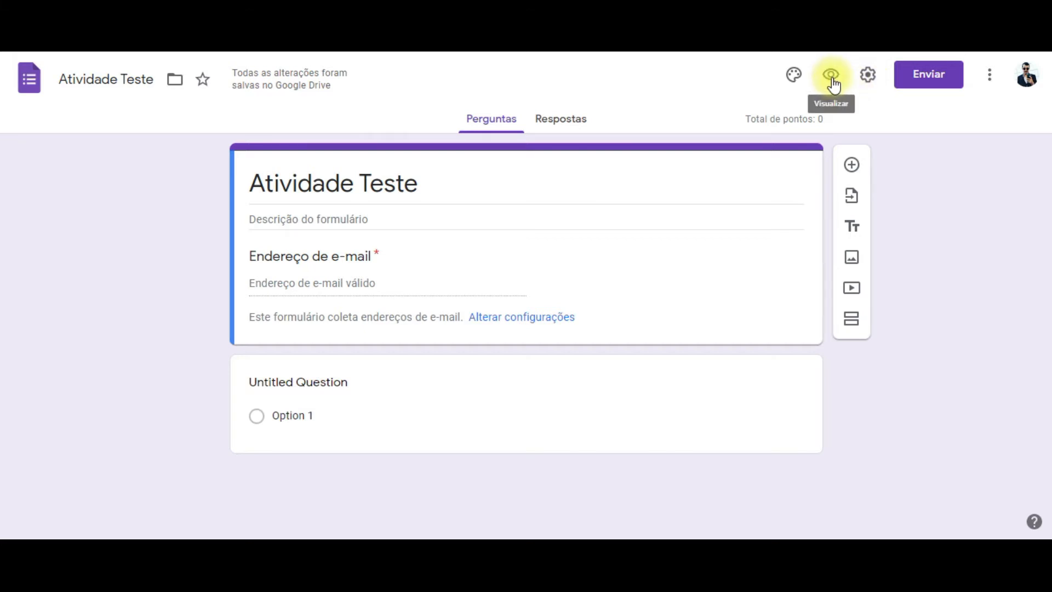
Insert the coloured pencils image from the Trabalho e escola themes as the form's header
left_click(794, 77)
left_click(898, 230)
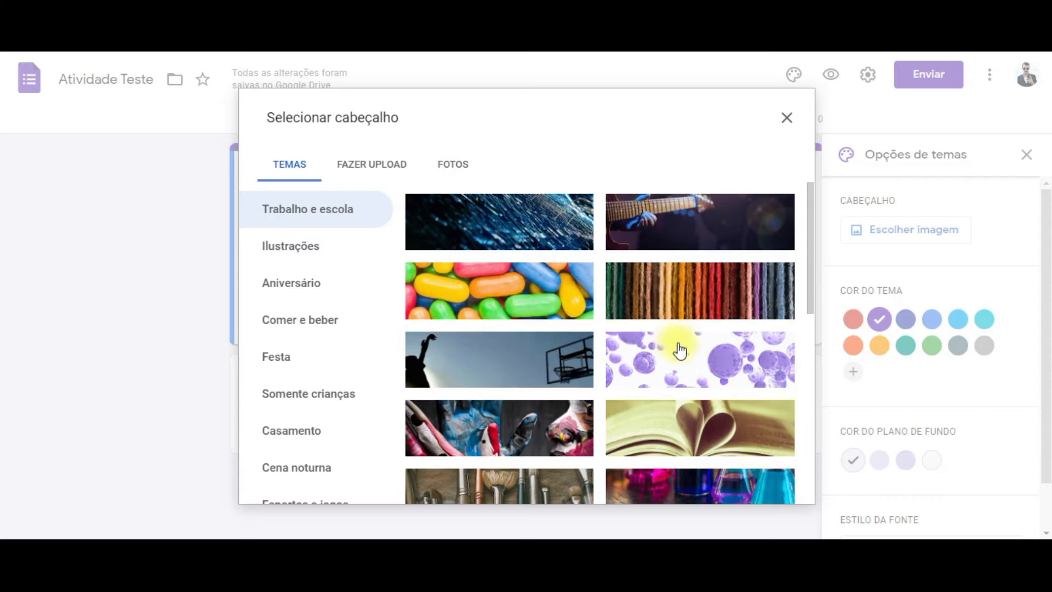
scroll(689, 358, "down", 3)
left_click(700, 421)
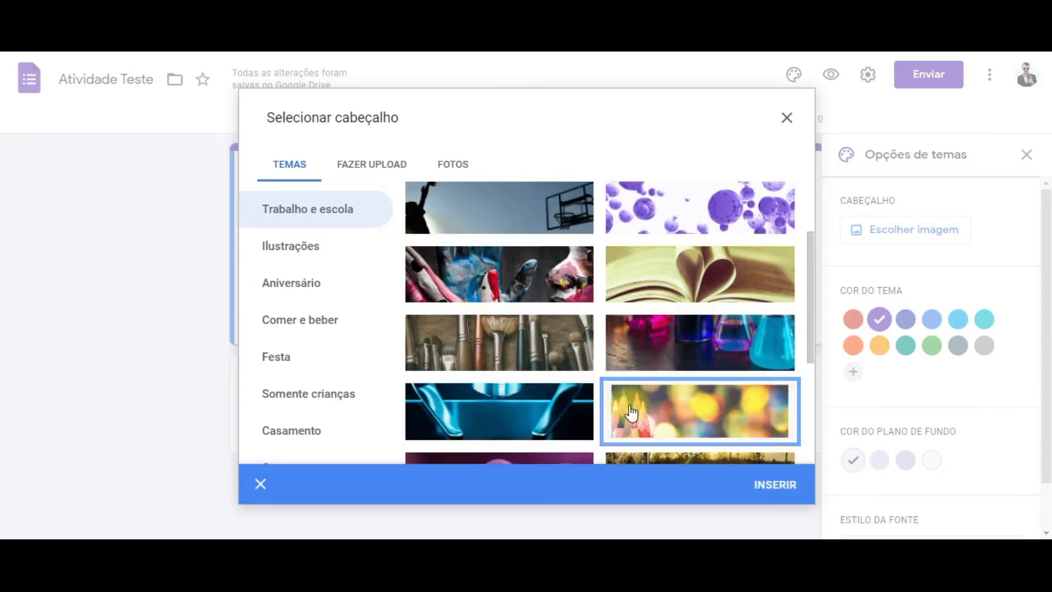
left_click(375, 166)
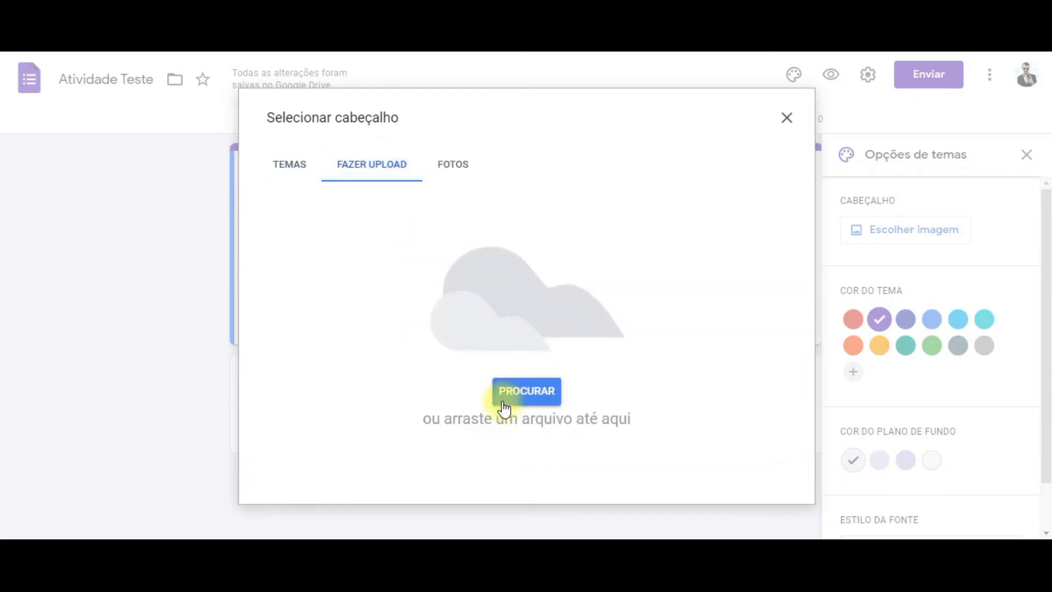
left_click(299, 166)
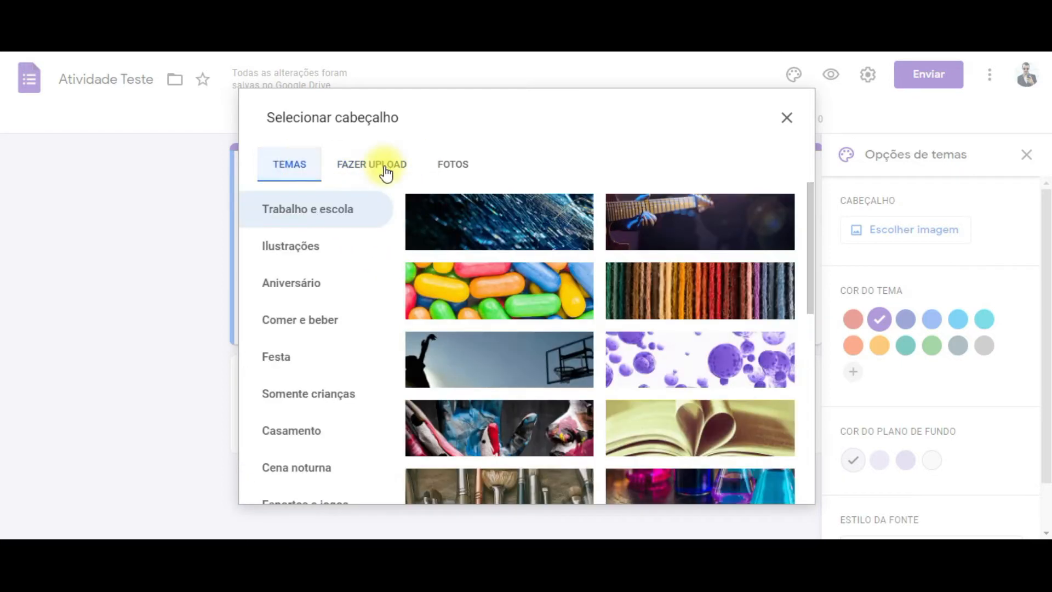
scroll(683, 364, "down", 3)
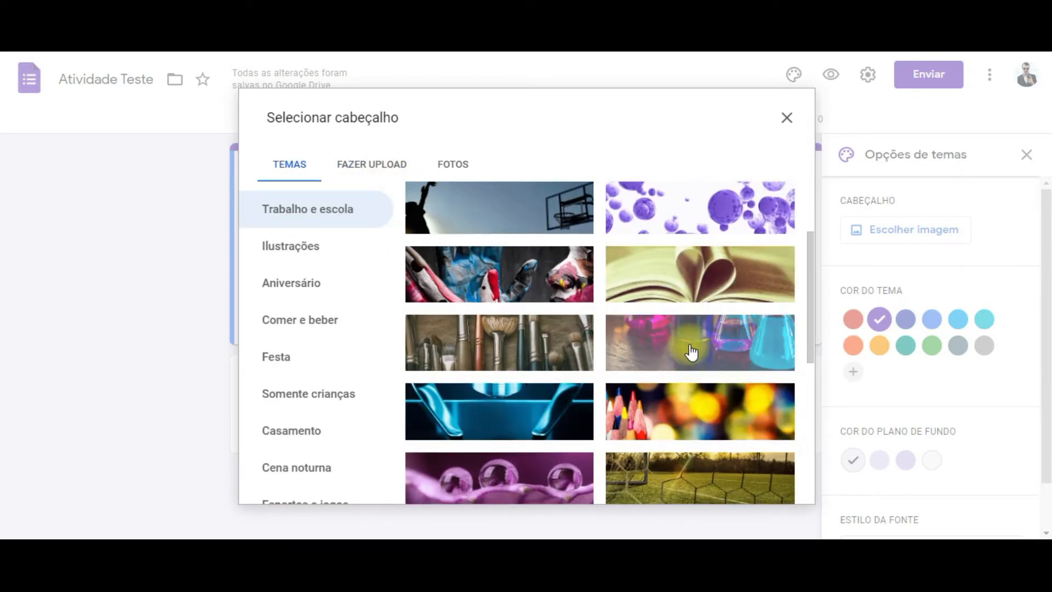
left_click(703, 401)
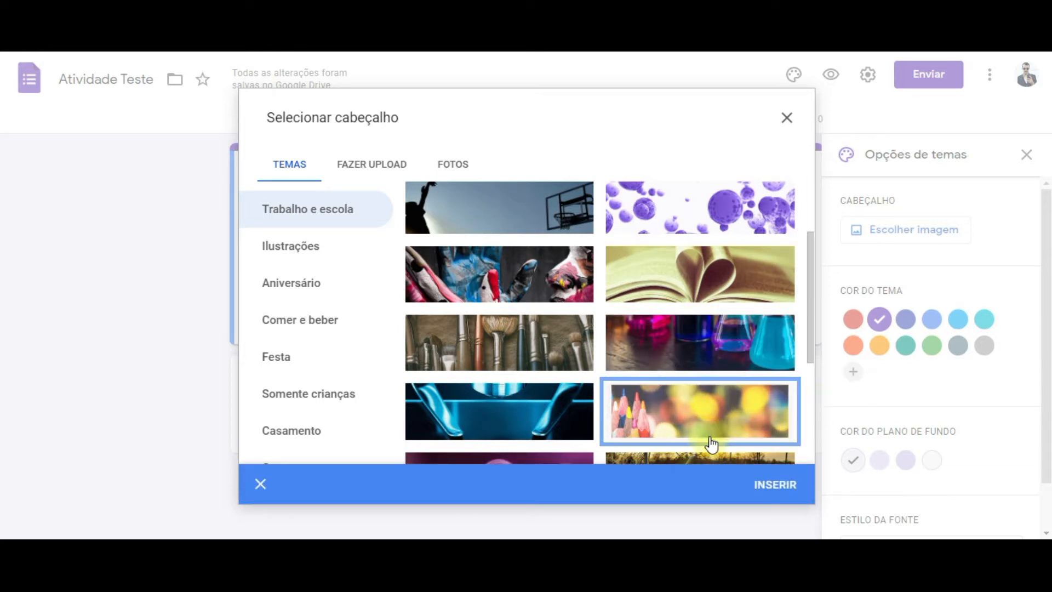
left_click(774, 485)
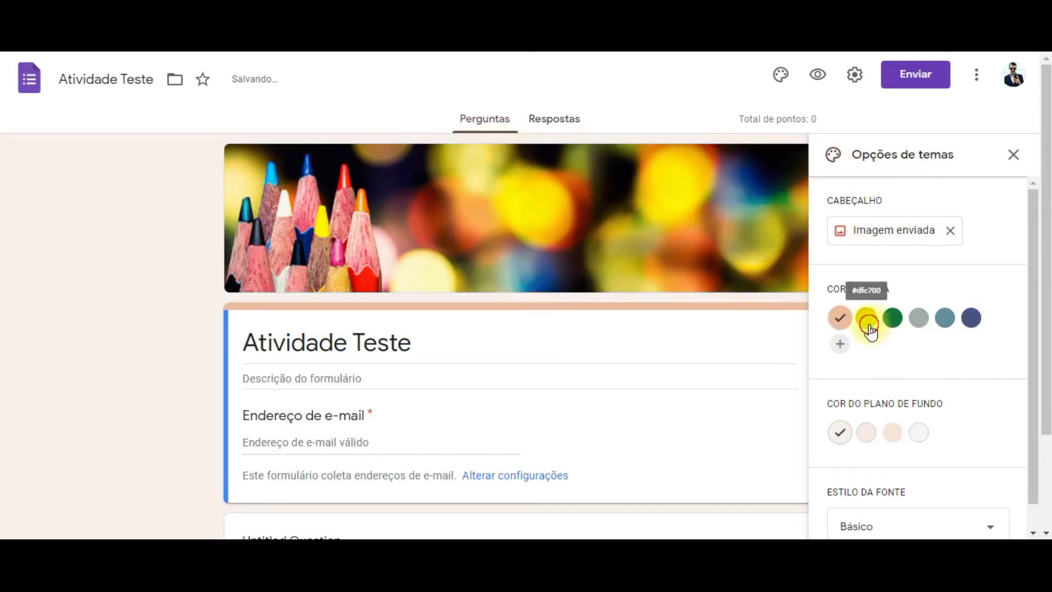
Try the suggested theme colours, then set the theme to dark green with the second light green background shade
left_click(867, 322)
left_click(890, 322)
left_click(919, 319)
left_click(944, 319)
left_click(971, 321)
left_click(892, 318)
left_click(867, 434)
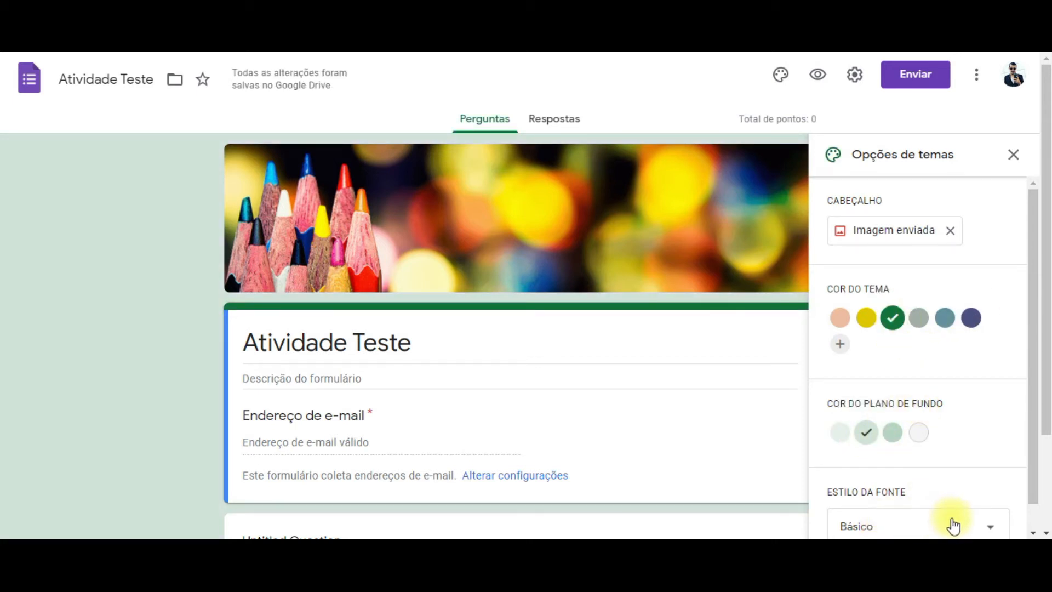
Compare the Formal and Decorativo font styles, apply Divertido to the form, and close the theme options
left_click(924, 526)
left_click(896, 487)
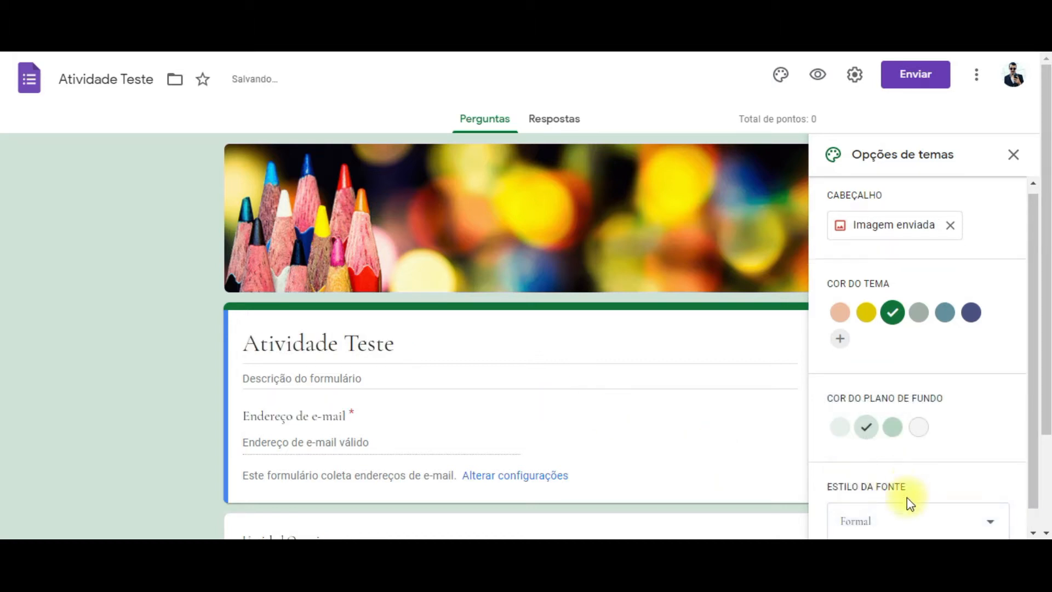
left_click(918, 525)
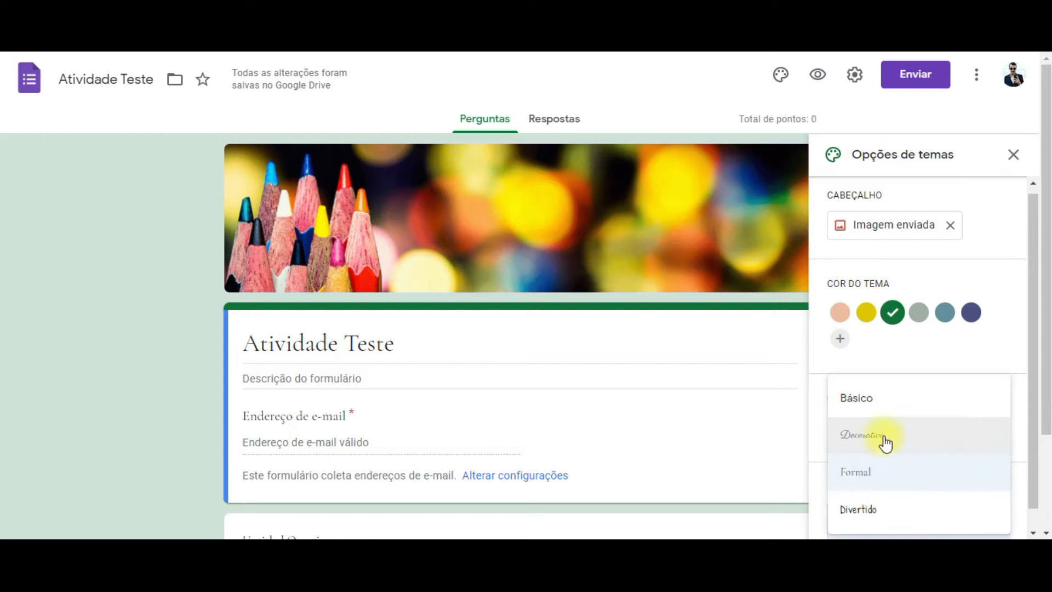
left_click(885, 441)
left_click(946, 515)
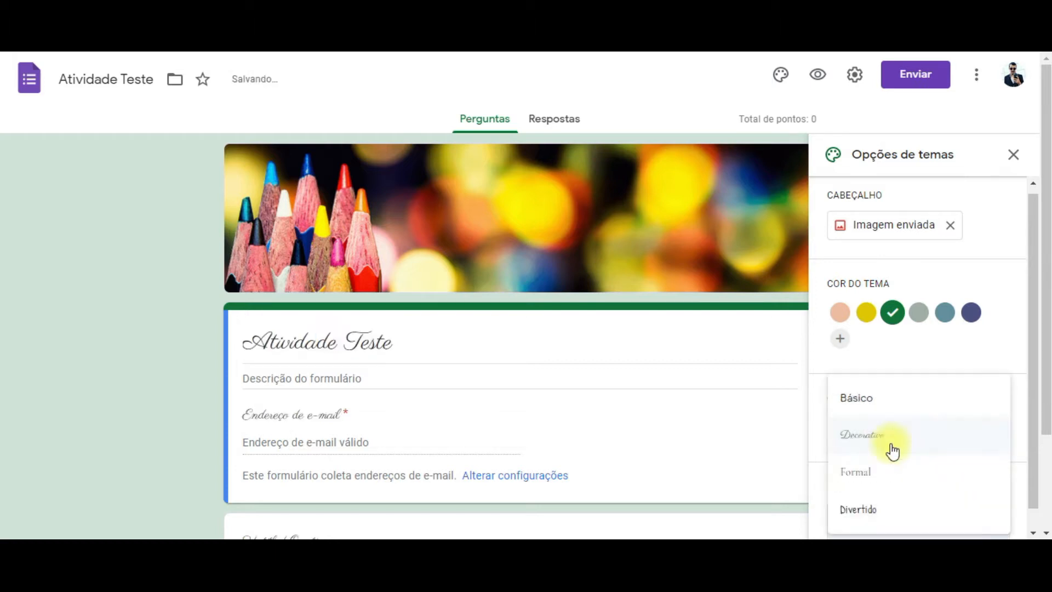
left_click(875, 507)
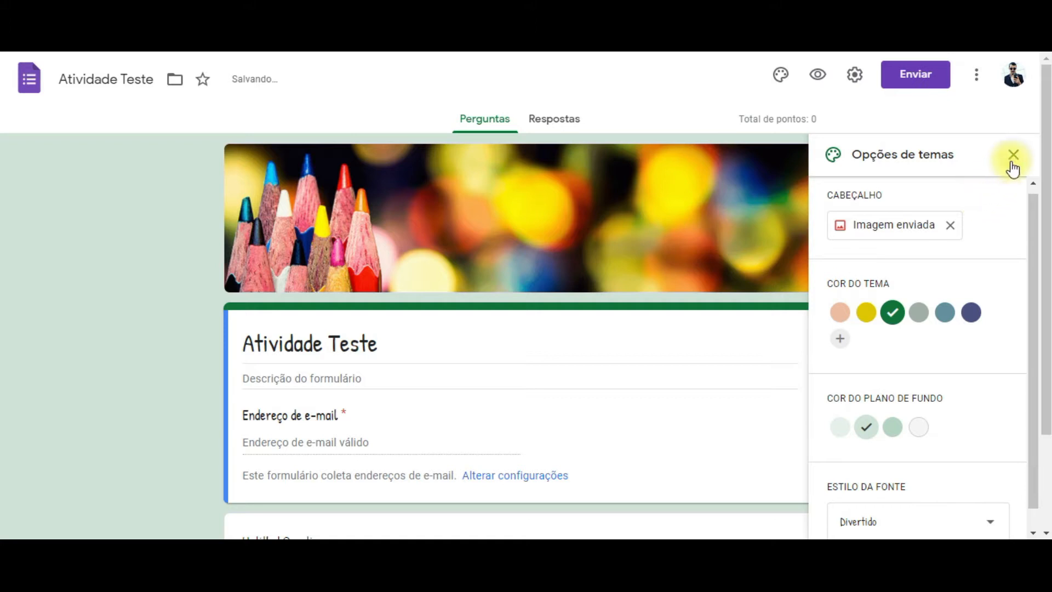
left_click(1012, 156)
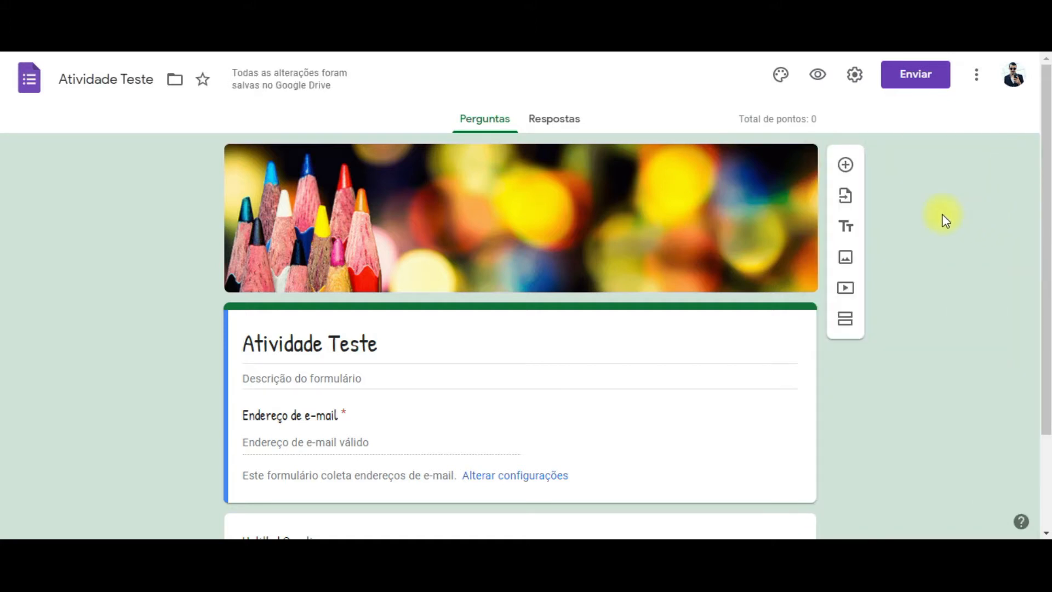
Title the untitled question "Nome:", set its type to Resposta curta and make it required
scroll(634, 228, "down", 2)
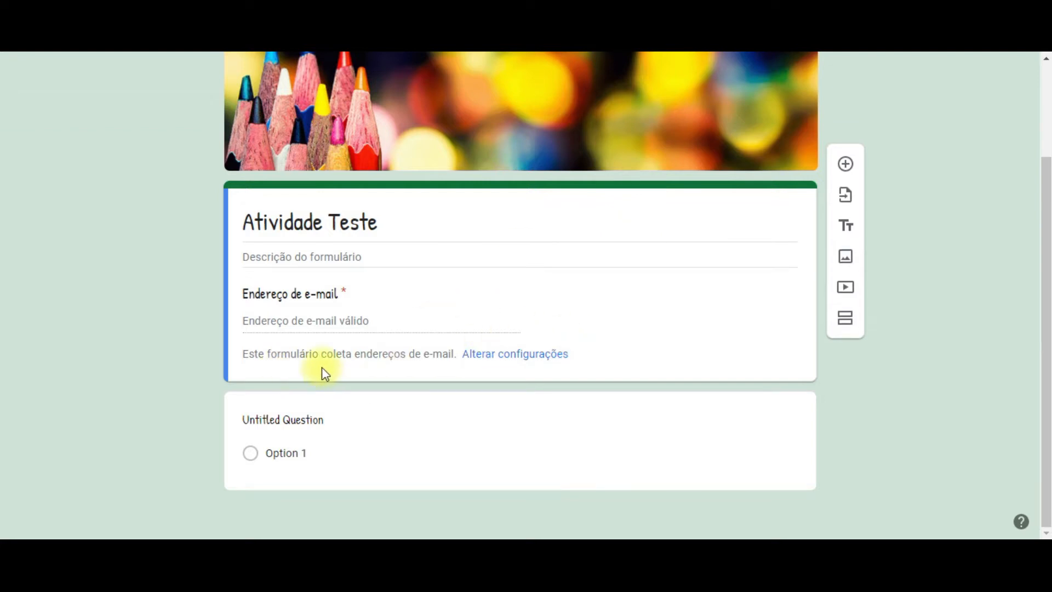
left_click(380, 429)
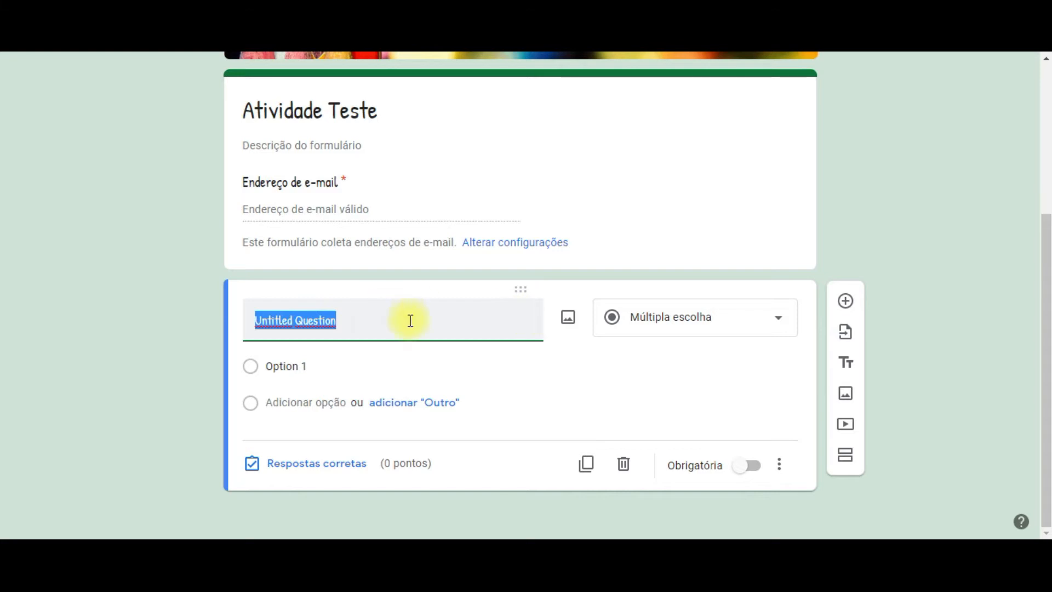
left_click(780, 324)
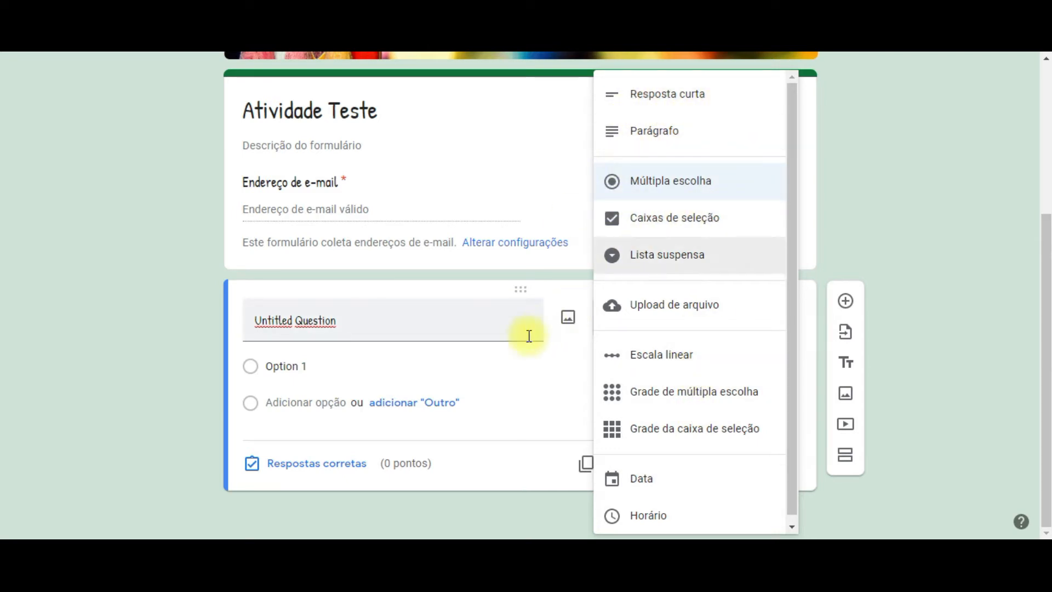
left_click(492, 319)
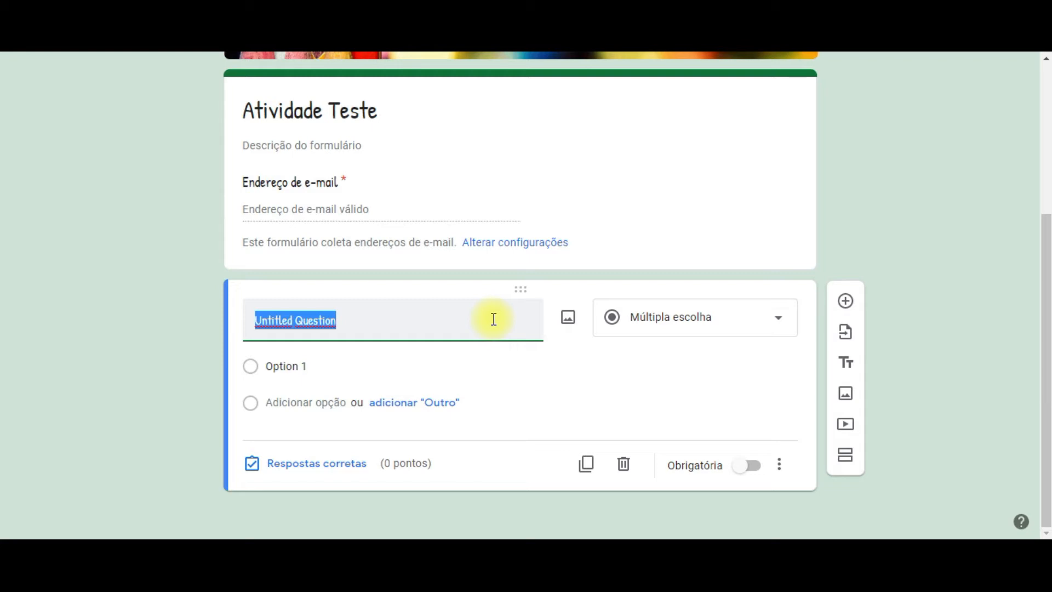
type("Nome:")
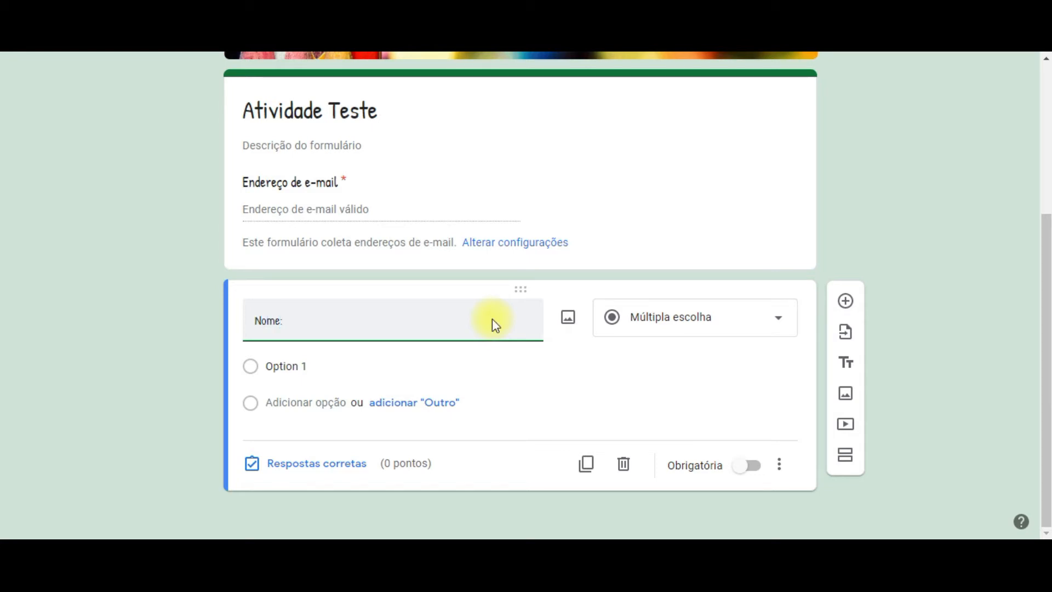
left_click(713, 308)
left_click(664, 90)
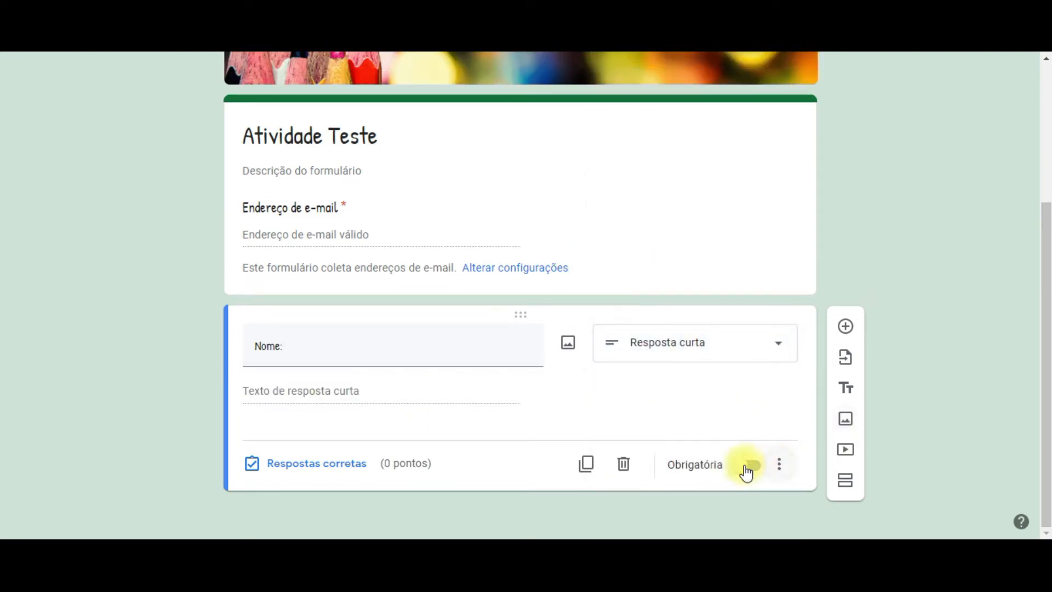
left_click(746, 469)
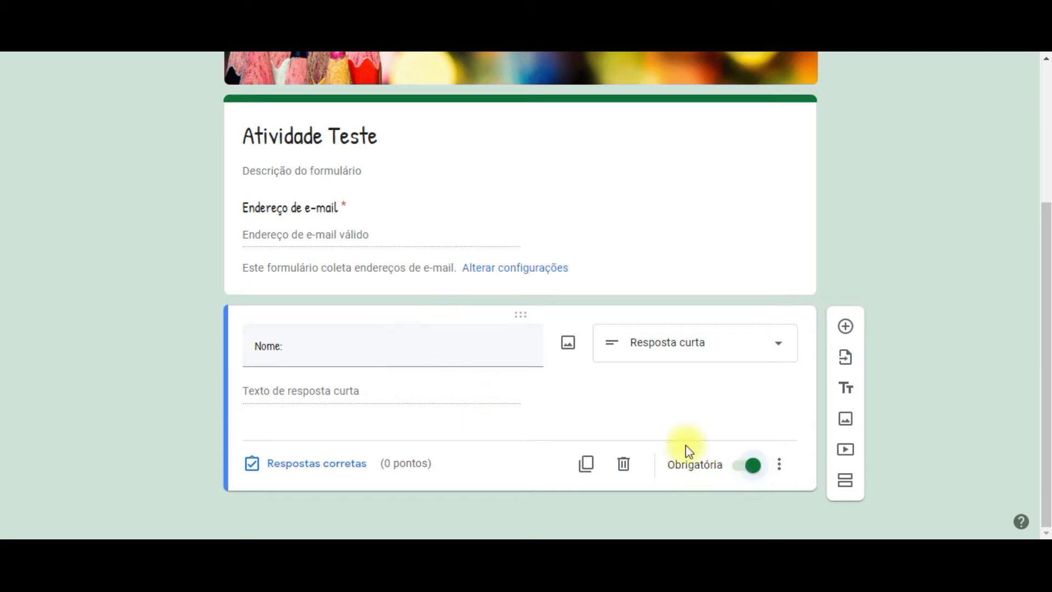
Add the description "Informe o nome completo." to the Nome question
left_click(780, 465)
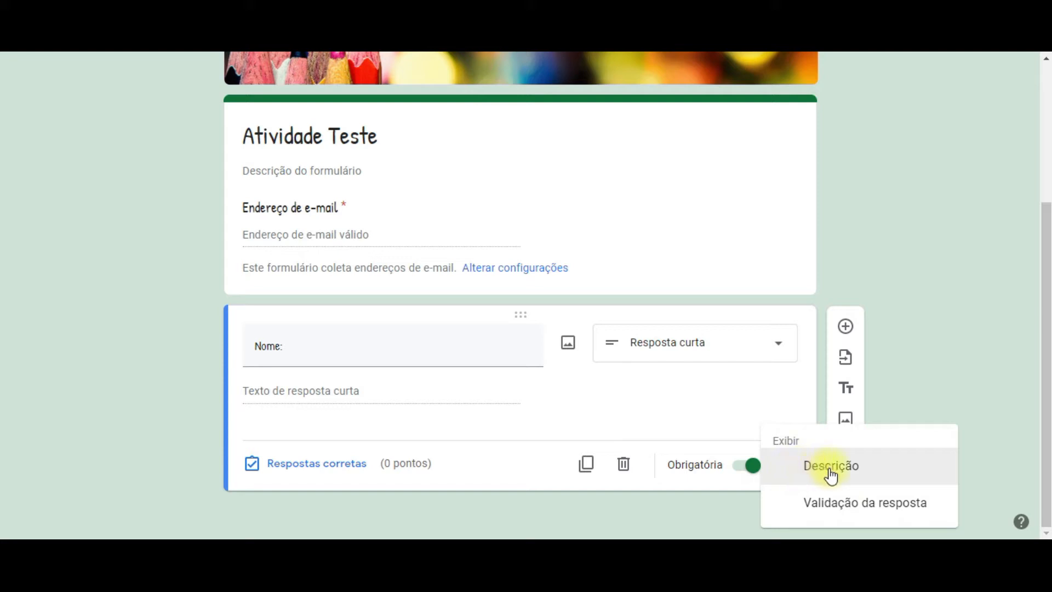
left_click(830, 471)
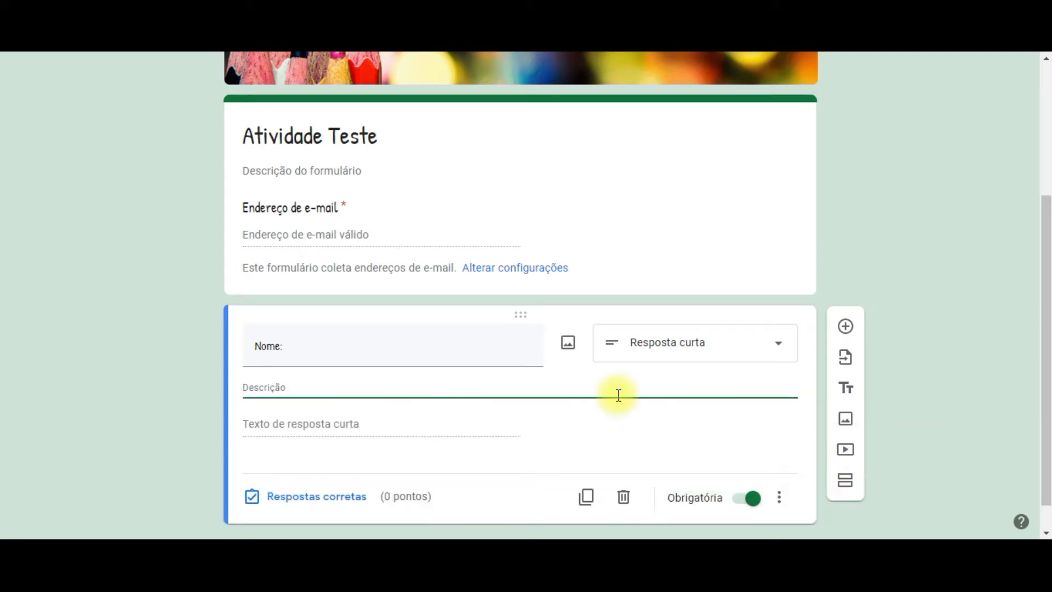
type("Nome completo.")
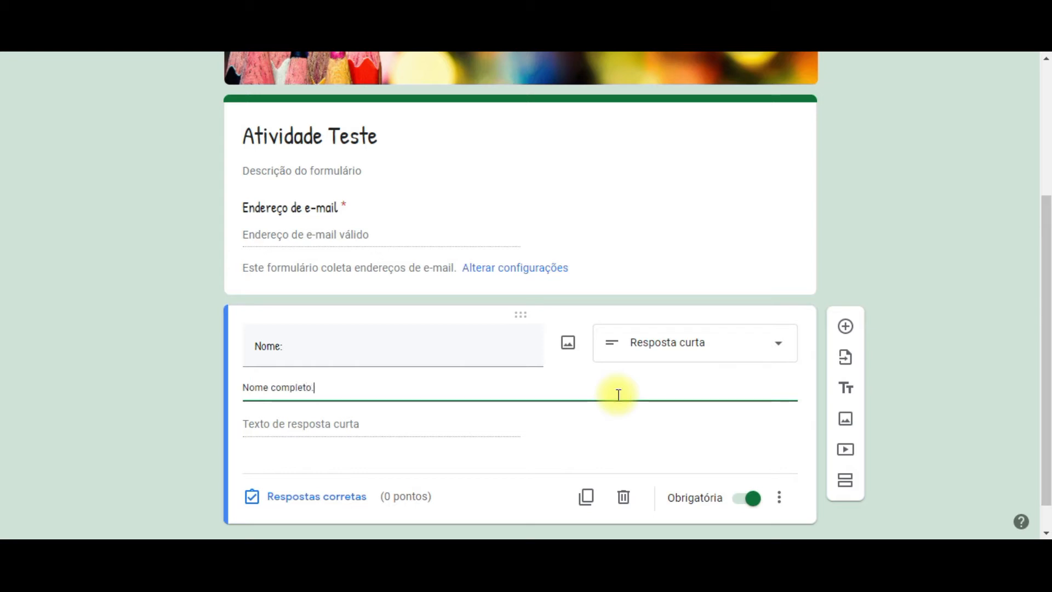
key("BackSpace")
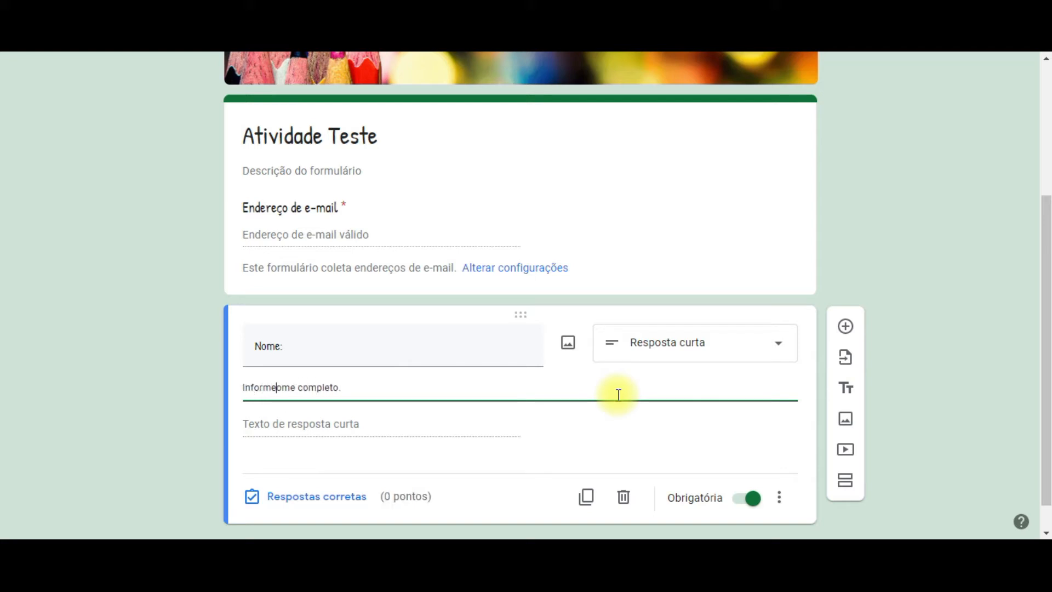
type("n")
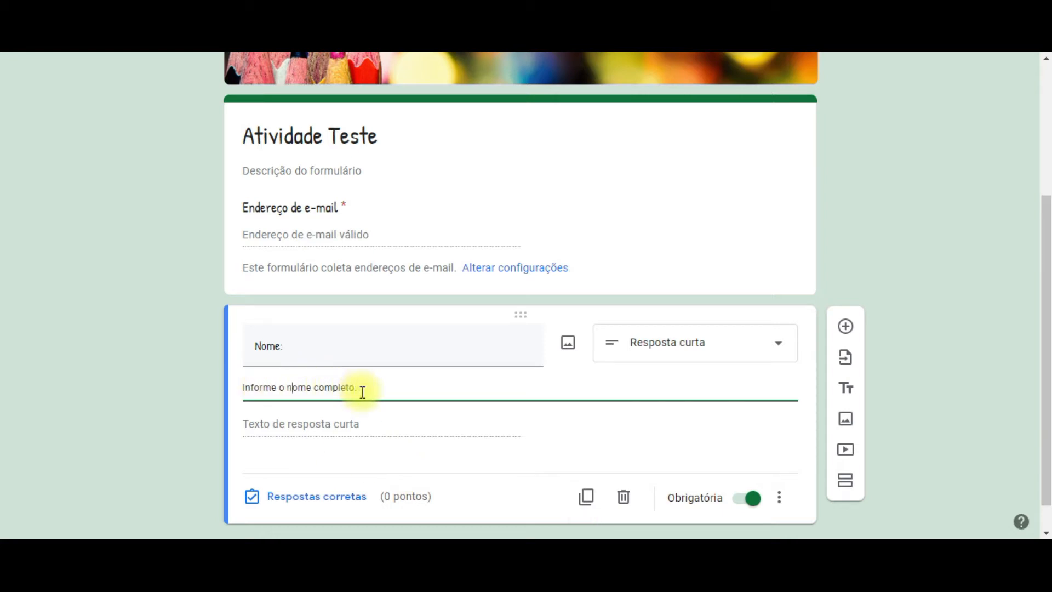
left_click(918, 347)
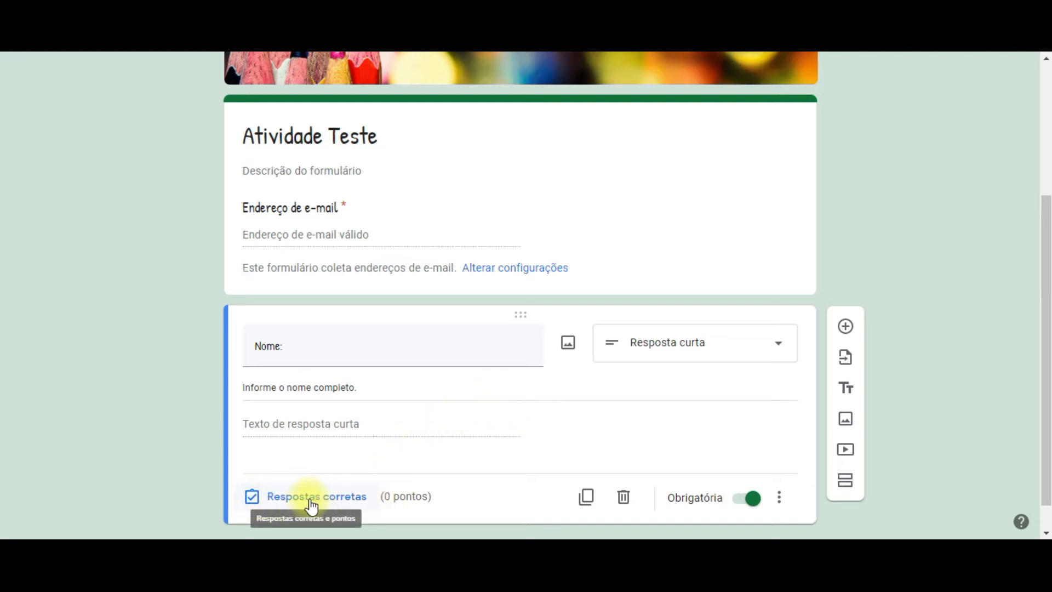
Add a question titled "Turma:" below the Nome question and make it required
scroll(477, 455, "down", 1)
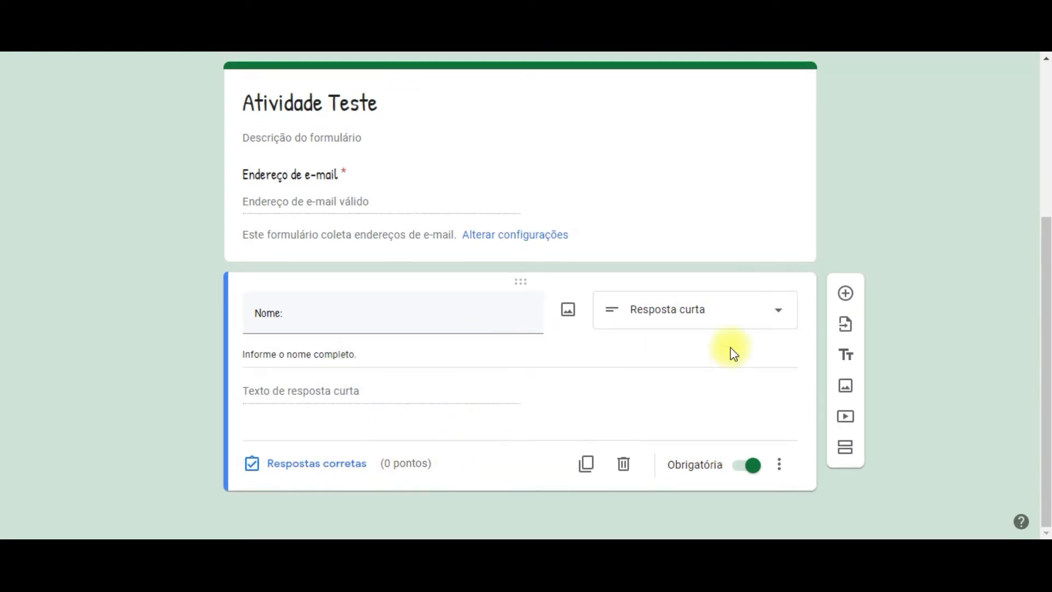
left_click(848, 298)
left_click(507, 313)
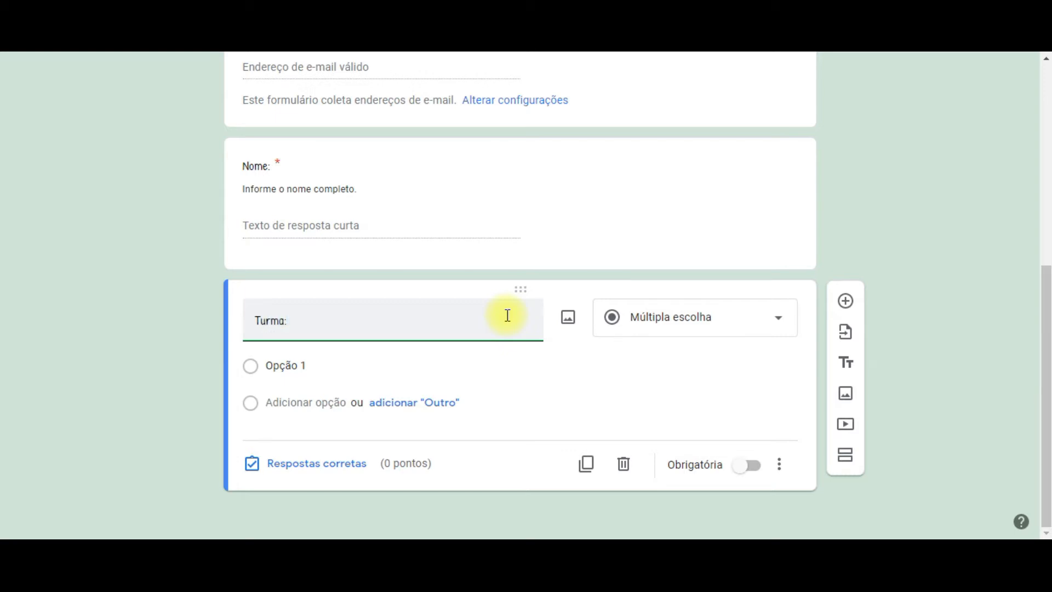
left_click(753, 478)
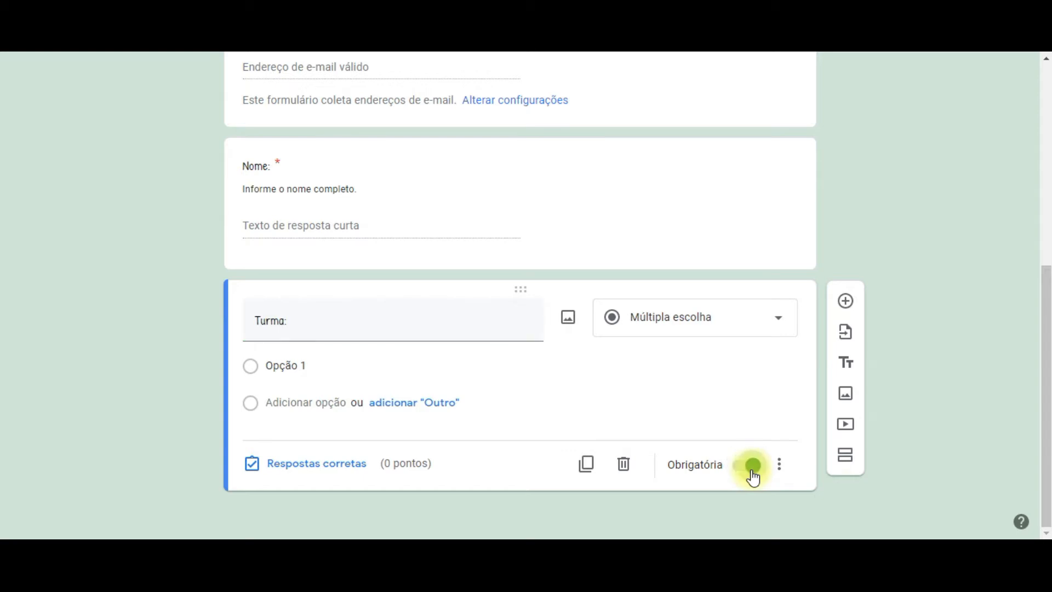
Keep the Turma question as Múltipla escolha and enter the answer options 1A, 1B, 1C and 1D
left_click(743, 323)
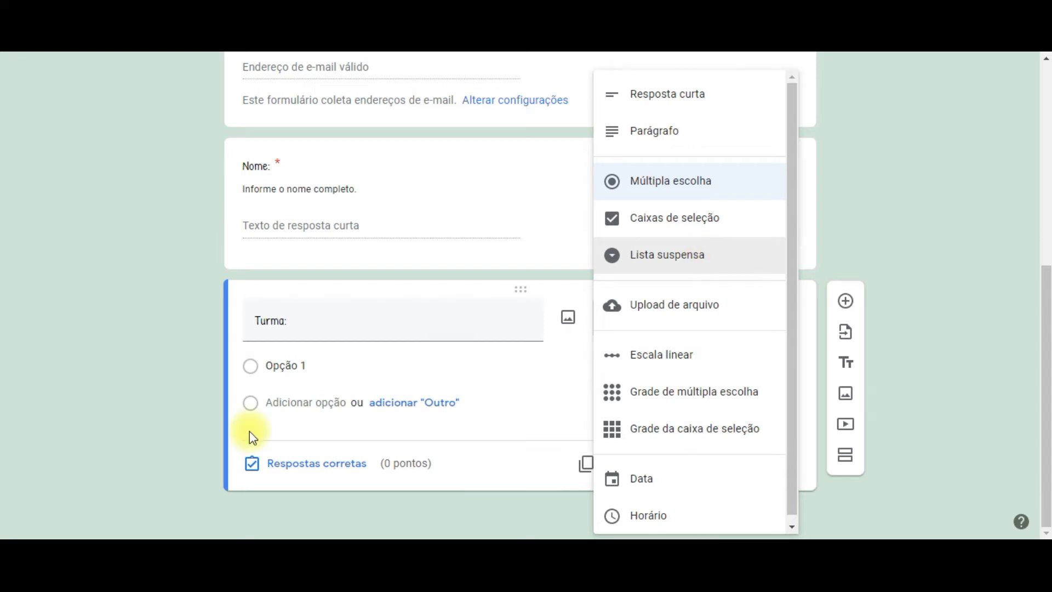
left_click(371, 382)
type("1")
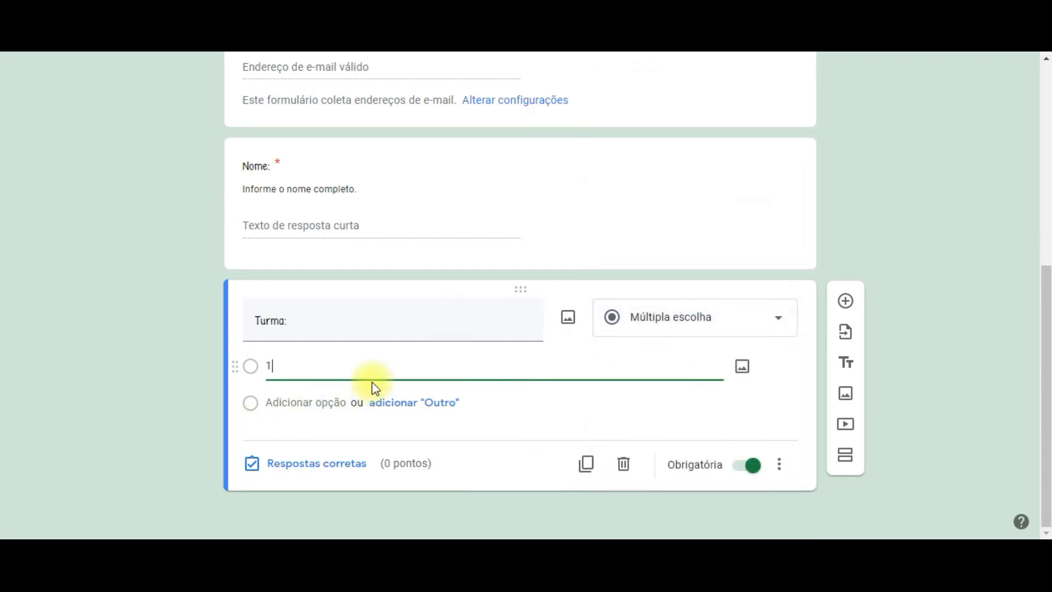
type("A")
key("Return")
type("1B")
key("Return")
type("1C")
key("Return")
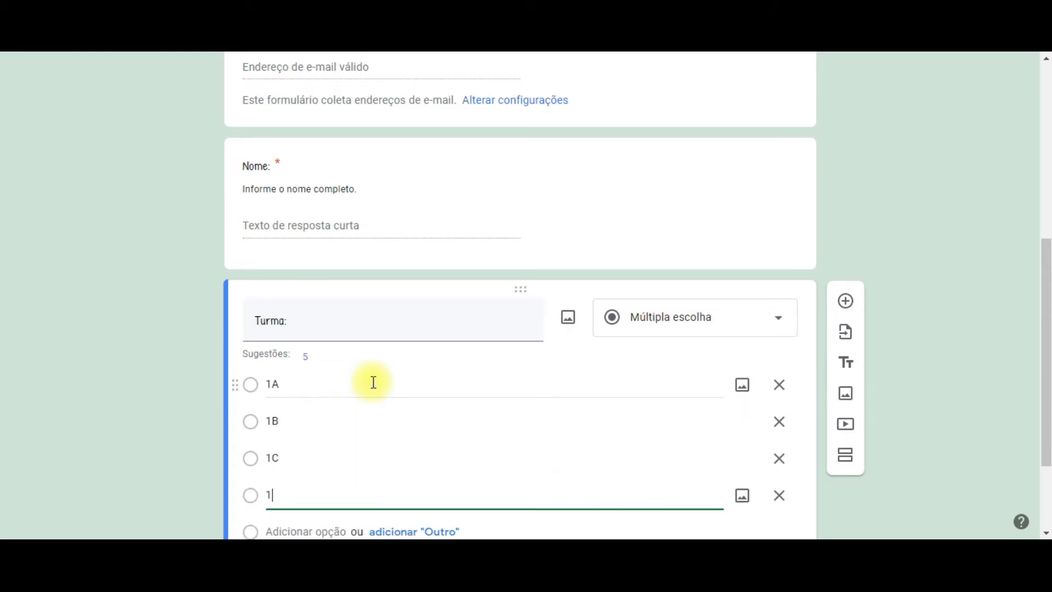
type("1D")
scroll(373, 382, "down", 3)
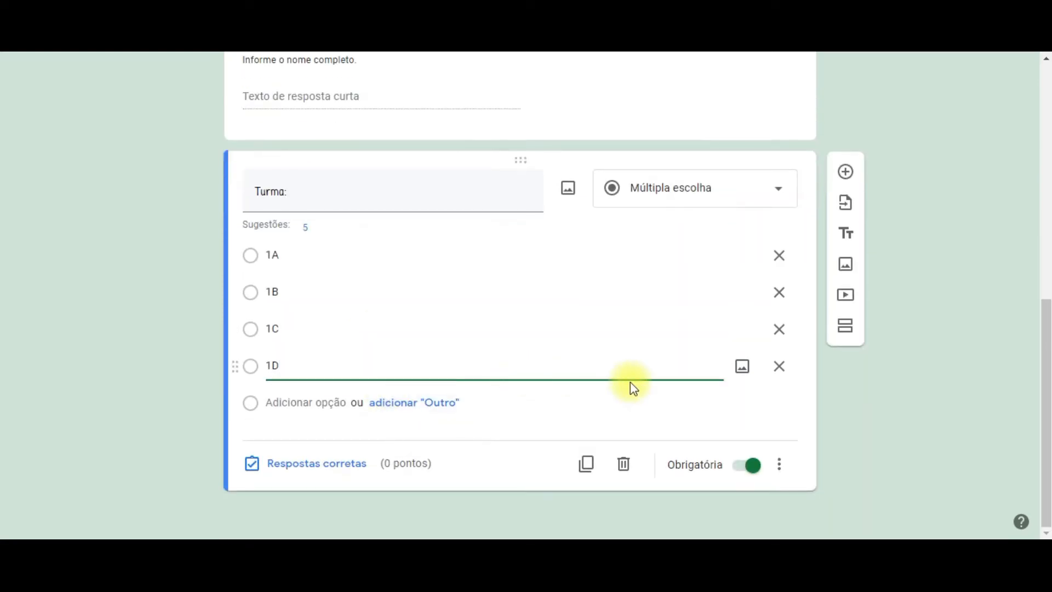
Try the Lista suspensa type on the Turma question, then return it to Múltipla escolha
left_click(732, 186)
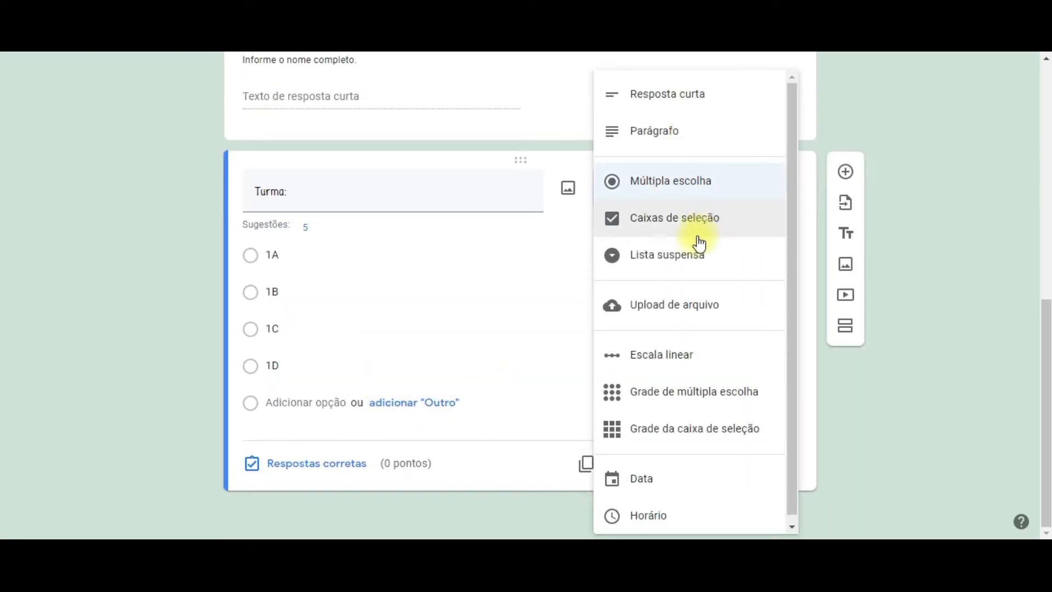
left_click(701, 256)
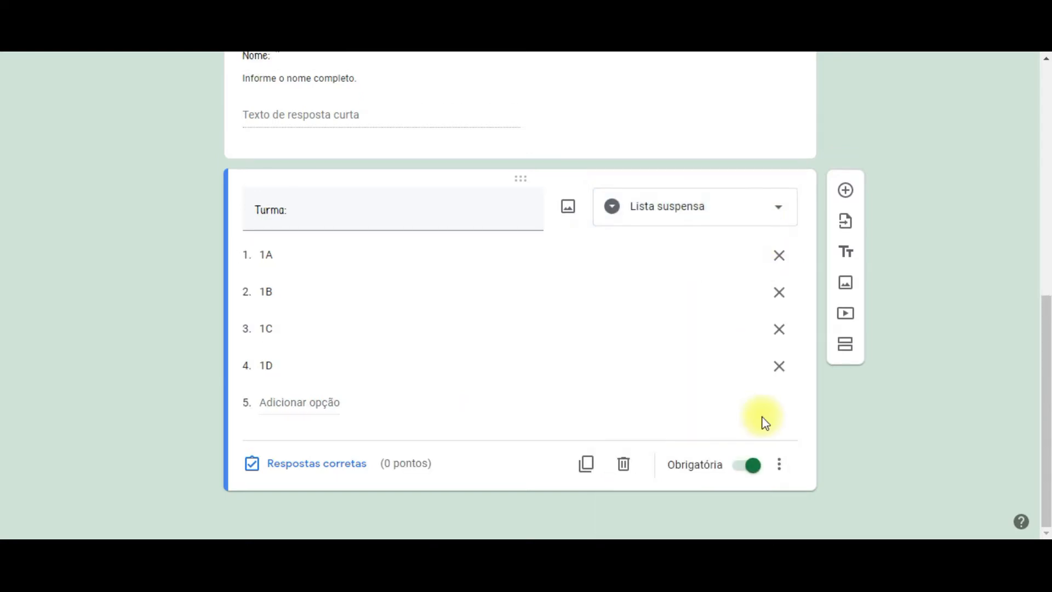
left_click(698, 206)
left_click(710, 186)
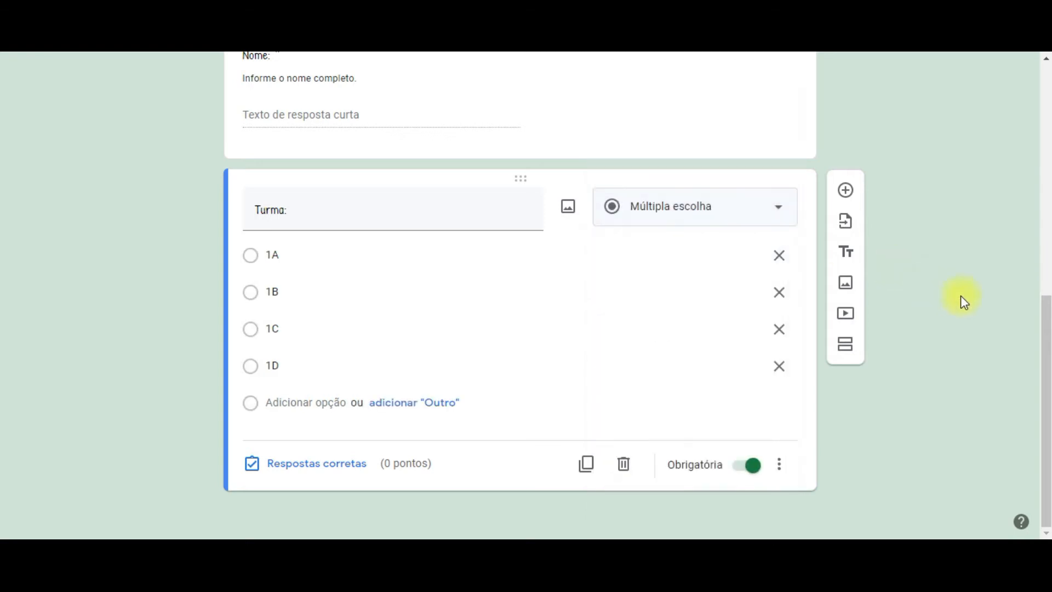
Preview the form, test selecting different Turma options, and return to the form editor
scroll(944, 311, "up", 3)
scroll(945, 312, "up", 5)
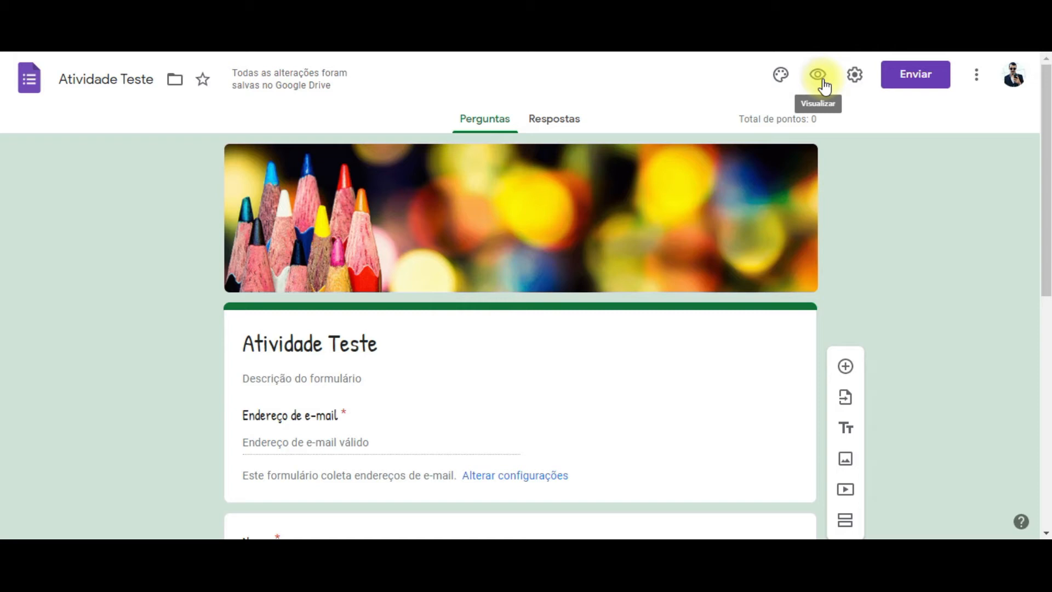
left_click(819, 77)
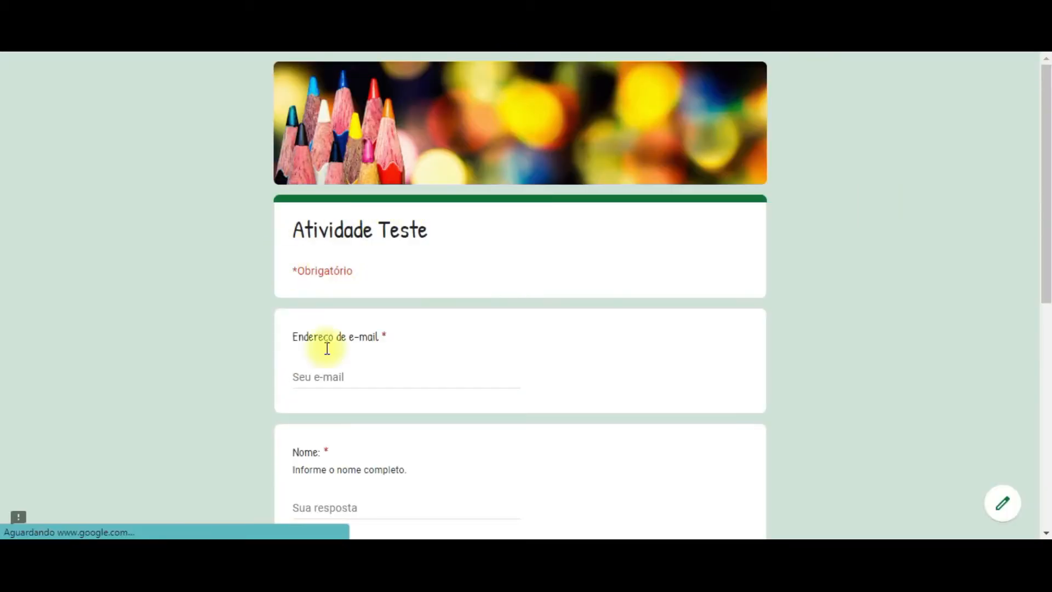
scroll(484, 258, "down", 4)
scroll(467, 261, "up", 3)
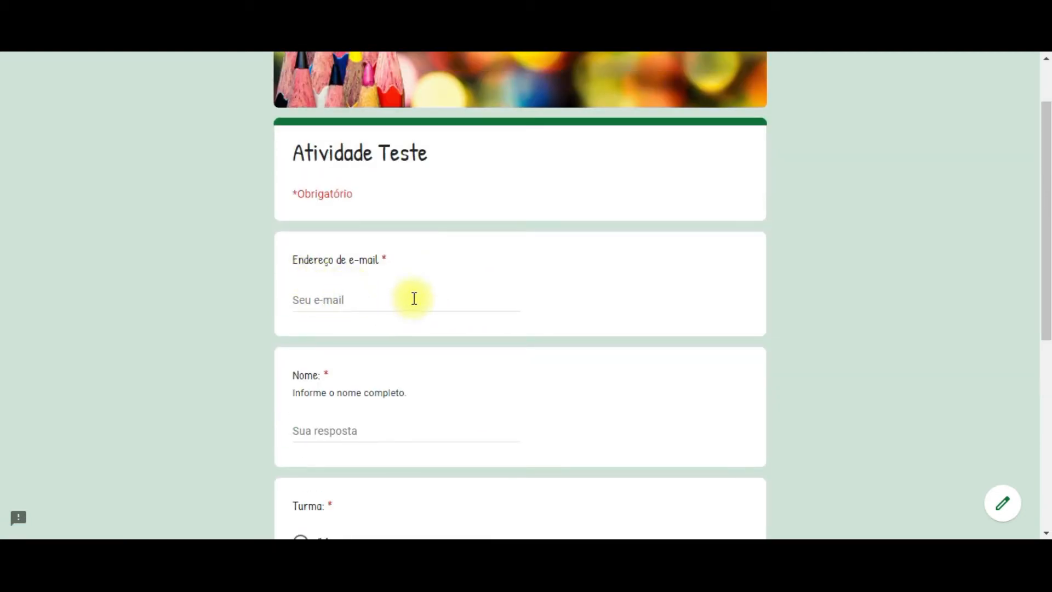
scroll(411, 296, "down", 4)
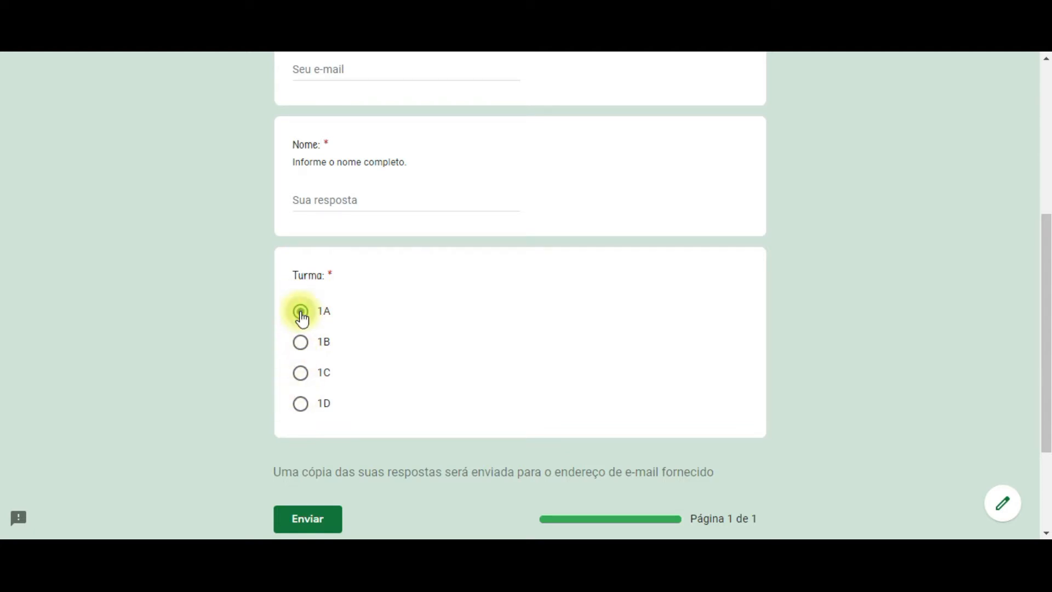
left_click(299, 343)
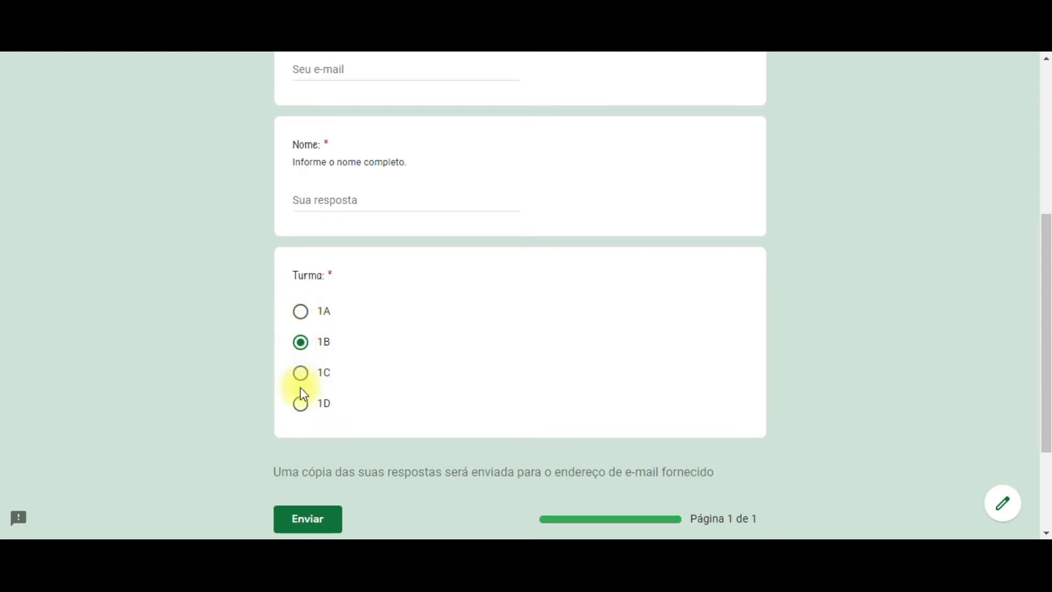
left_click(298, 401)
key("F5")
left_click(588, 100)
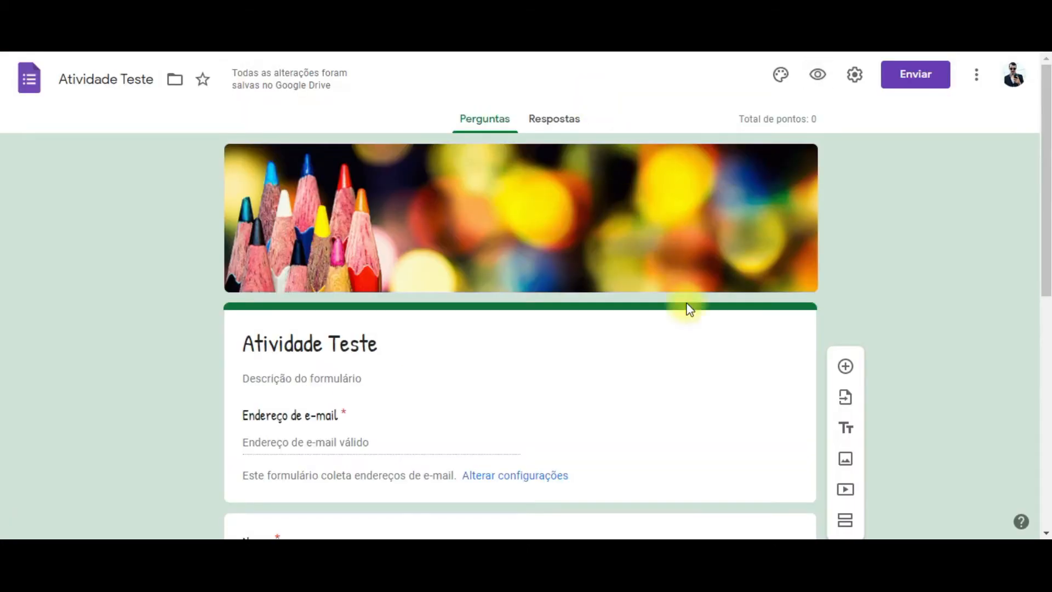
Change the Turma question's type to Lista suspensa
scroll(714, 324, "down", 7)
left_click(723, 335)
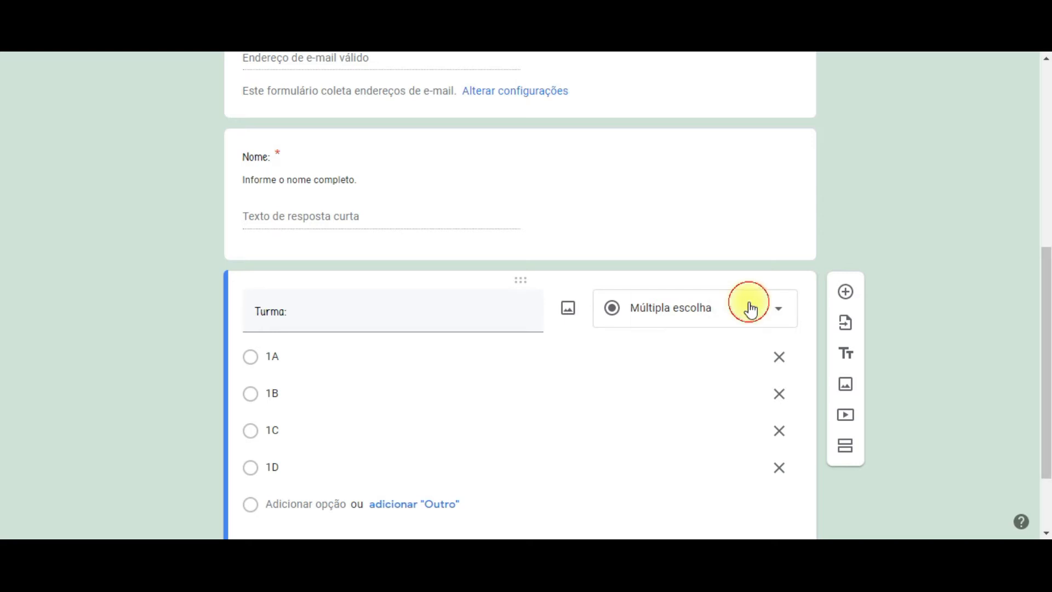
left_click(750, 310)
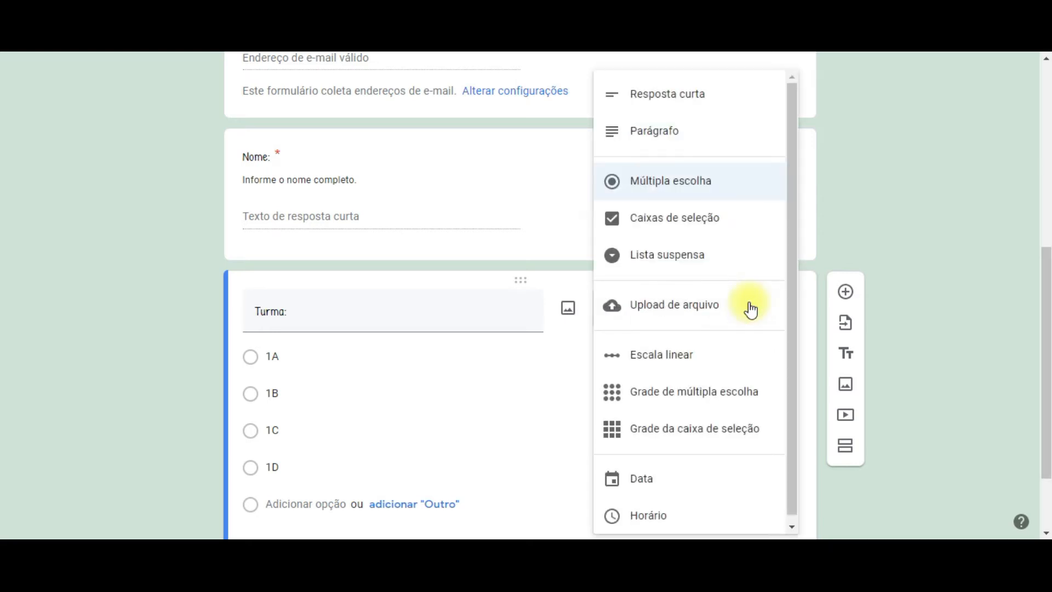
left_click(682, 269)
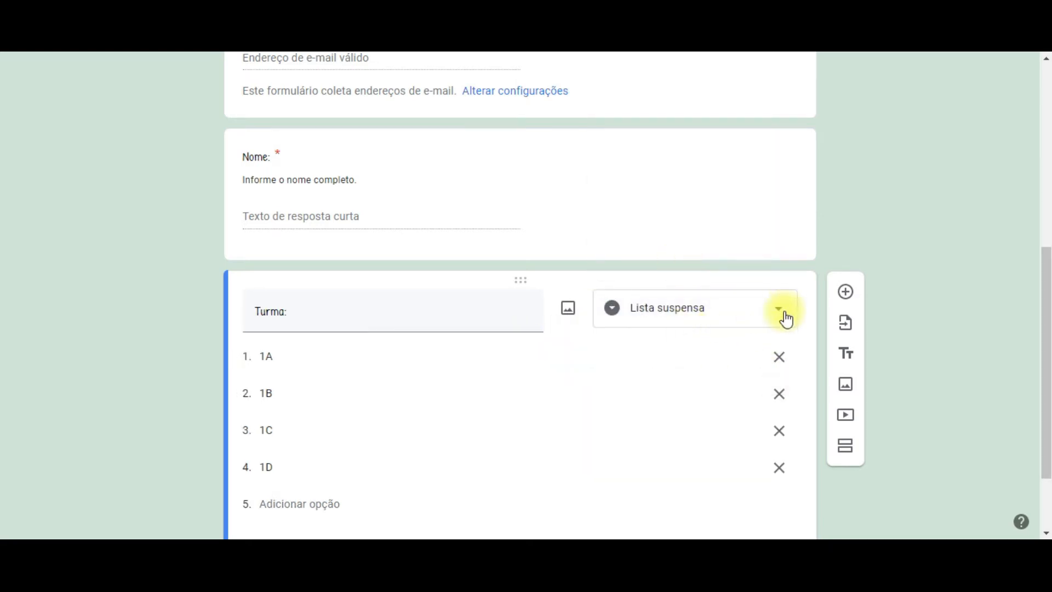
Preview the form, test several options in the Turma dropdown, and return to the form editor without keeping the answers
scroll(784, 310, "up", 7)
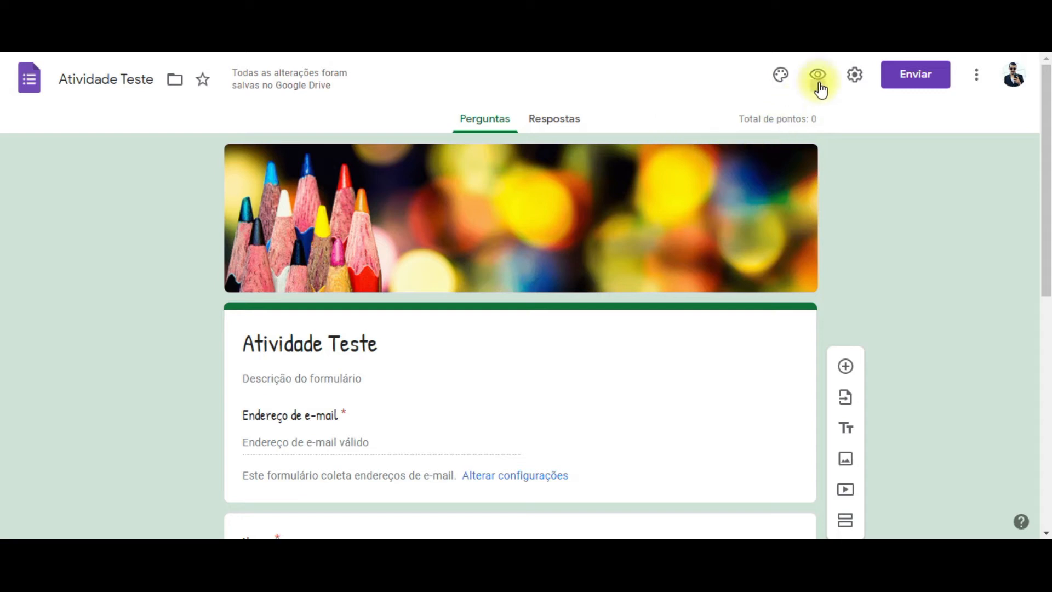
left_click(819, 81)
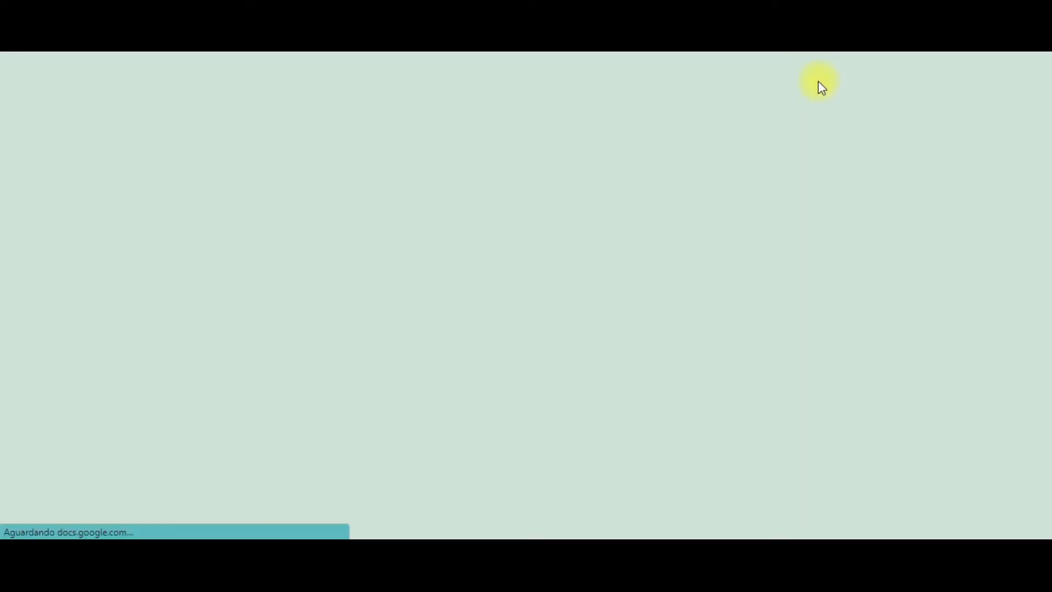
scroll(679, 192, "down", 7)
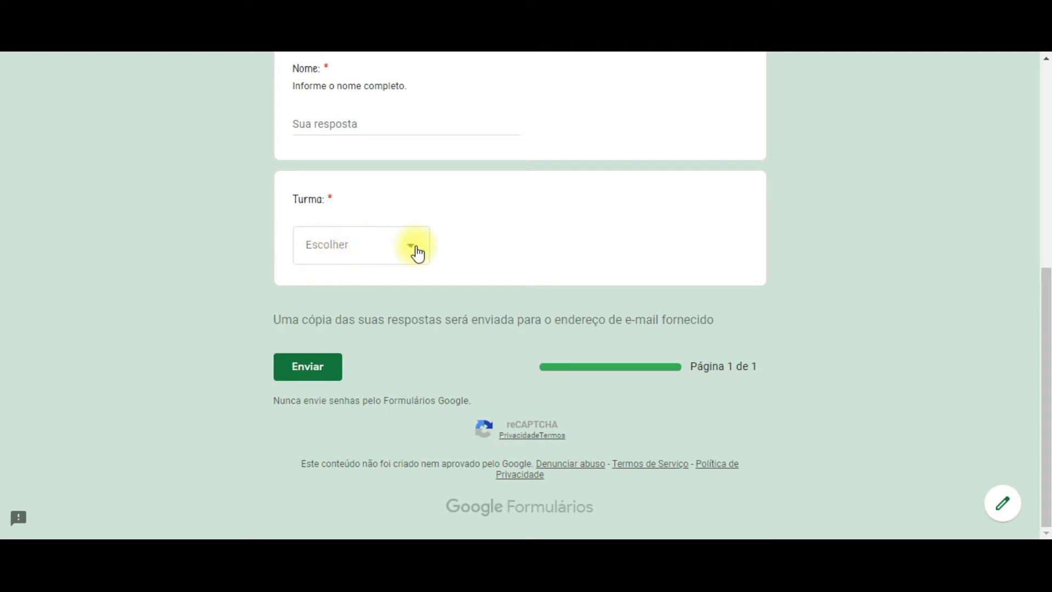
left_click(414, 254)
left_click(326, 300)
left_click(416, 253)
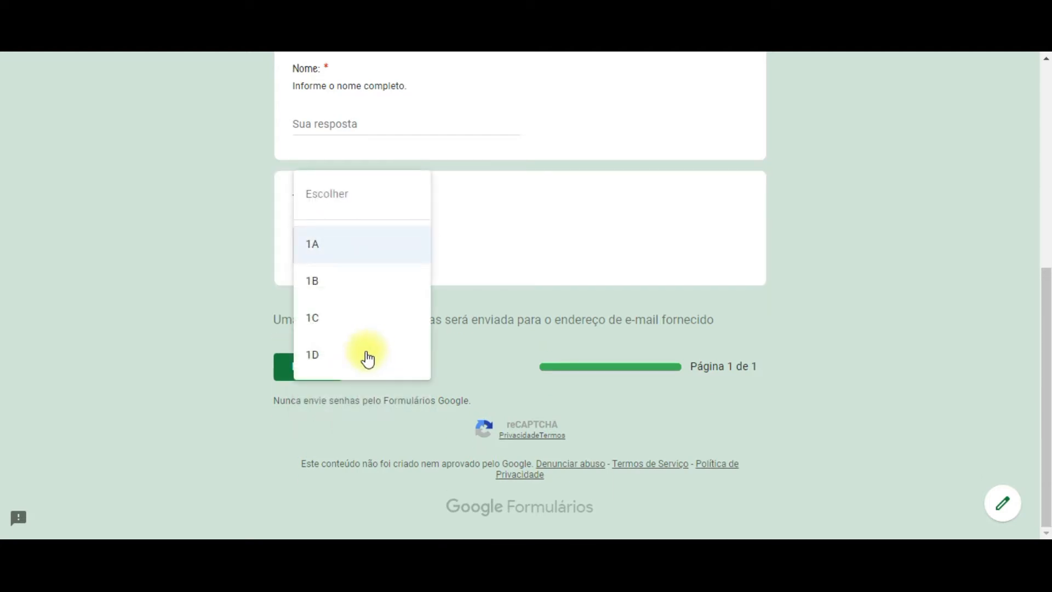
left_click(348, 328)
left_click(397, 249)
left_click(366, 282)
scroll(435, 240, "up", 7)
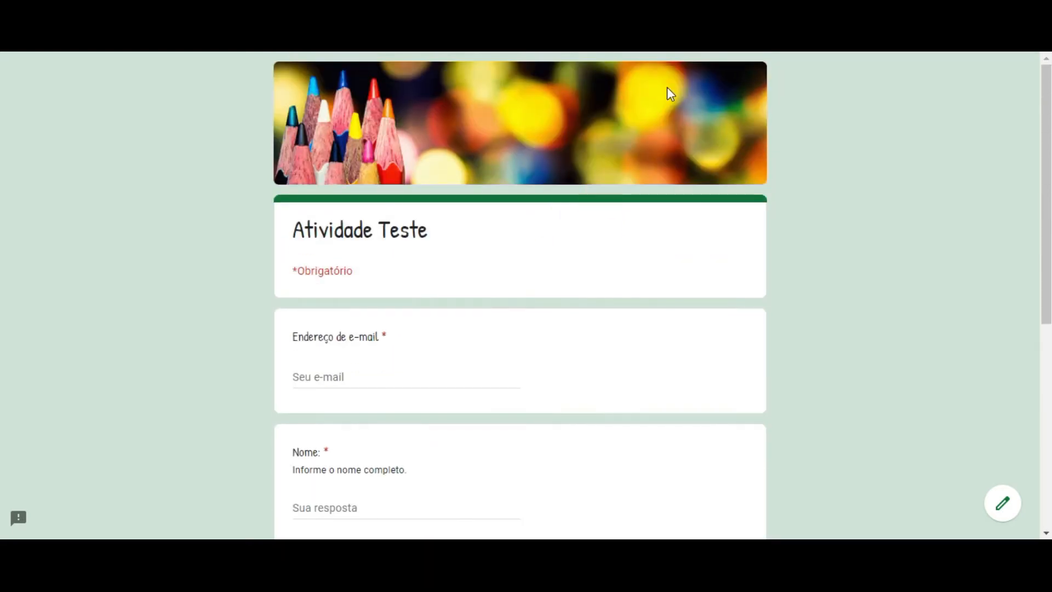
key("ctrl+w")
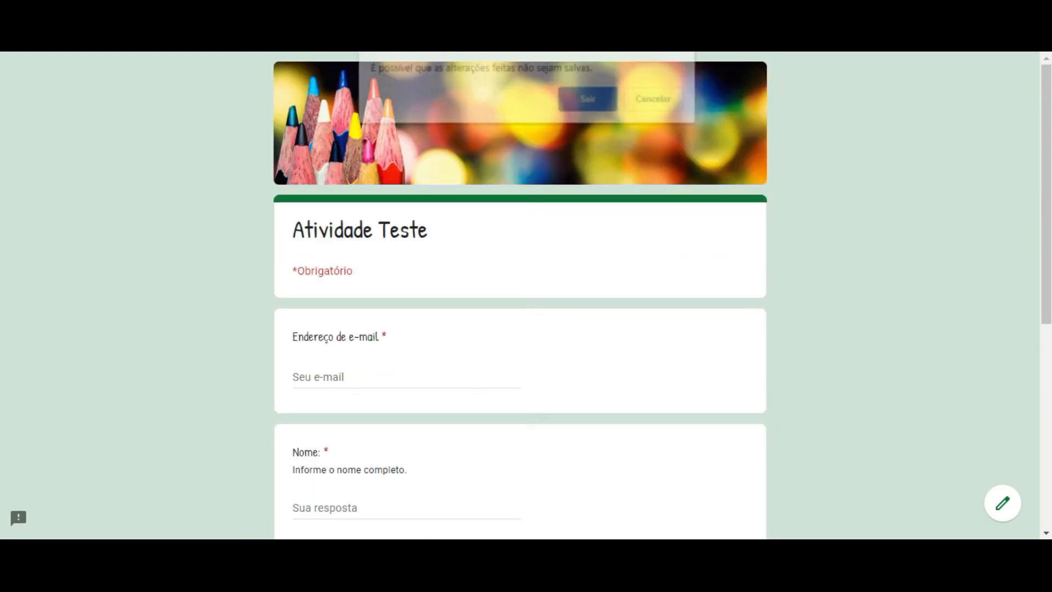
left_click(589, 99)
Add a title-and-description block below the Turma question and title it "Texto:"
scroll(672, 213, "down", 9)
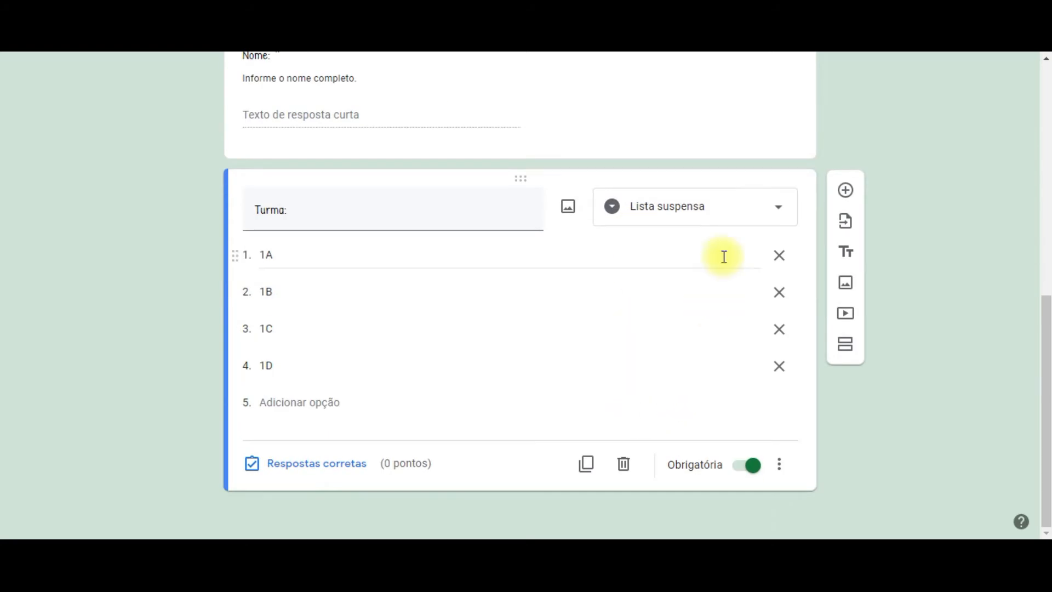
left_click(847, 258)
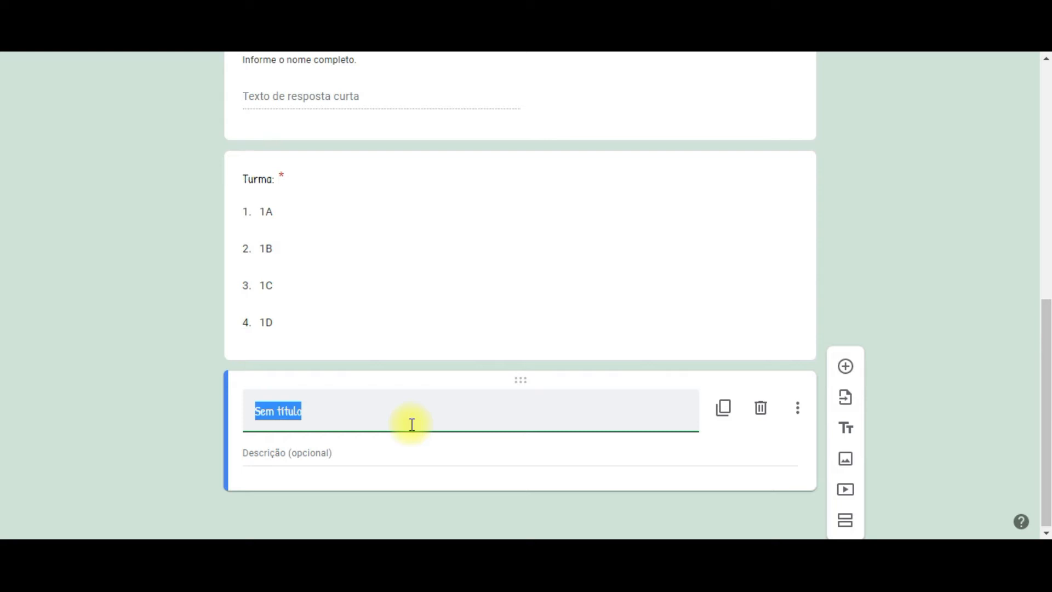
type("Texto:")
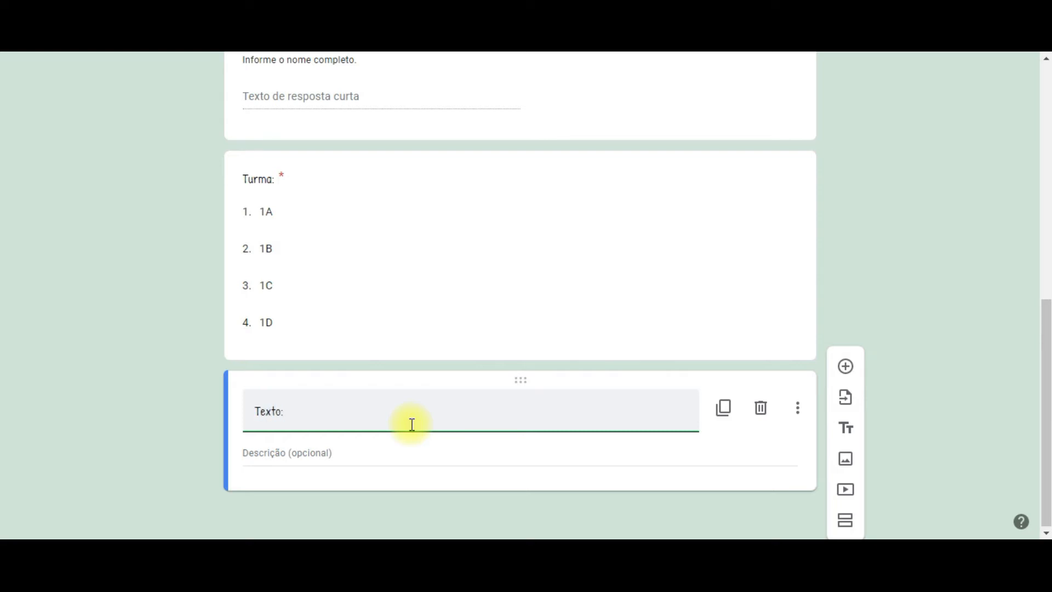
left_click(407, 457)
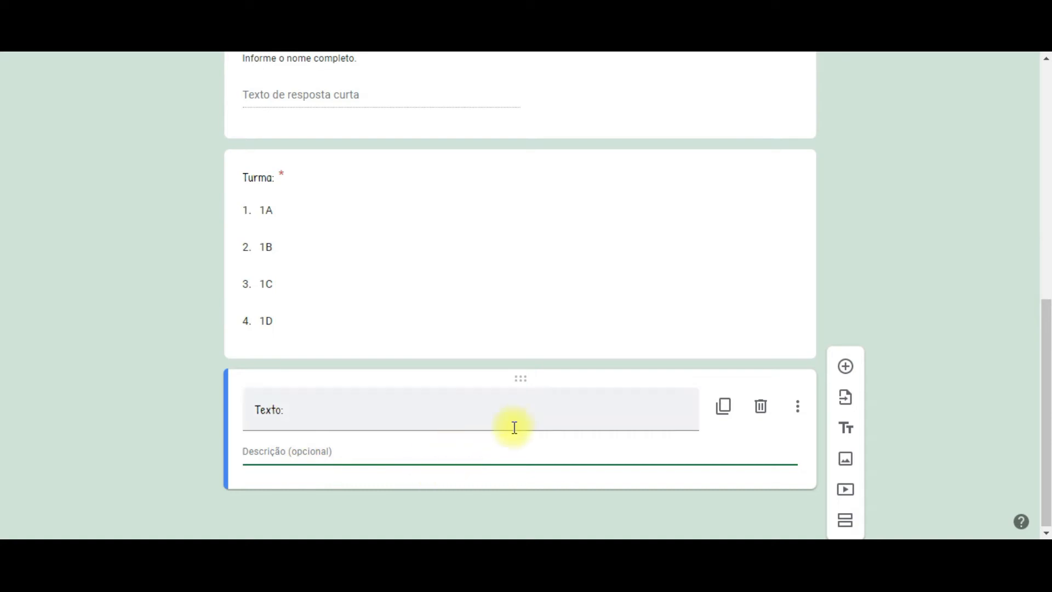
left_click(363, 267)
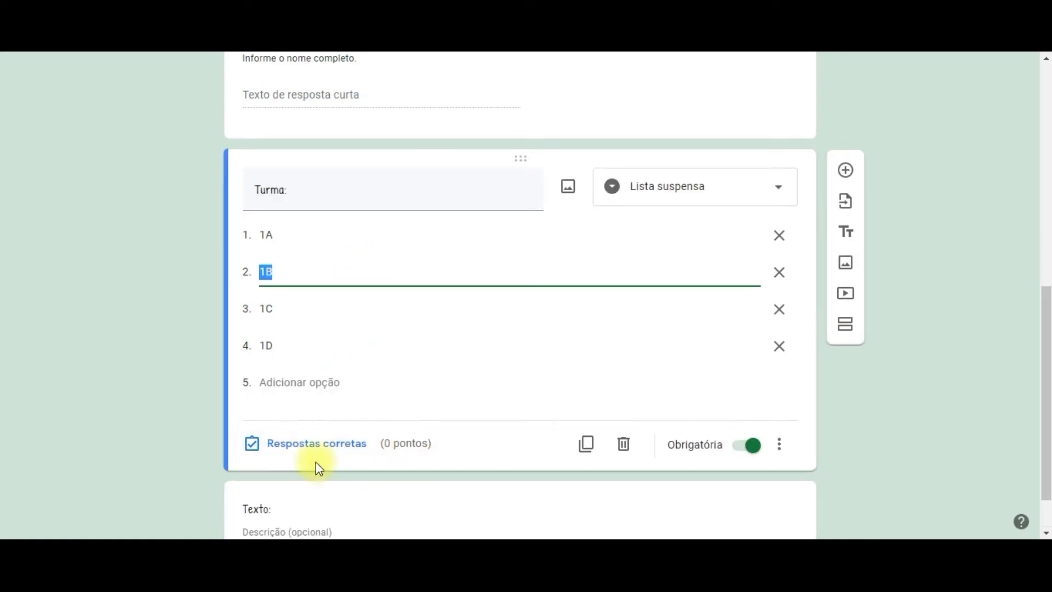
scroll(492, 433, "down", 1)
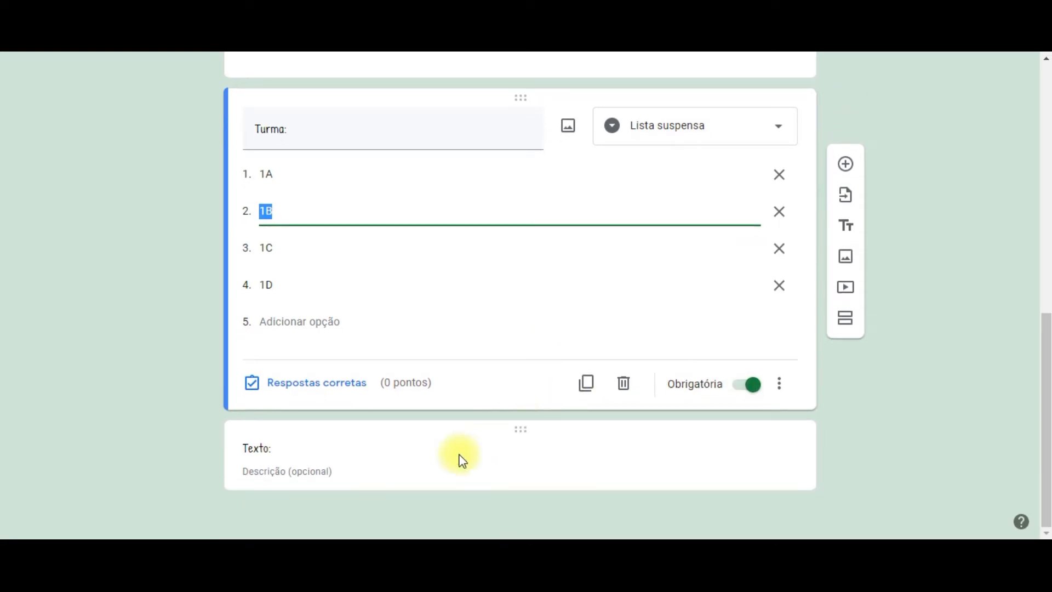
left_click(447, 463)
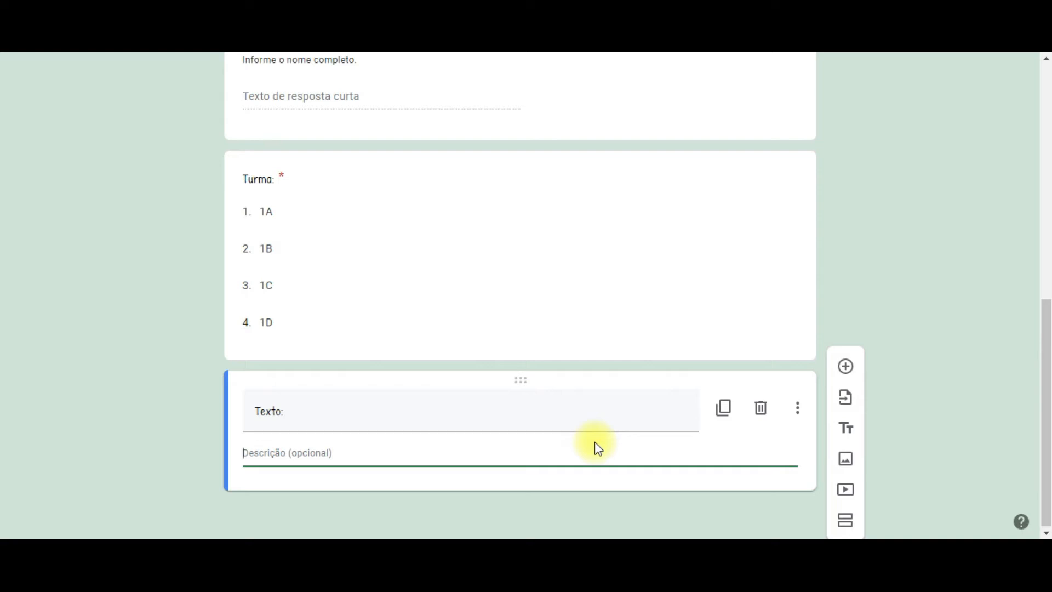
Fill the text block with the "Questão (1)" restaurant statement and insert the "taxa em reais" graph image beneath it
left_click(847, 463)
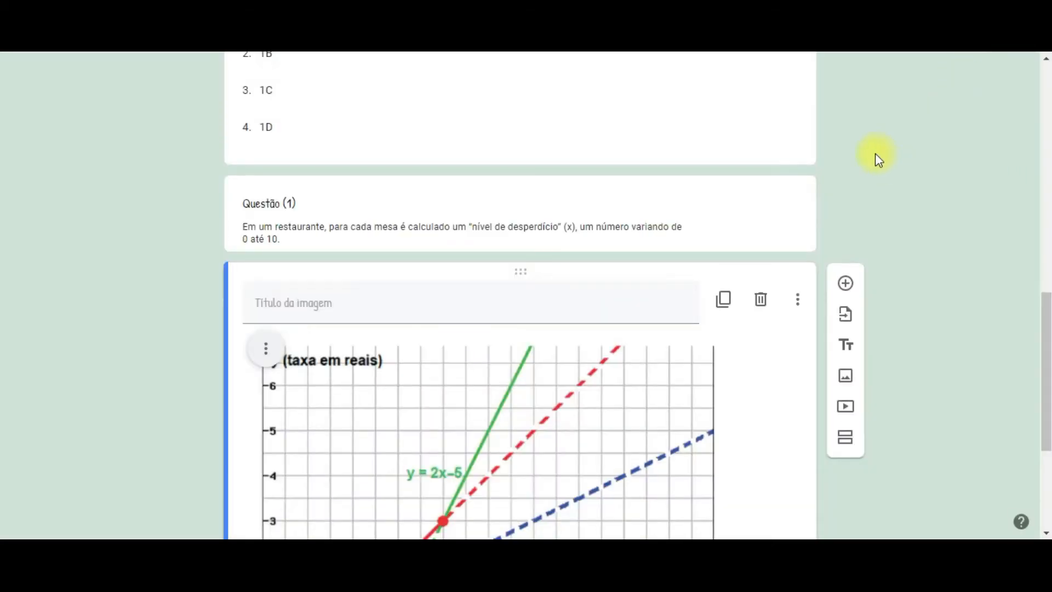
scroll(357, 211, "down", 3)
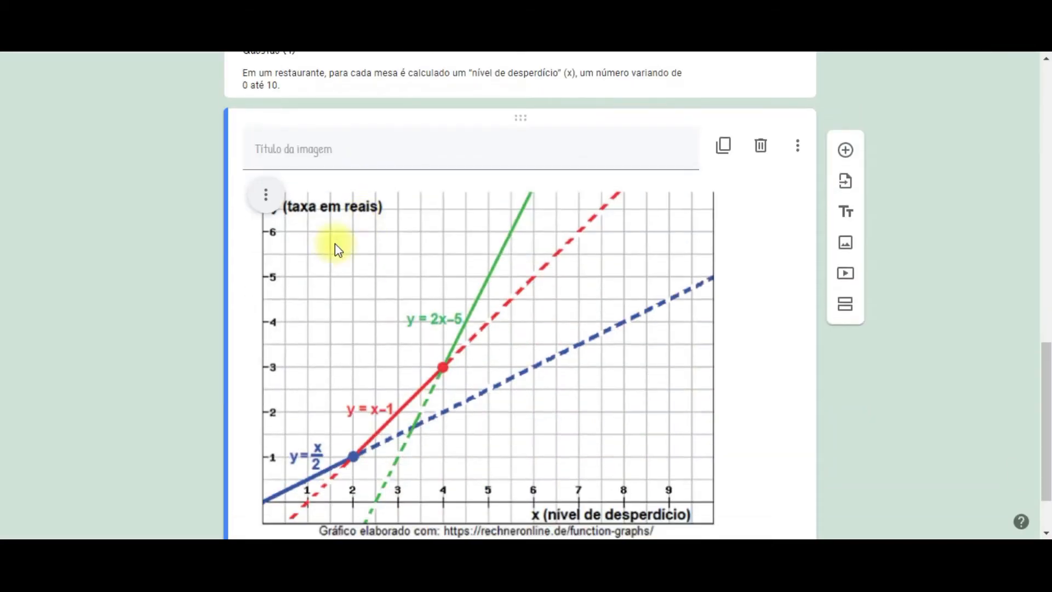
scroll(466, 328, "up", 1)
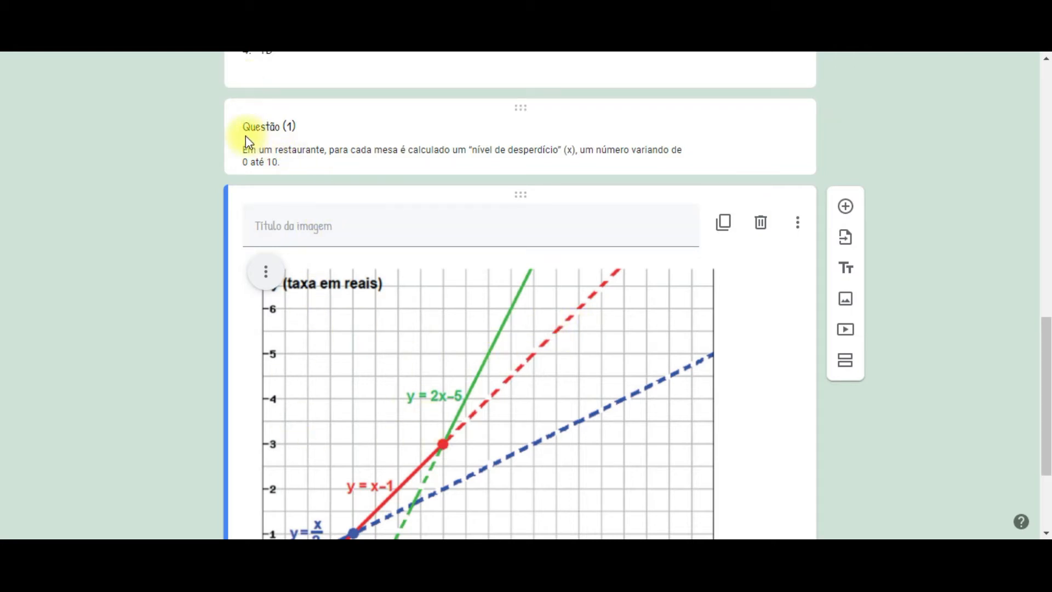
Review the Questão (1) title and description, the graph image and the image's title field
left_click(275, 125)
triple_click(312, 176)
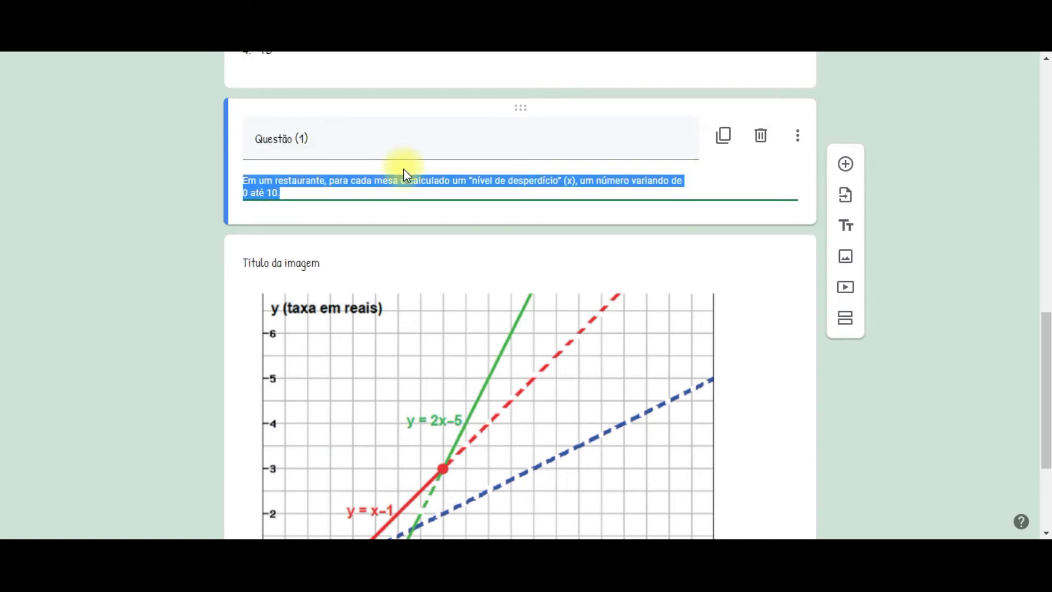
triple_click(356, 138)
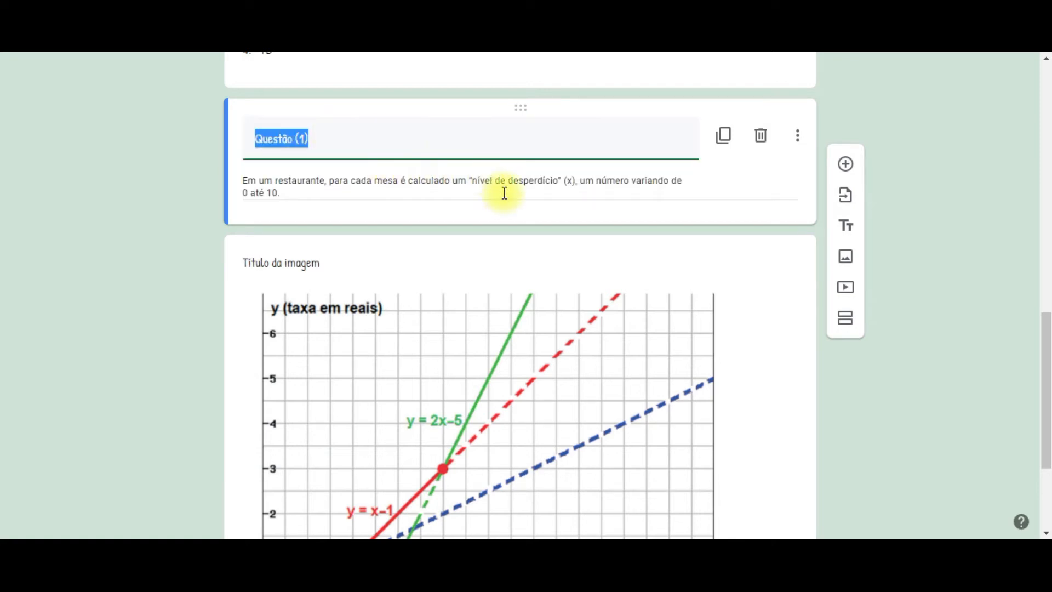
triple_click(290, 181)
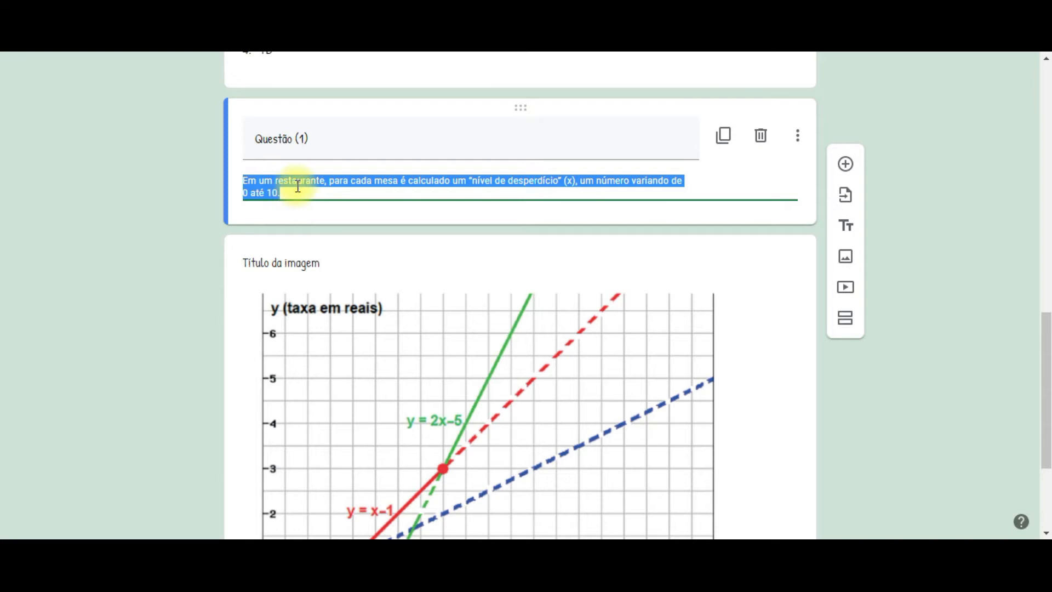
left_click(297, 181)
left_click(207, 267)
left_click(429, 274)
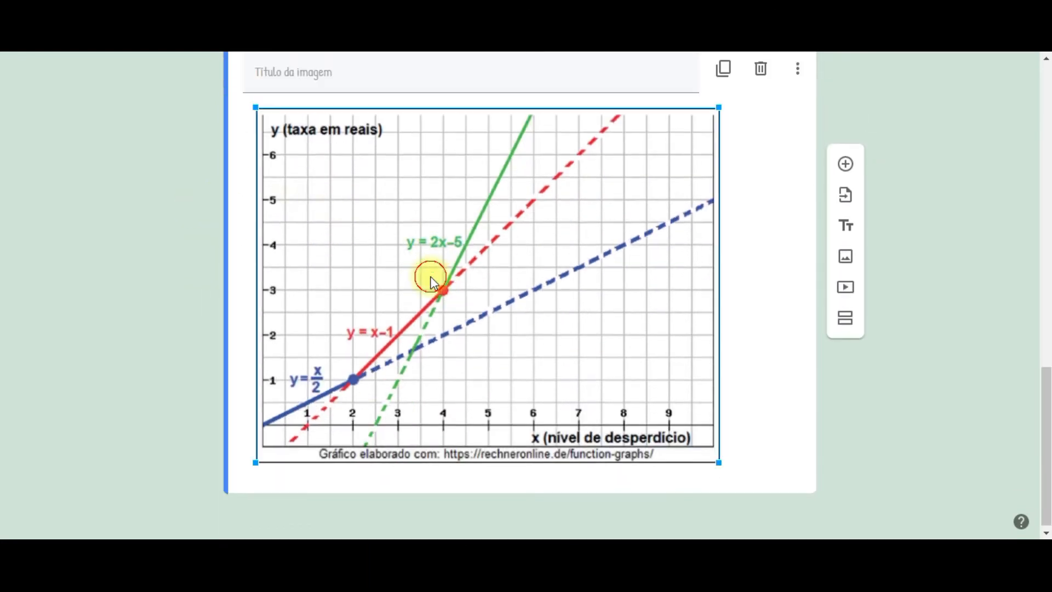
scroll(488, 268, "up", 3)
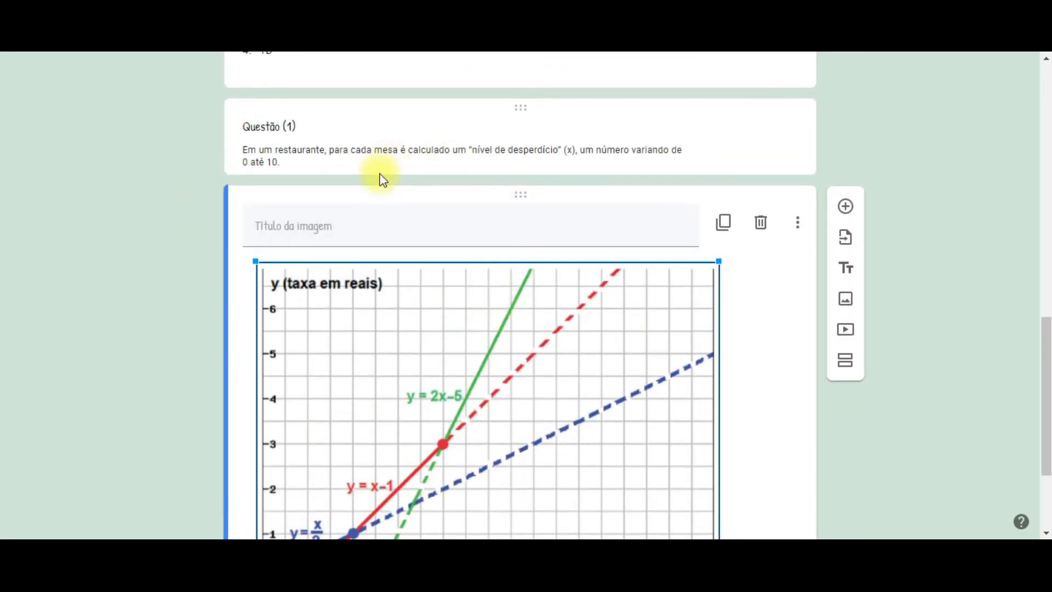
left_click(246, 235)
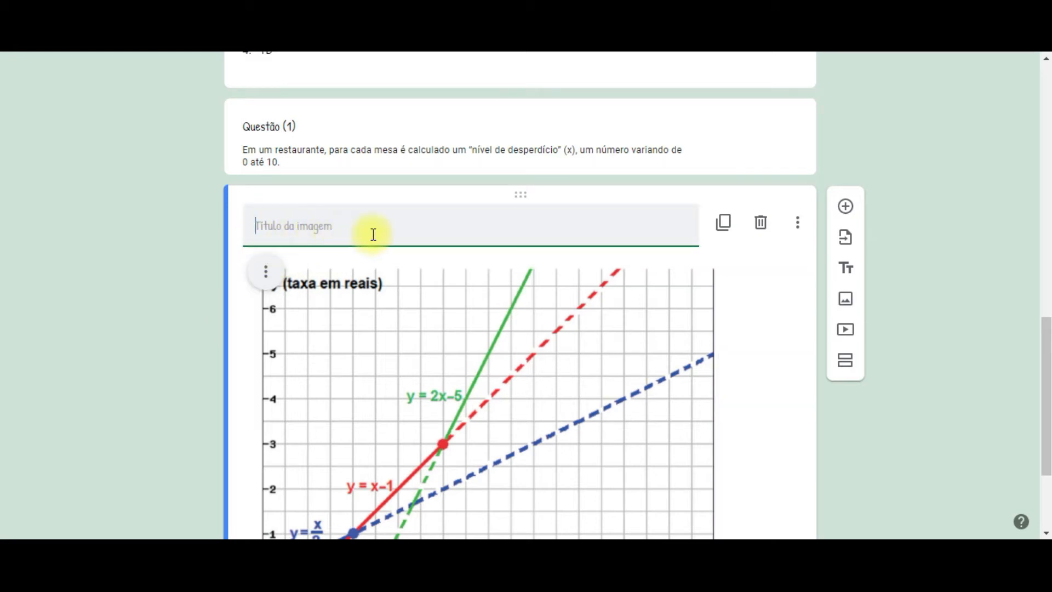
Align the graph image to the centre and resize it to slightly smaller than its original size
left_click(268, 276)
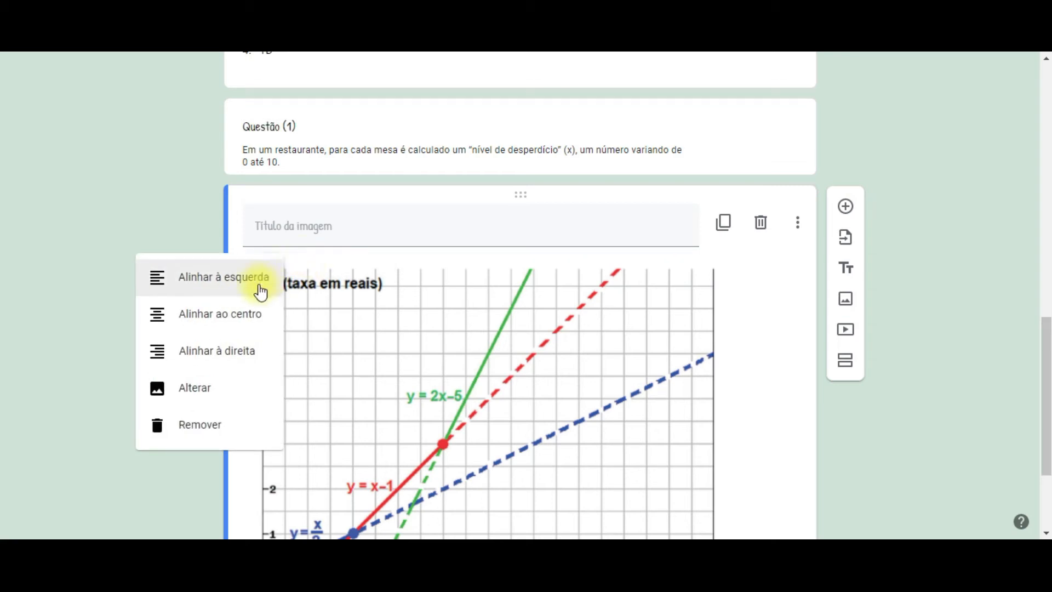
left_click(239, 317)
scroll(416, 296, "down", 3)
left_click(581, 312)
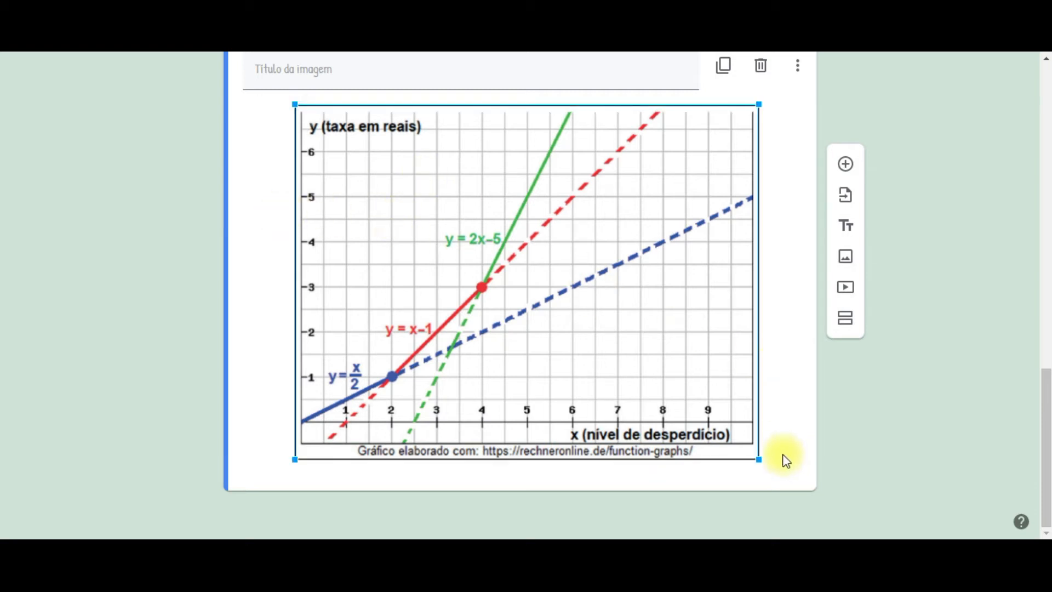
left_click_drag(758, 458, 636, 303)
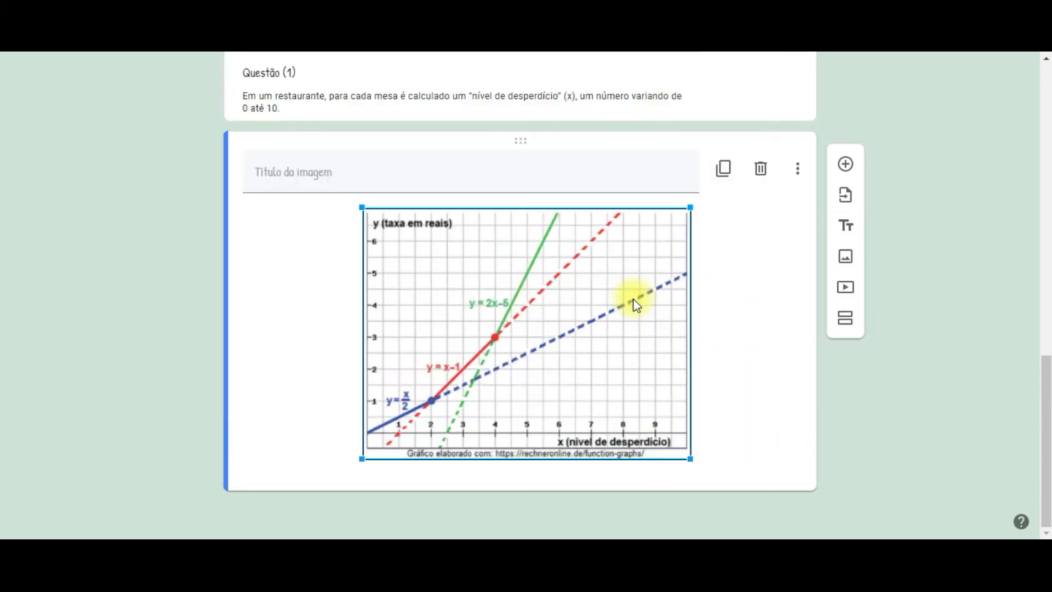
left_click_drag(690, 458, 818, 480)
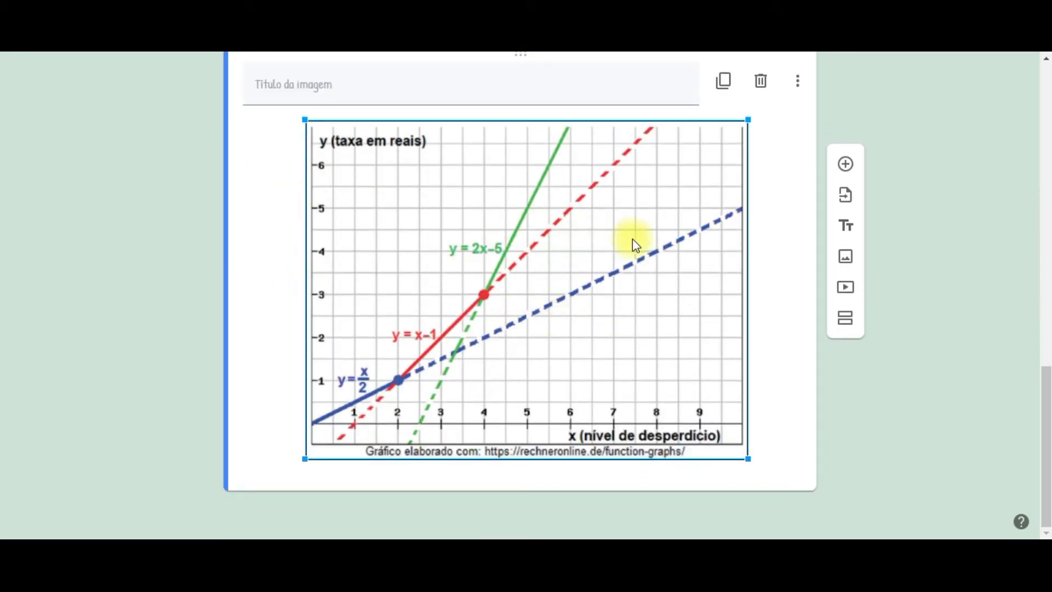
left_click(773, 299)
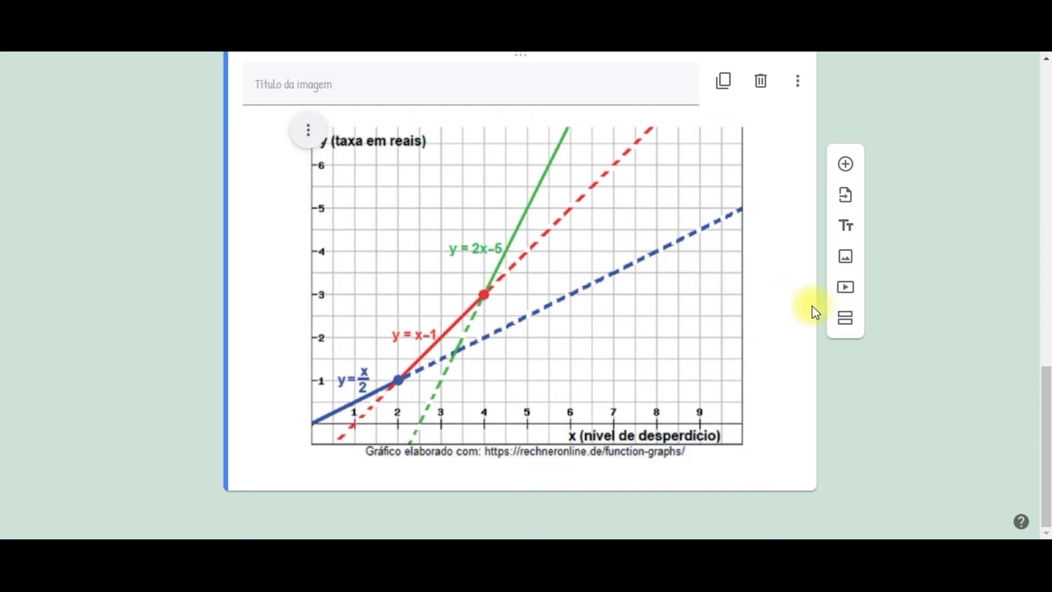
Add a new Múltipla escolha question below the graph image
scroll(498, 137, "up", 3)
scroll(500, 158, "down", 3)
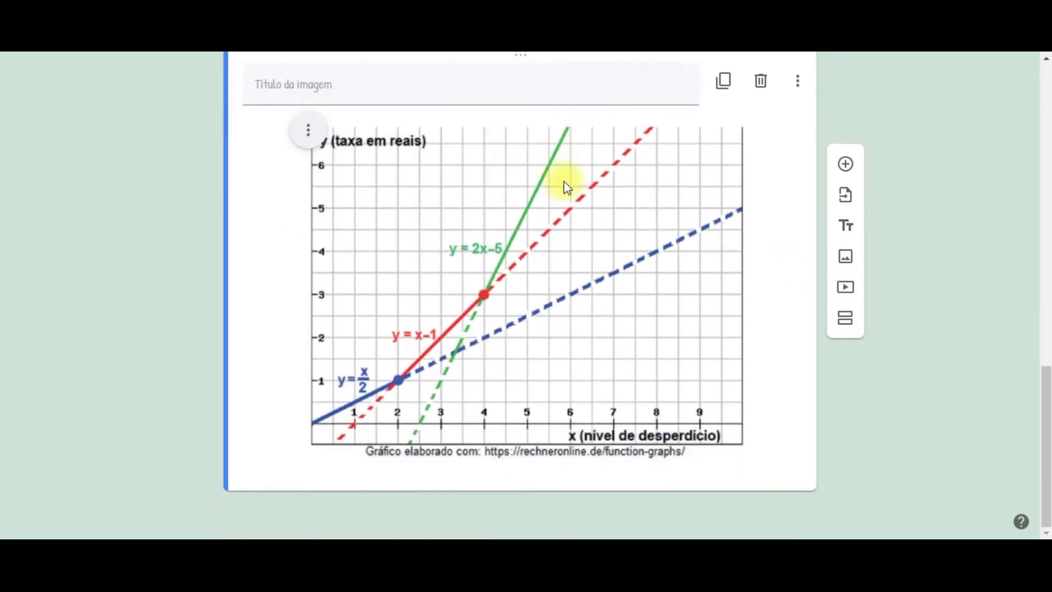
scroll(562, 197, "up", 3)
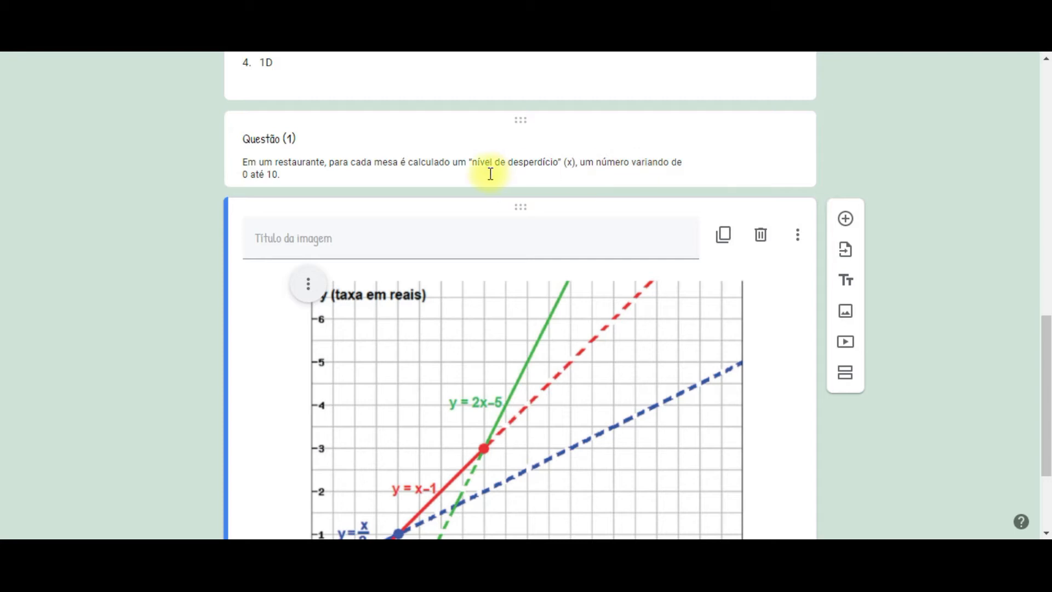
scroll(513, 150, "down", 3)
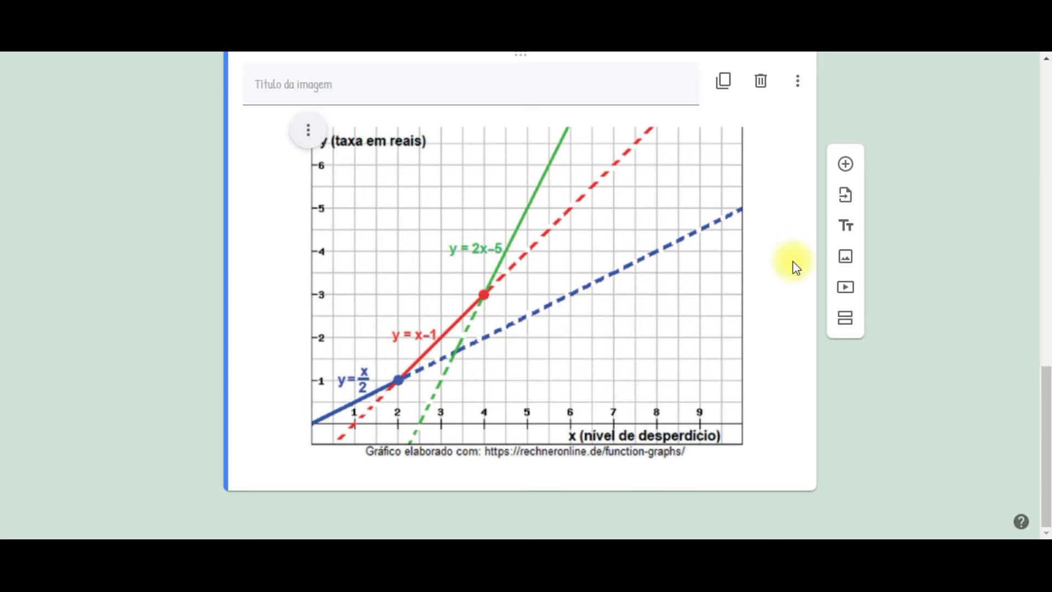
left_click(850, 168)
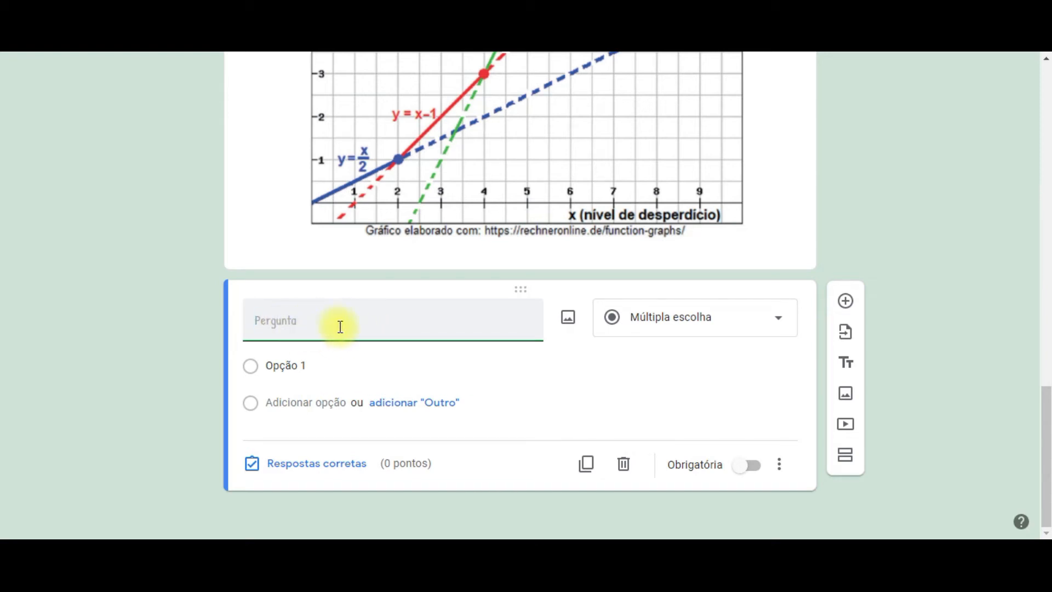
Enter "Se um cliente pagou R$2,50 de taxa, seu nível de desperdício foi:" with options (a) x = 2,5., (b) x = 3,5., (c) x = 4,5. and (d) x = 5,5
scroll(403, 344, "up", 3)
scroll(443, 316, "up", 4)
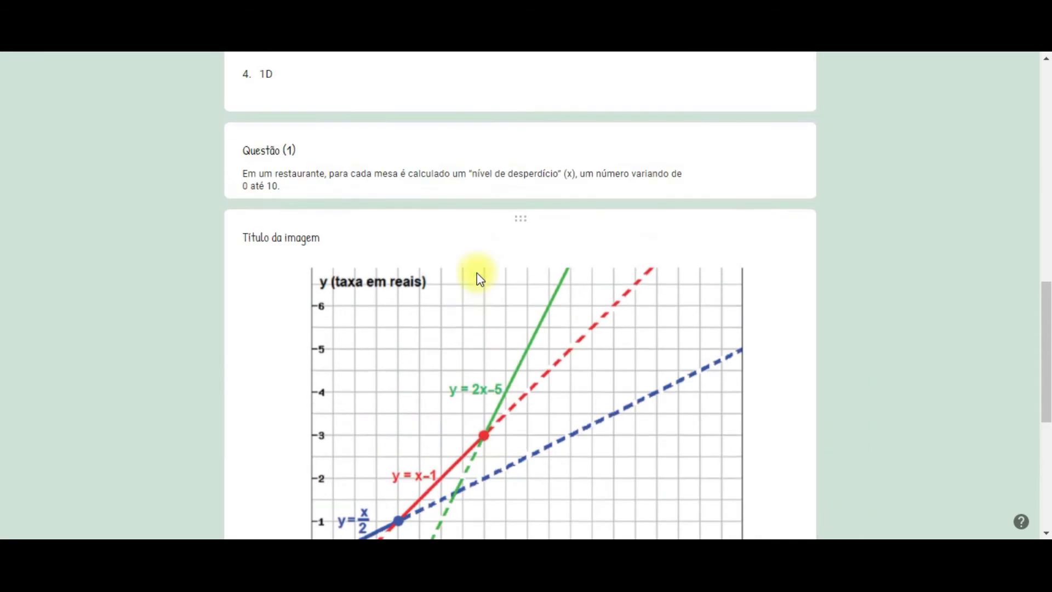
scroll(361, 366, "down", 7)
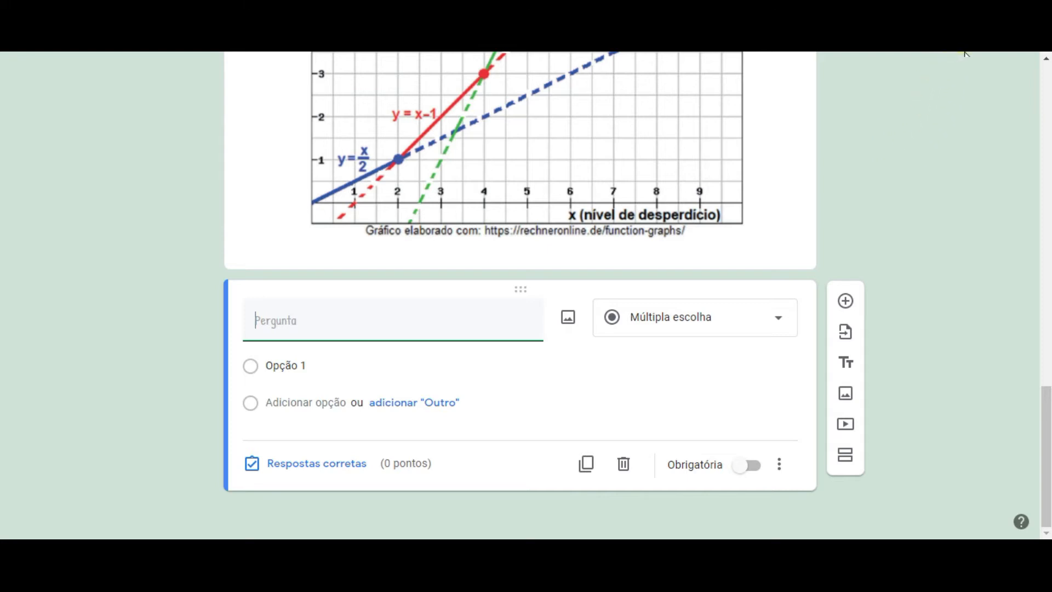
type("Se um cliente pagou R$2,50 de taxa, seu nível de desperdício foi: (a) x = 2,5. (b) x = 3,5. (c) x = 4,5. (d) x = 5,5.")
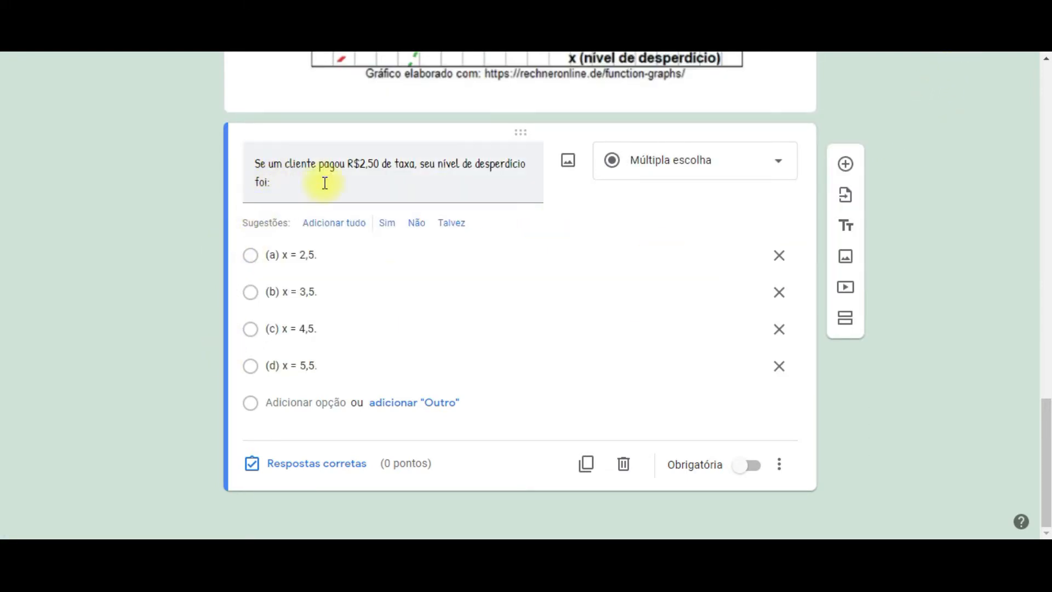
scroll(453, 202, "up", 8)
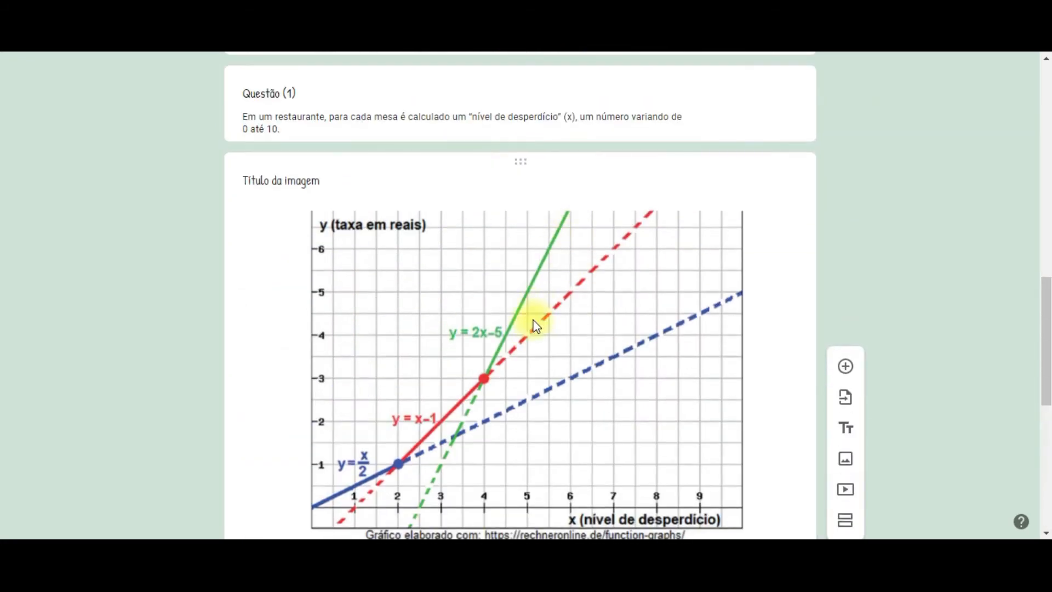
Keep the R$2,50 tax question as Múltipla escolha and make it required
scroll(422, 164, "down", 4)
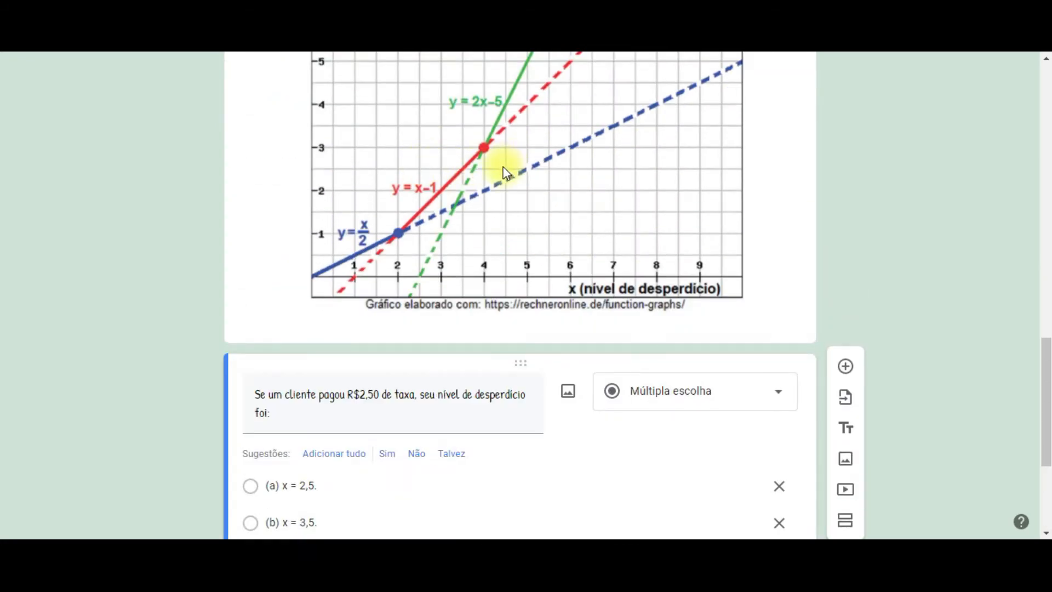
scroll(506, 173, "down", 4)
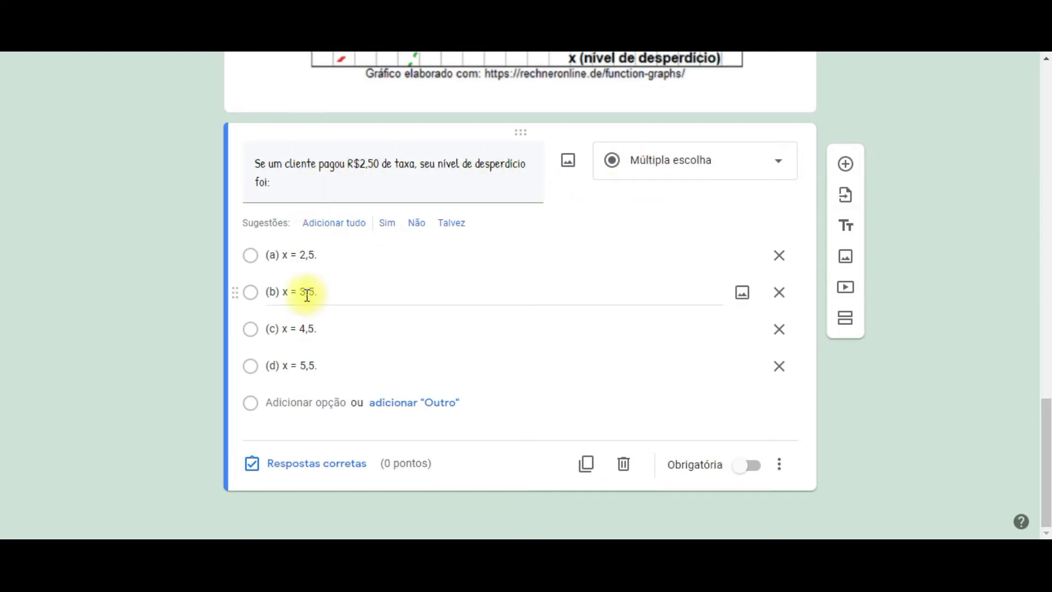
left_click(723, 171)
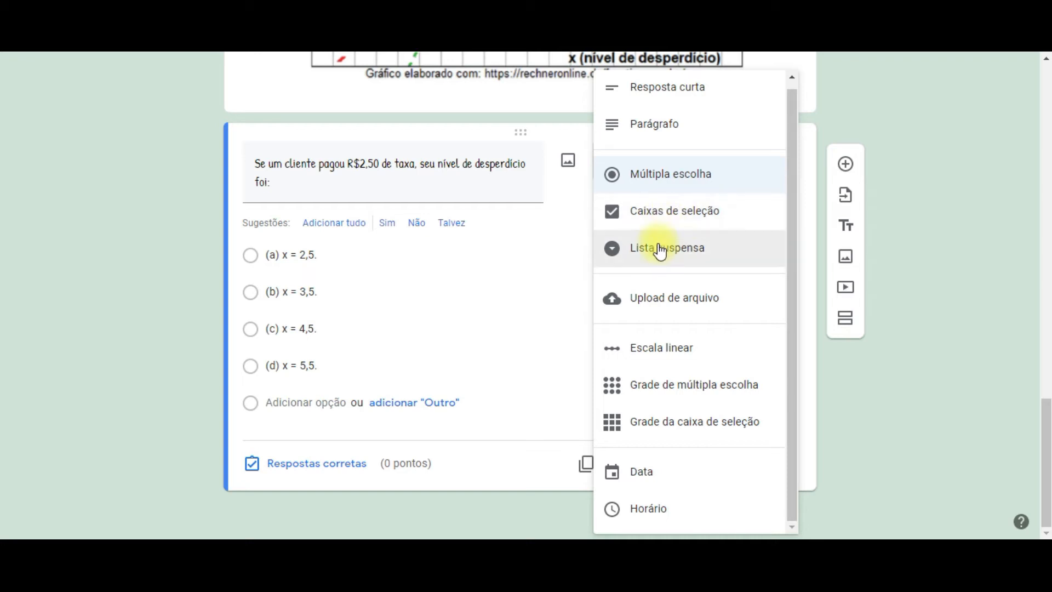
left_click(716, 180)
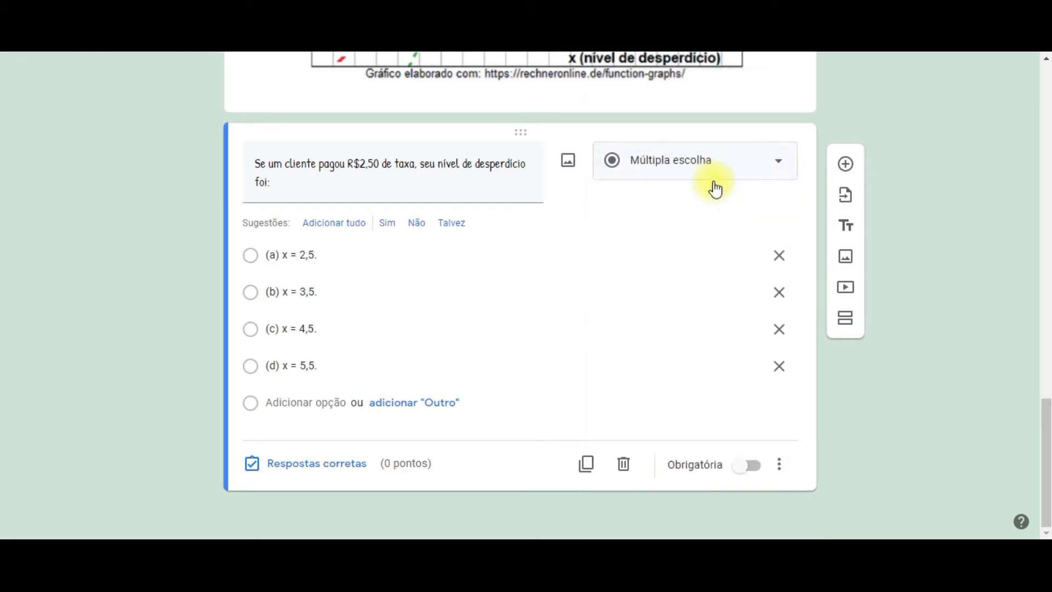
left_click(751, 466)
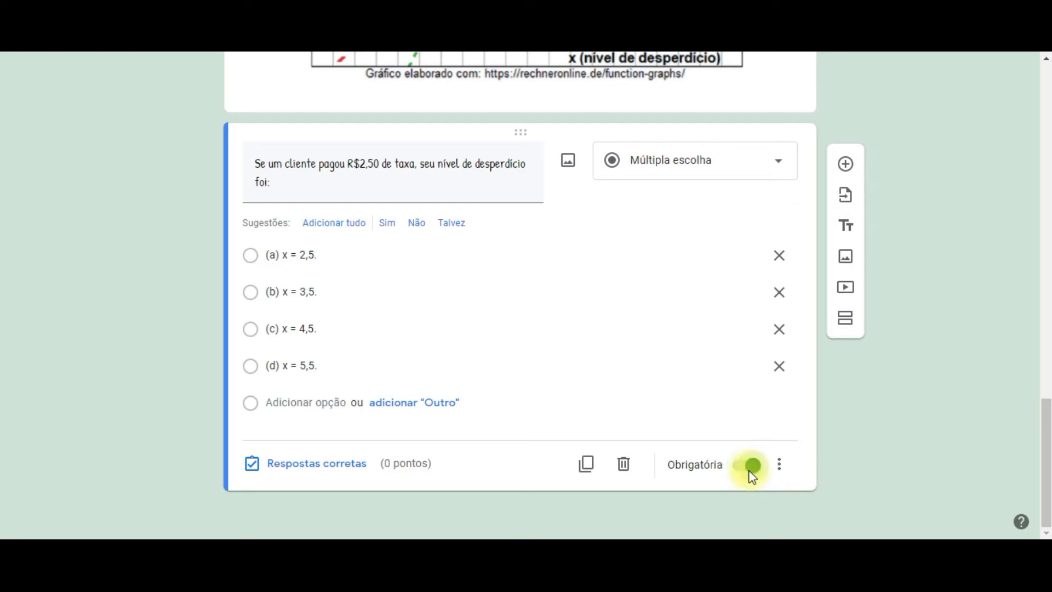
Add a description to the question reading "Pergunta relacionada a imagem...."
left_click(777, 463)
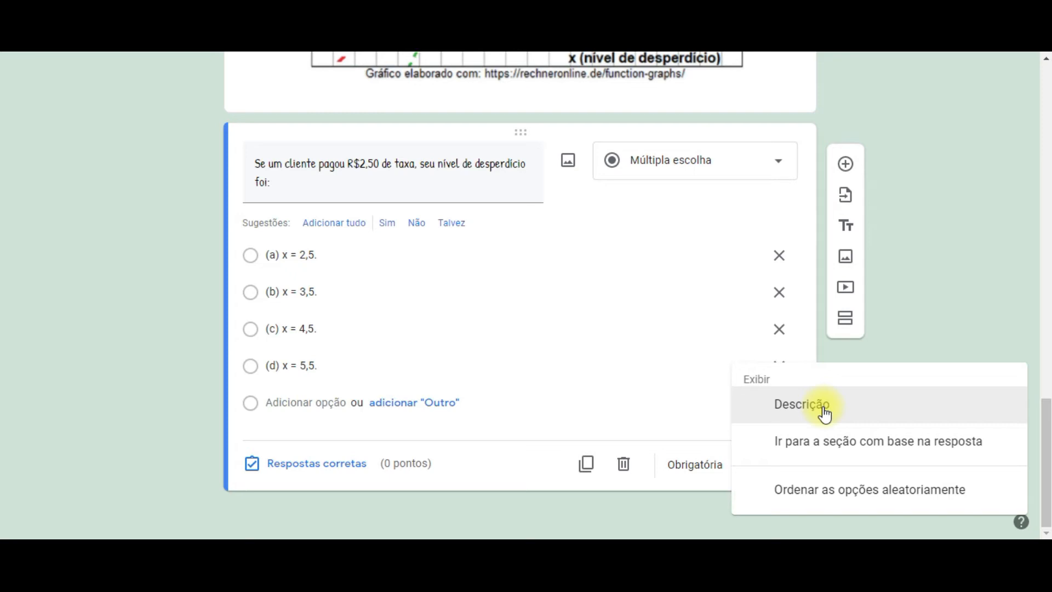
left_click(801, 405)
type("Q")
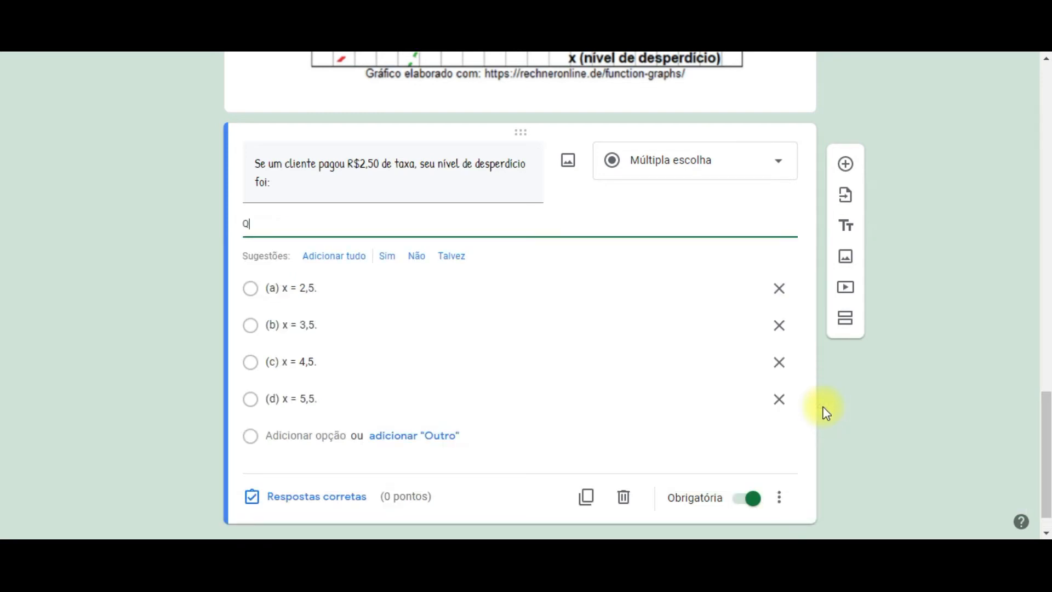
key("BackSpace")
type("Pergunta relacionada a")
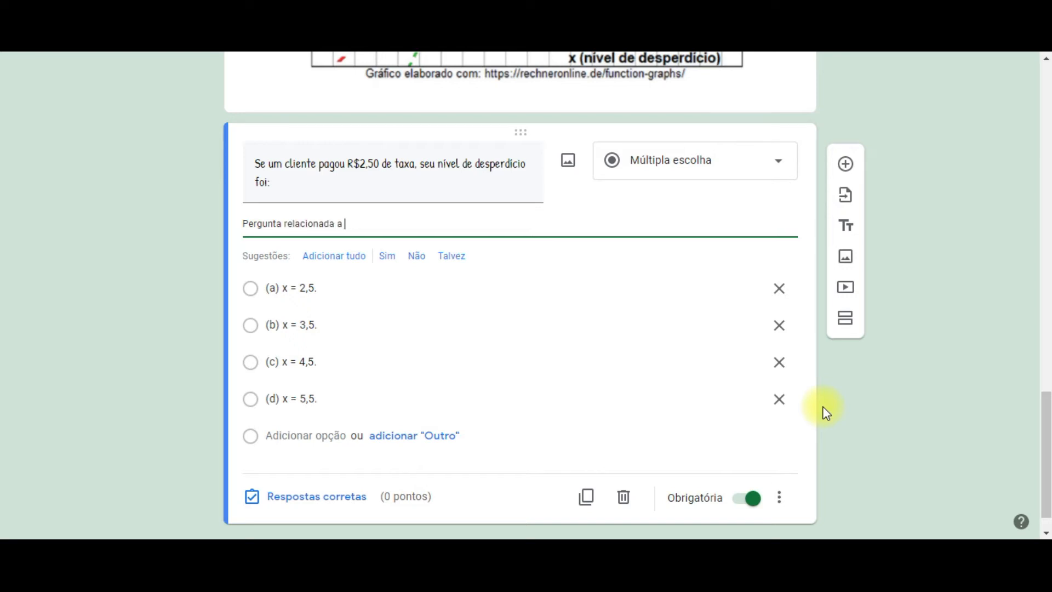
type("....")
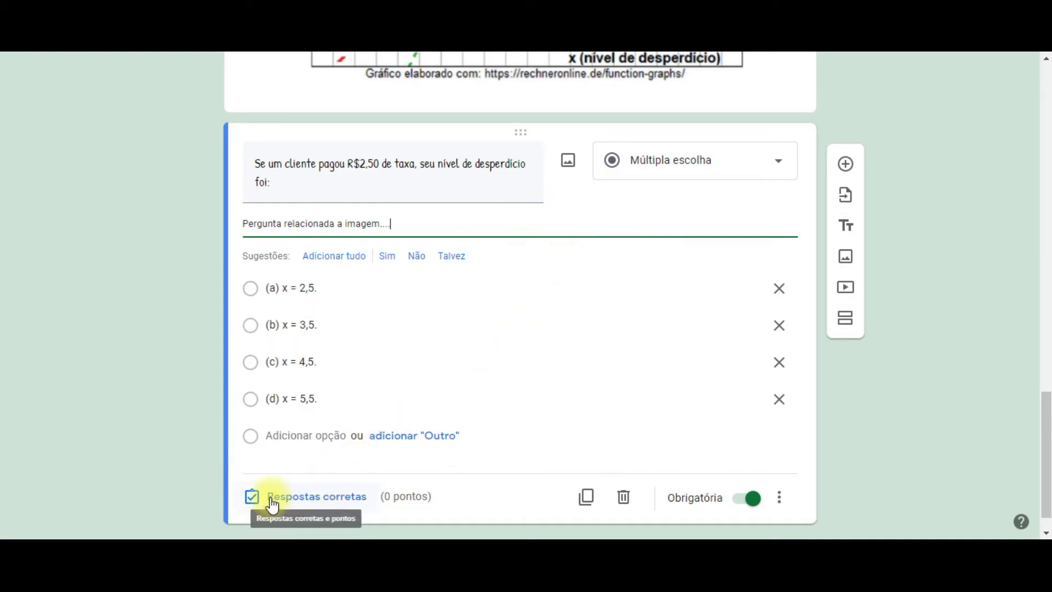
Open the question's answer key and set its score to 2 points
left_click(329, 501)
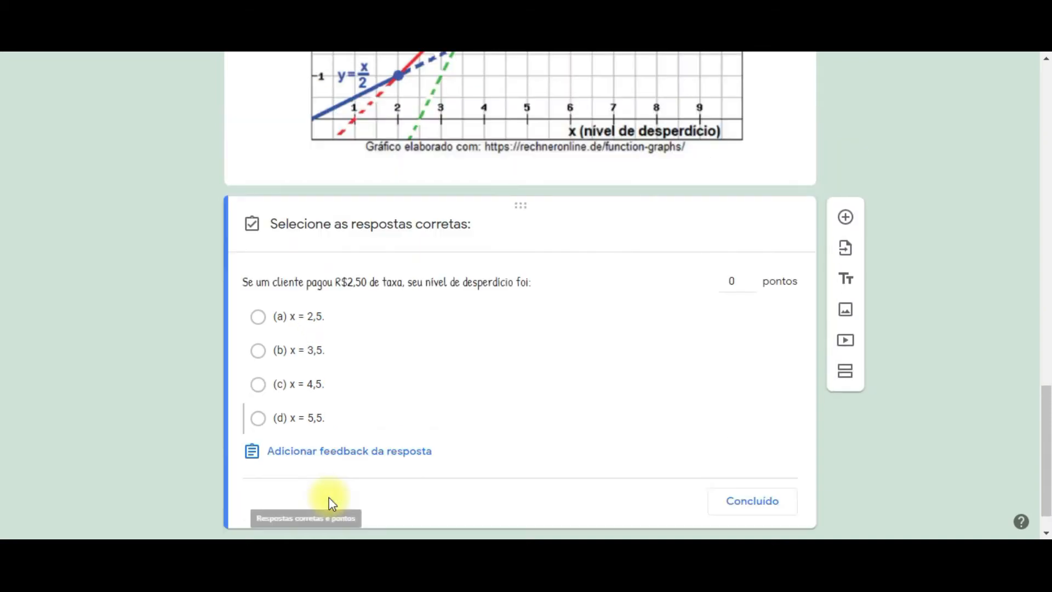
left_click(750, 276)
left_click(751, 277)
left_click(750, 277)
left_click(751, 277)
left_click(750, 276)
left_click(750, 276)
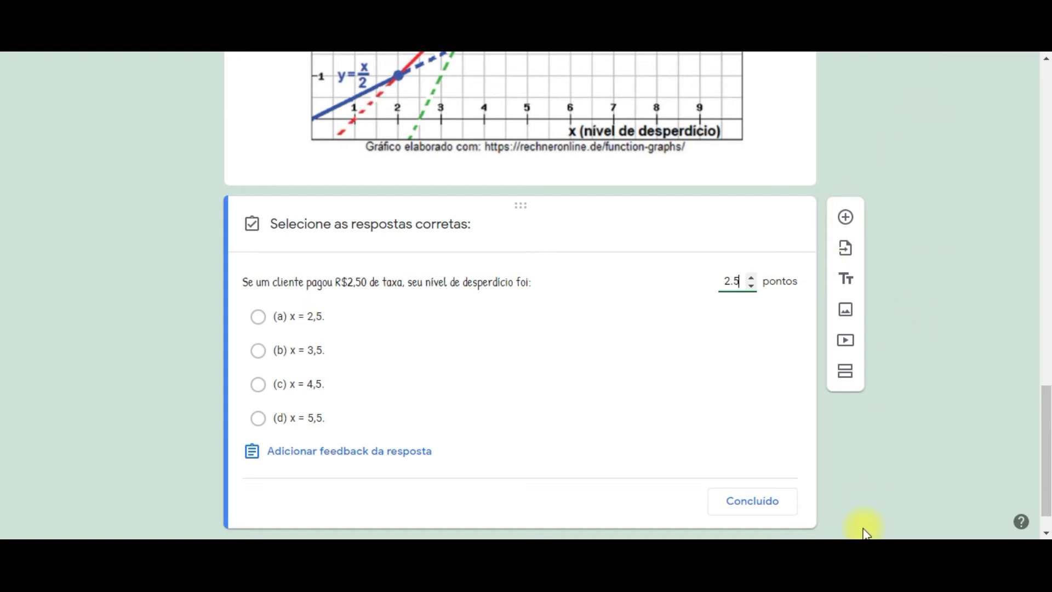
left_click(953, 58)
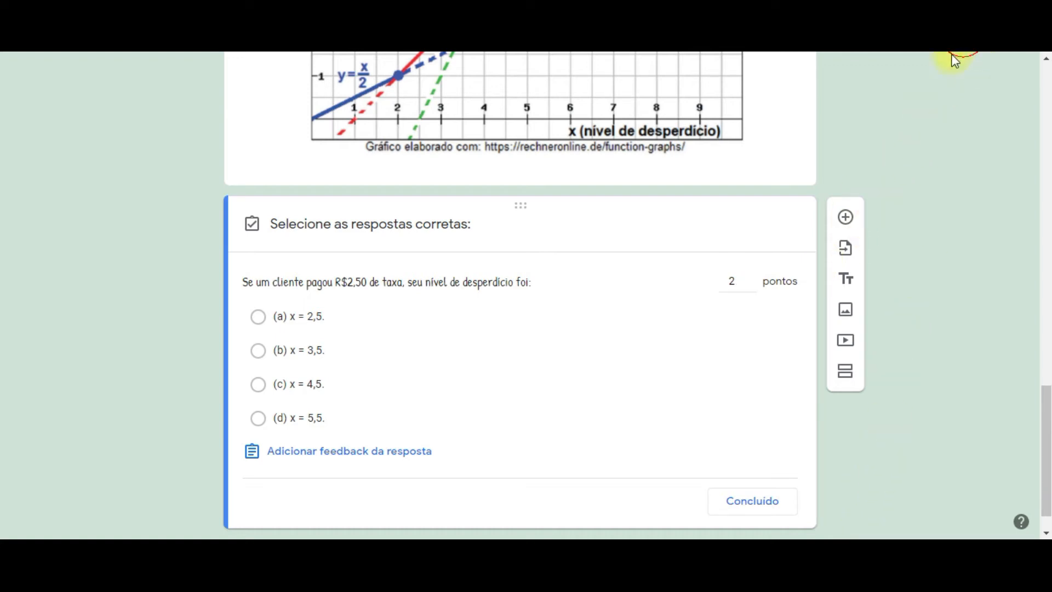
Try to set the question's score to 2.5 points
double_click(746, 280)
type("2.5")
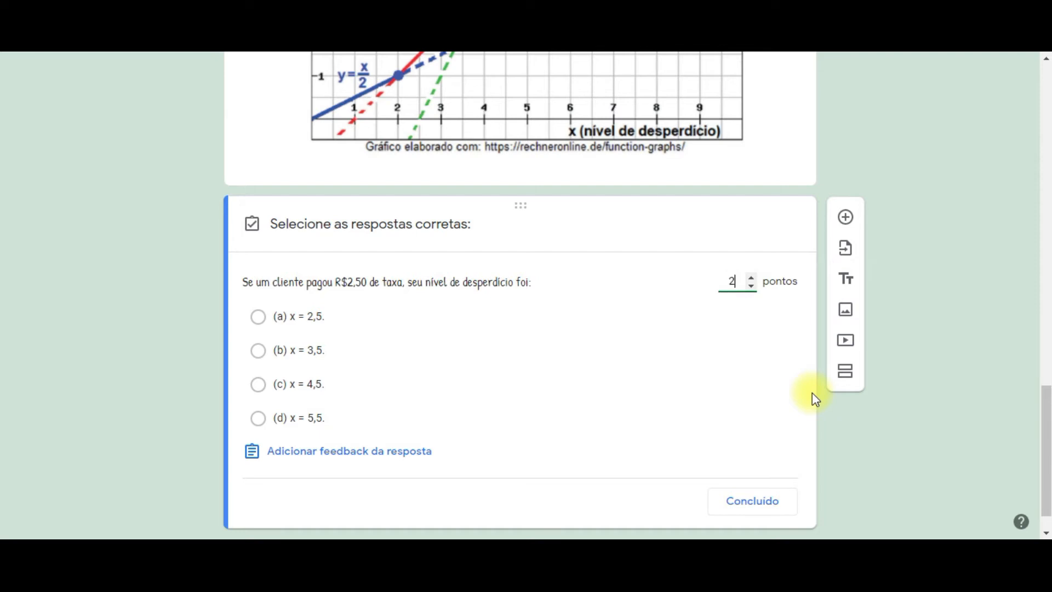
left_click(780, 379)
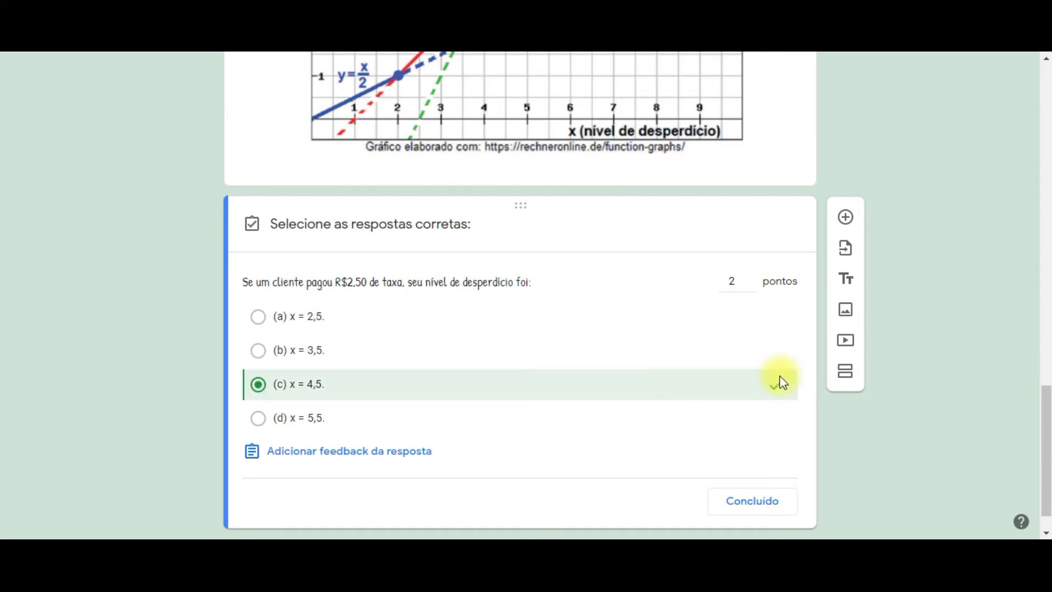
double_click(742, 282)
left_click(669, 246)
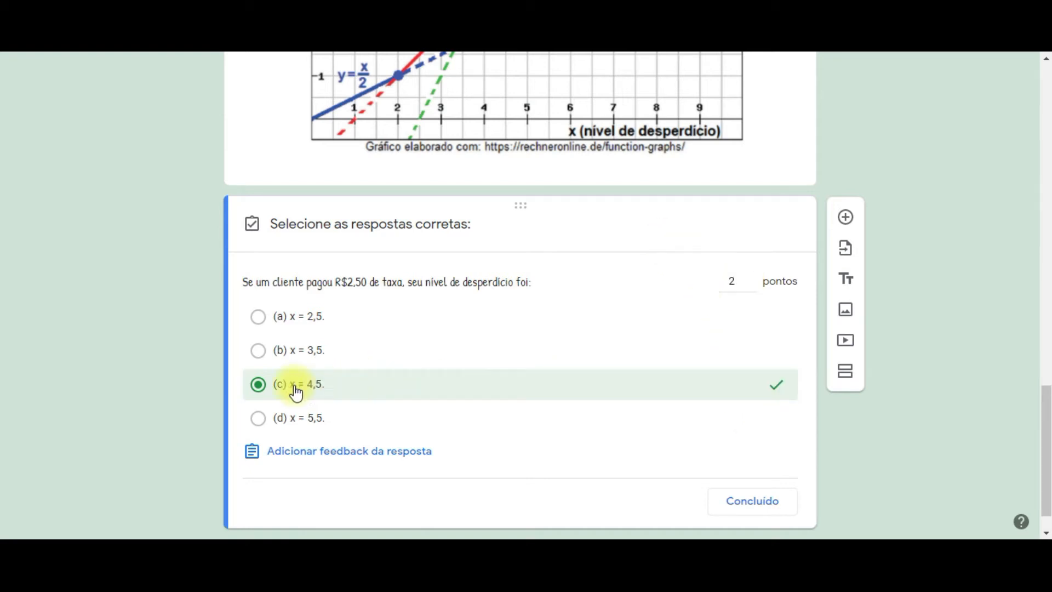
Mark (b) x = 3,5. as the correct answer instead of option (c)
left_click(258, 385)
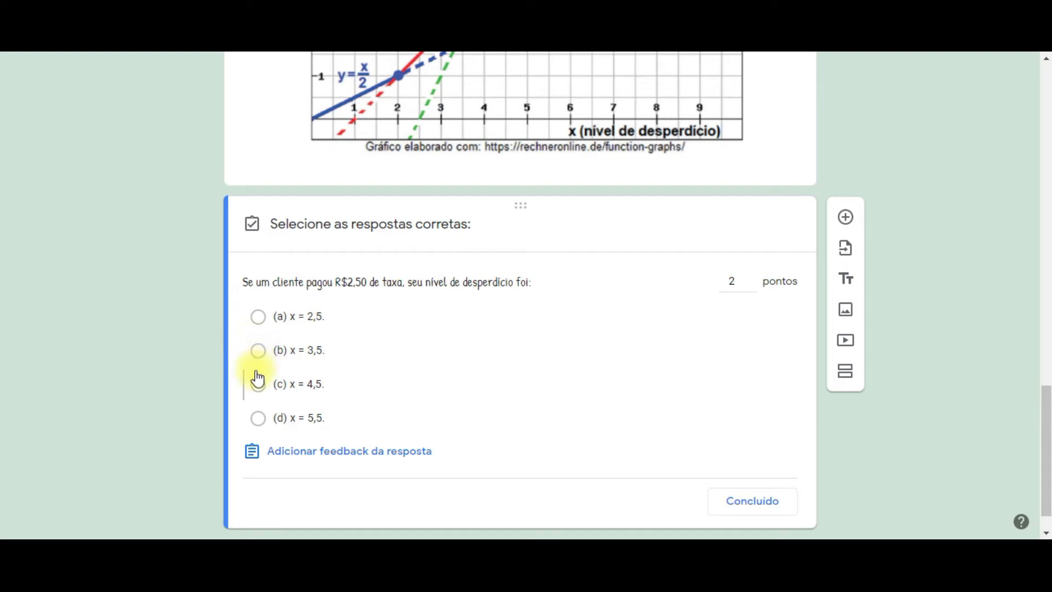
left_click(258, 353)
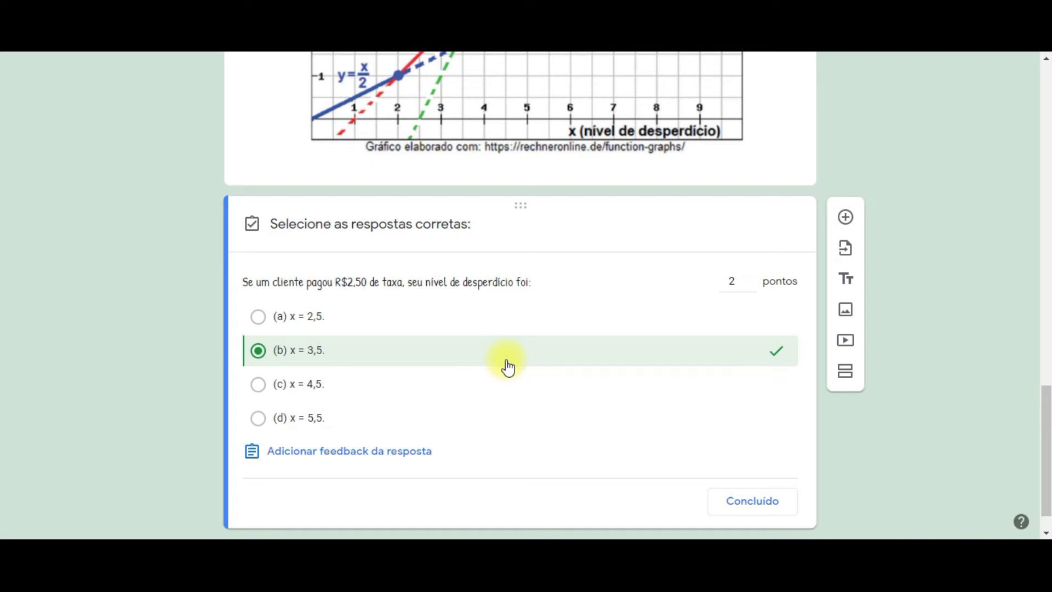
Add answer feedback for incorrect responses reading "Efetuando os cálculos, encontramos x=3.5"
left_click(344, 449)
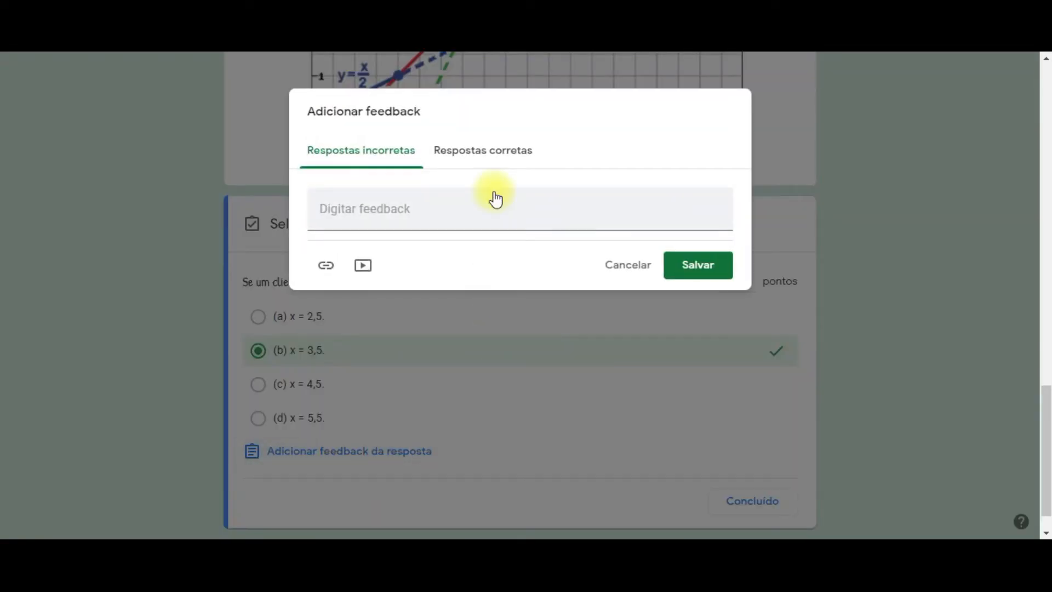
left_click(486, 219)
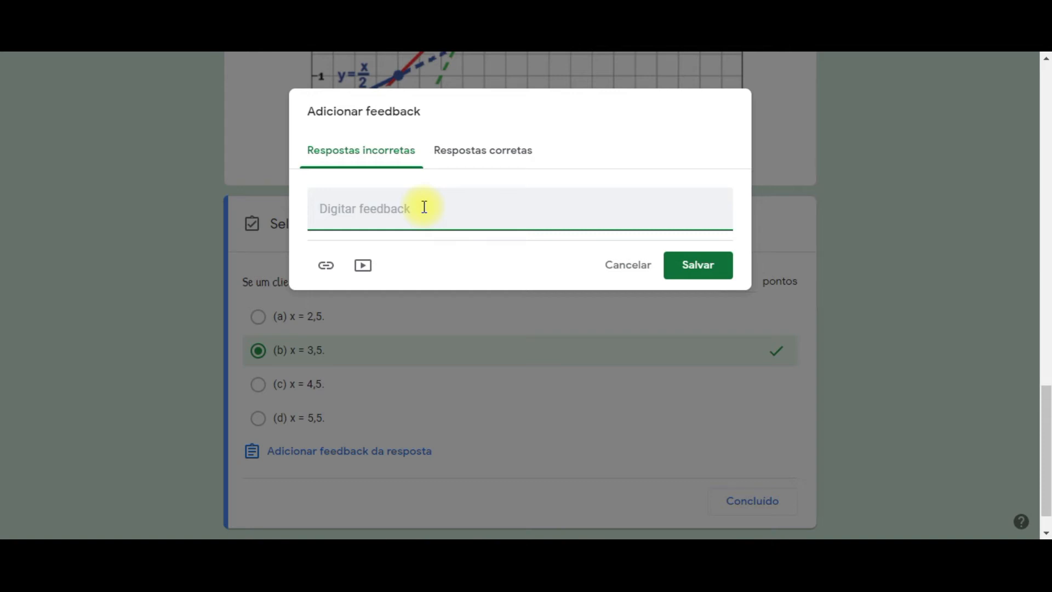
left_click(493, 157)
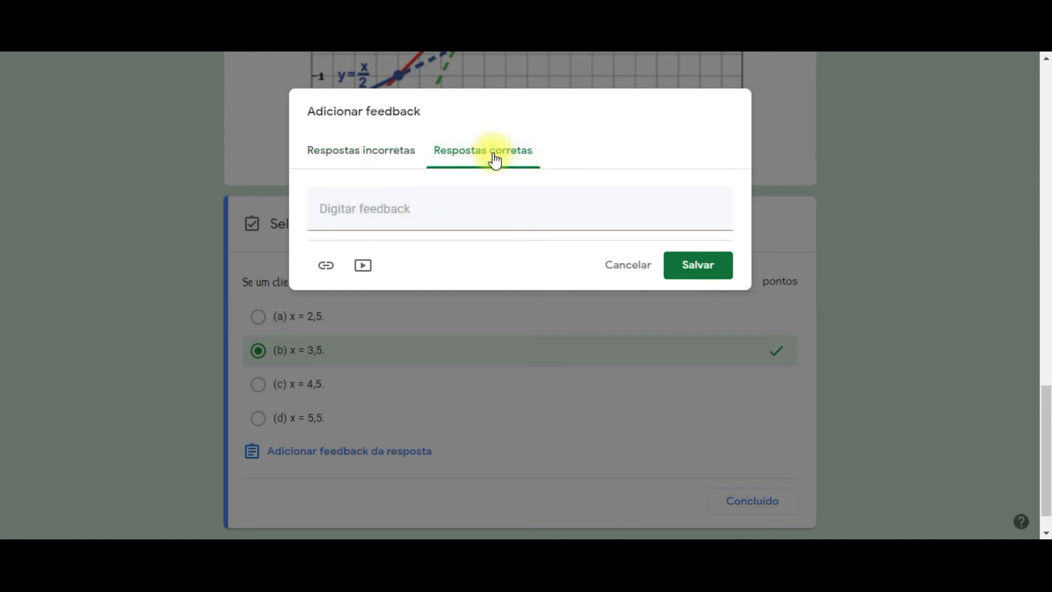
left_click(389, 158)
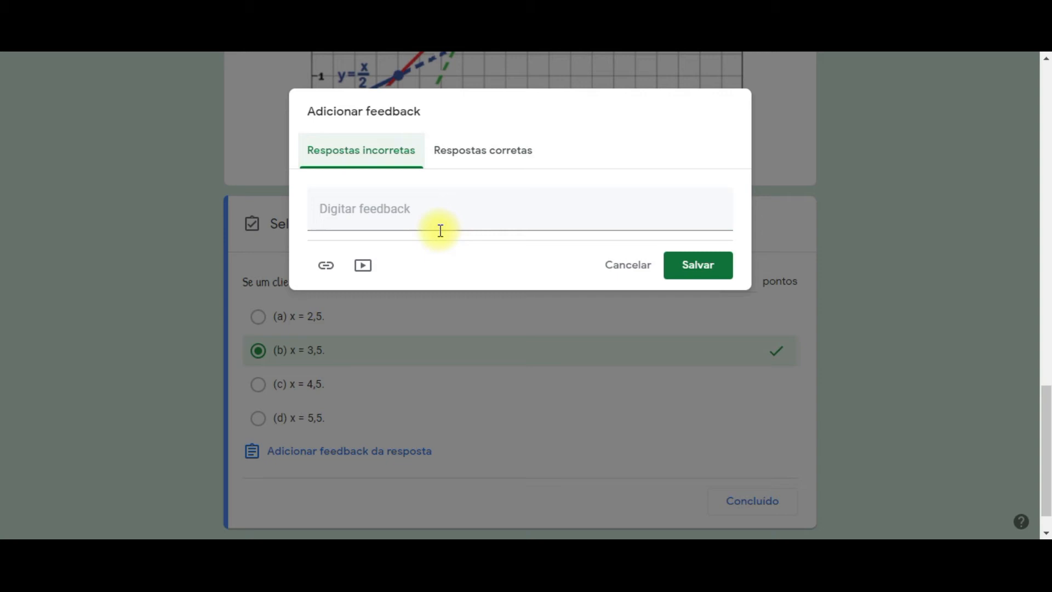
left_click(448, 217)
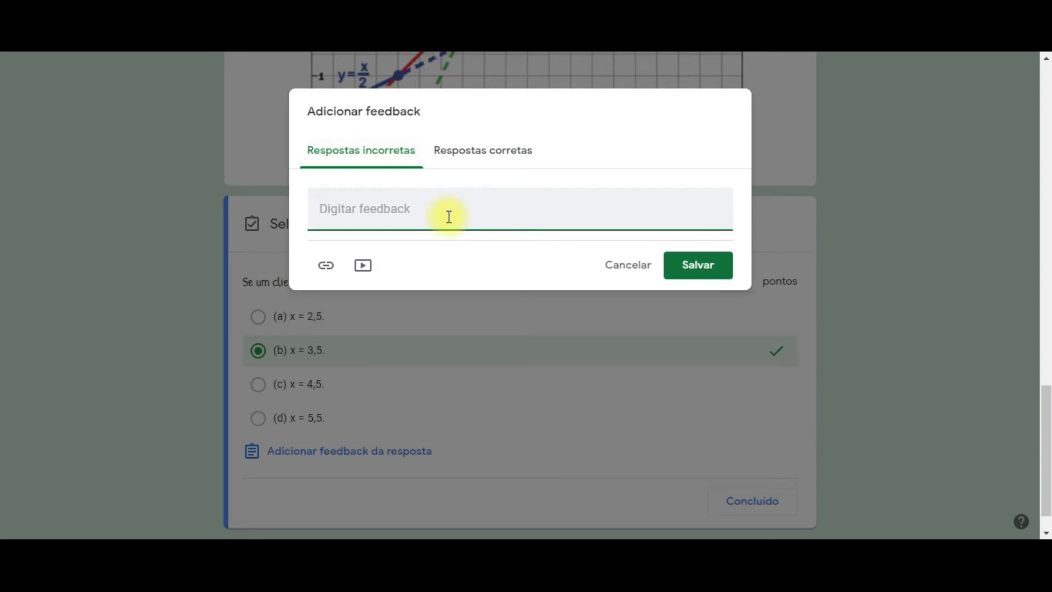
left_click(471, 148)
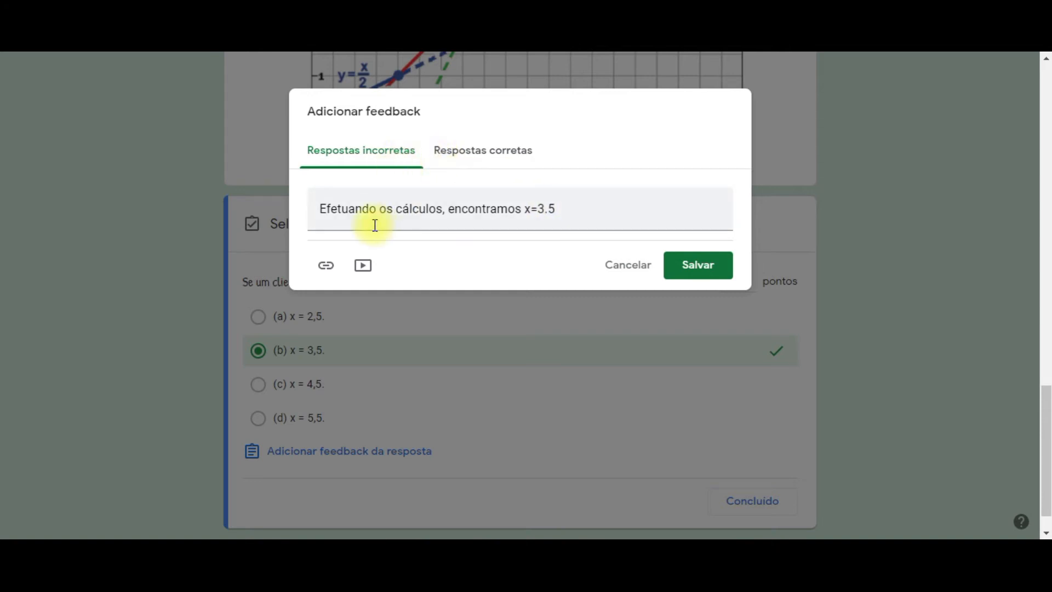
Enter "Efetuando os cálculos, encontramos x=3.5" as the correct-answer feedback, save it and finish the answer key
left_click(475, 162)
left_click(404, 156)
left_click(453, 158)
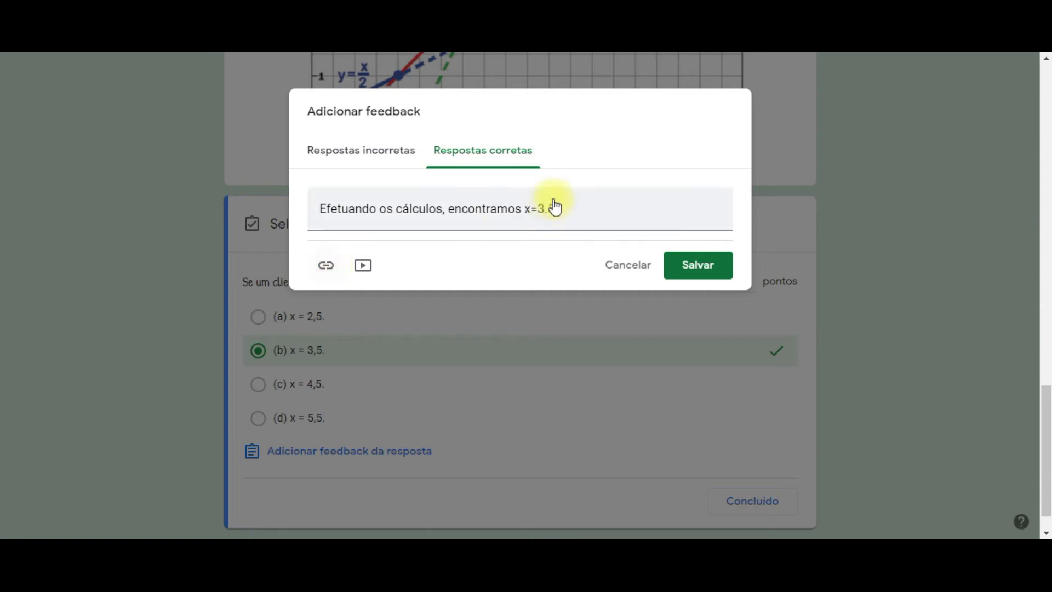
left_click(711, 263)
scroll(585, 272, "down", 3)
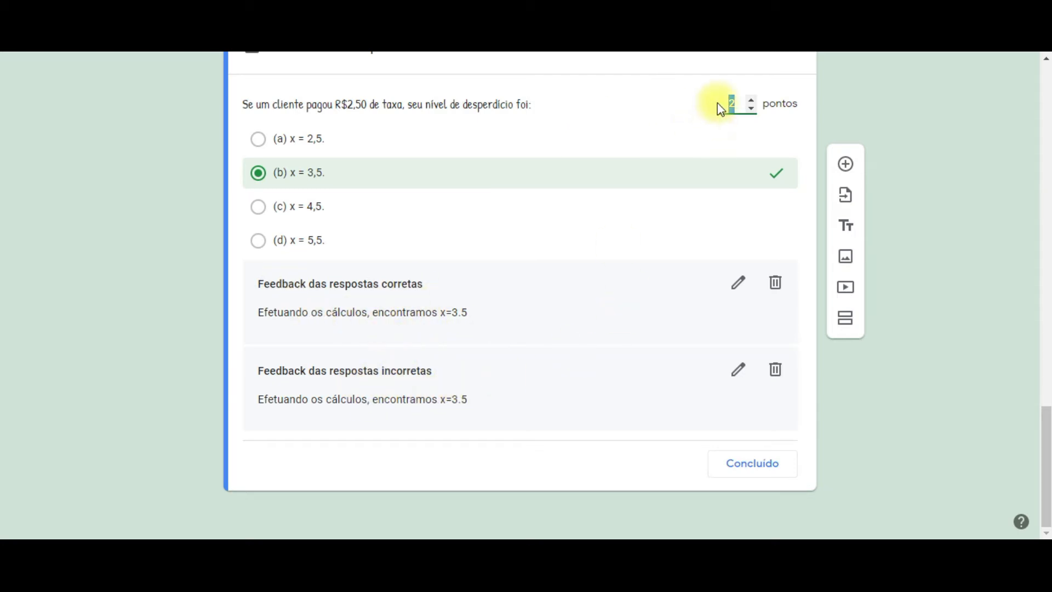
left_click(753, 475)
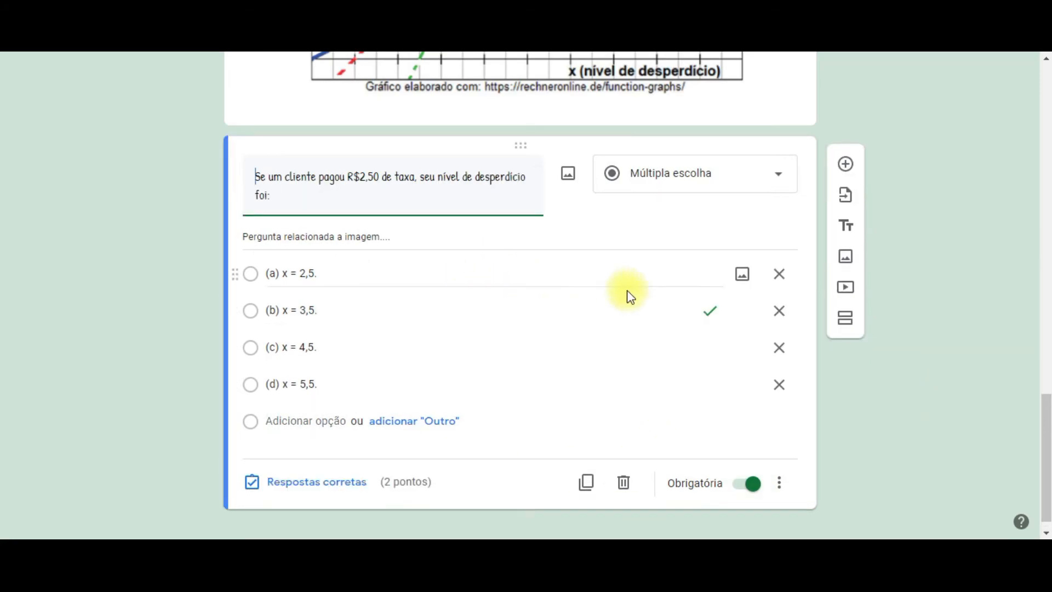
Add a new question of type Upload de arquivo and allow participants to upload files to Drive
left_click(845, 164)
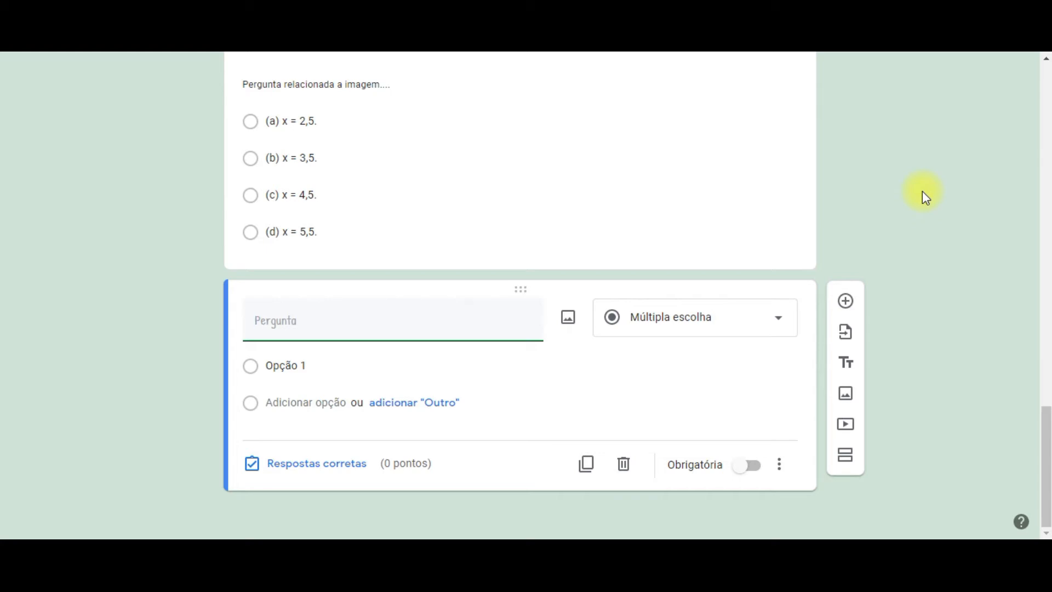
left_click(754, 321)
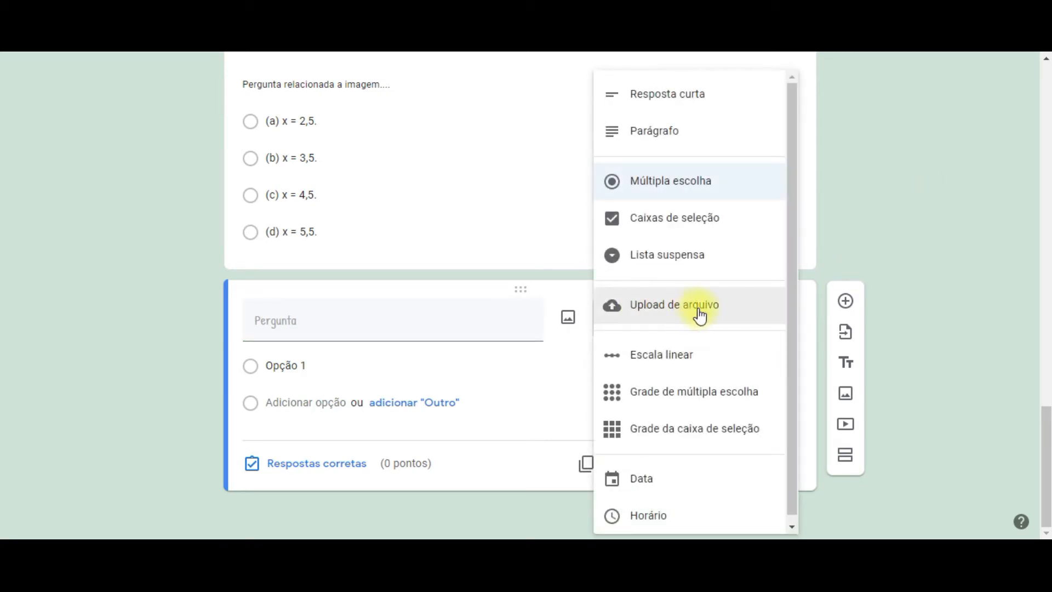
left_click(717, 310)
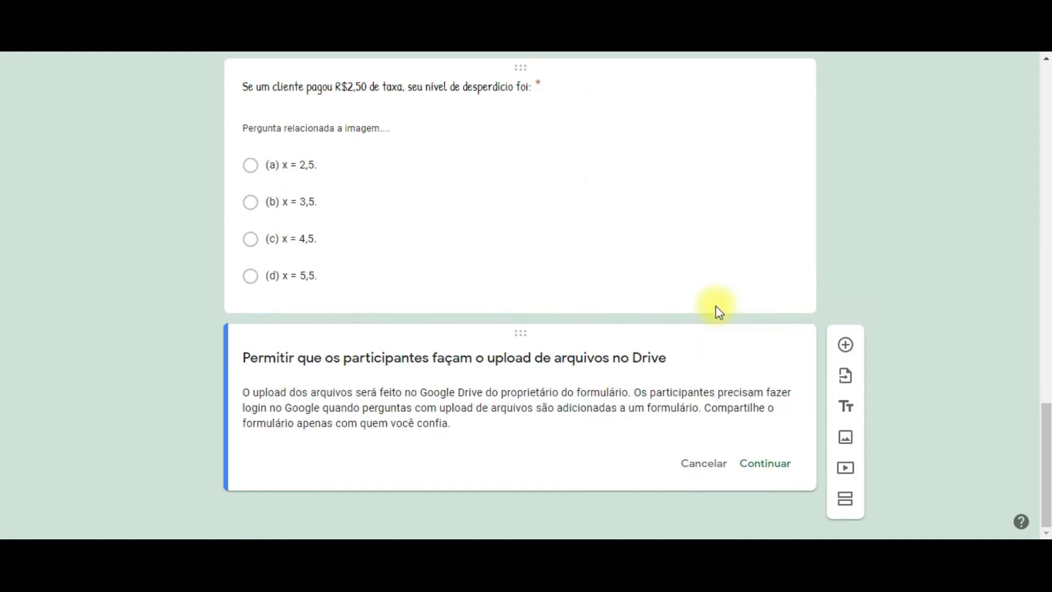
left_click_drag(249, 360, 659, 356)
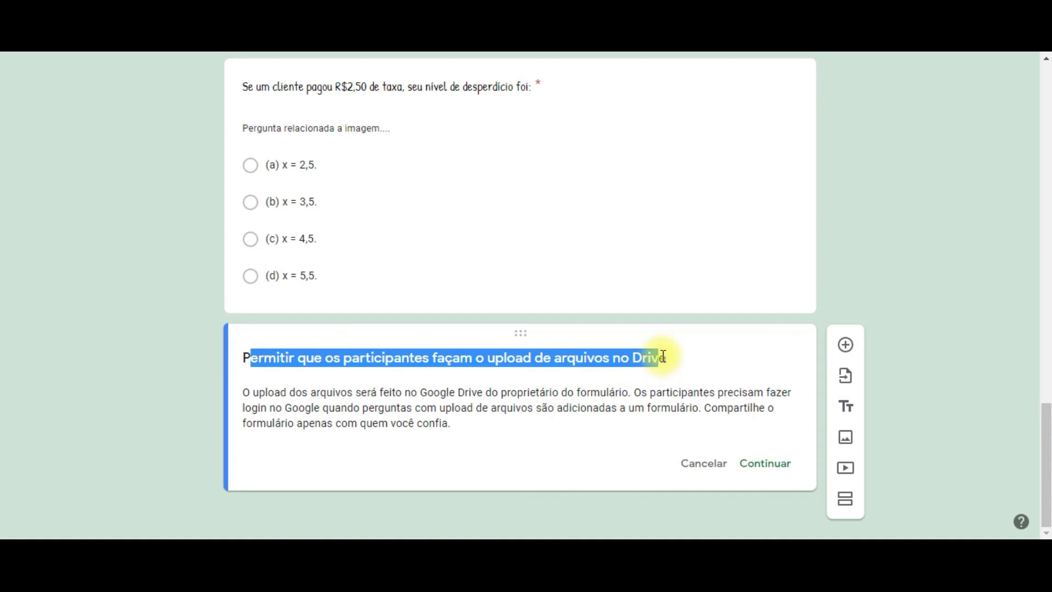
left_click(413, 360)
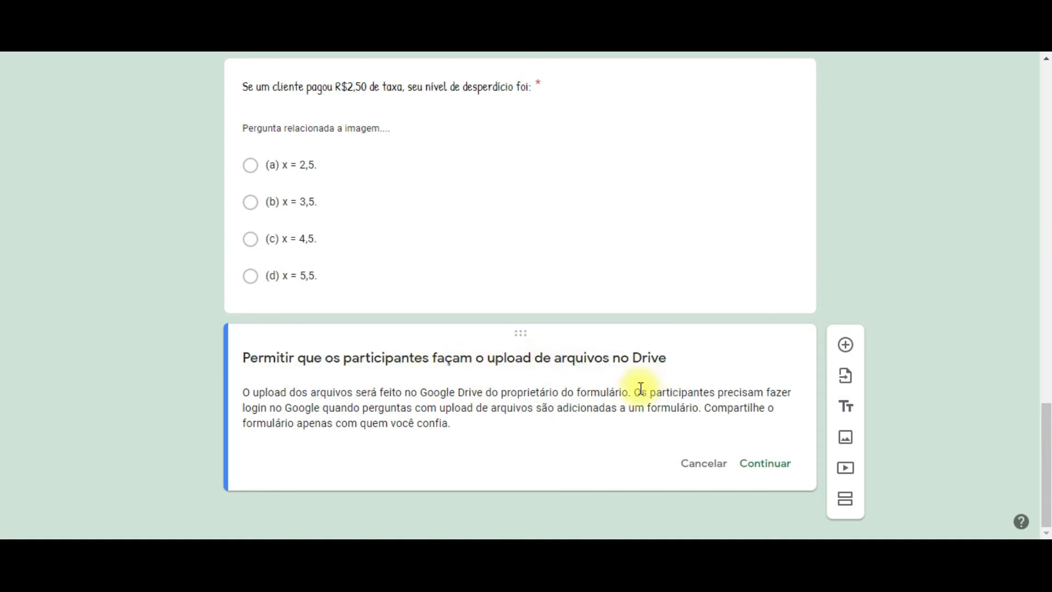
left_click(780, 465)
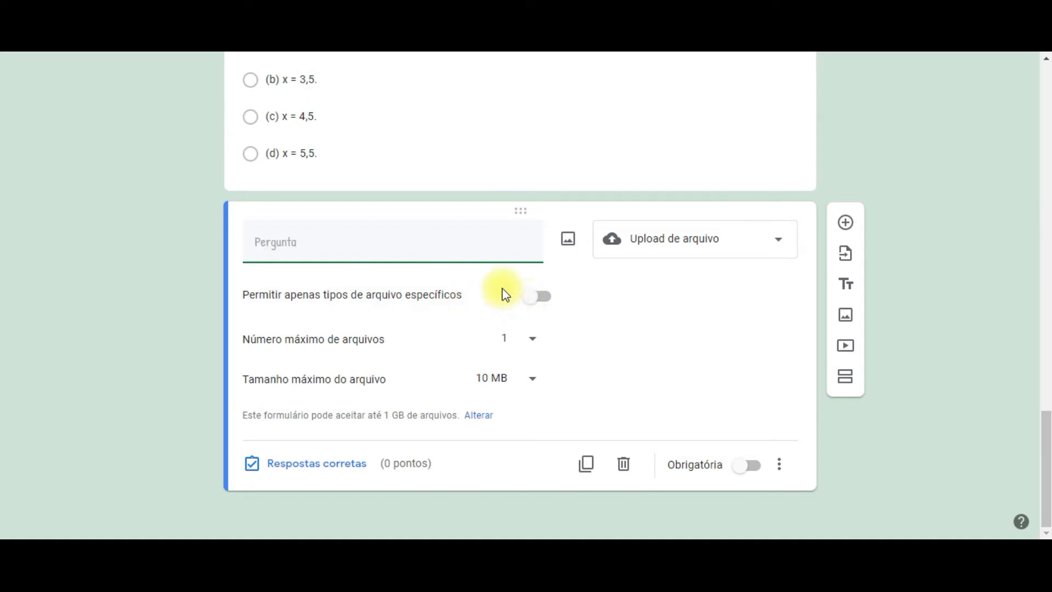
Restrict the upload question to specific file types, allowing only Imagem and PDF
left_click(541, 297)
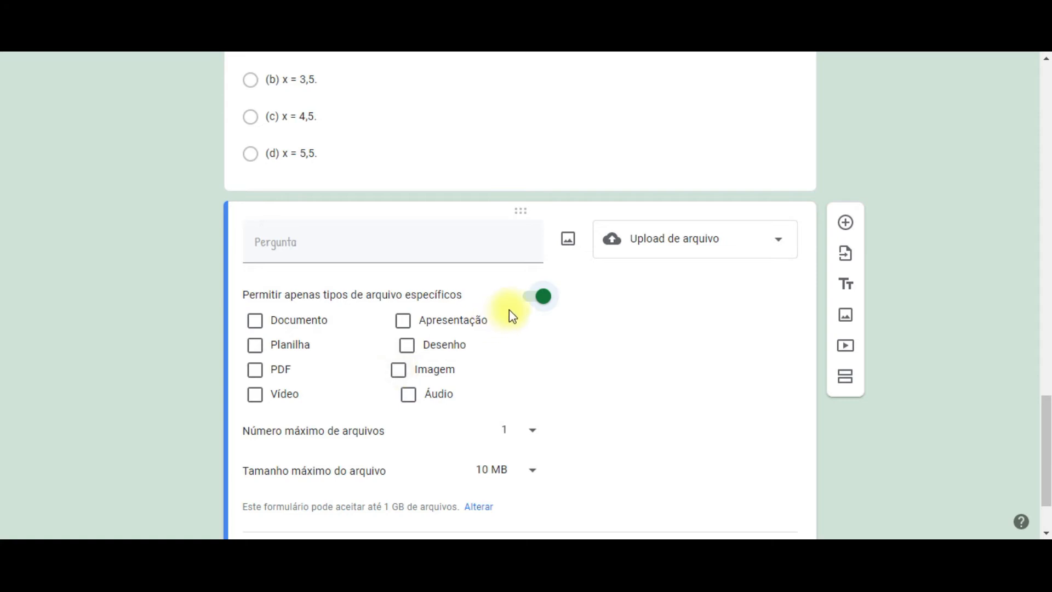
left_click(399, 371)
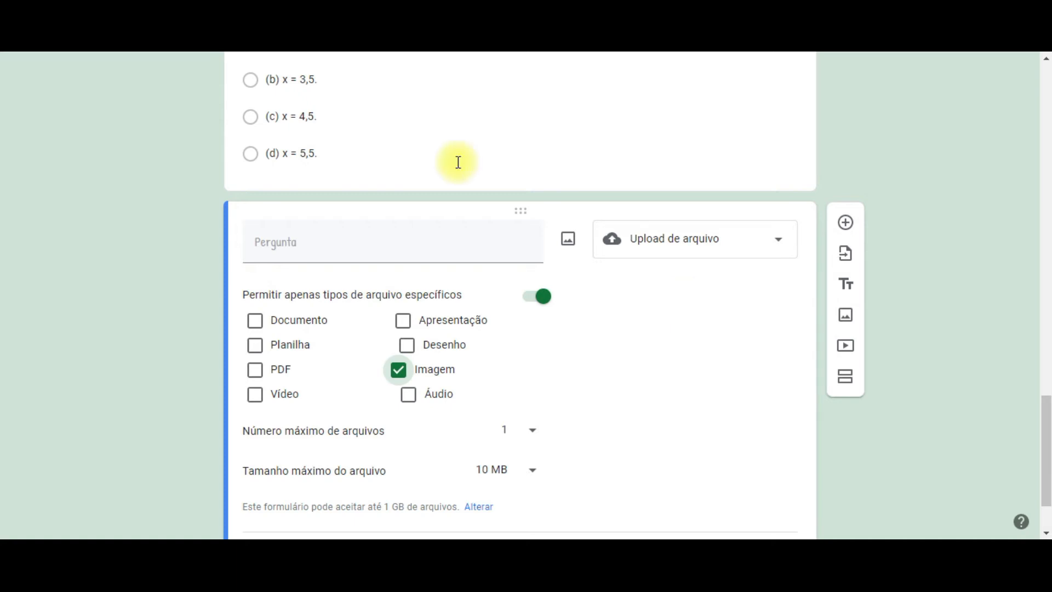
left_click(255, 369)
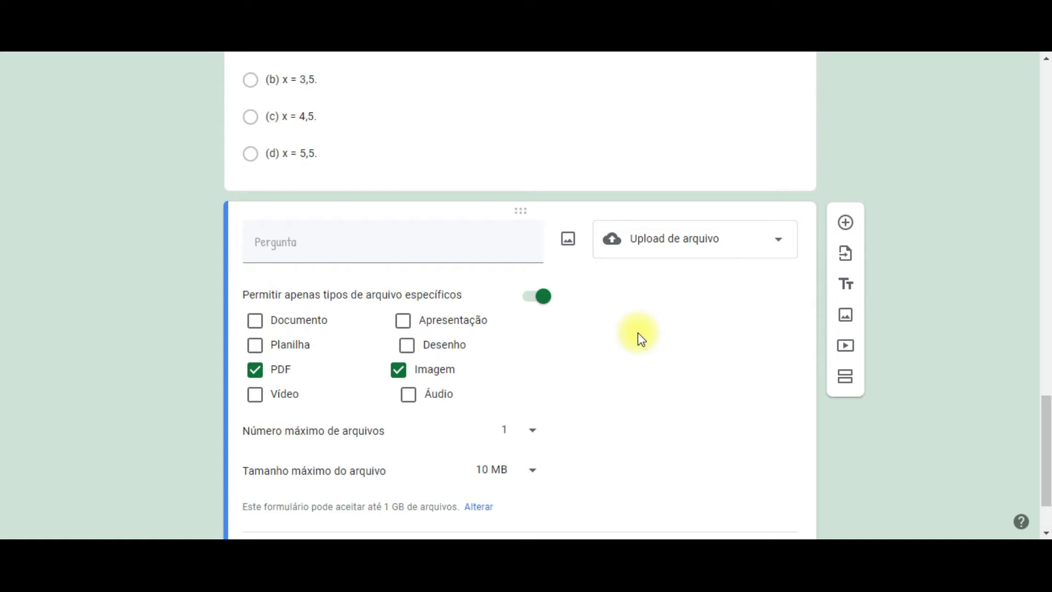
Also allow the Documento file type in the upload question, leaving Desenho unselected
left_click(255, 320)
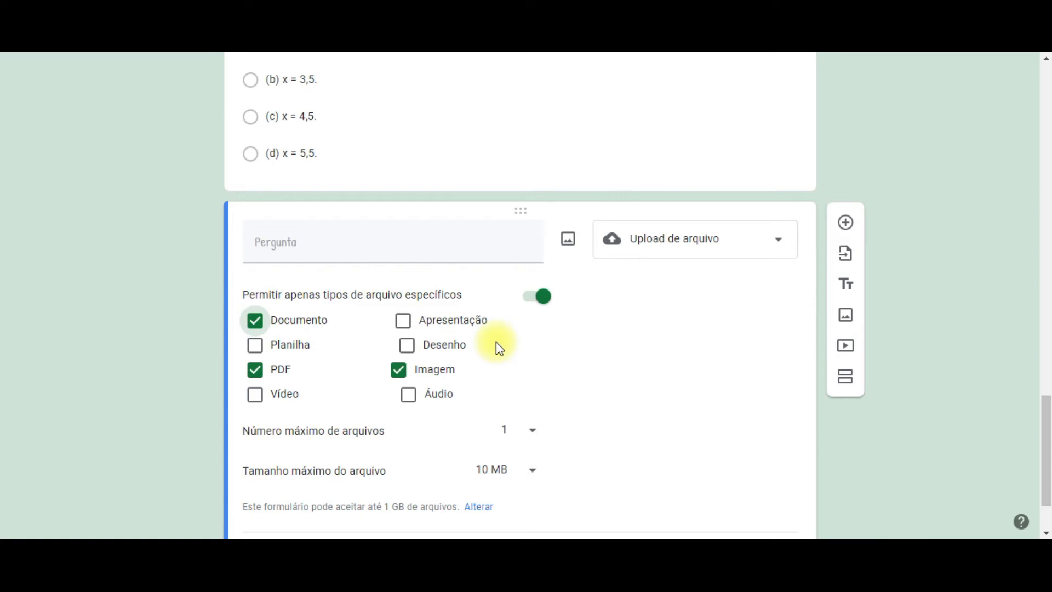
left_click(411, 355)
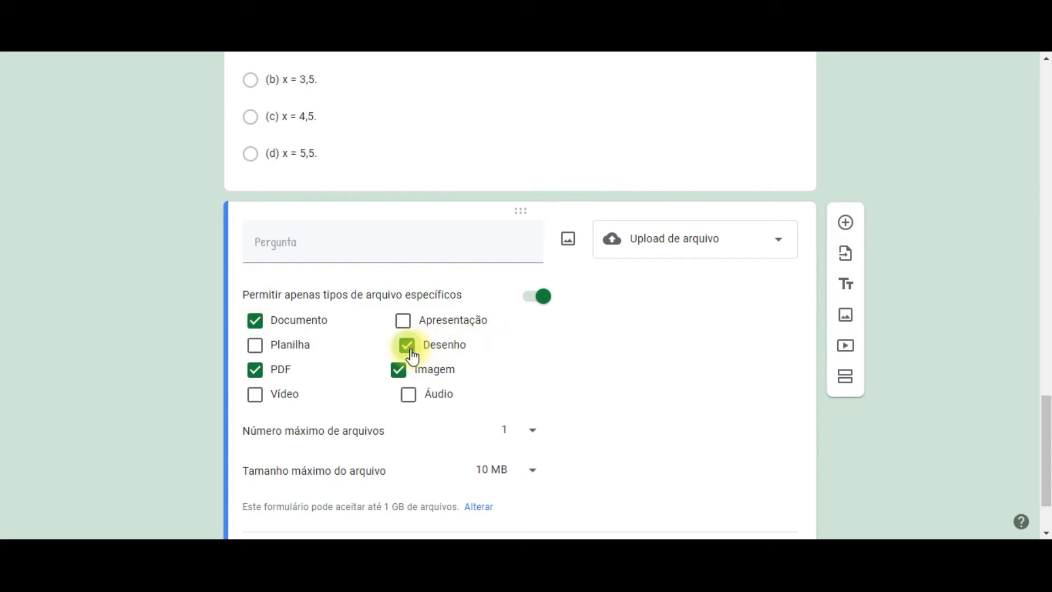
left_click(412, 353)
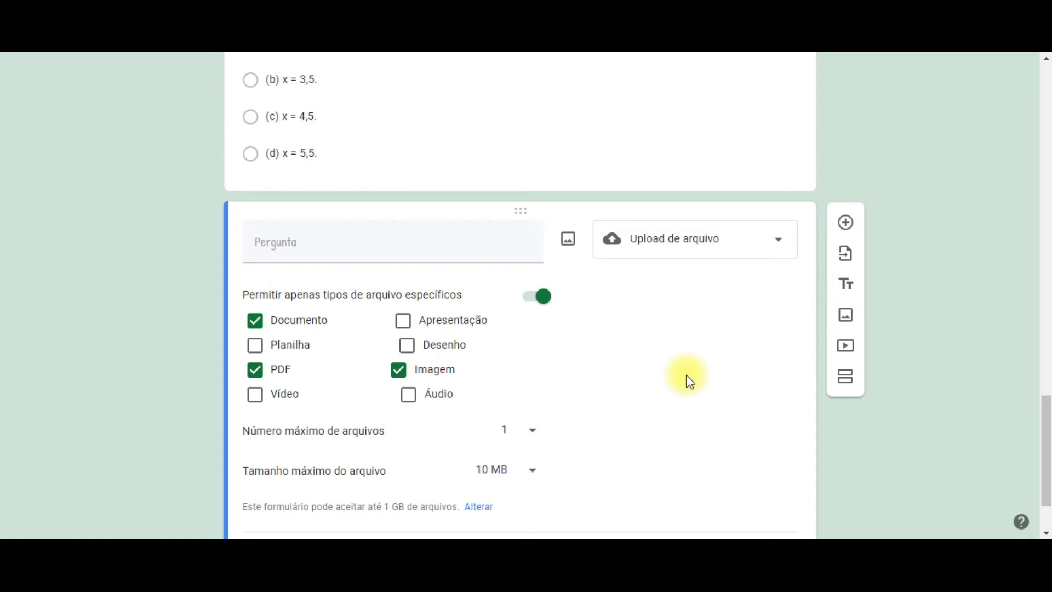
Set the upload question's maximum number of files to 5 and its maximum file size to 100 MB
scroll(689, 381, "down", 2)
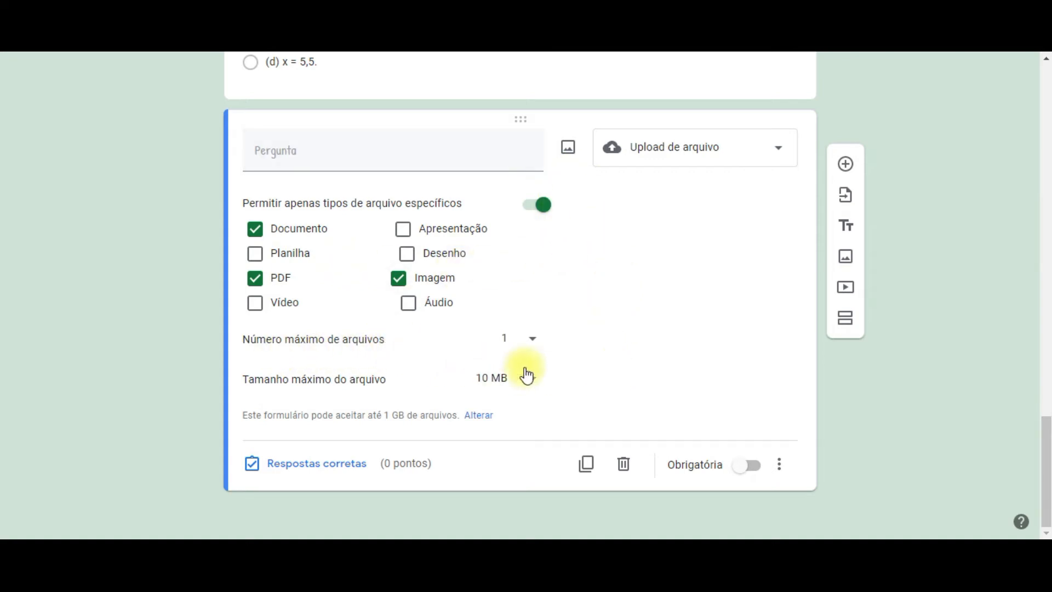
left_click(534, 345)
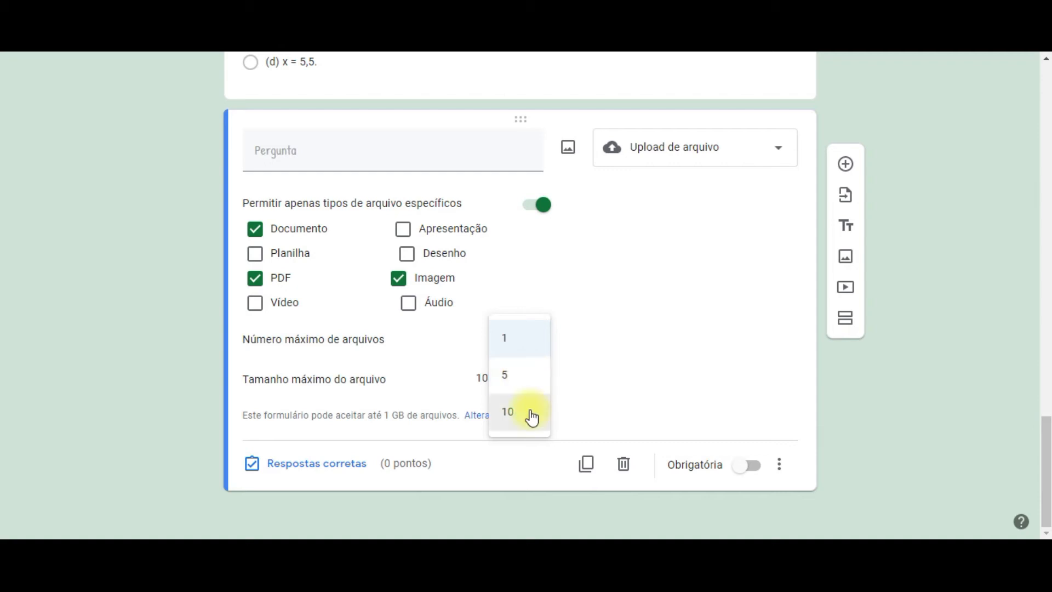
left_click(518, 386)
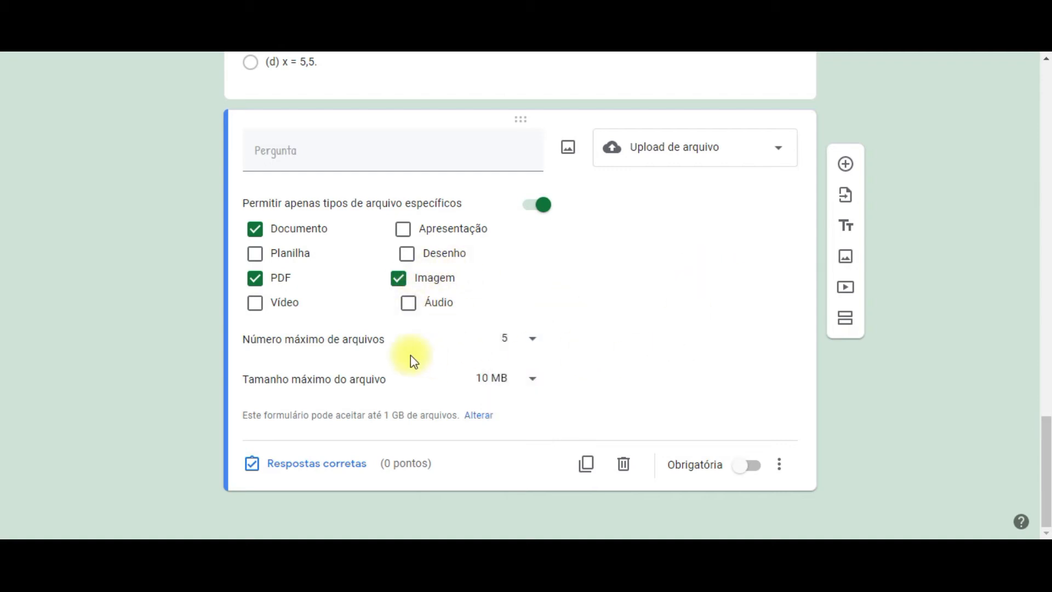
left_click(536, 344)
left_click(618, 319)
left_click(533, 353)
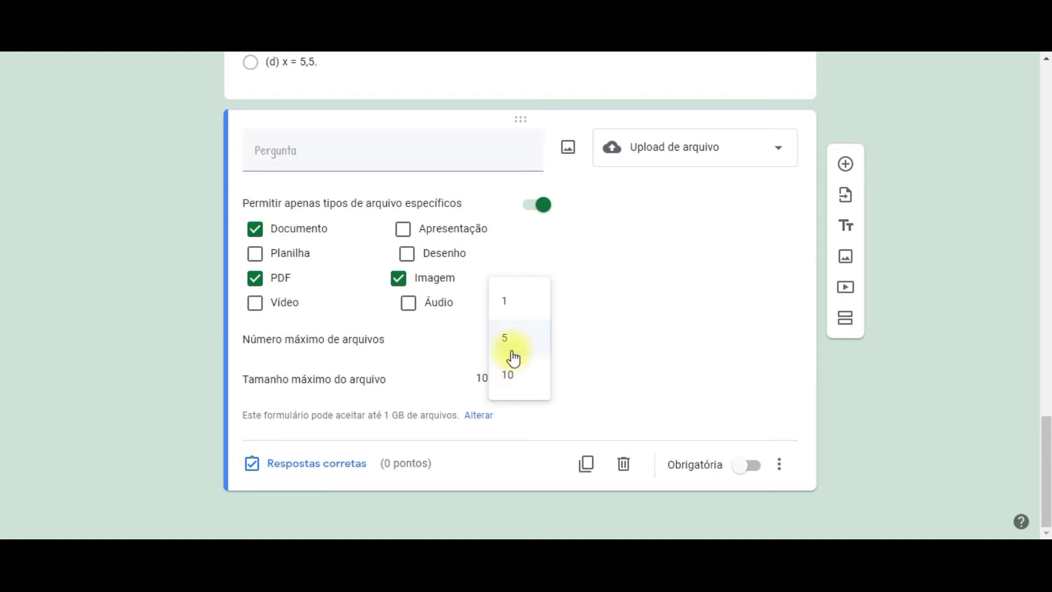
left_click(688, 303)
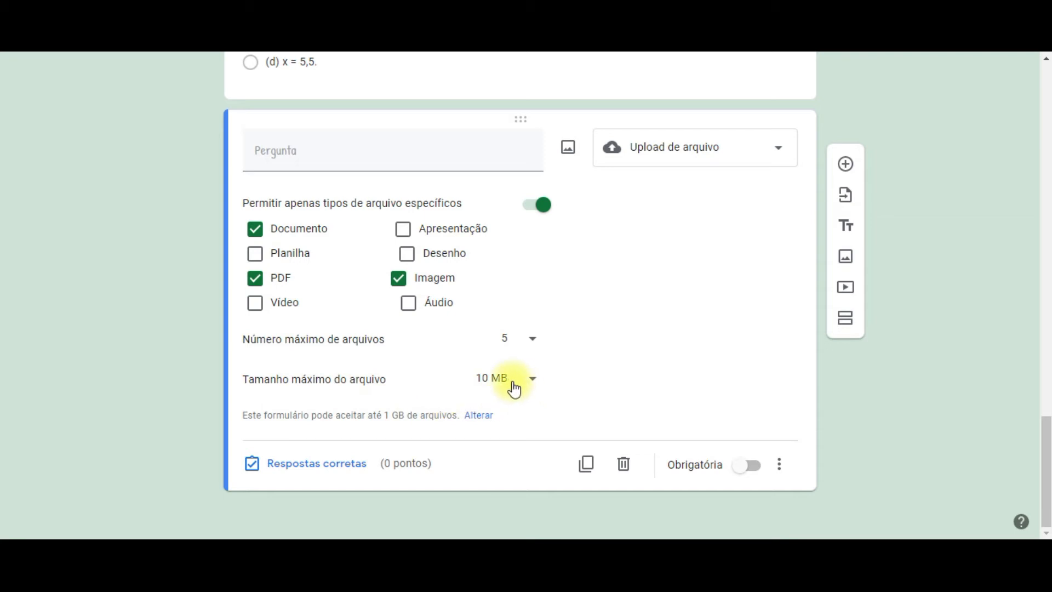
left_click(530, 385)
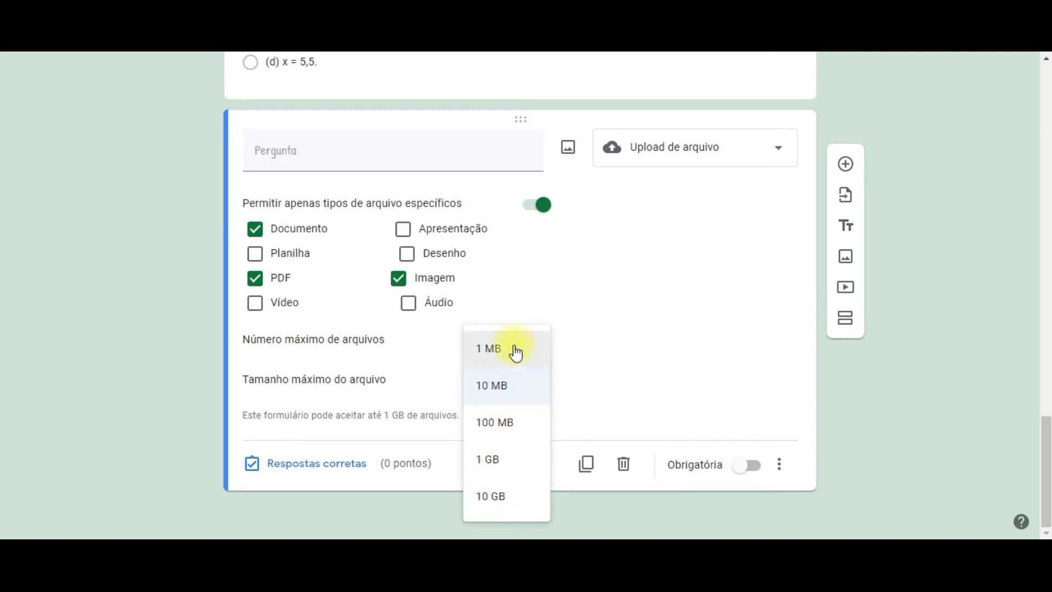
left_click(511, 423)
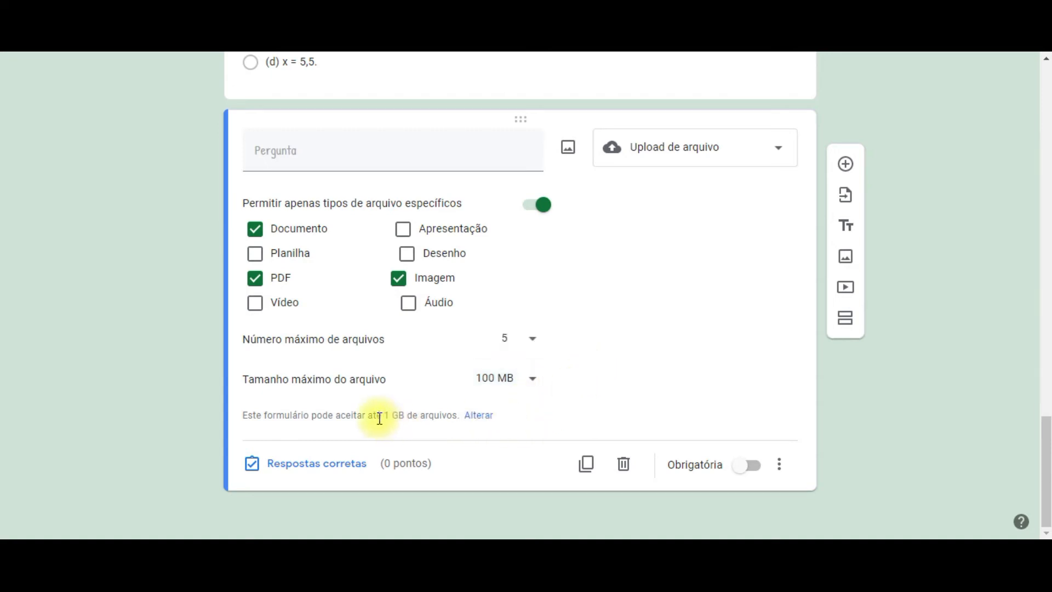
Save a total upload limit of 10 GB for the form and make the upload question required
left_click_drag(243, 415, 417, 413)
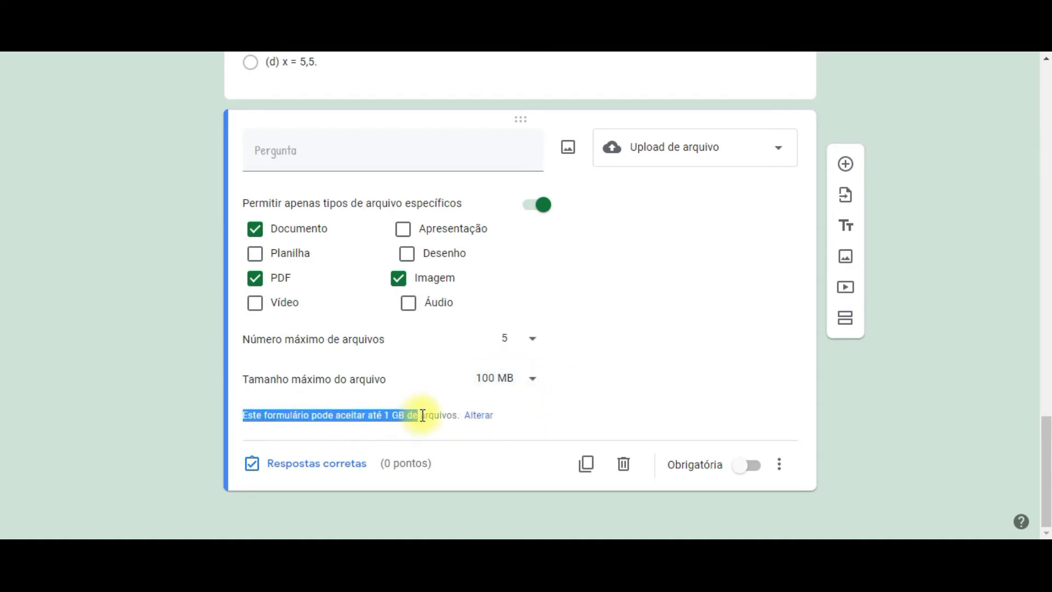
left_click(335, 417)
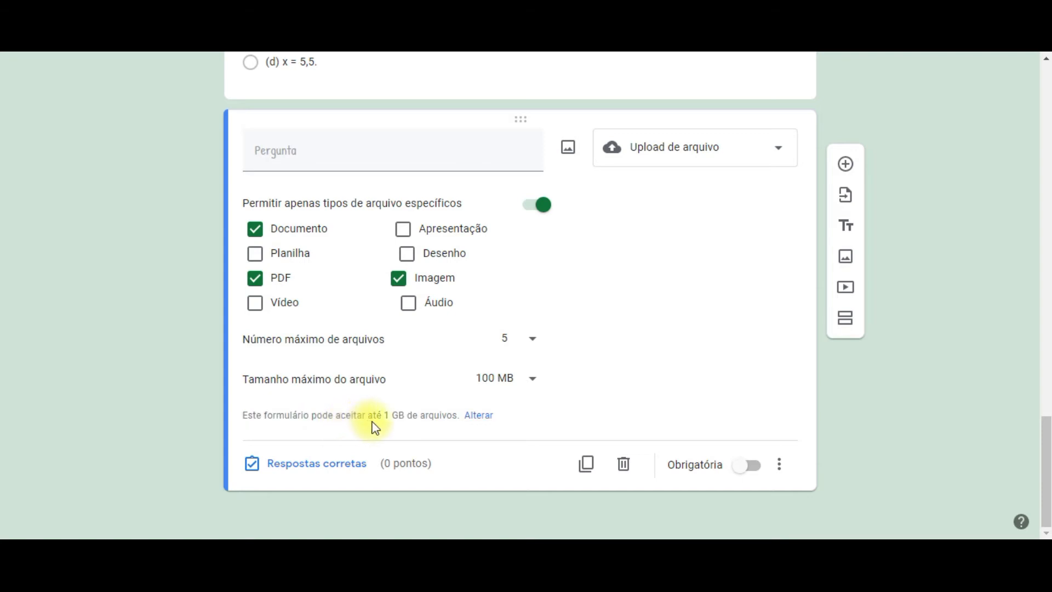
left_click_drag(381, 416, 412, 415)
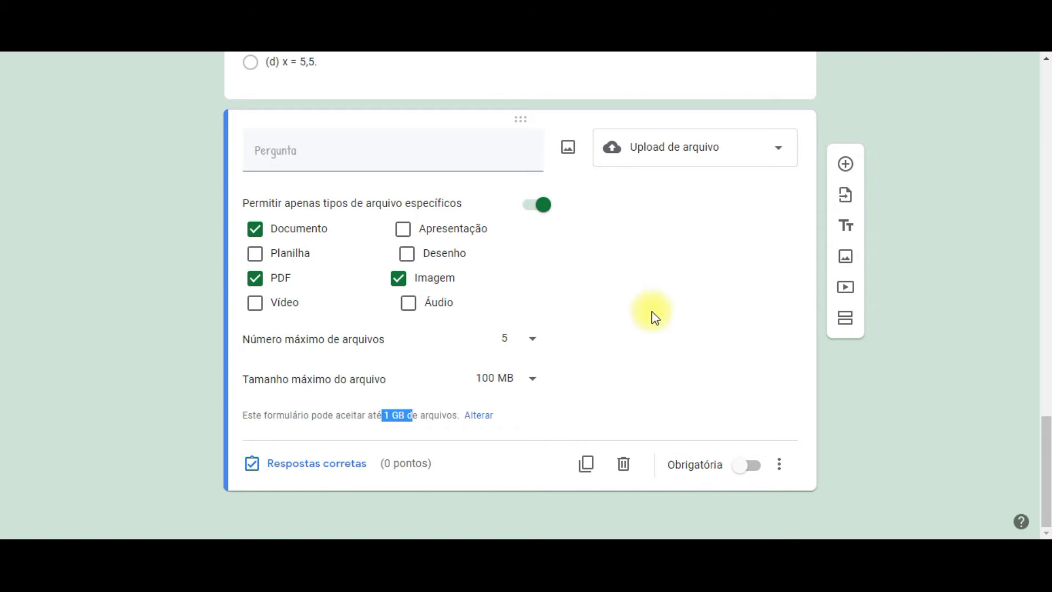
left_click(479, 418)
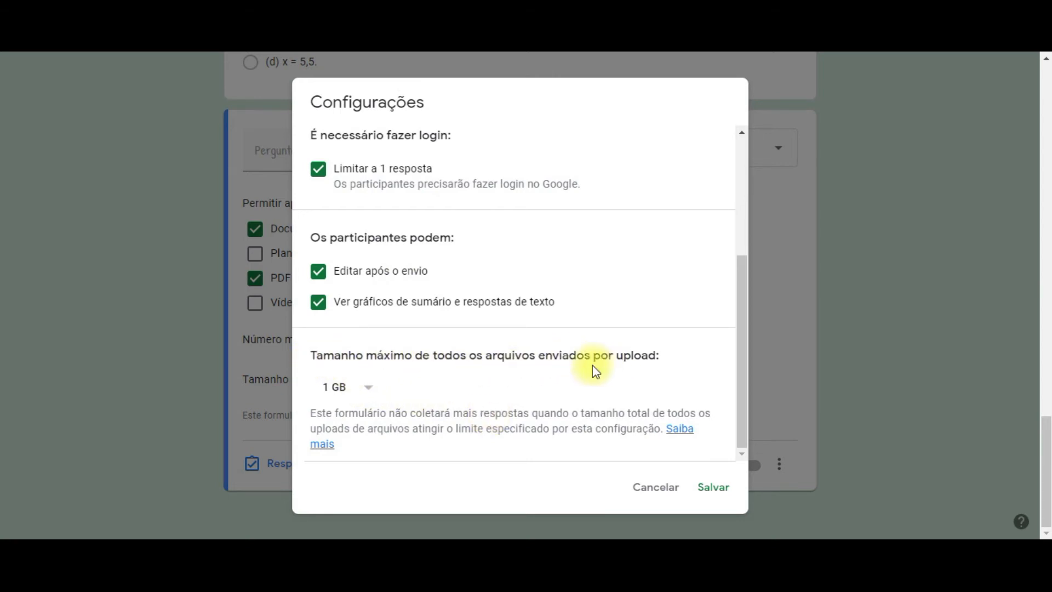
left_click(369, 390)
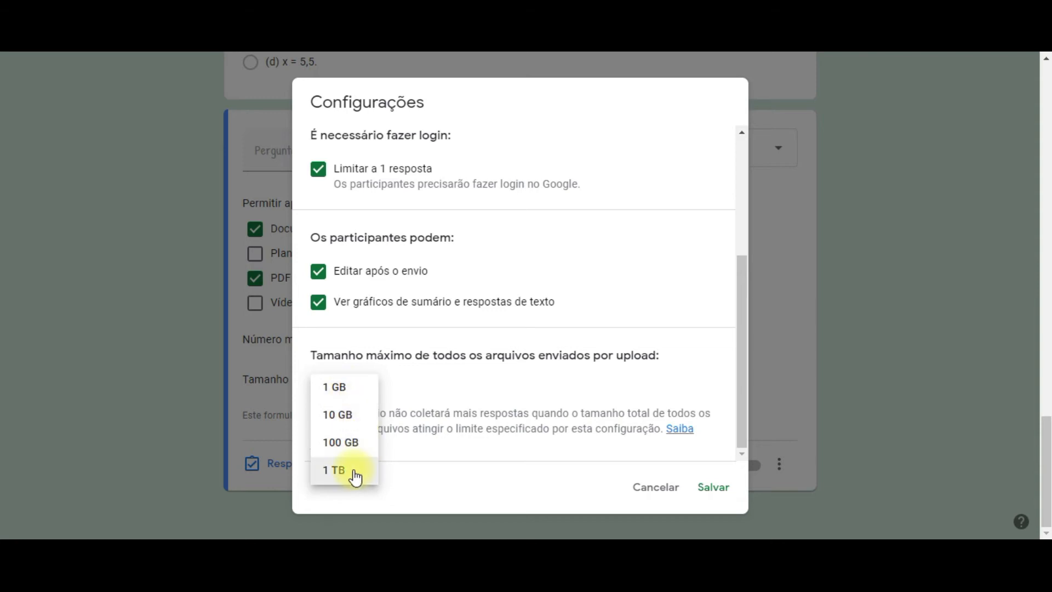
left_click(343, 419)
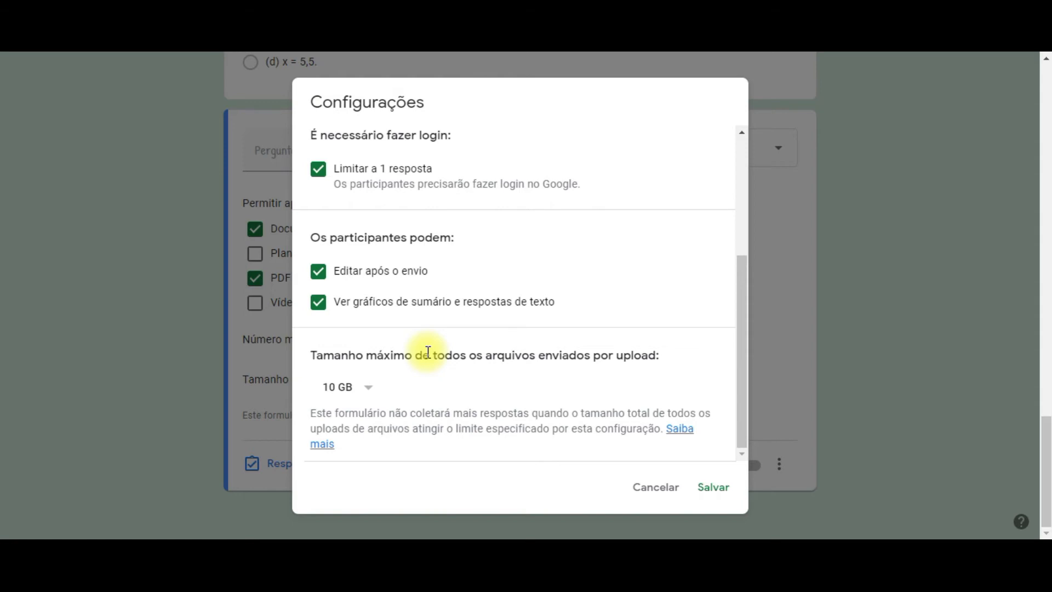
left_click(356, 391)
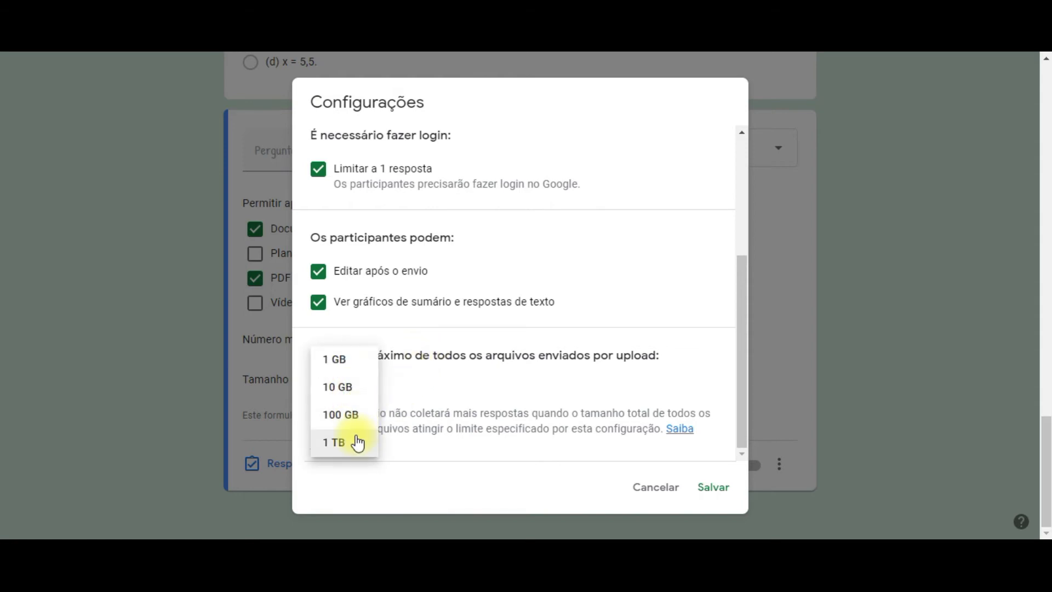
left_click(487, 381)
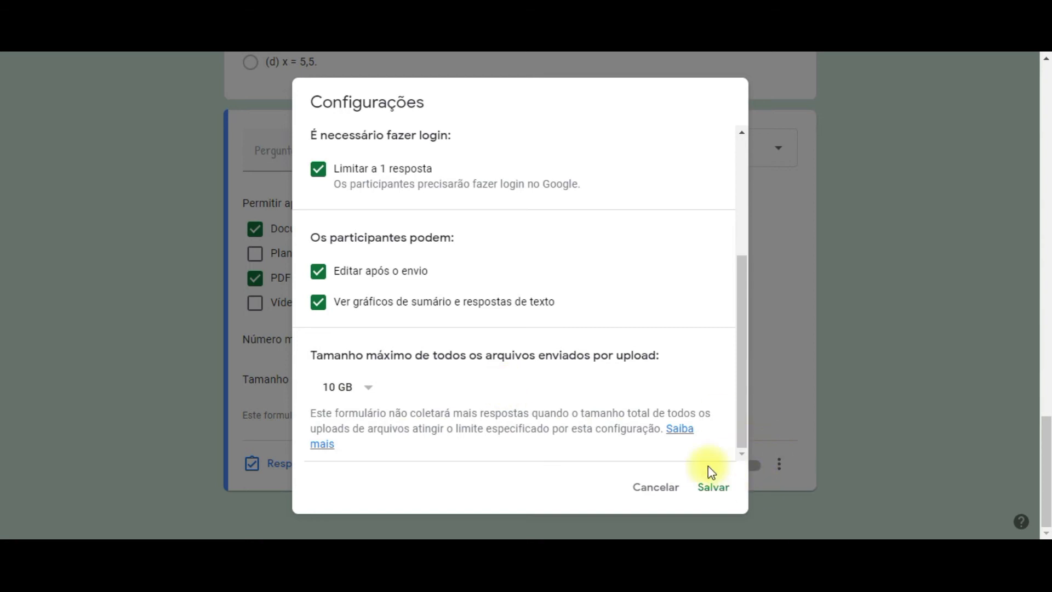
left_click(713, 488)
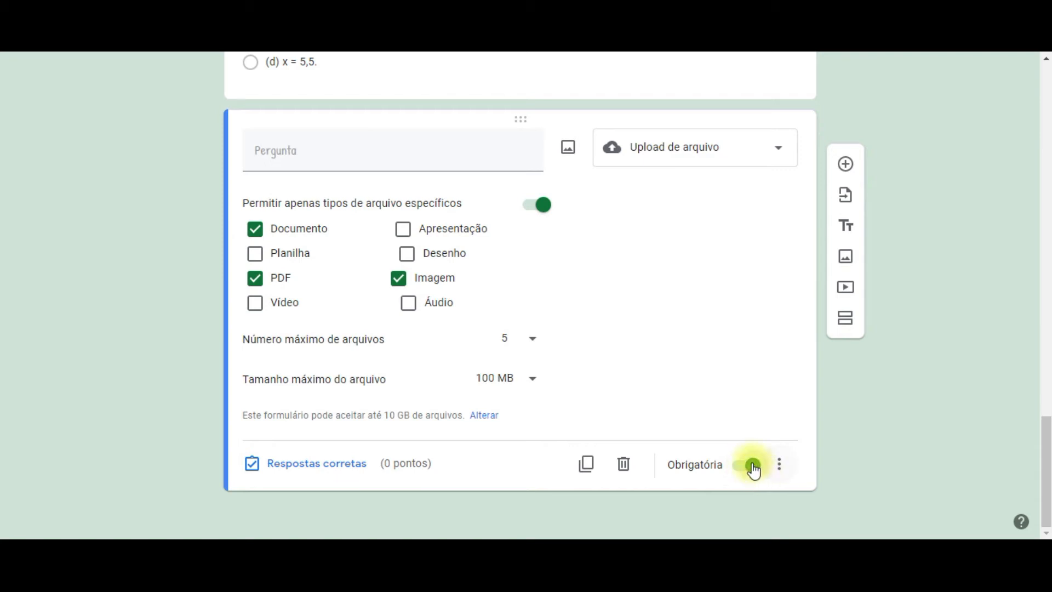
Set the upload question's value to 6 points in its answer key and finish
left_click(317, 469)
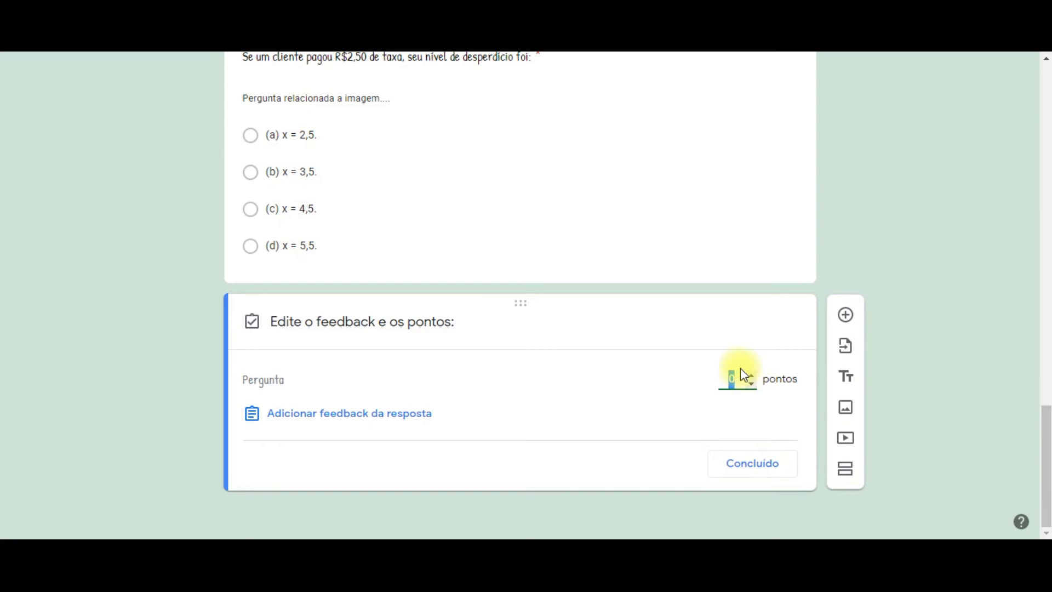
left_click(753, 375)
left_click(753, 375)
left_click(753, 375)
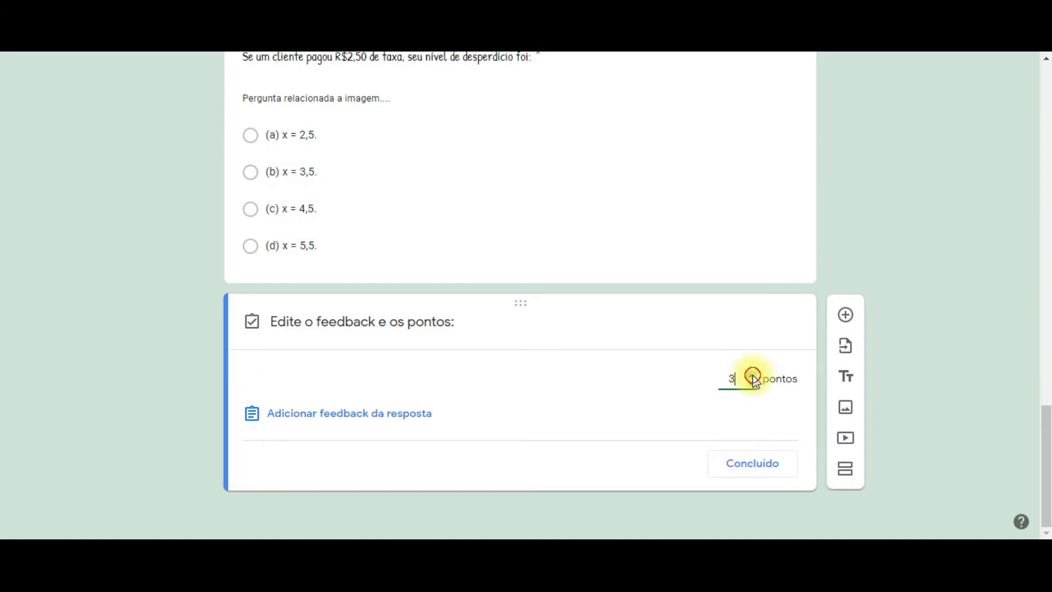
left_click(751, 375)
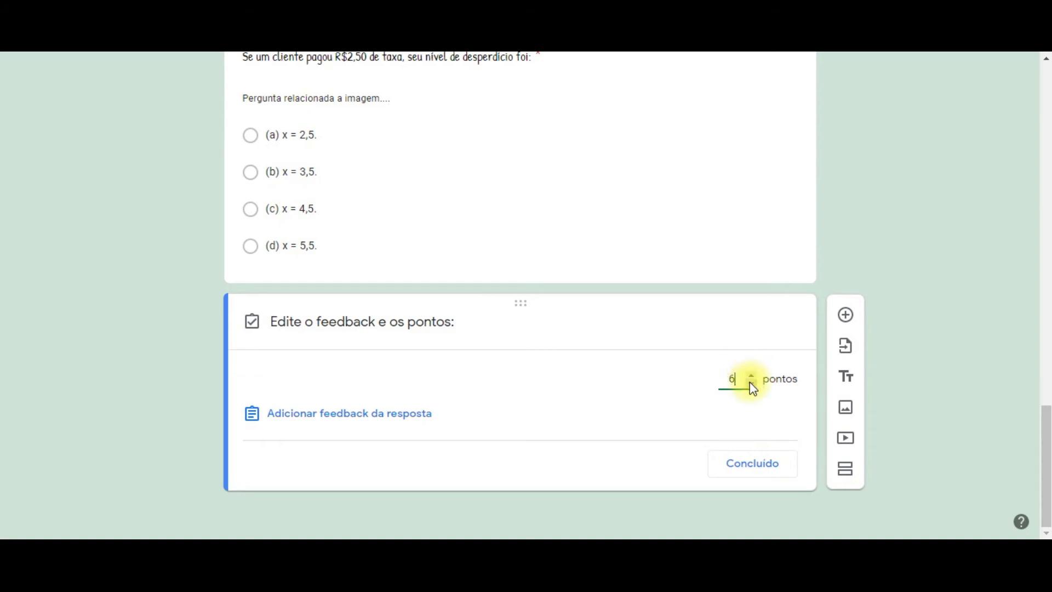
left_click(788, 461)
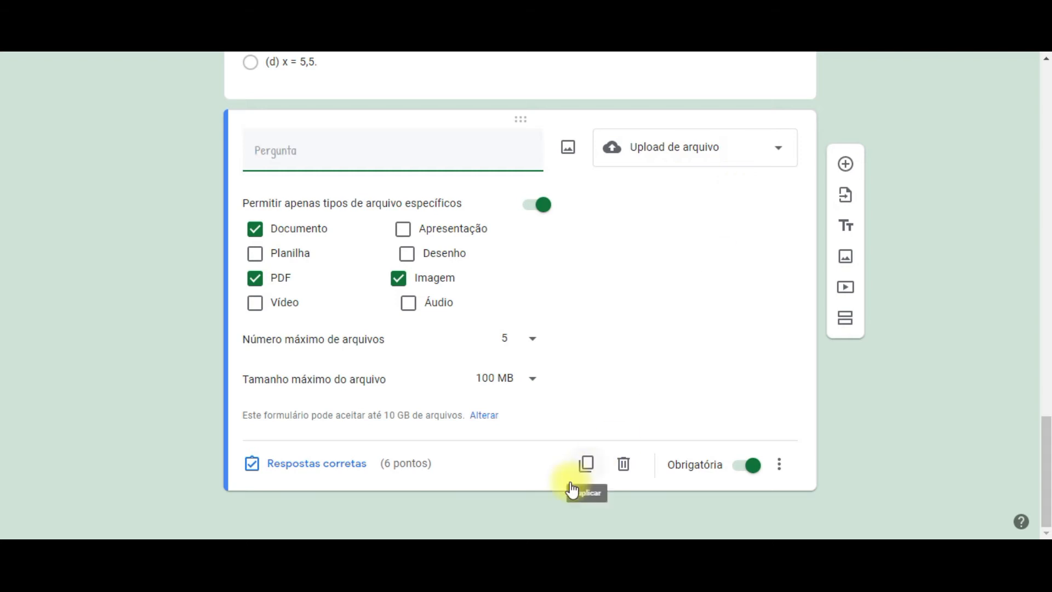
Duplicate the upload question and restrict the copy's allowed file types to Planilha and PDF
left_click(586, 470)
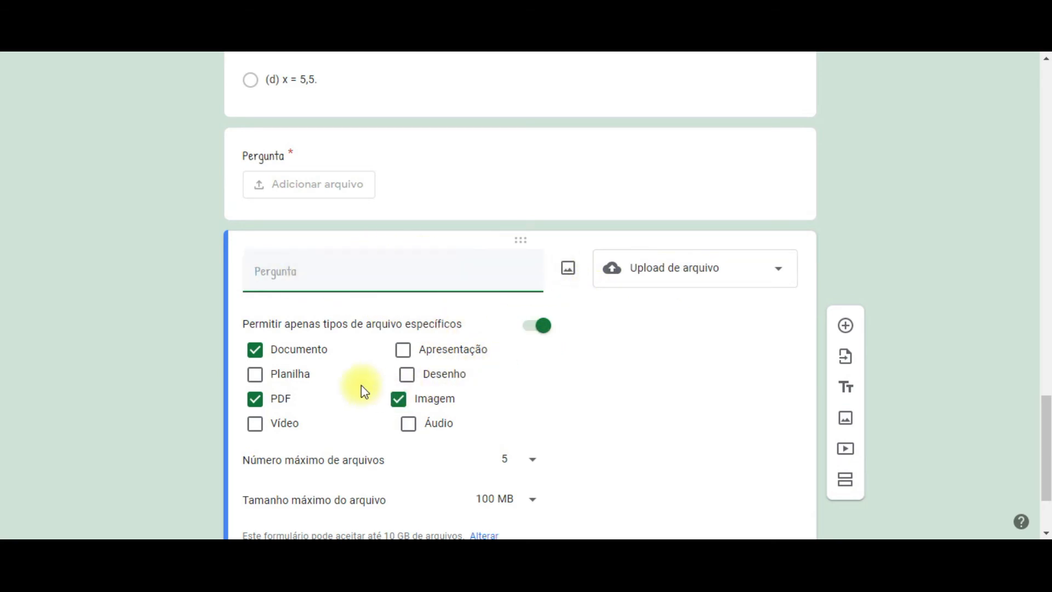
left_click(255, 373)
left_click(254, 371)
left_click(253, 351)
left_click(255, 398)
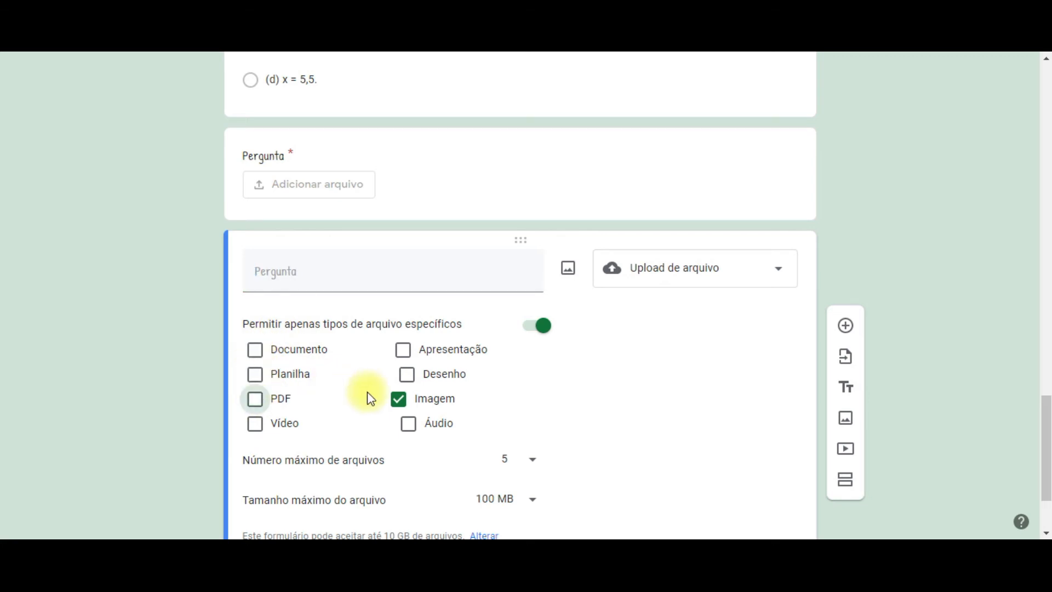
left_click(408, 423)
left_click(275, 400)
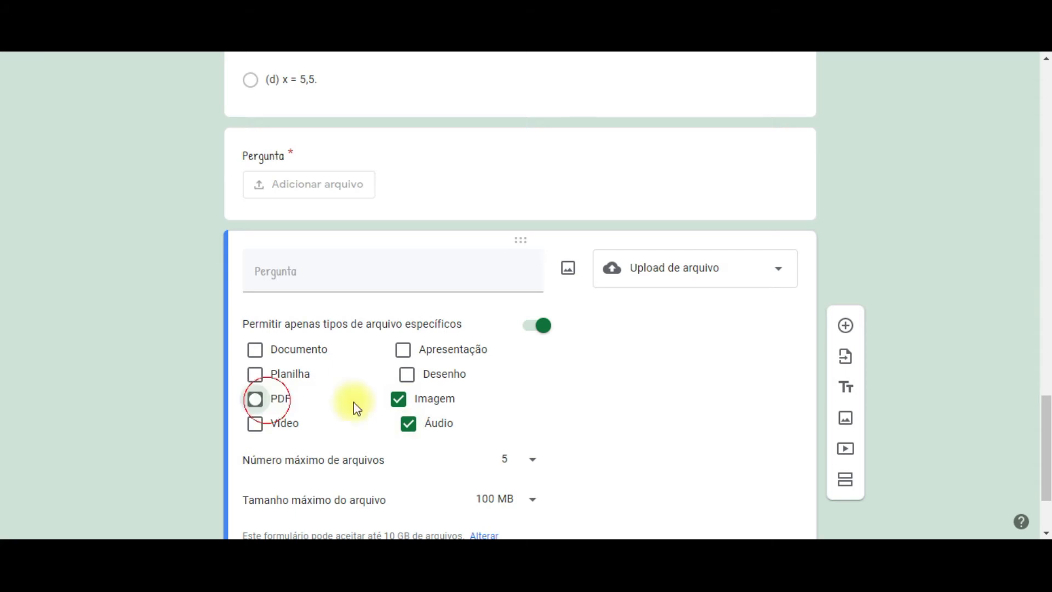
left_click(293, 374)
left_click(415, 423)
left_click(435, 400)
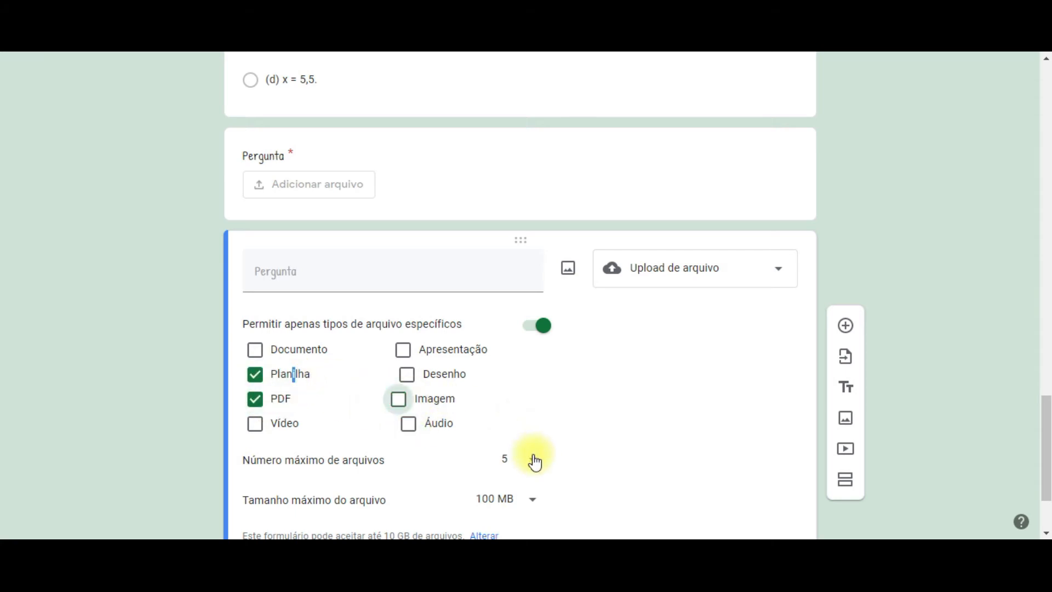
Set the duplicated upload question's value to 4 points in its answer key and finish
scroll(643, 408, "down", 2)
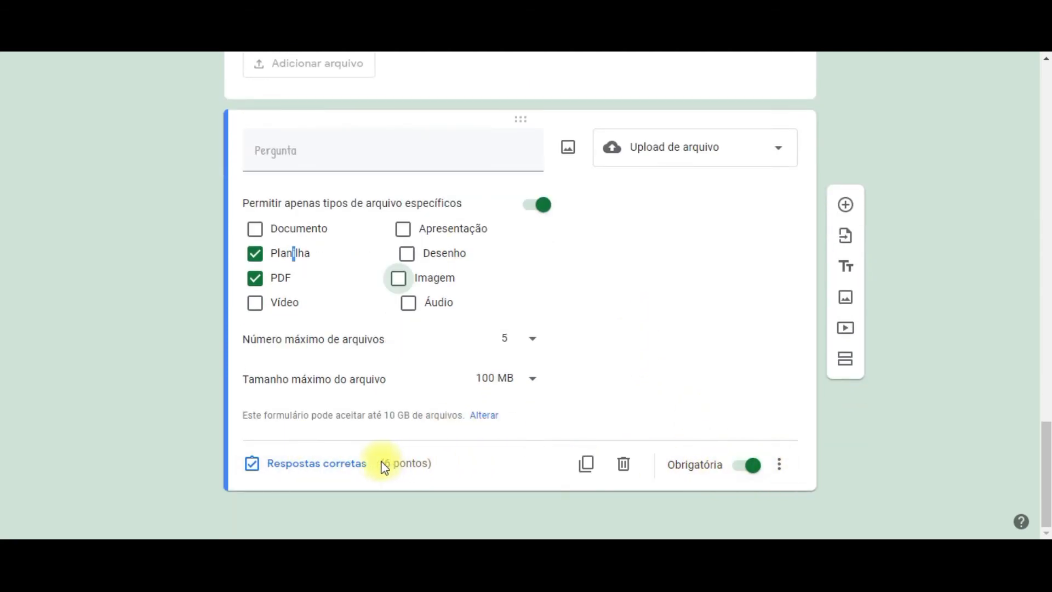
left_click(341, 466)
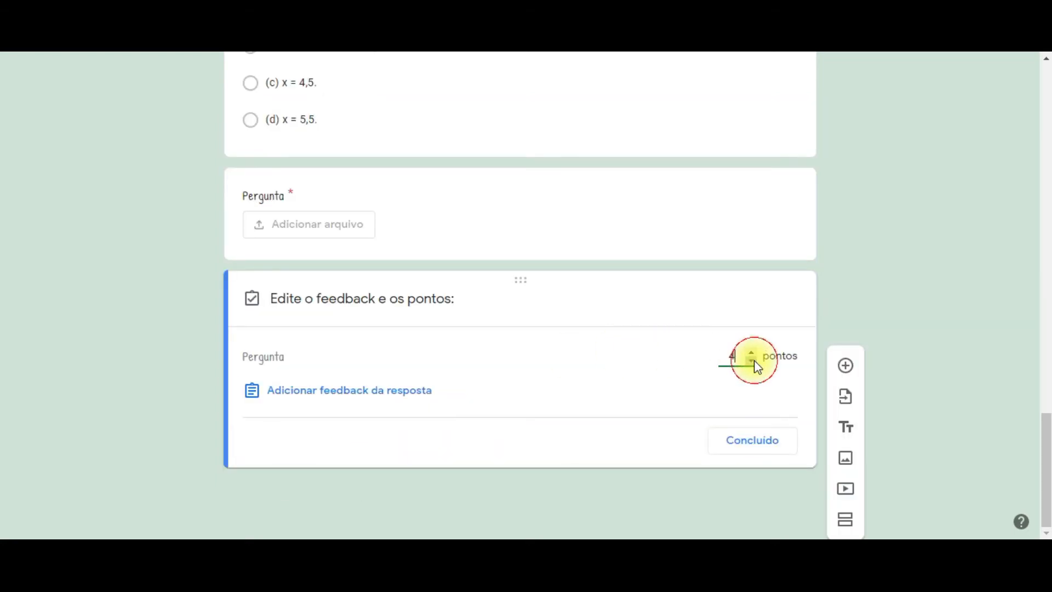
left_click(760, 436)
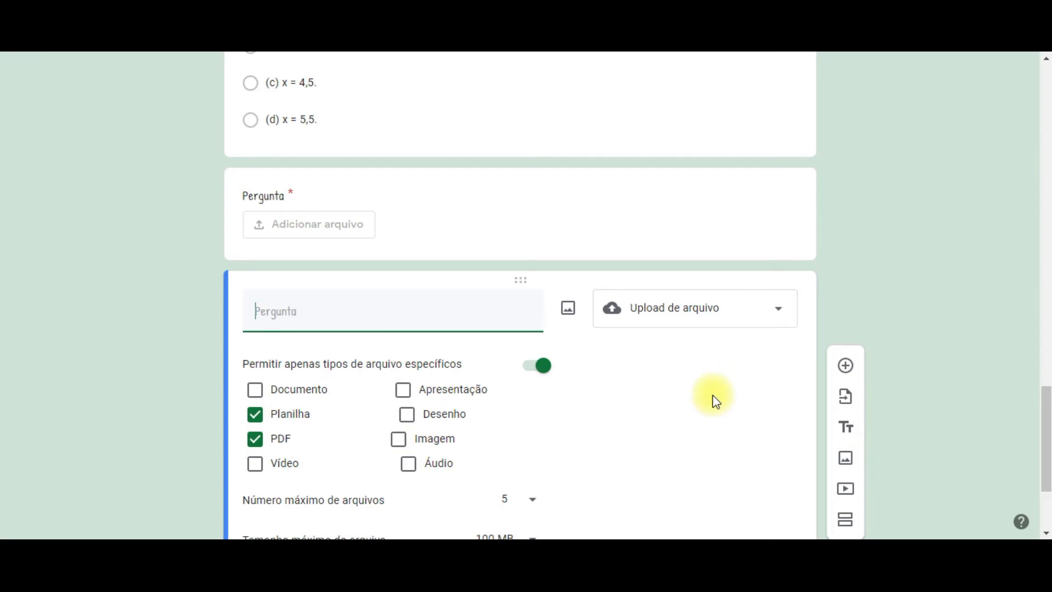
scroll(712, 398, "down", 3)
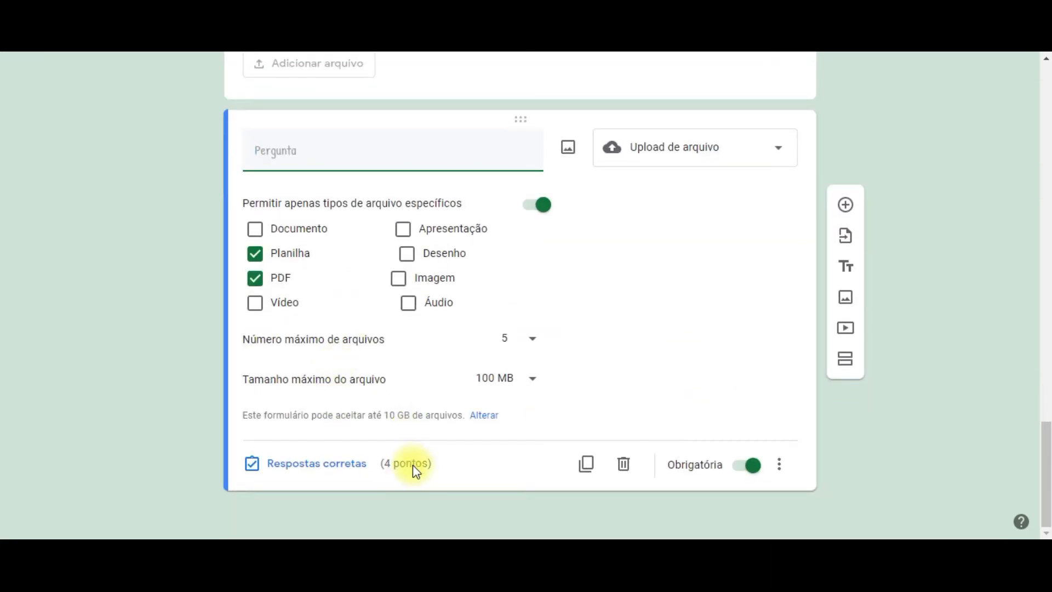
Check the form's total points and review its header and questions
scroll(413, 465, "up", 3)
scroll(472, 282, "up", 15)
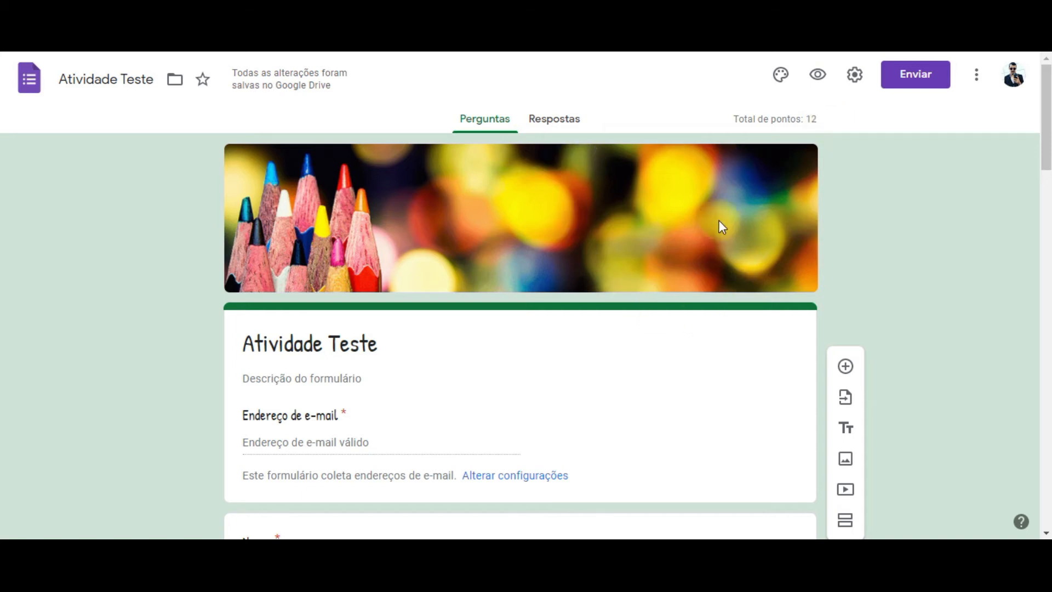
left_click_drag(811, 120, 829, 122)
left_click(835, 127)
scroll(618, 333, "down", 14)
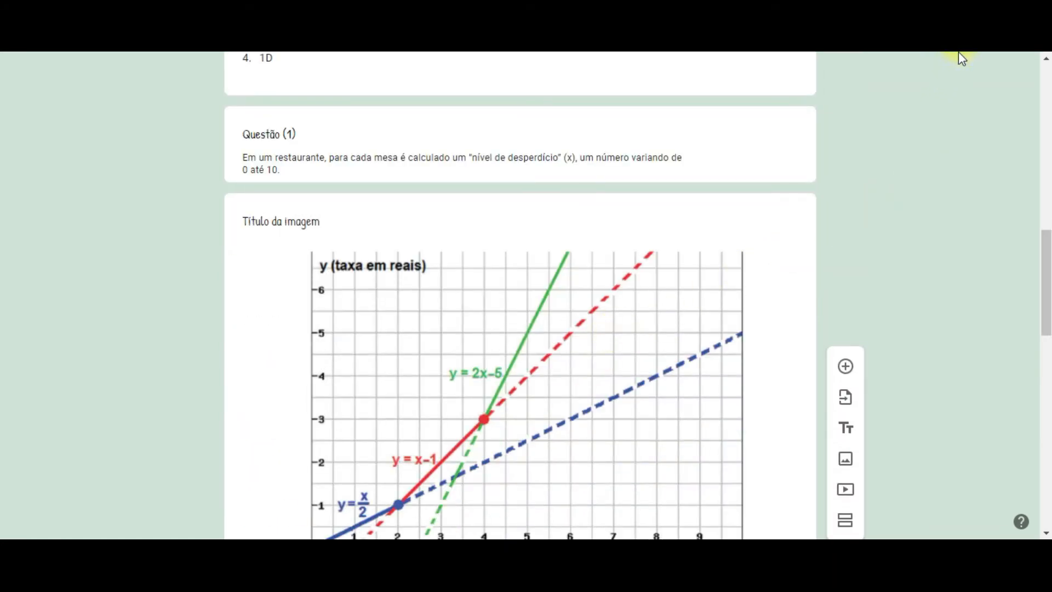
scroll(964, 55, "up", 15)
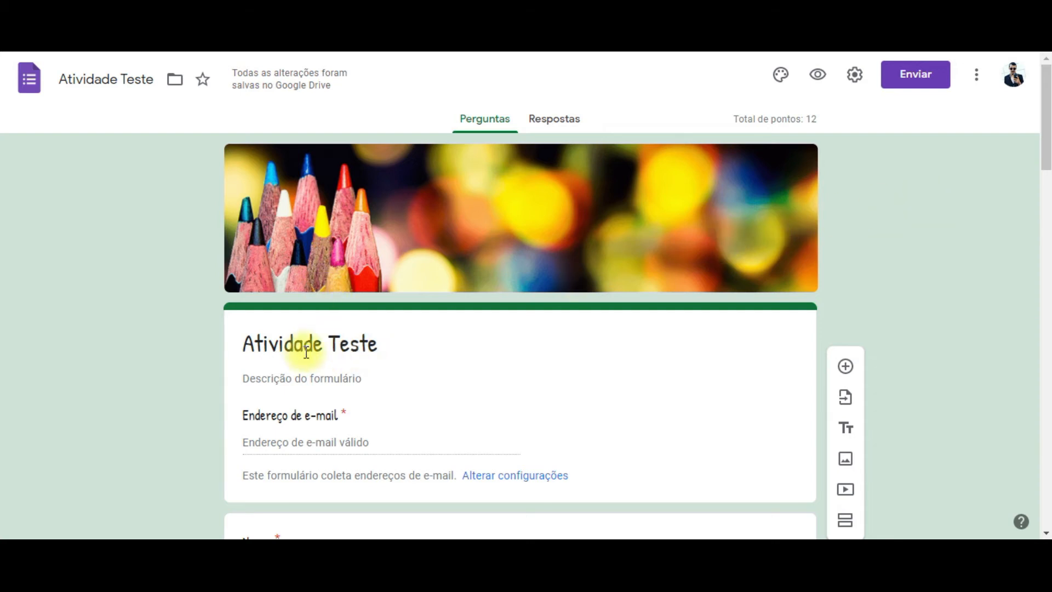
scroll(453, 460, "down", 15)
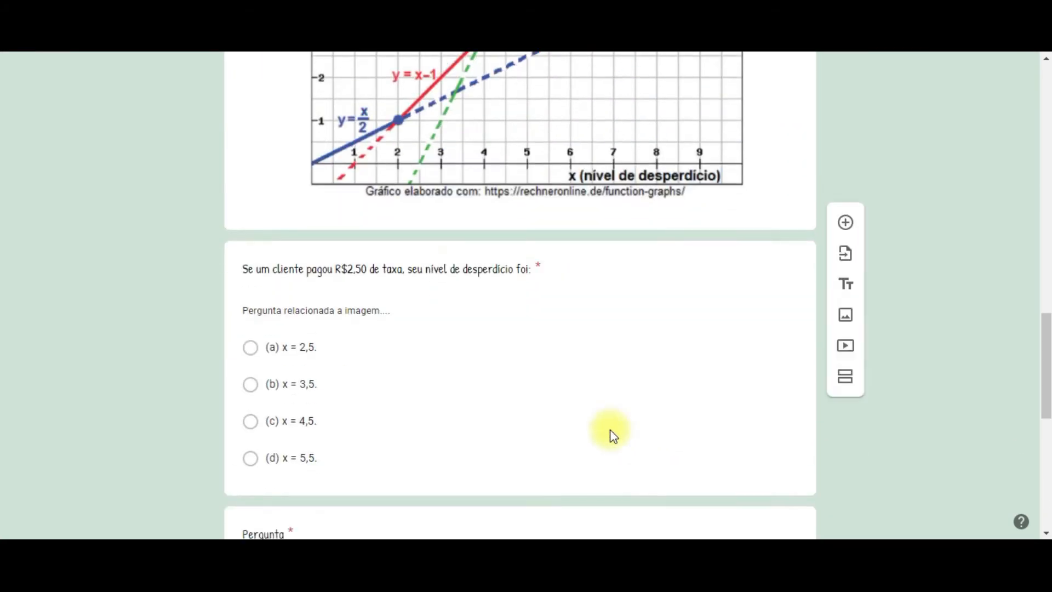
Open the form's preview and examine its header, the e-mail, Nome and Turma fields and the Questão (1) text
scroll(611, 435, "down", 9)
scroll(662, 331, "up", 6)
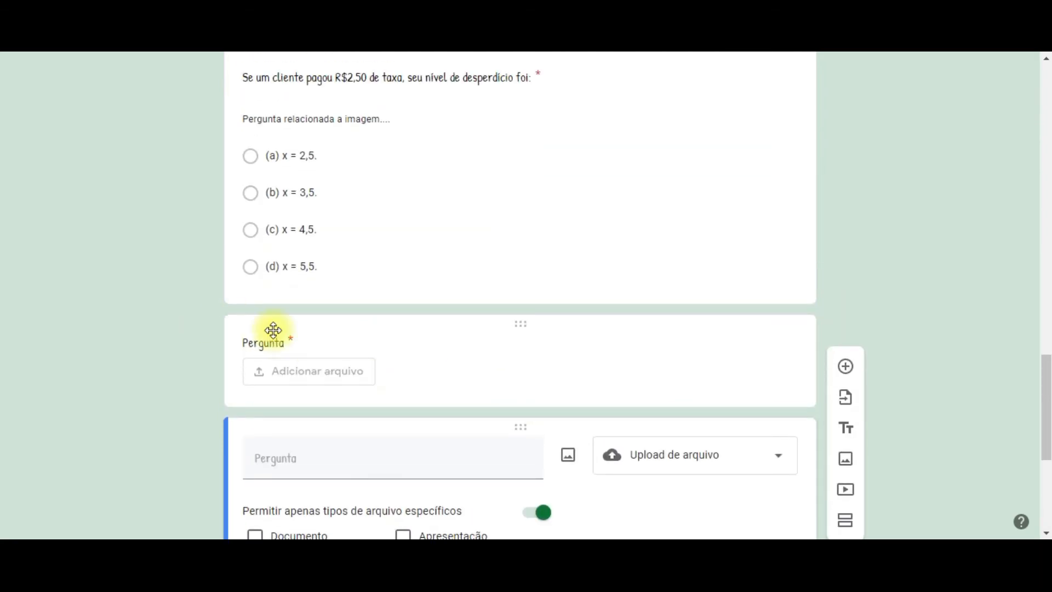
scroll(604, 310, "up", 8)
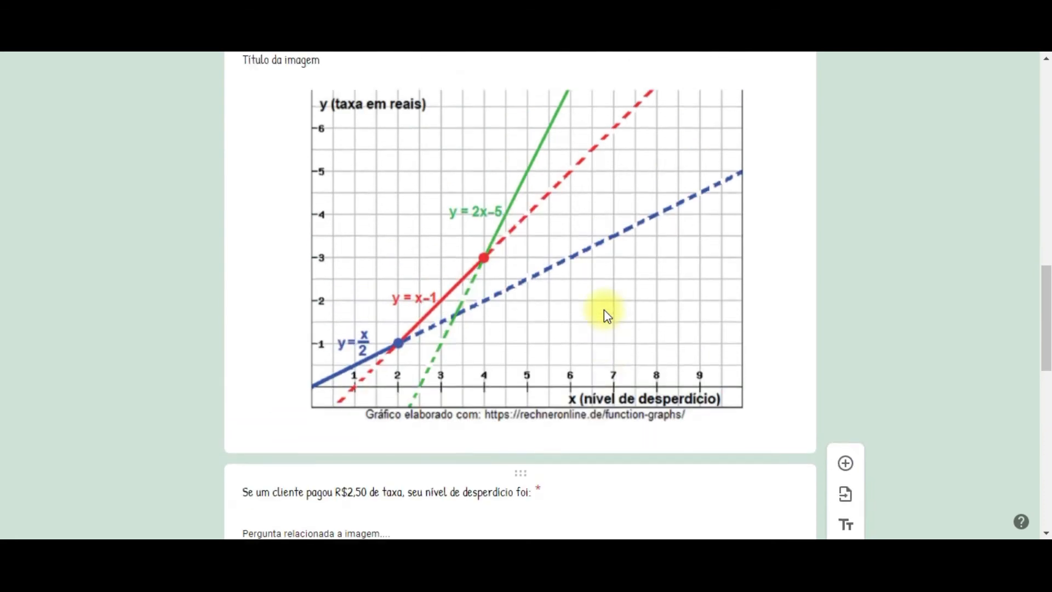
scroll(604, 310, "up", 15)
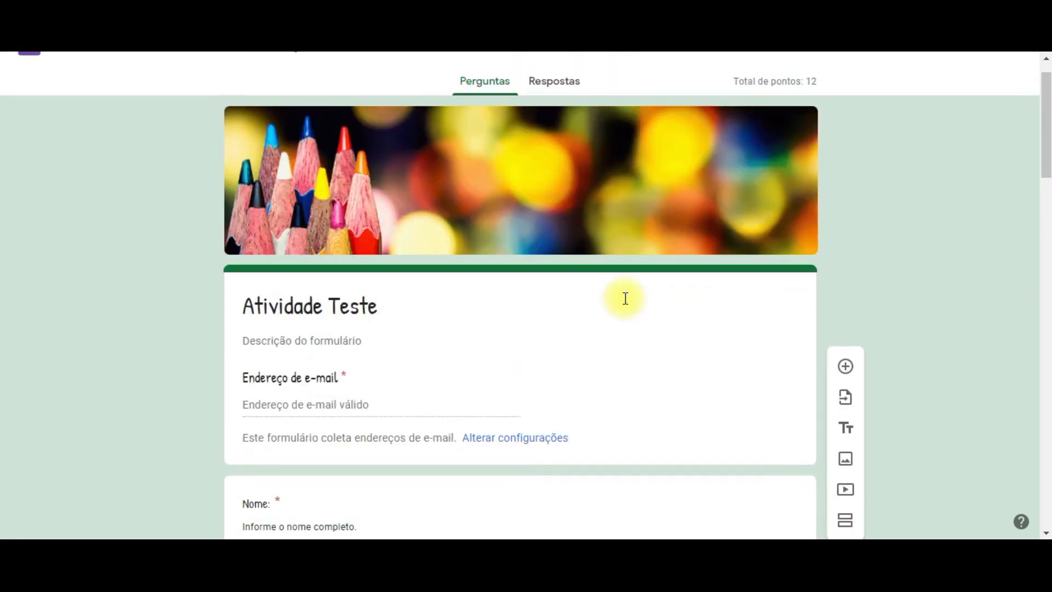
scroll(843, 219, "up", 1)
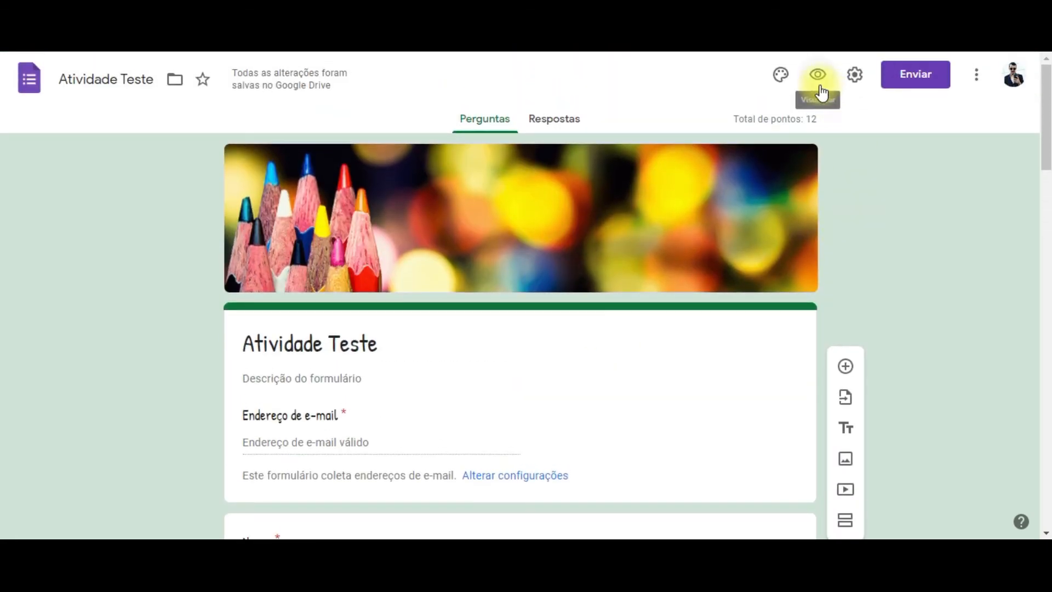
left_click(818, 74)
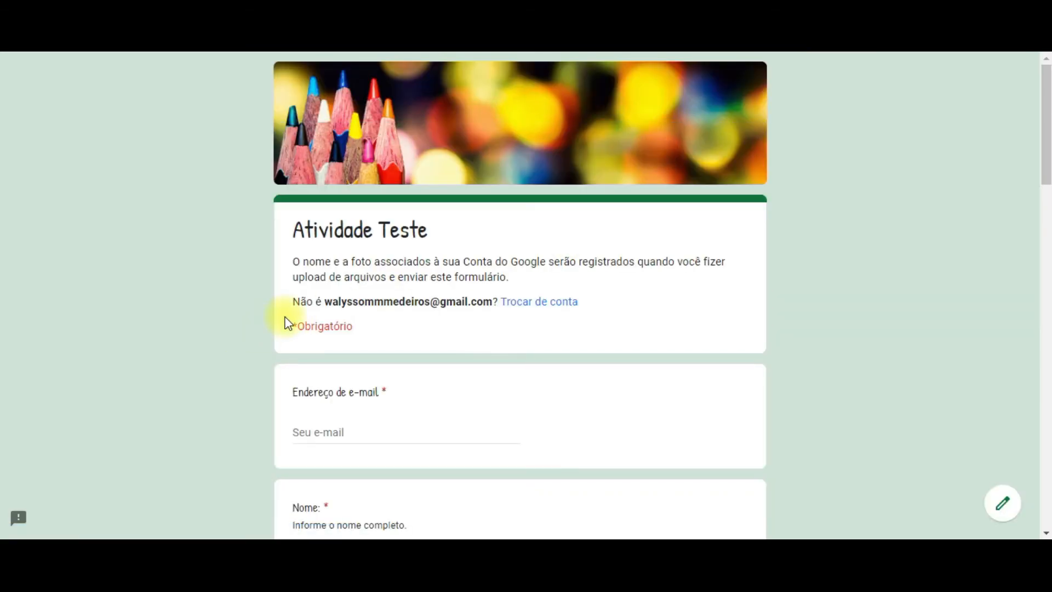
scroll(287, 323, "down", 2)
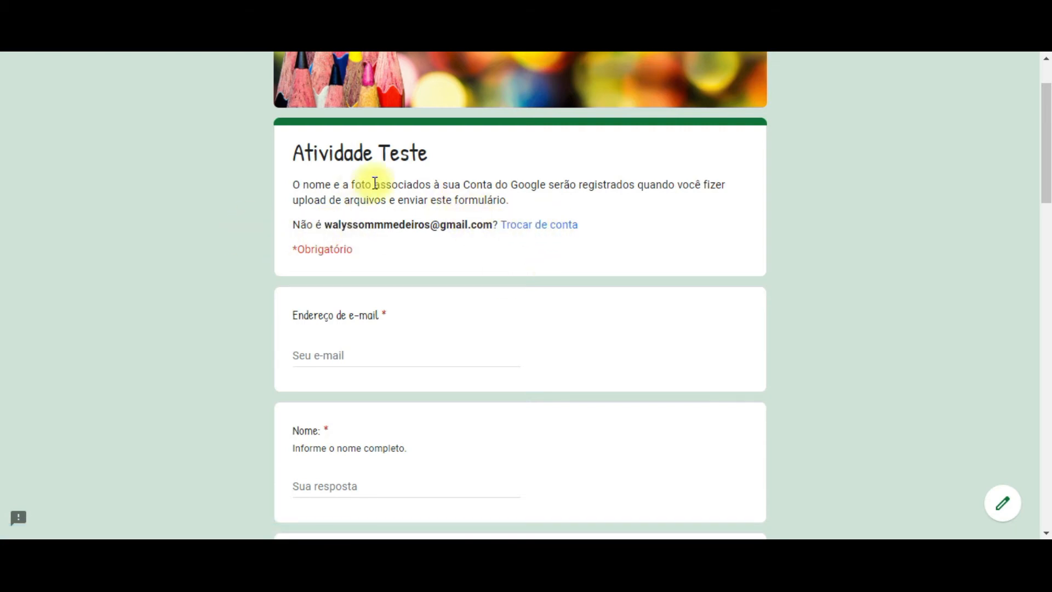
scroll(258, 319, "down", 1)
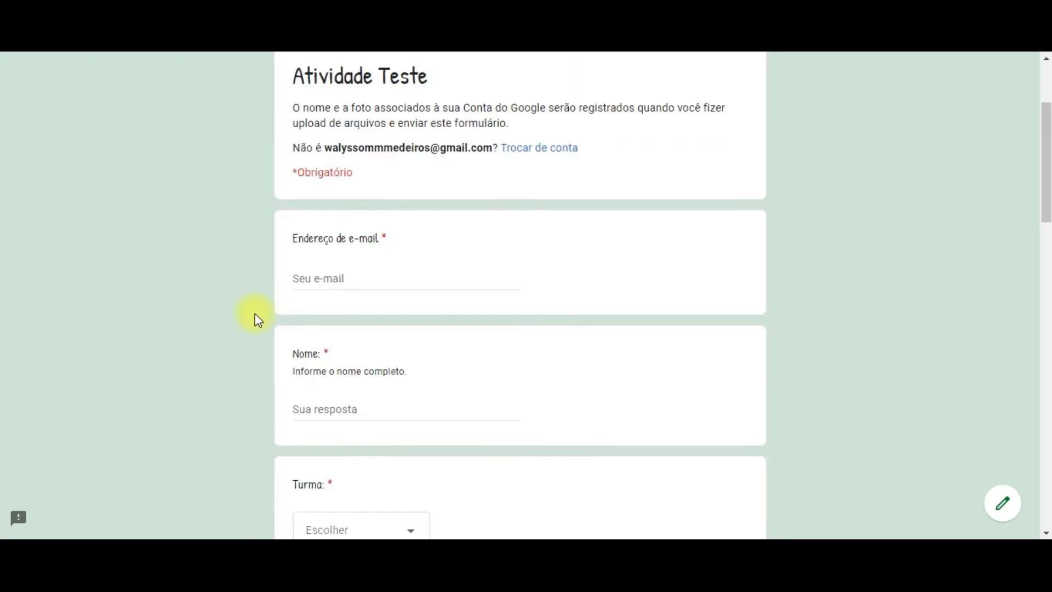
scroll(319, 328, "down", 2)
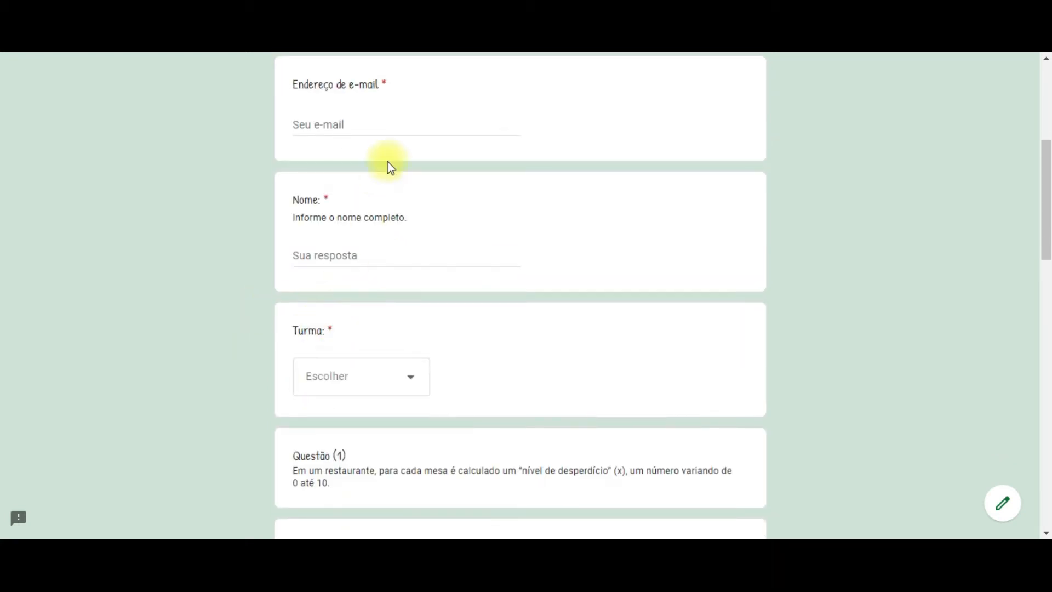
scroll(345, 289, "down", 5)
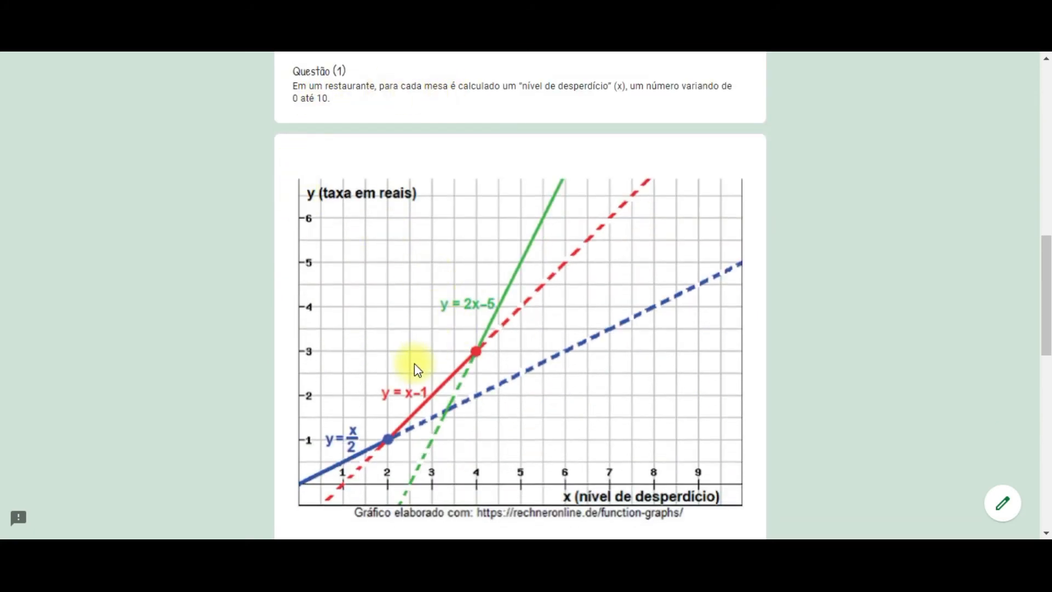
Review the graph, the multiple-choice question about the R$2,50 fee and the two file-upload questions in the preview
scroll(415, 366, "down", 2)
scroll(414, 364, "down", 2)
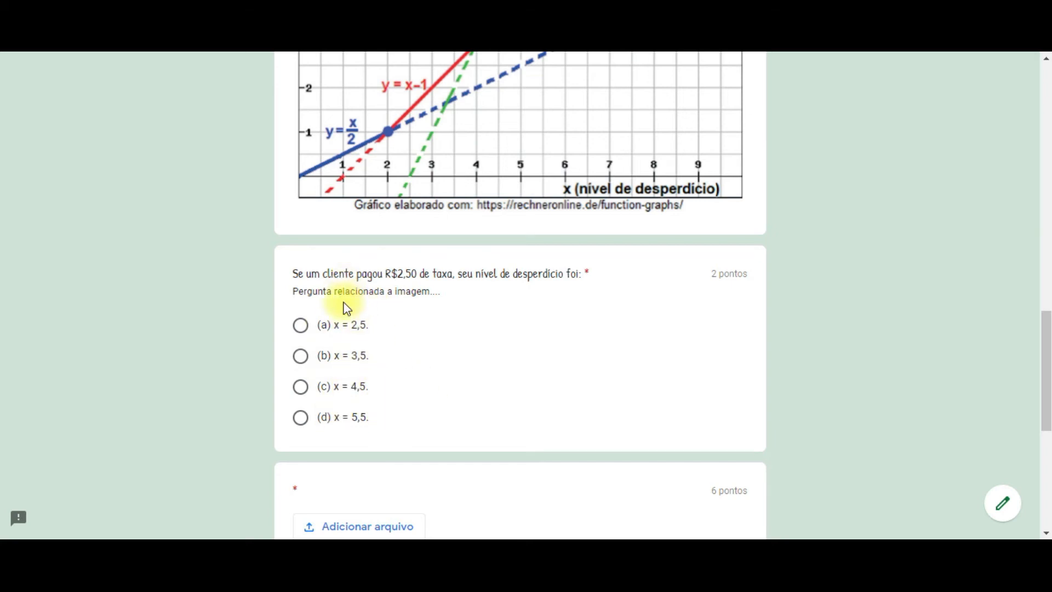
left_click_drag(297, 294, 425, 286)
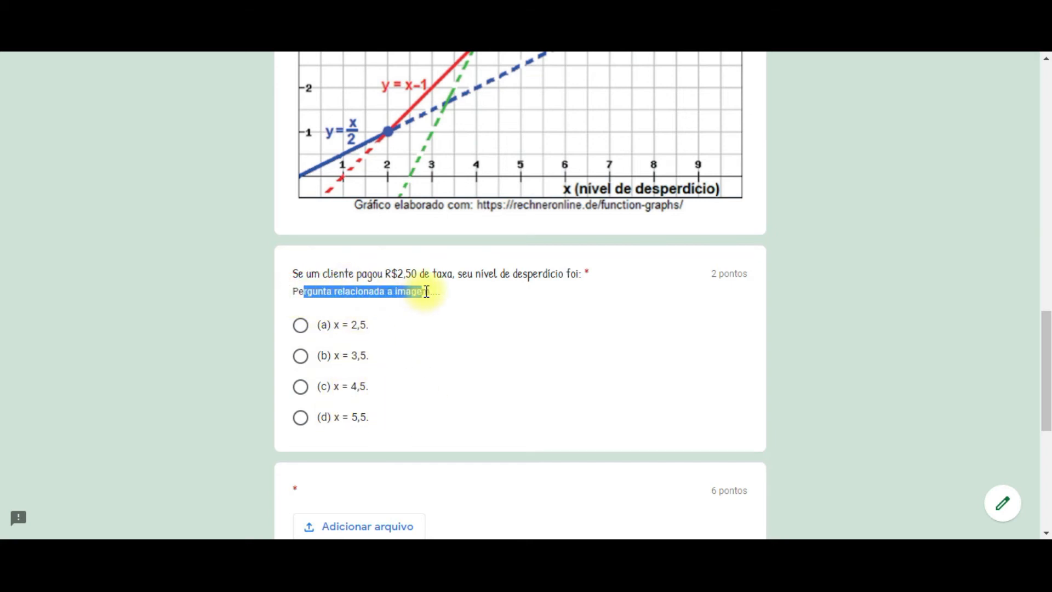
left_click(466, 290)
scroll(492, 291, "down", 1)
scroll(491, 291, "down", 5)
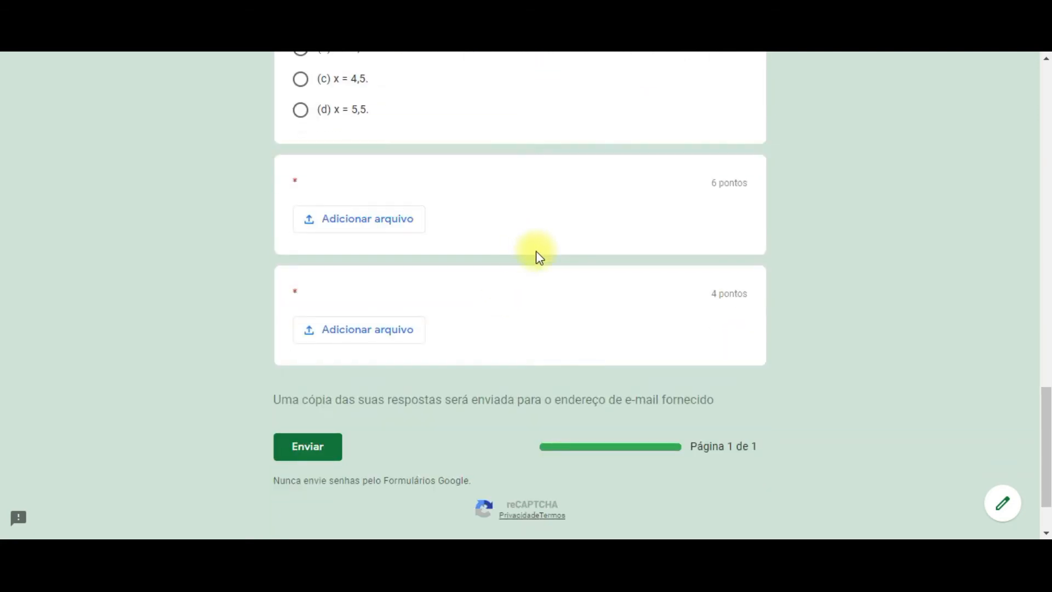
scroll(494, 292, "up", 1)
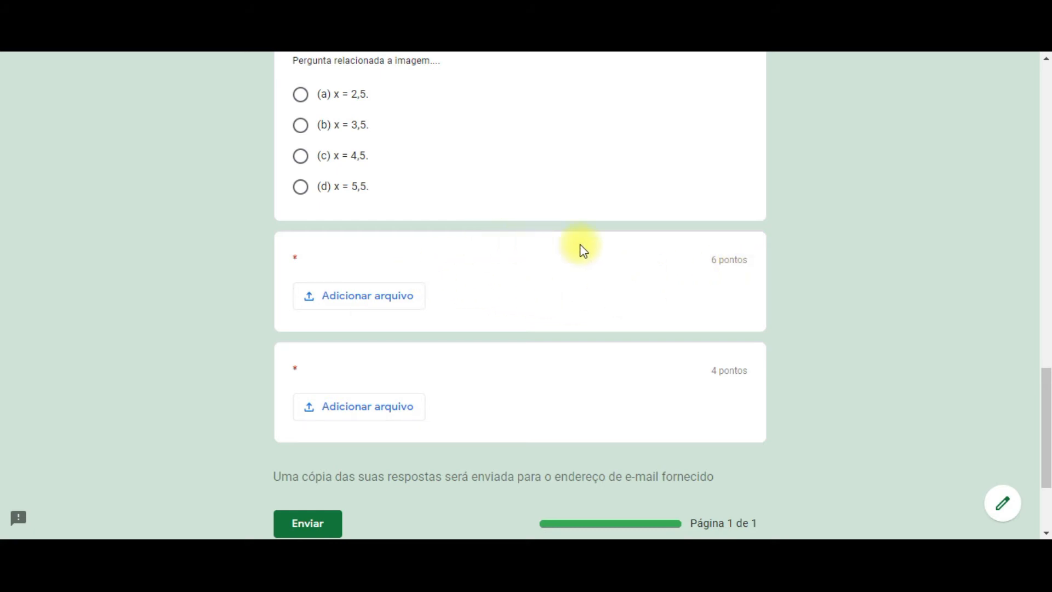
Open the file picker of the 6-point upload question, close it without adding a file and examine the required-question notice
left_click(367, 305)
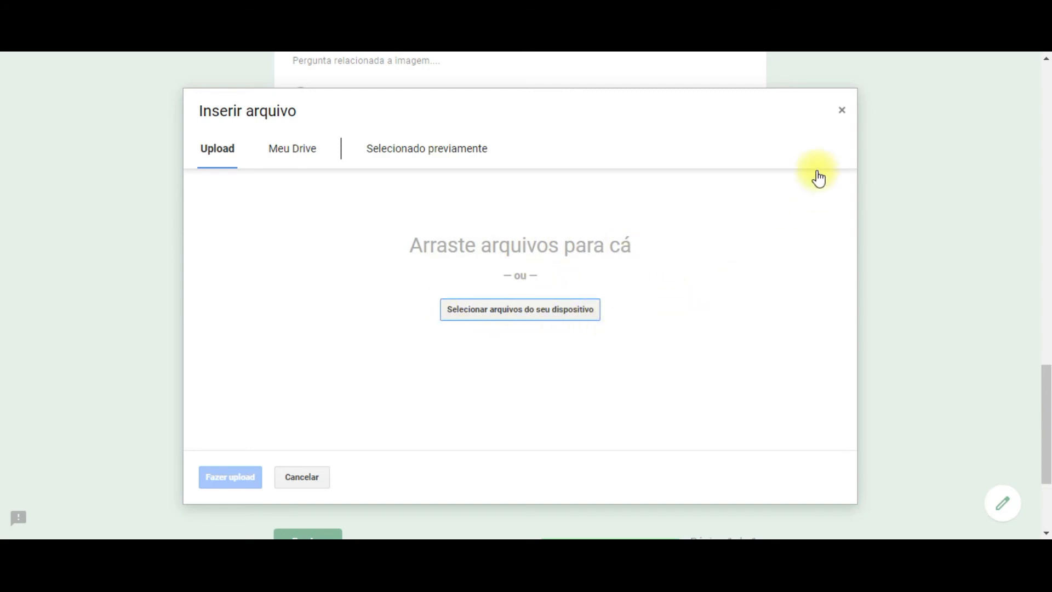
left_click(843, 112)
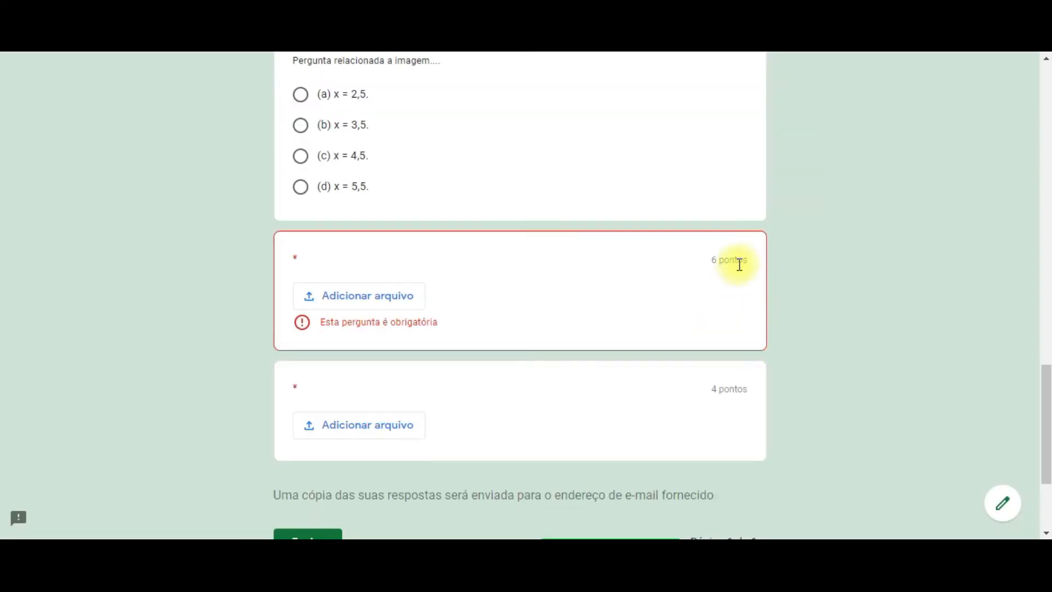
left_click_drag(318, 331, 430, 332)
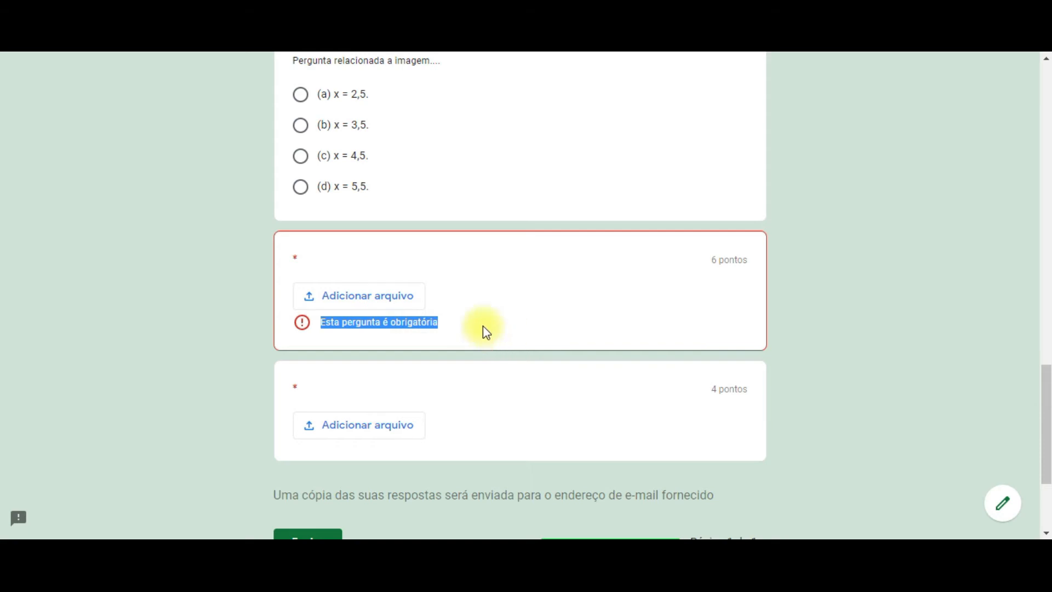
left_click(346, 296)
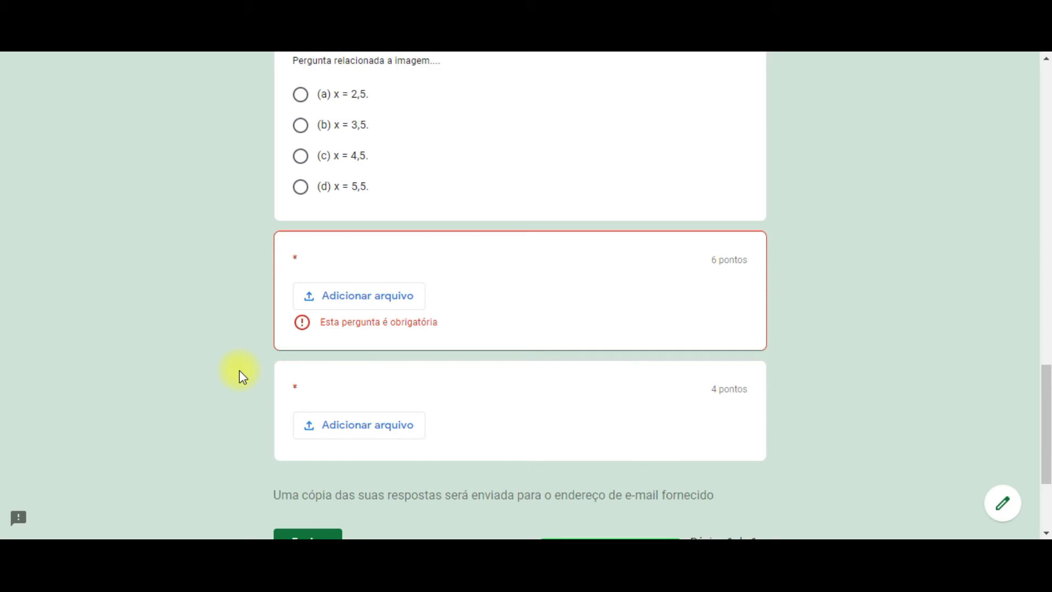
scroll(243, 377, "up", 20)
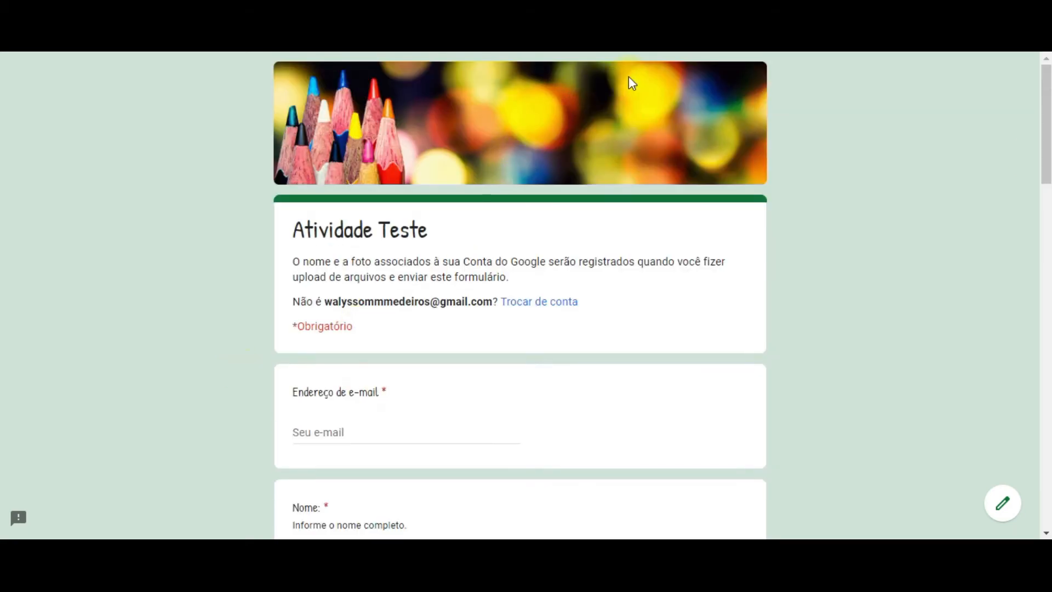
Close the preview and check the installed add-ons in the "Atividade teste" form that has the description "Leia atentamente todas as questões."
key("ctrl+w")
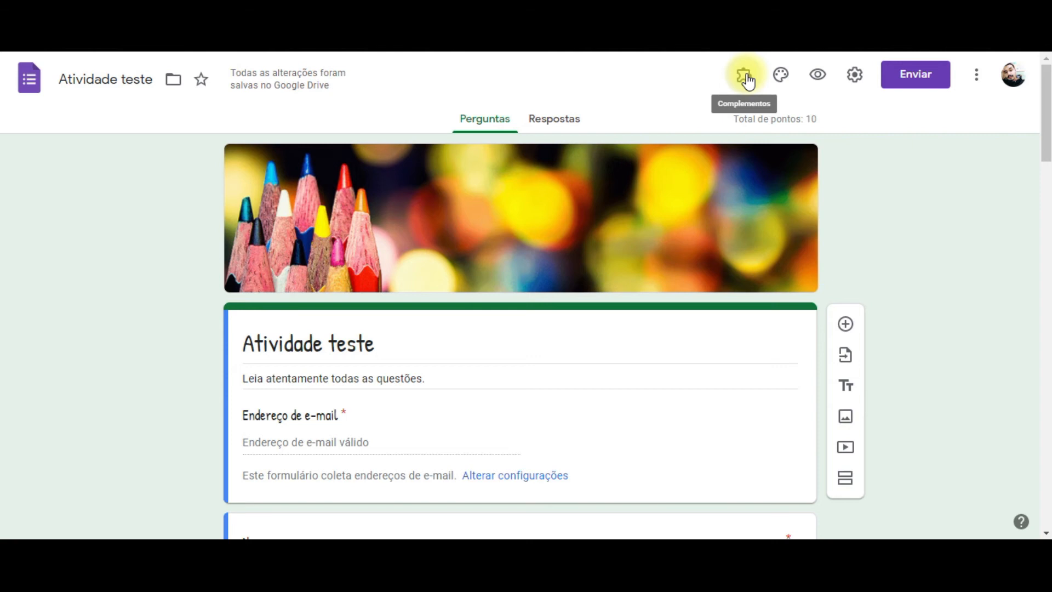
left_click(746, 79)
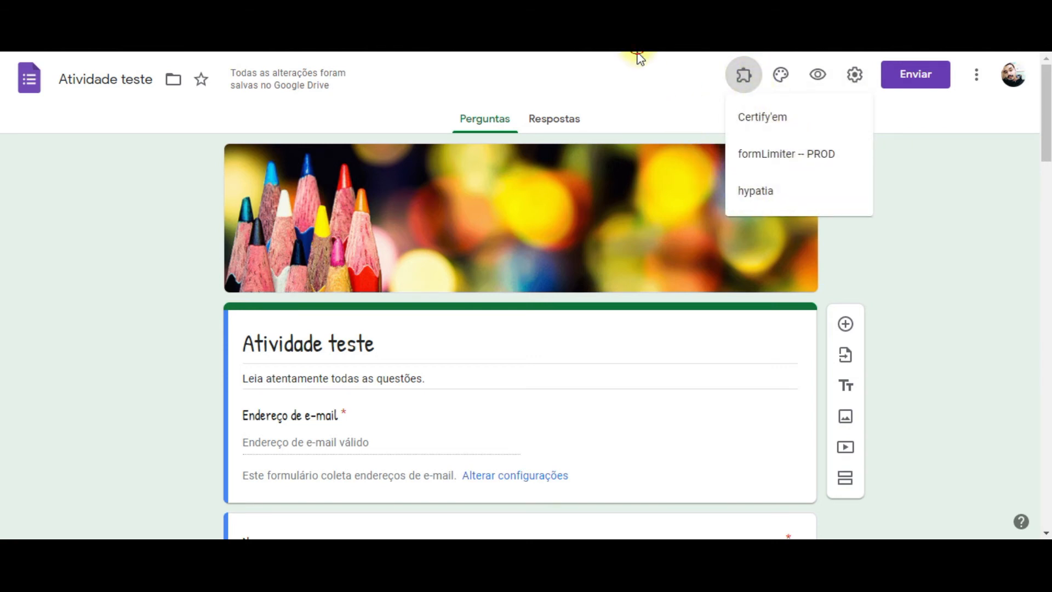
key("F5")
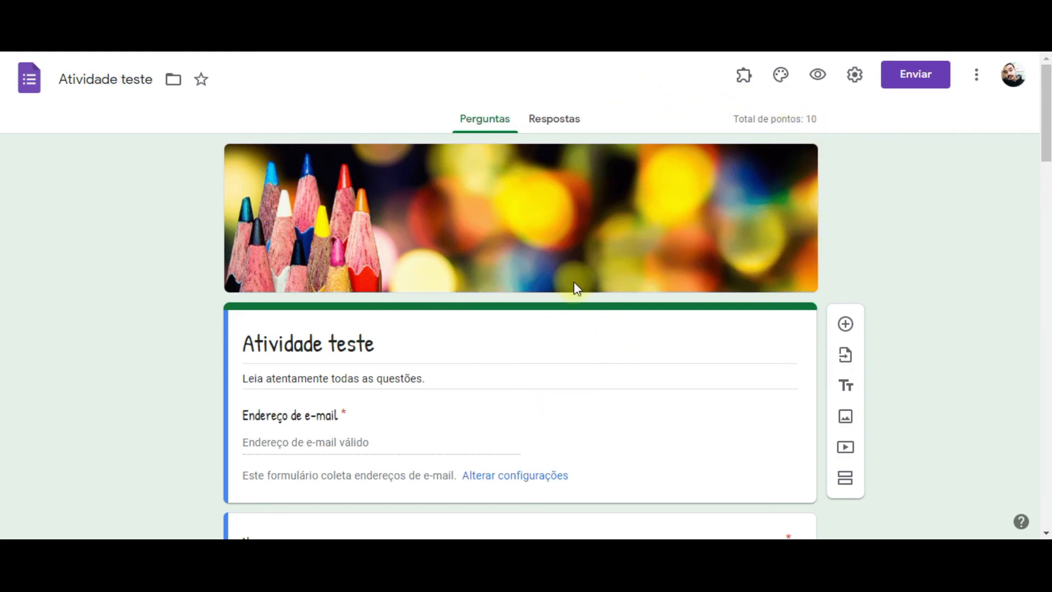
left_click(904, 261)
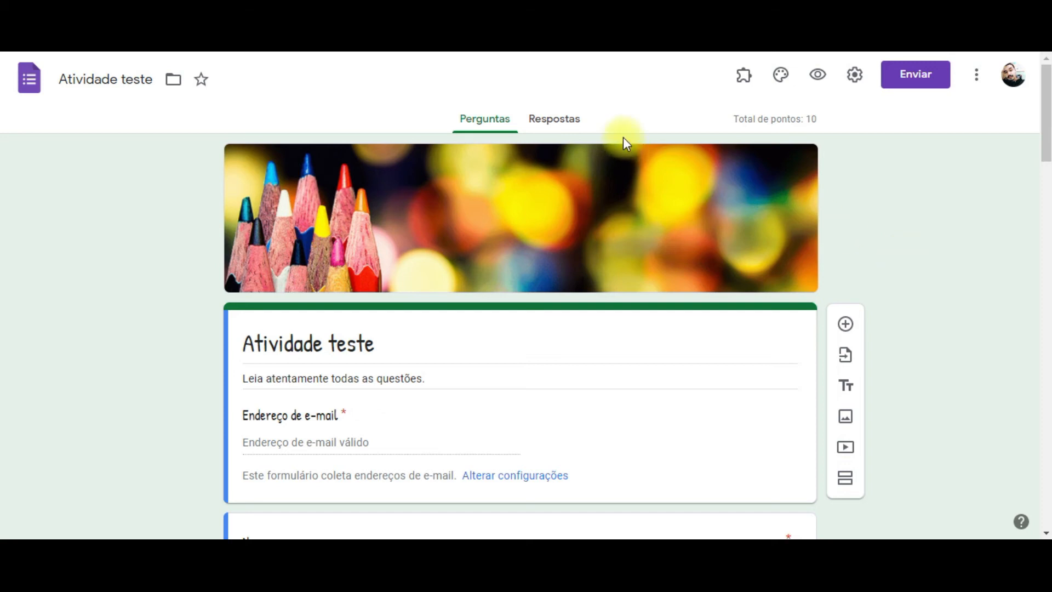
left_click(740, 83)
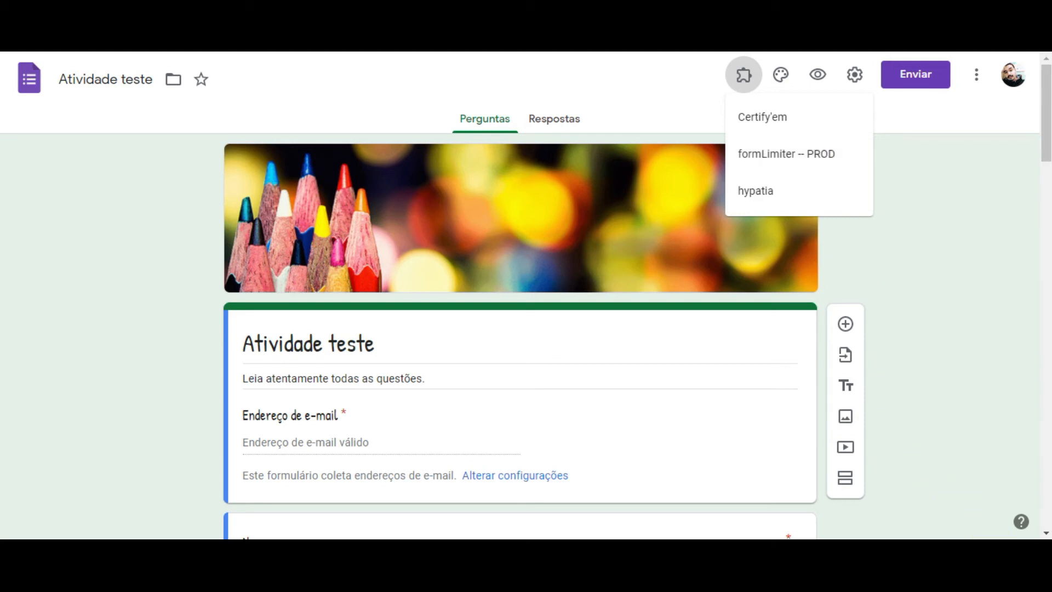
left_click(997, 552)
left_click(838, 424)
left_click(997, 431)
left_click(677, 108)
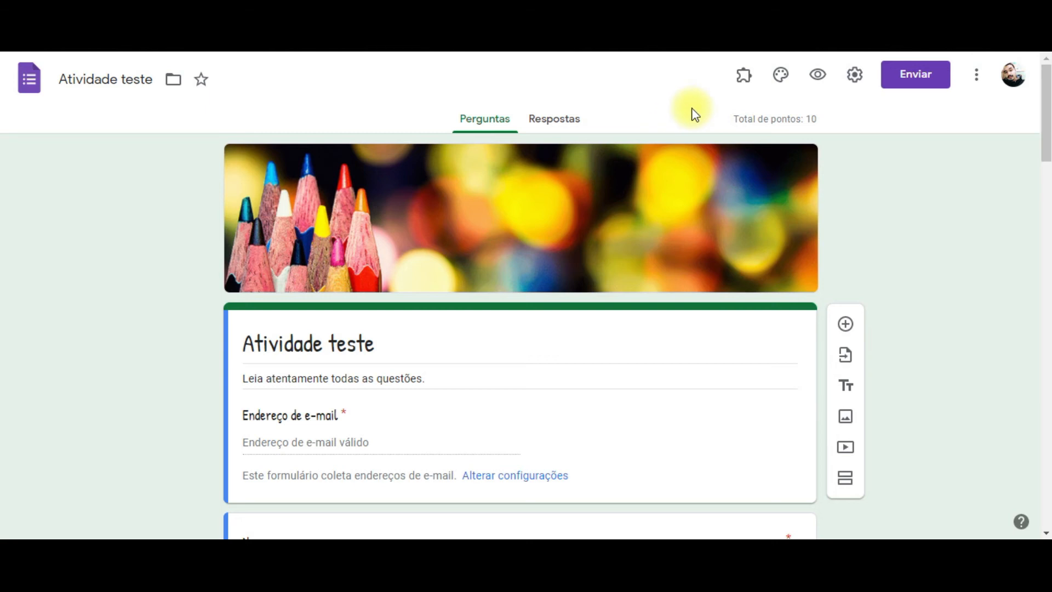
Open the limit setup of the formLimiter add-on and set the limit type to date and time
left_click(743, 76)
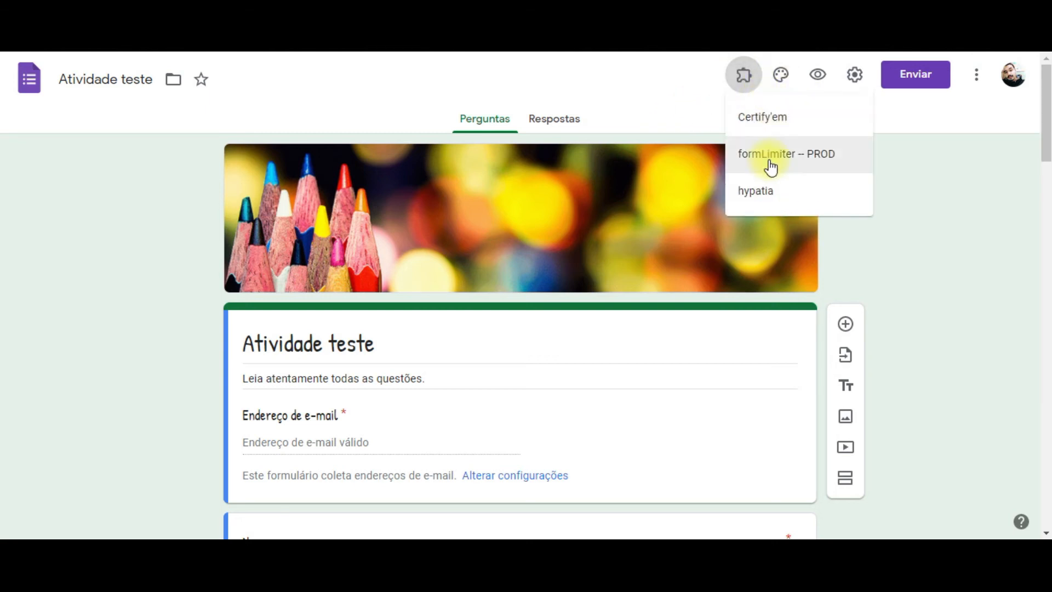
left_click(792, 159)
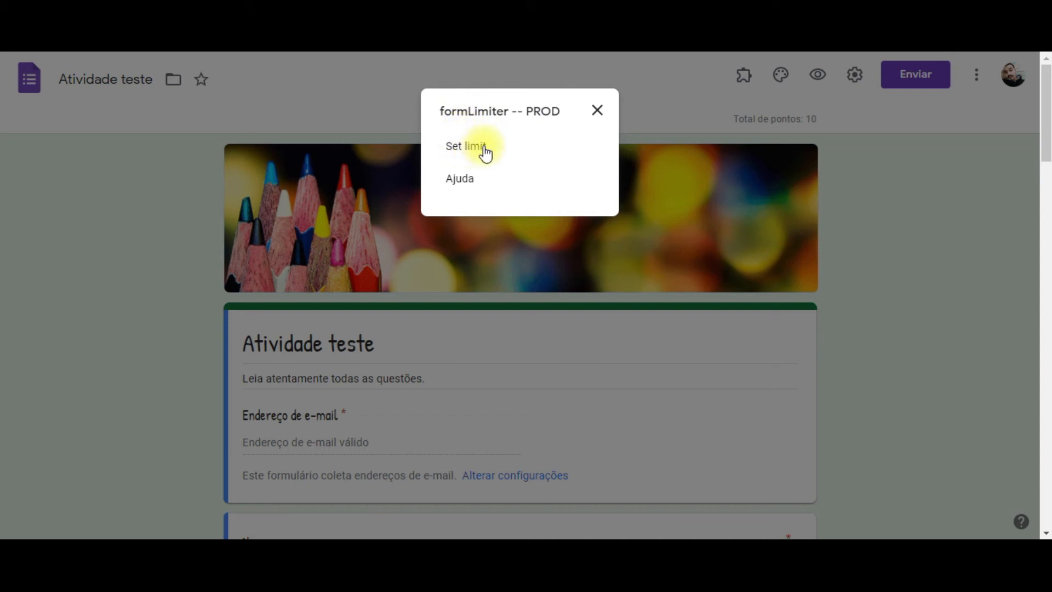
left_click(481, 153)
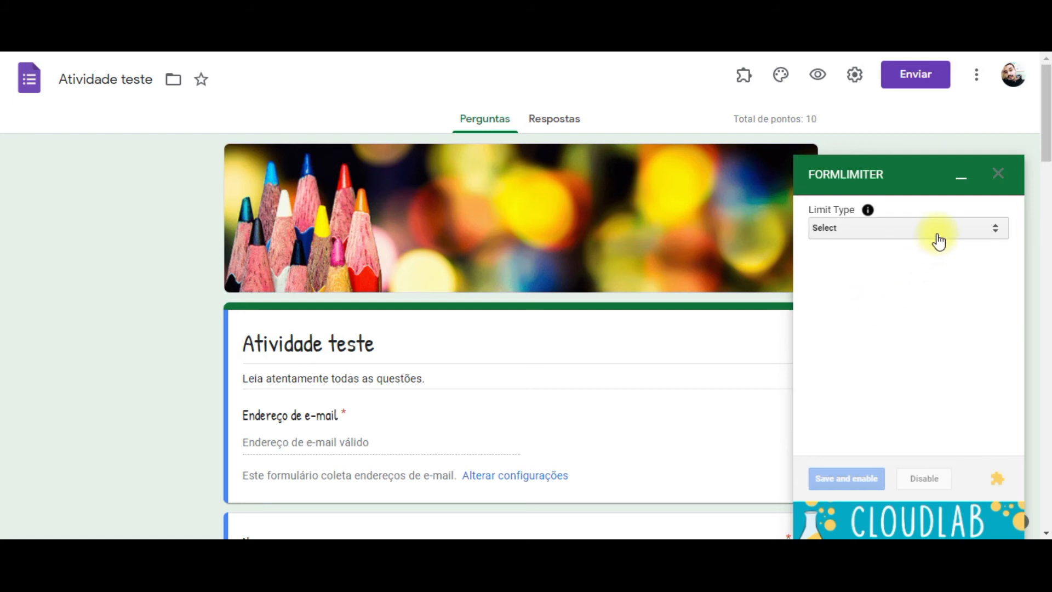
left_click(894, 233)
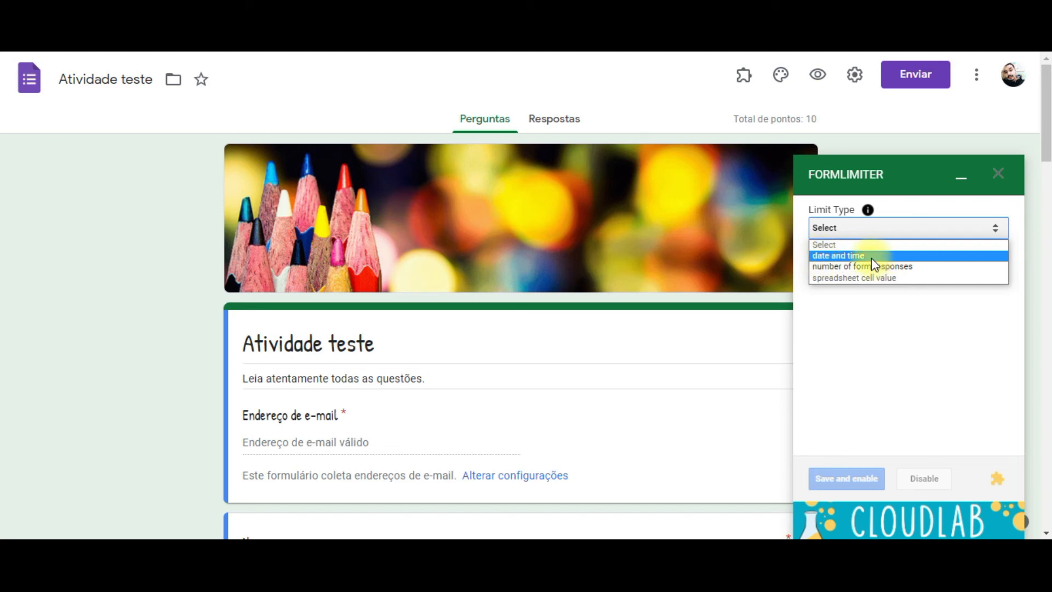
left_click(870, 256)
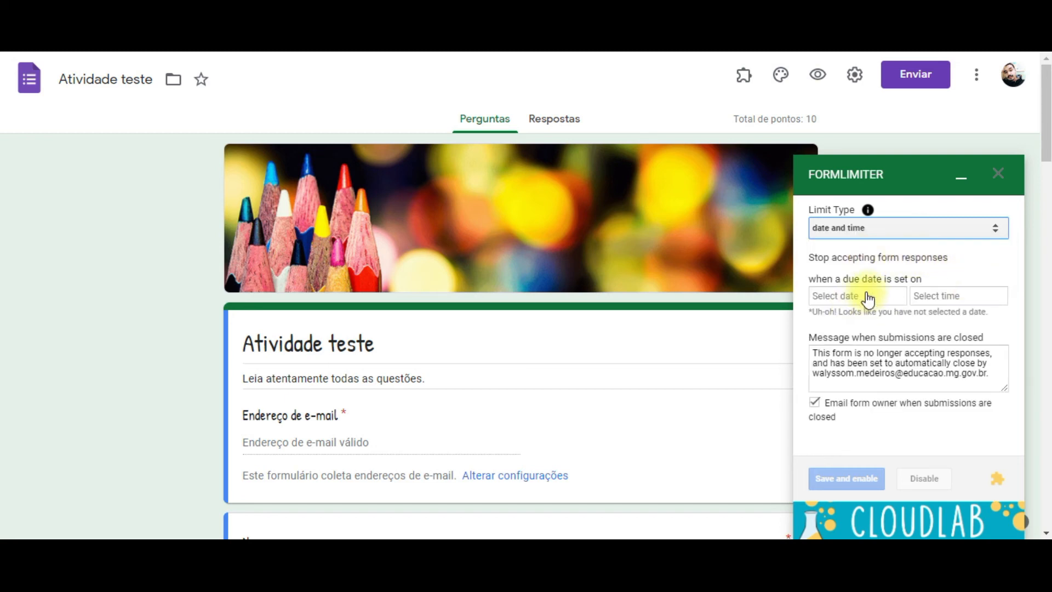
Set formLimiter to stop accepting responses on 03/26/2021 at 11:50 PM
left_click(867, 299)
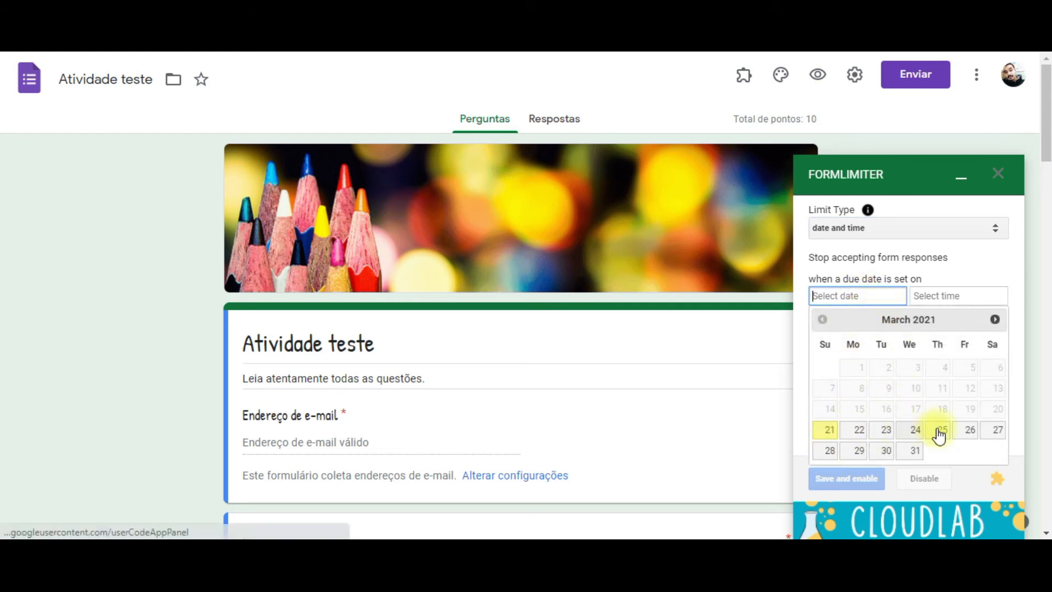
left_click(970, 431)
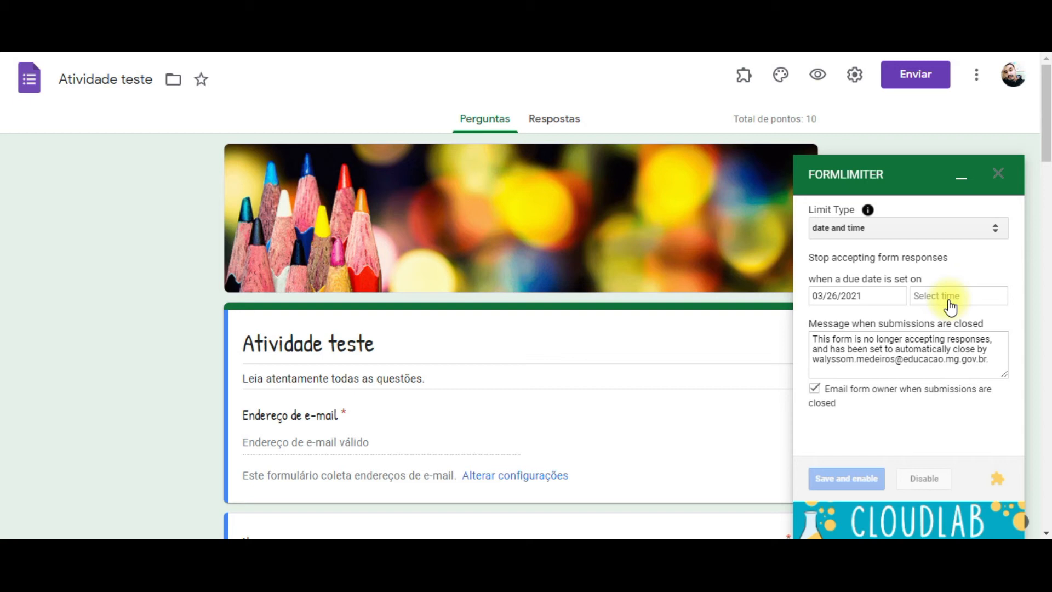
left_click(955, 297)
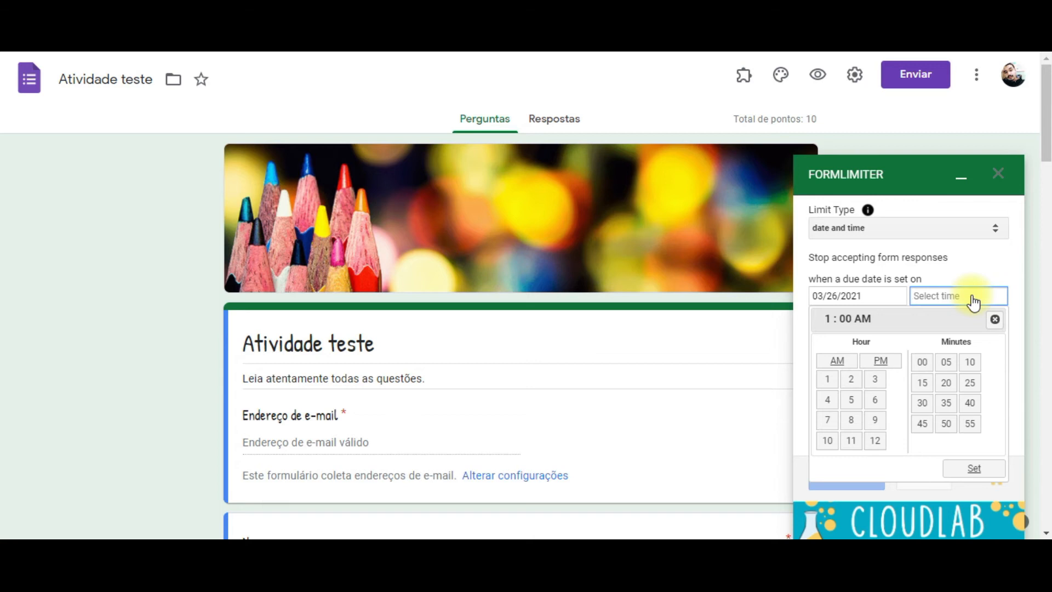
left_click(850, 442)
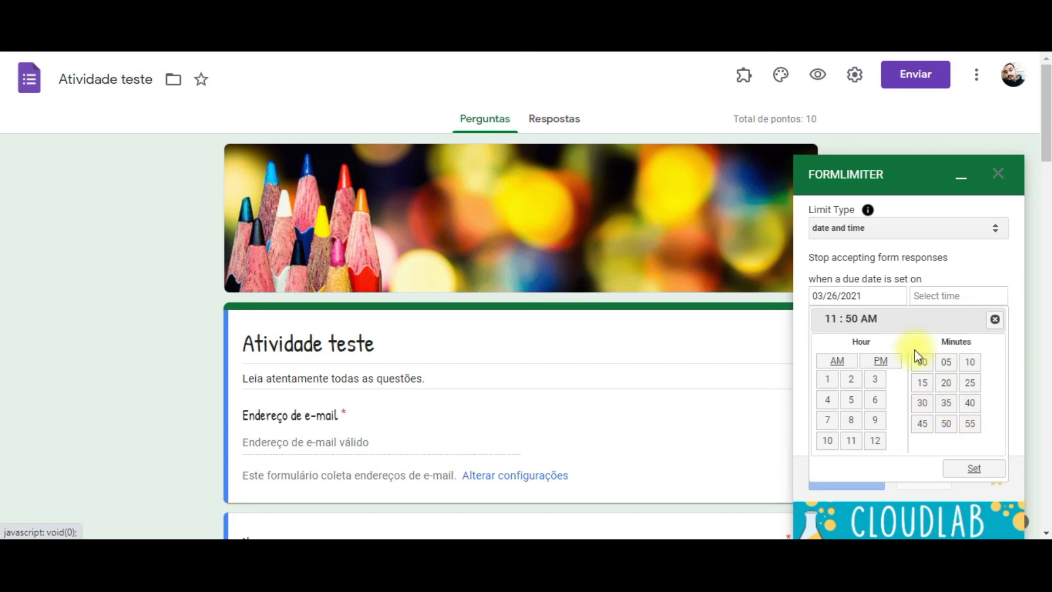
left_click(880, 360)
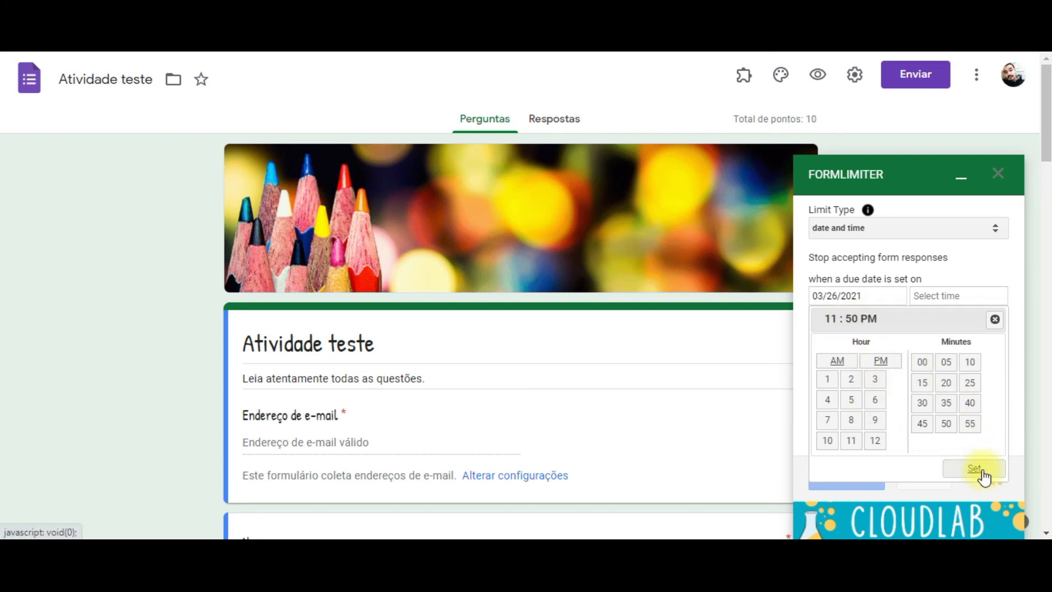
left_click(980, 474)
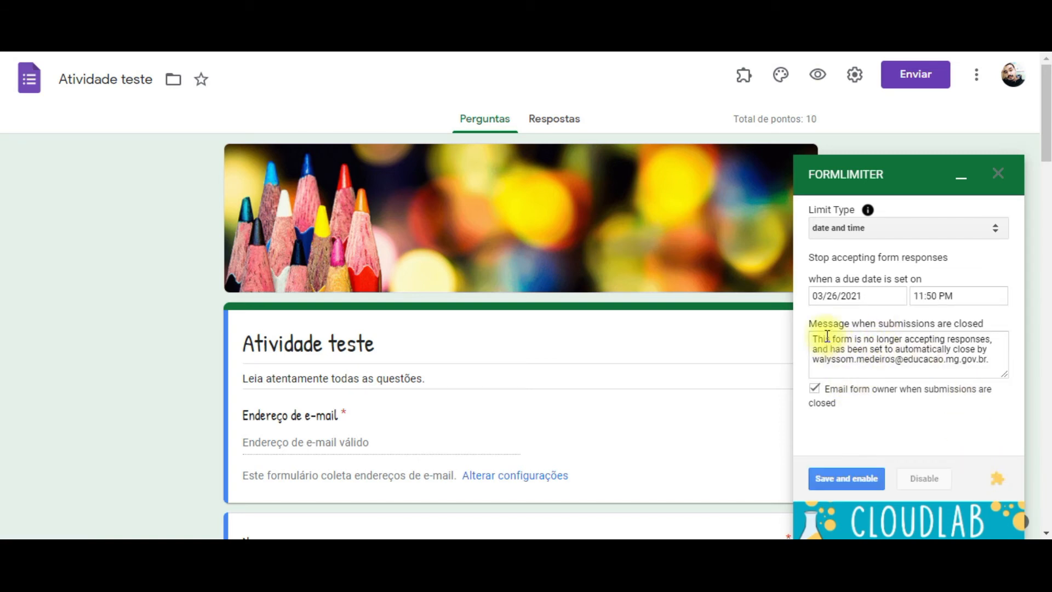
Replace formLimiter's closed-submissions message with "Não é possível responder o formulário!", save and enable the limit, and minimize the add-on
left_click_drag(816, 341, 1001, 355)
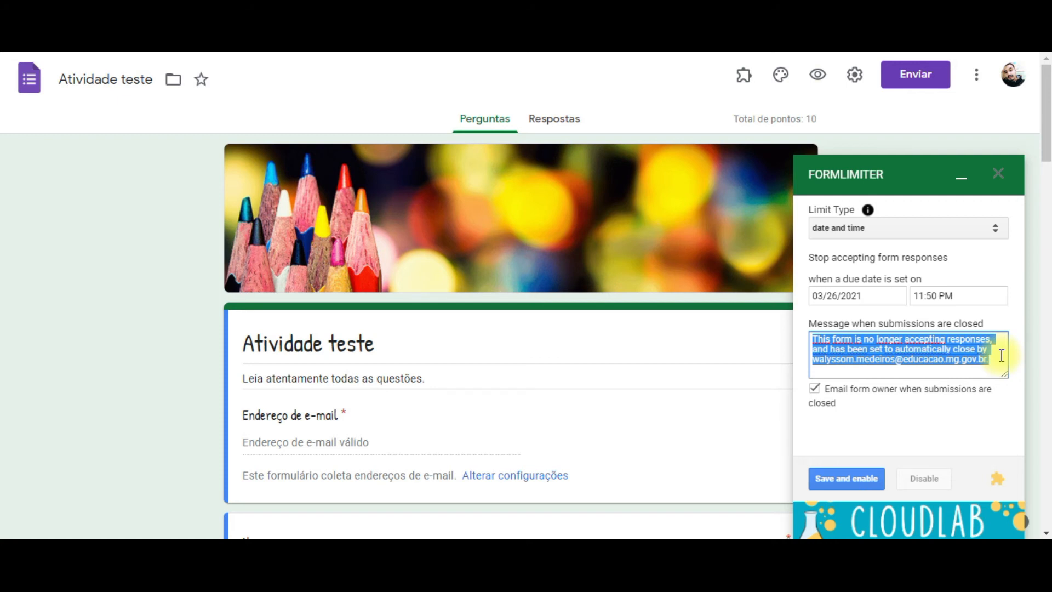
key("BackSpace")
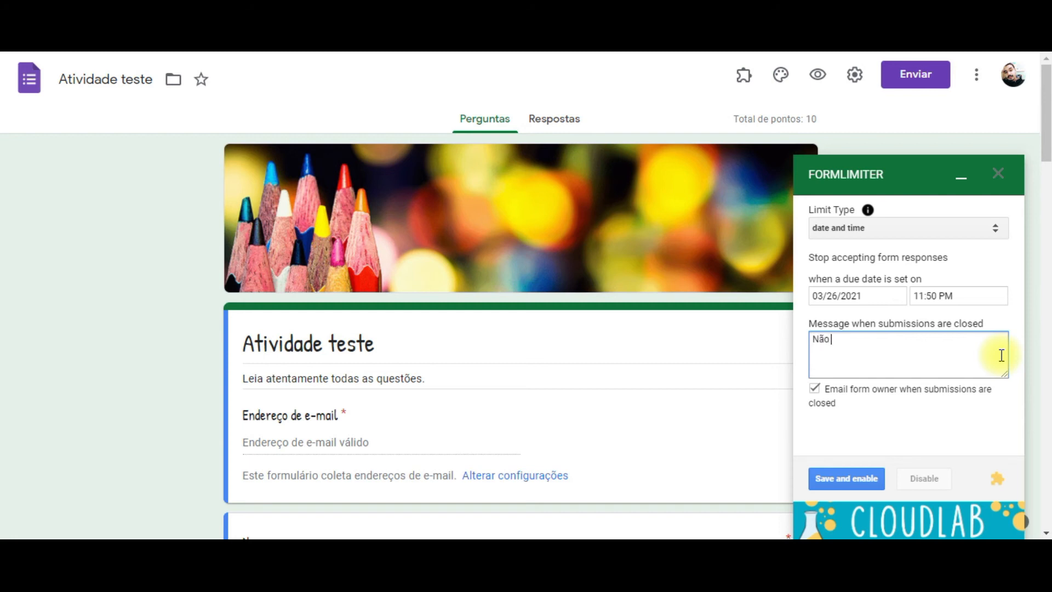
type("esponder o formulário!")
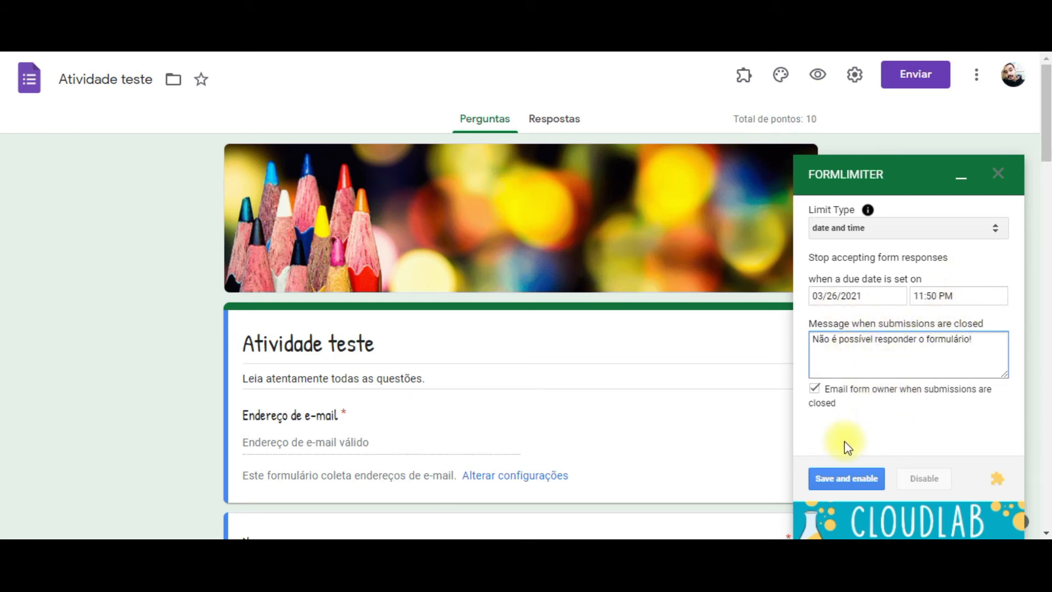
left_click(851, 487)
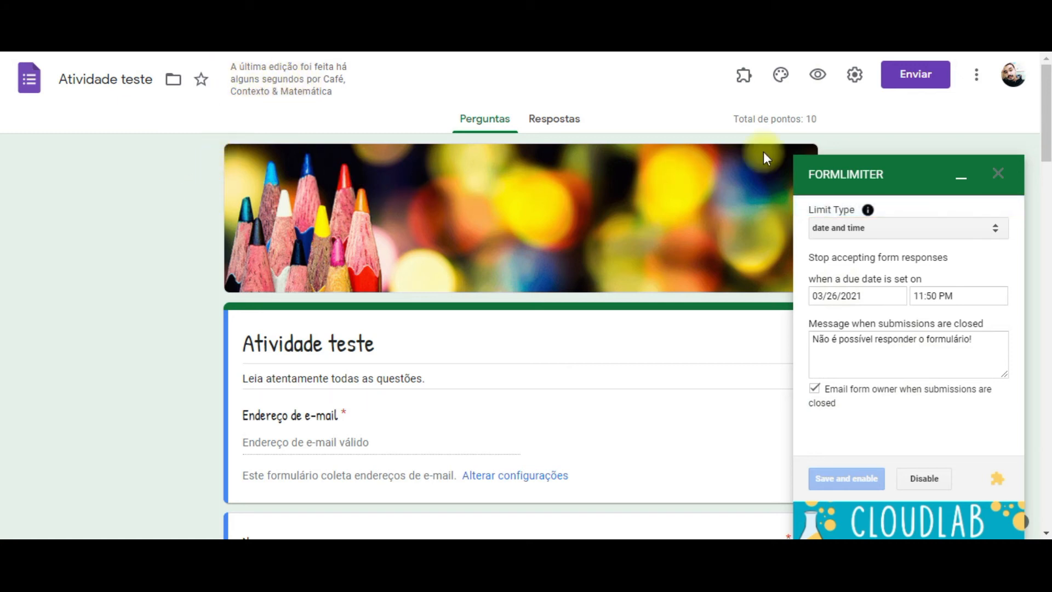
left_click(961, 180)
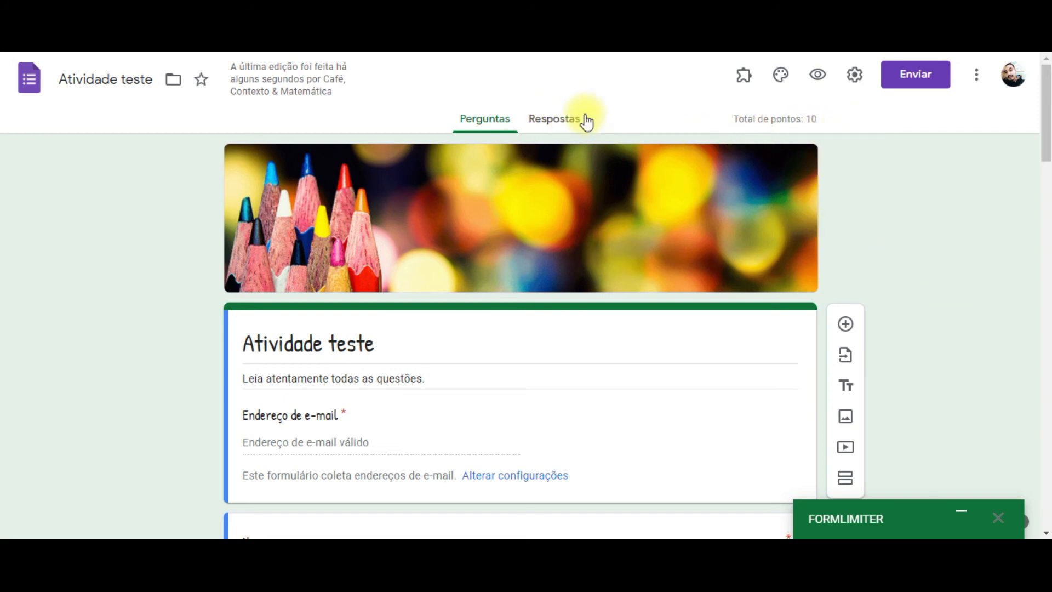
Try turning off response acceptance with a custom participant message, clear the message and resume accepting responses
left_click(556, 122)
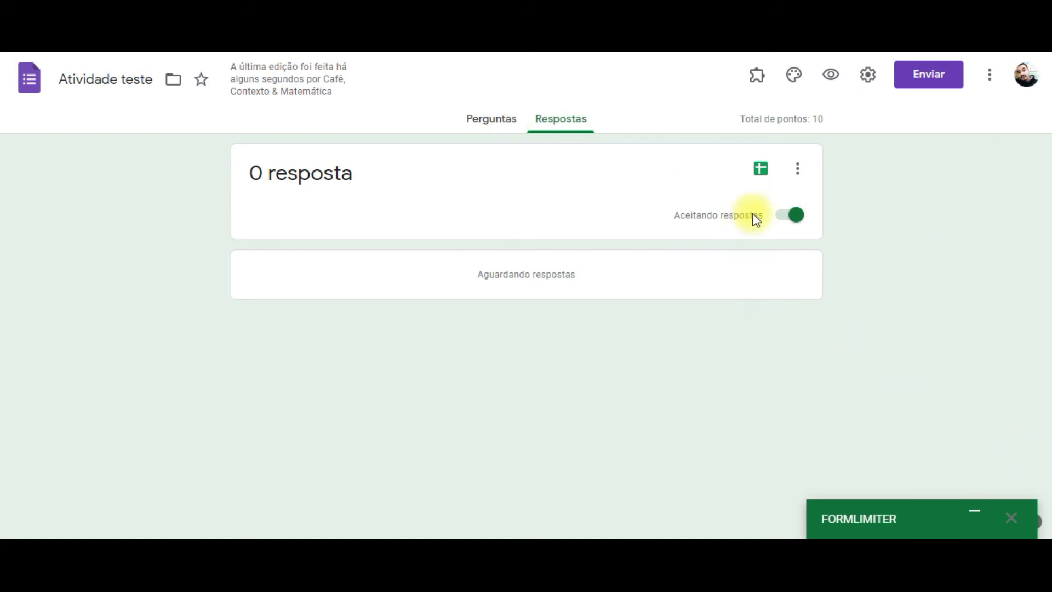
left_click(796, 216)
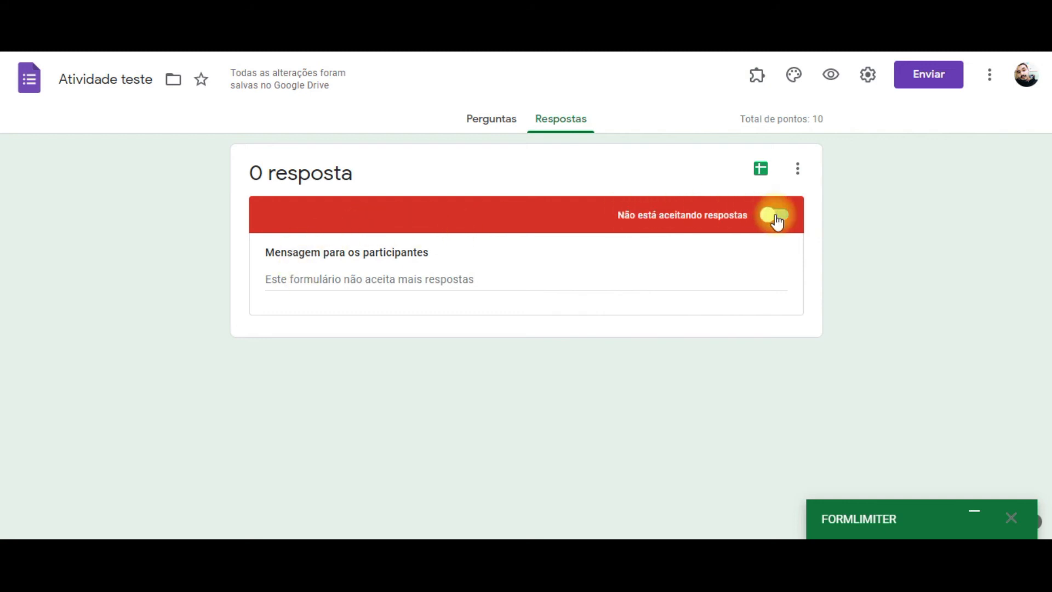
left_click(270, 278)
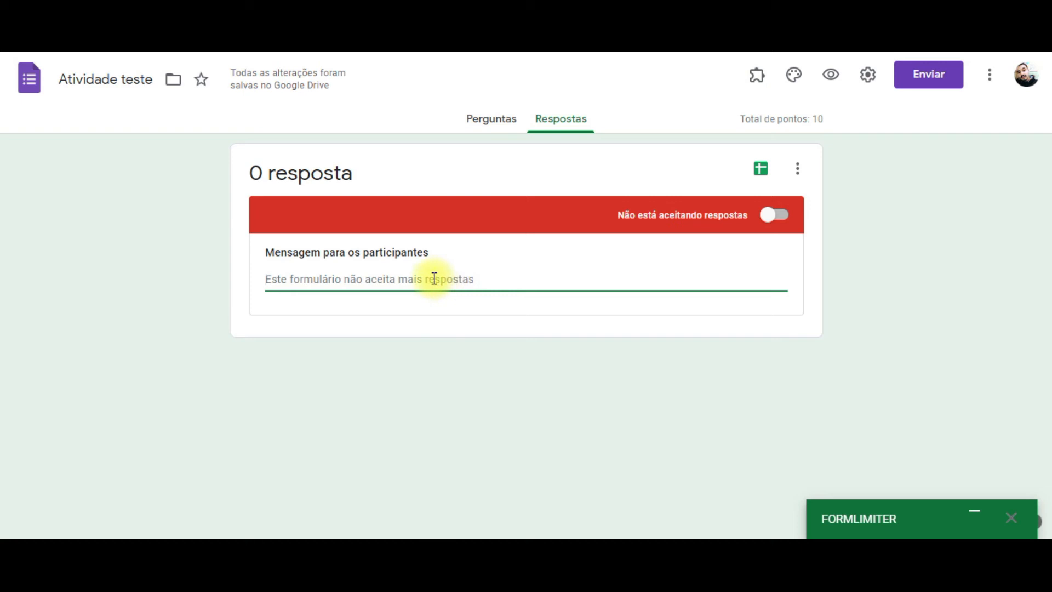
type("akhfsáhef[iqn")
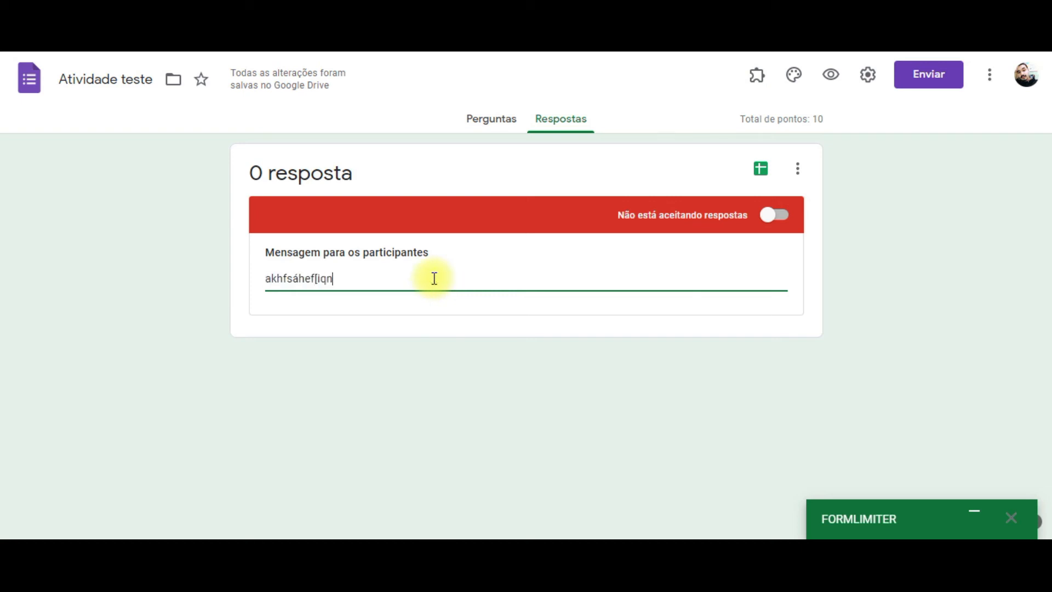
key("BackSpace")
key("BackSpace")
key("BackSpace")
key("BackSpace")
key("BackSpace")
key("BackSpace")
key("BackSpace")
key("BackSpace")
key("BackSpace")
key("BackSpace")
key("BackSpace")
key("BackSpace")
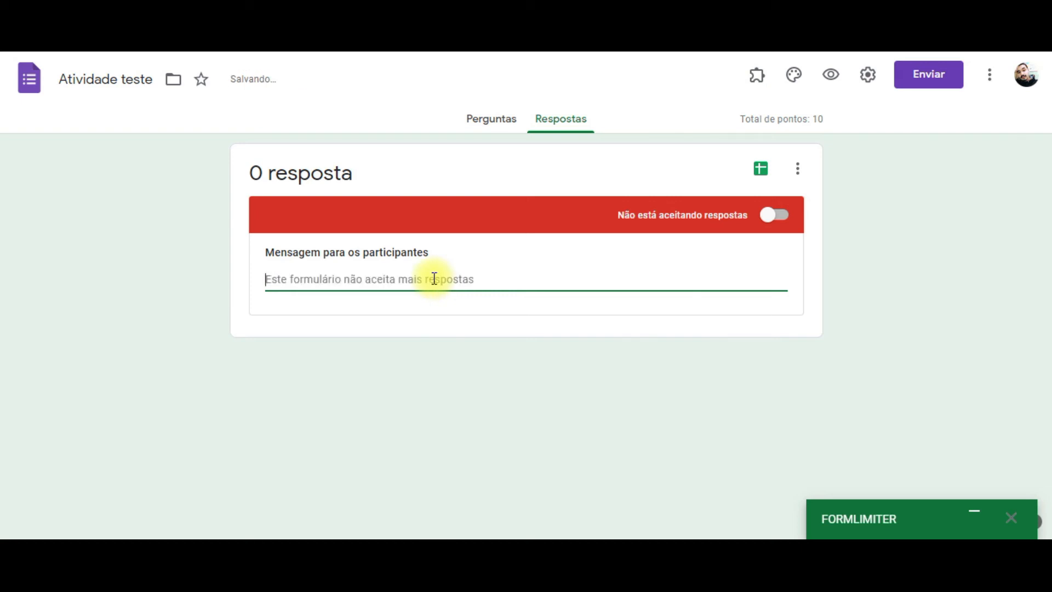
left_click(774, 214)
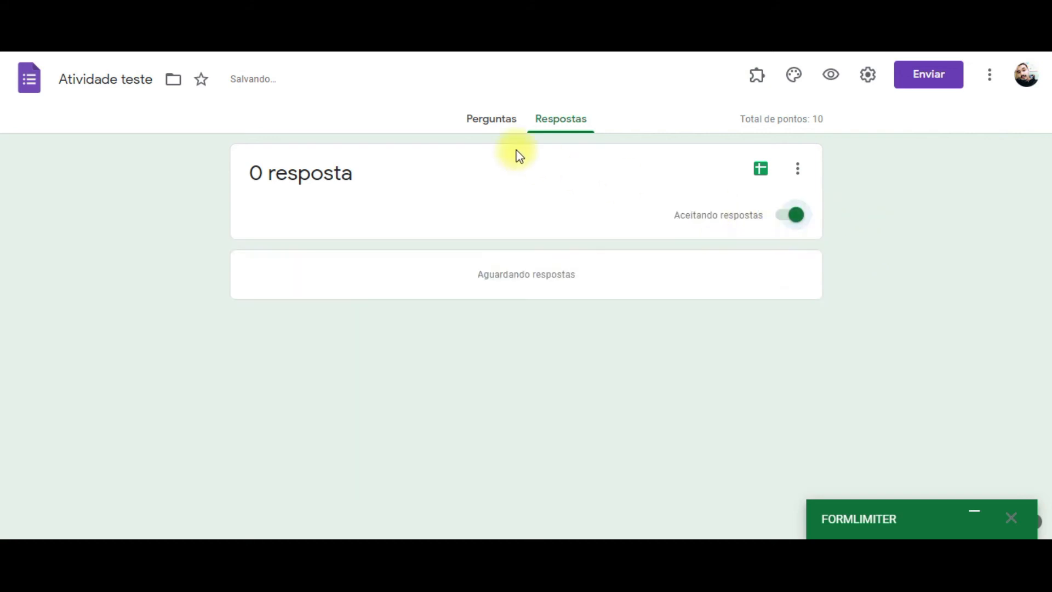
left_click(504, 114)
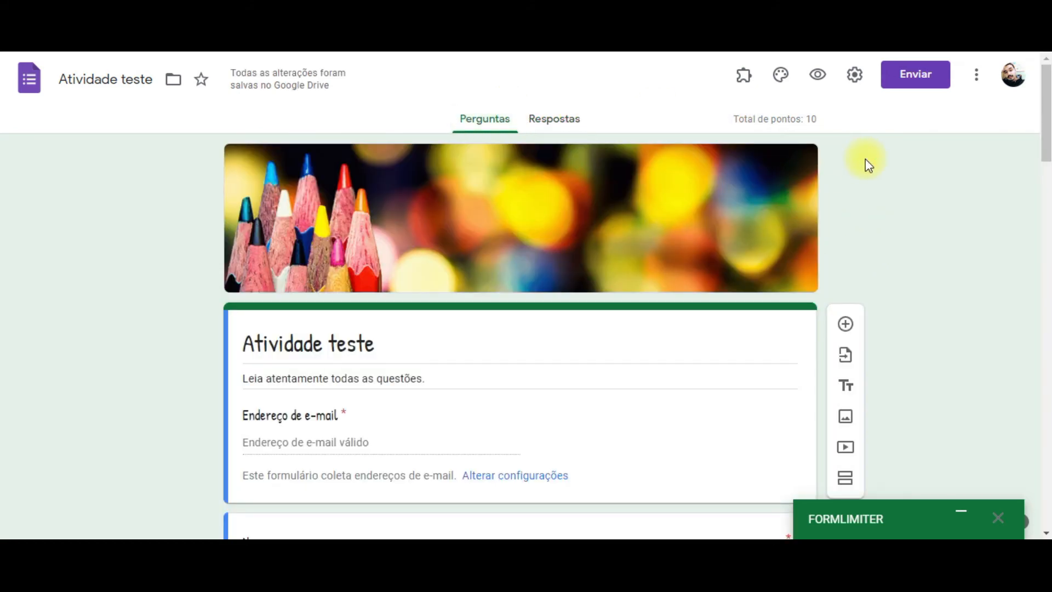
left_click(561, 124)
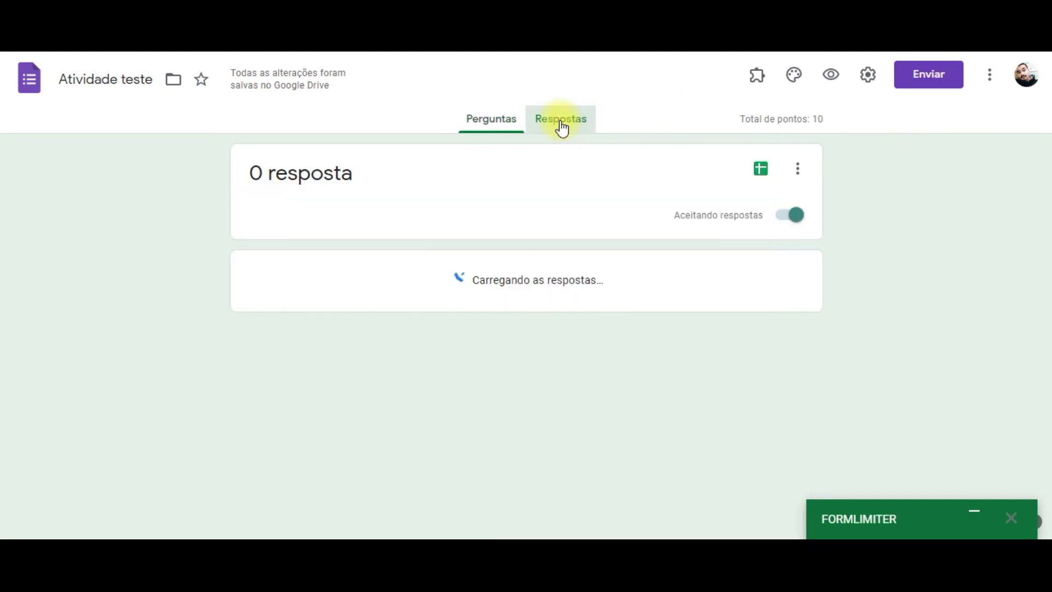
left_click(499, 121)
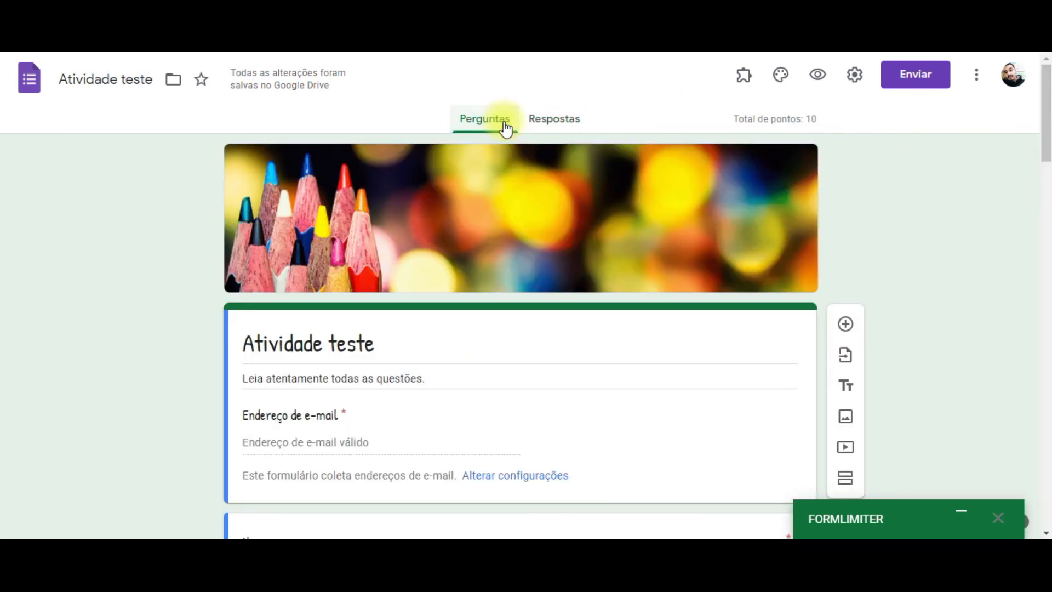
left_click(547, 119)
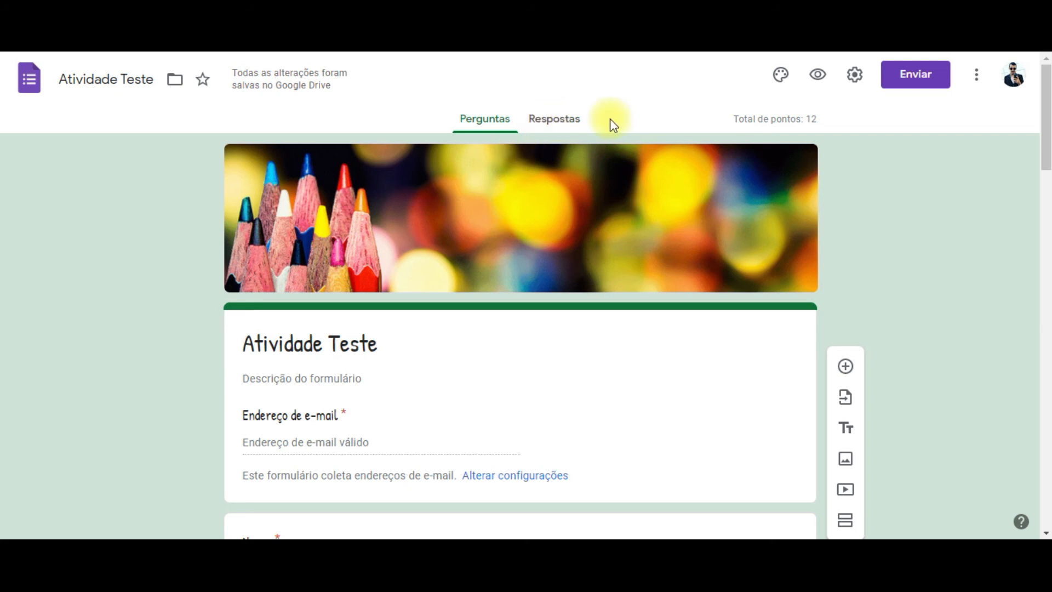
Look through the questions of the 12-point "Atividade Teste" form that has no description
scroll(230, 317, "down", 10)
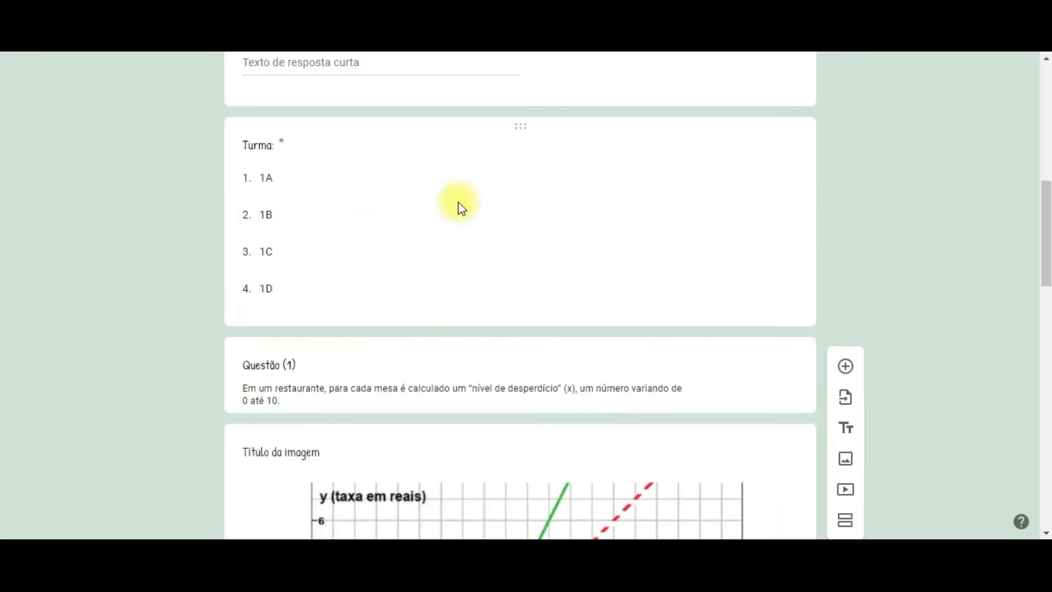
scroll(457, 201, "down", 14)
scroll(531, 253, "up", 20)
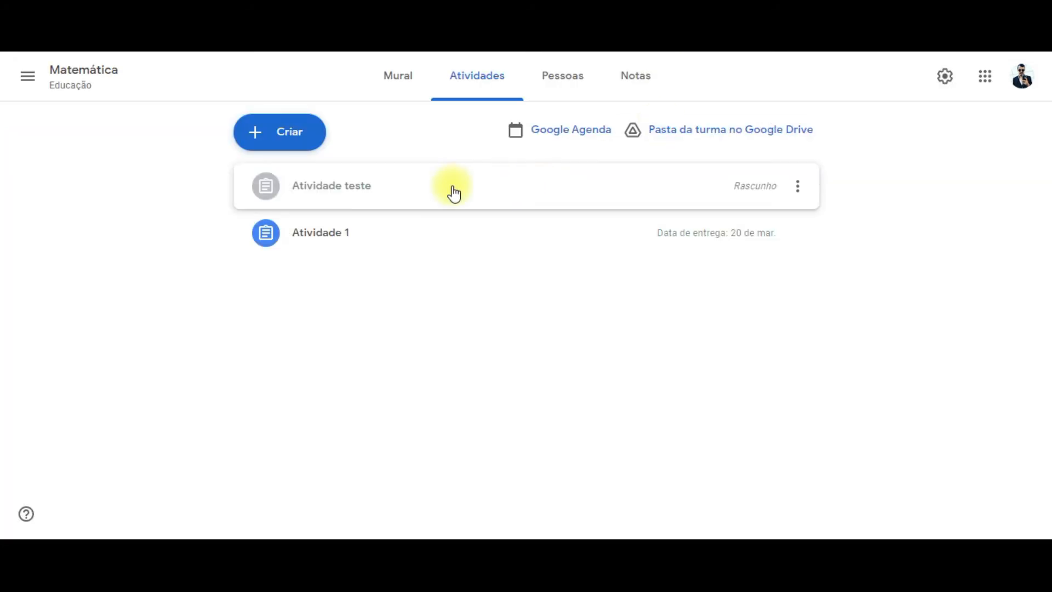
Edit the "Atividade teste" assignment in the Matemática class on Google Classroom, save it as a draft and reopen it for editing
left_click(344, 189)
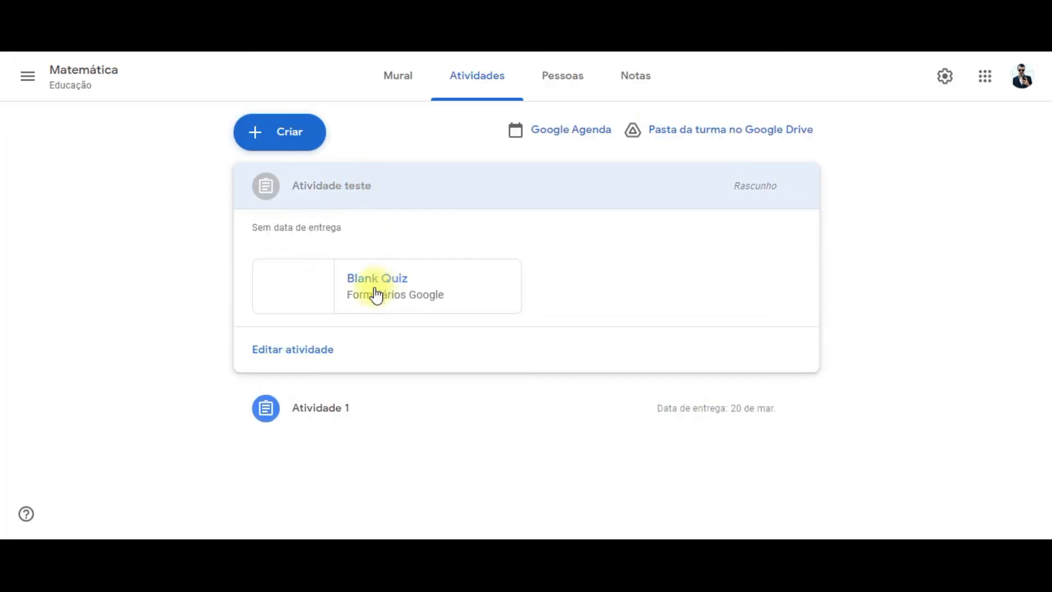
left_click(289, 356)
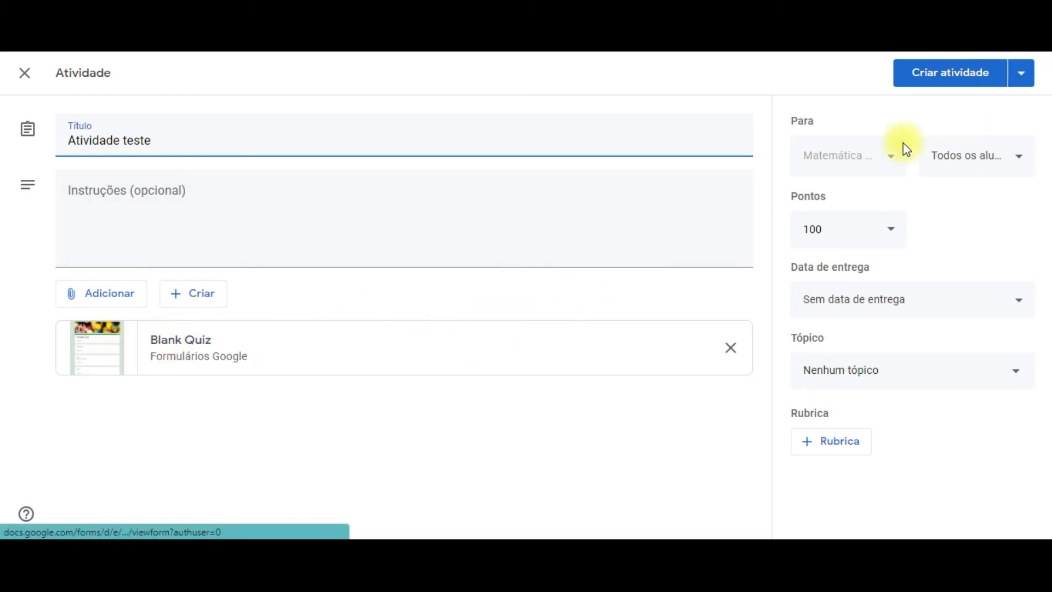
left_click(1021, 73)
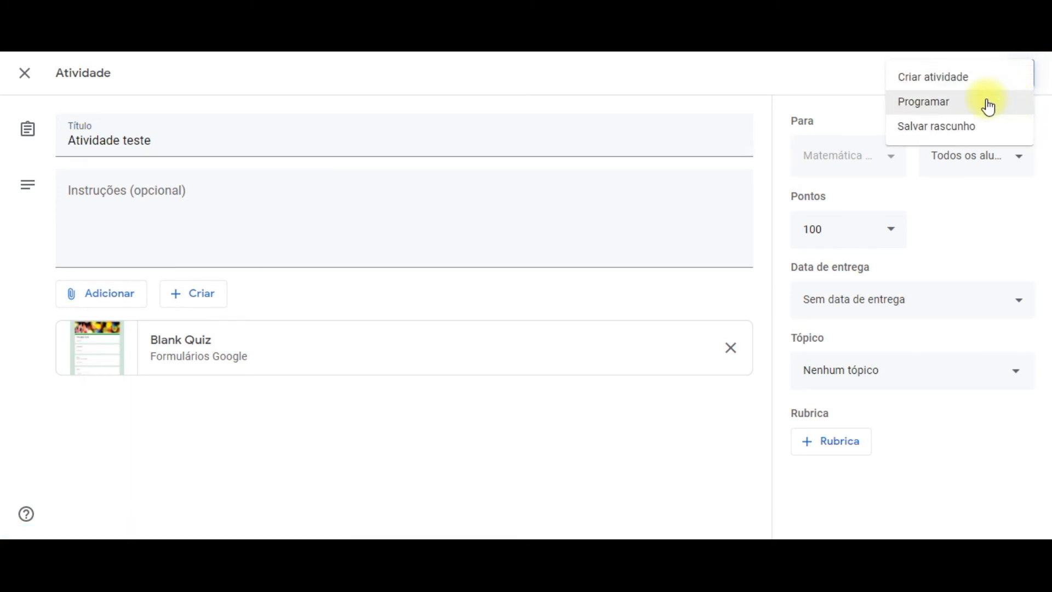
left_click(972, 127)
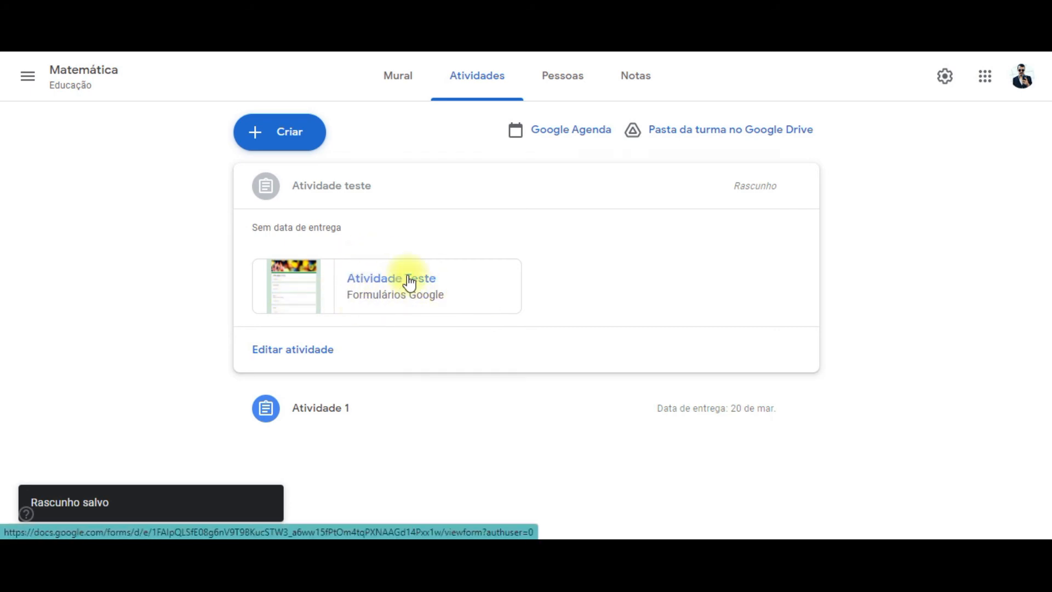
left_click(295, 351)
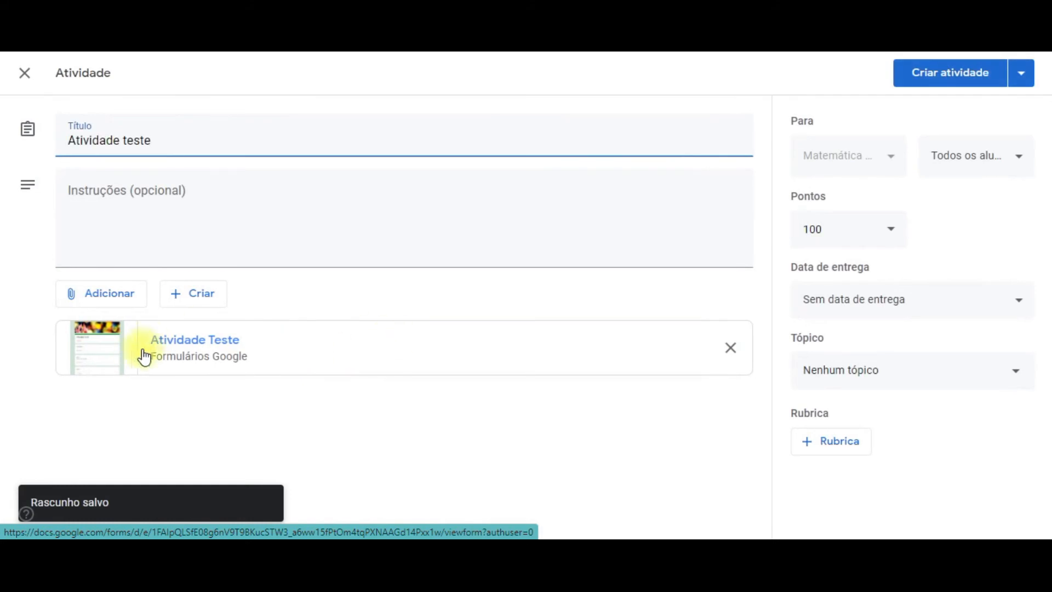
Try out placeholder text in the assignment's instructions and clear it
left_click(477, 193)
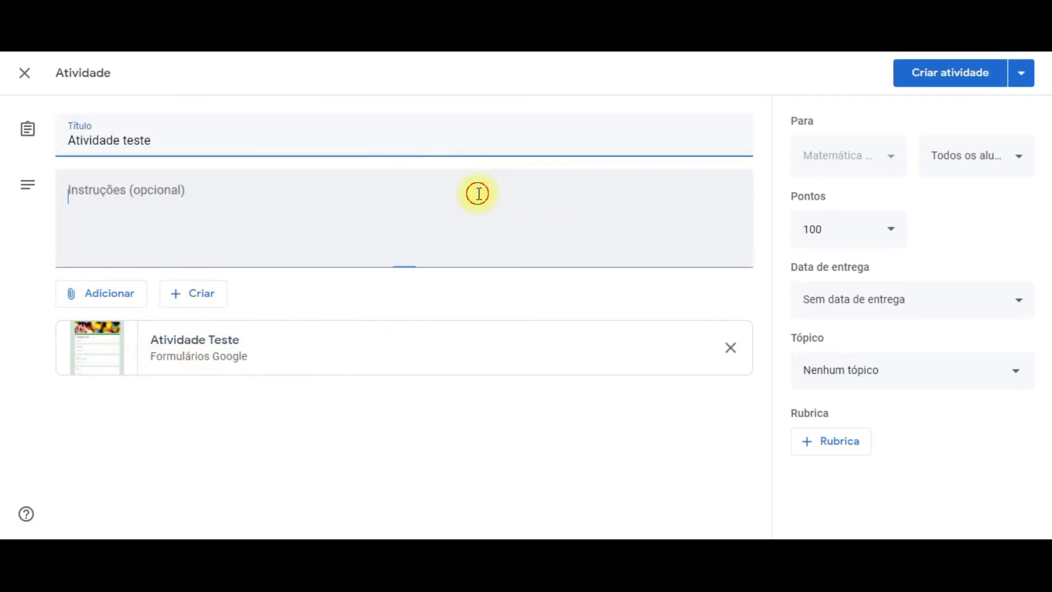
type("alkfhiwan")
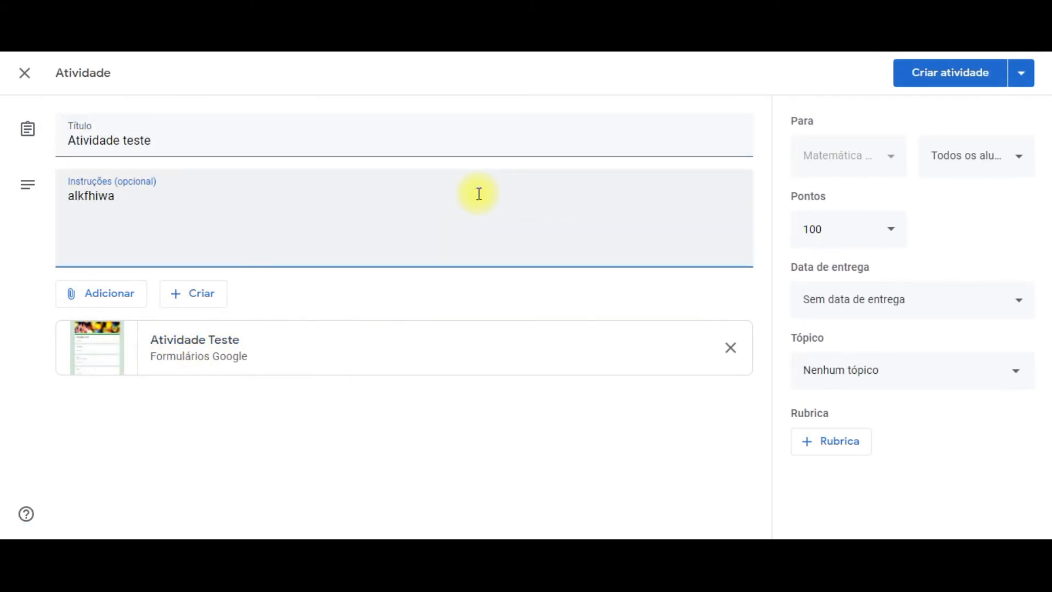
key("BackSpace")
key("BackSpace")
key("BackSpace")
key("BackSpace")
key("BackSpace")
Set the assignment's points to 12 and check the list of students it is assigned to
left_click(836, 218)
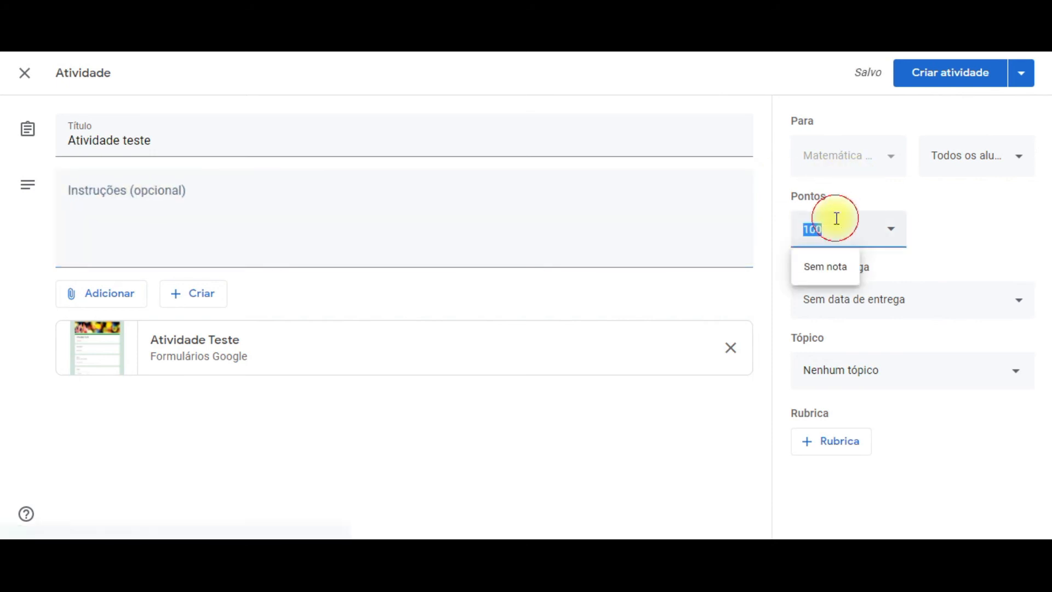
type("12")
left_click(949, 217)
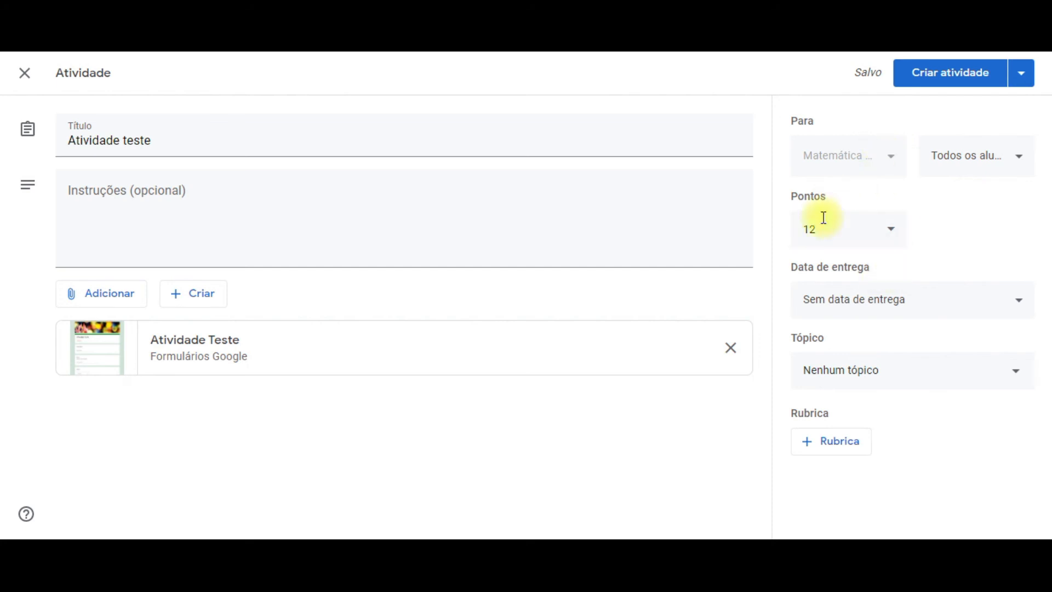
left_click(1022, 163)
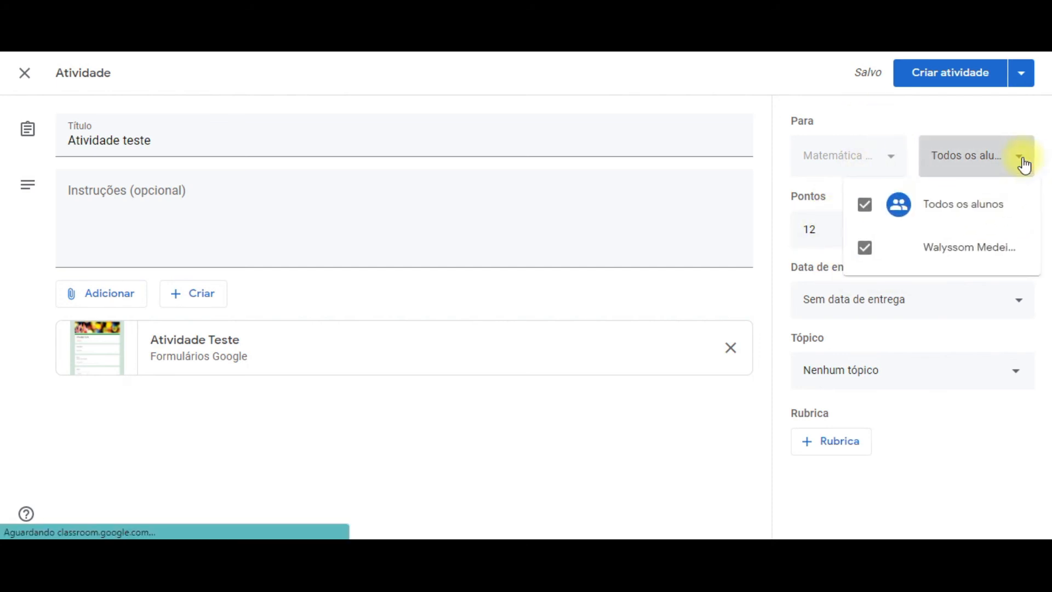
left_click(1016, 163)
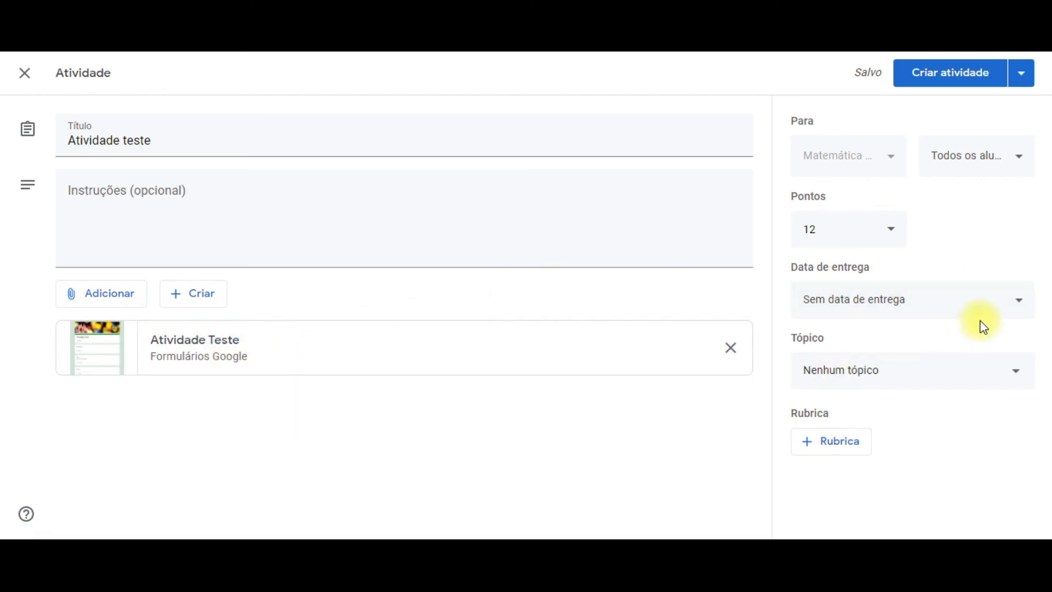
Set the assignment's due date to 26 March 2021 at 23:50
left_click(993, 316)
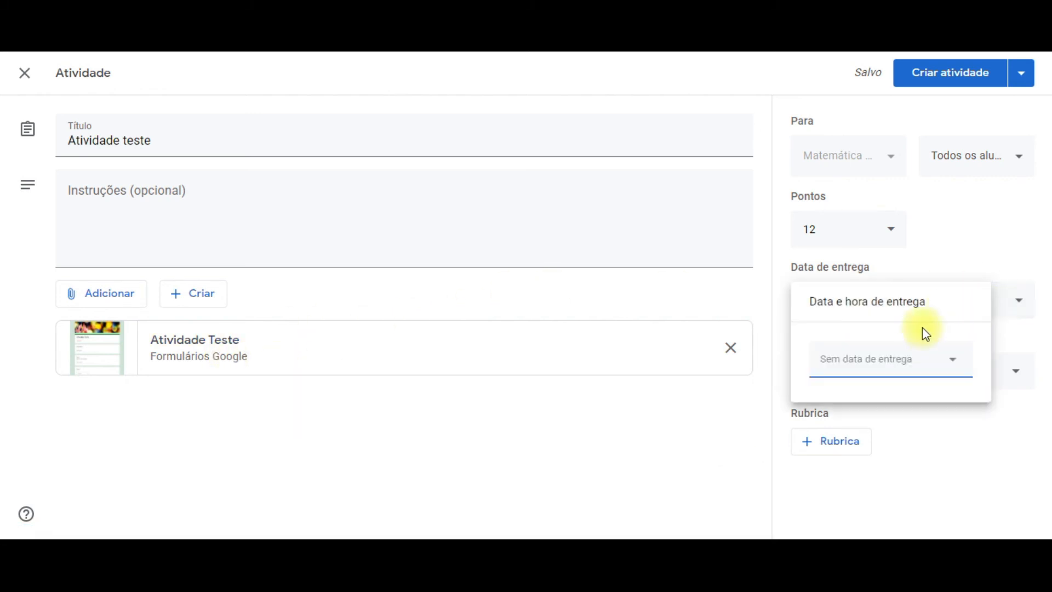
left_click(945, 370)
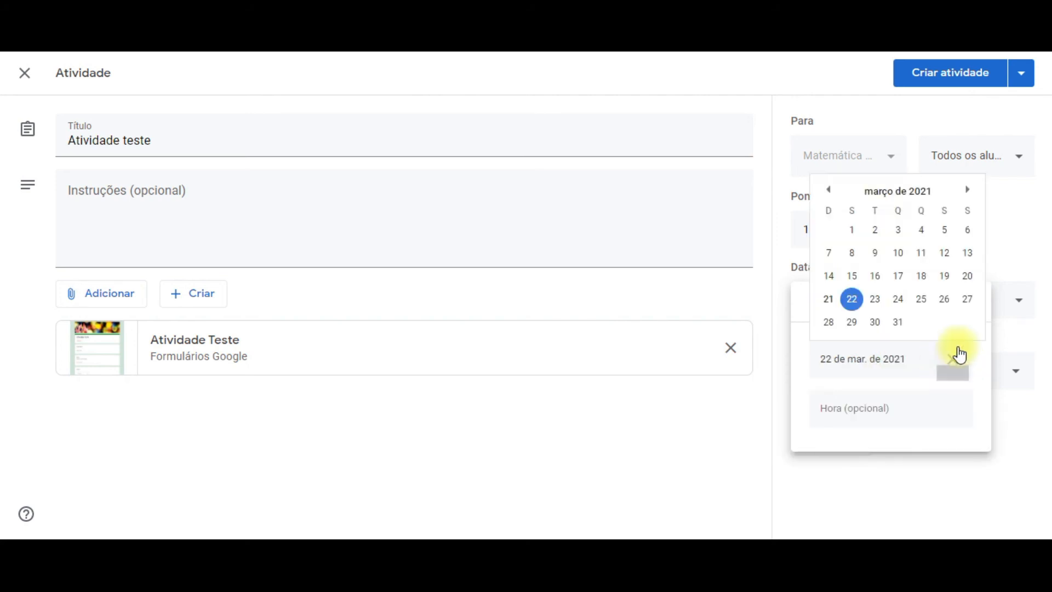
left_click(943, 303)
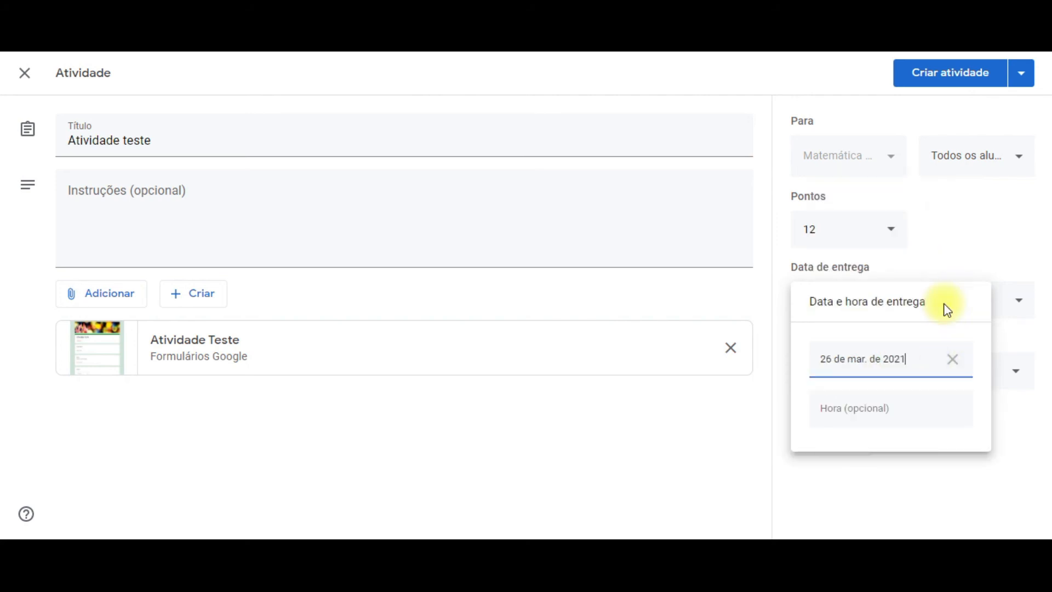
left_click(878, 404)
left_click(875, 410)
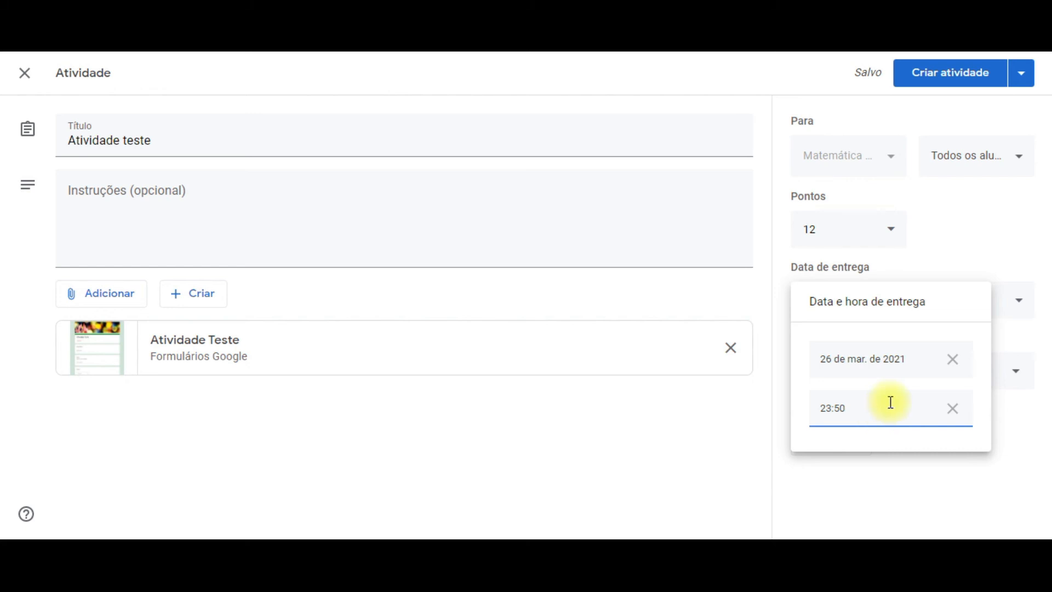
left_click(939, 261)
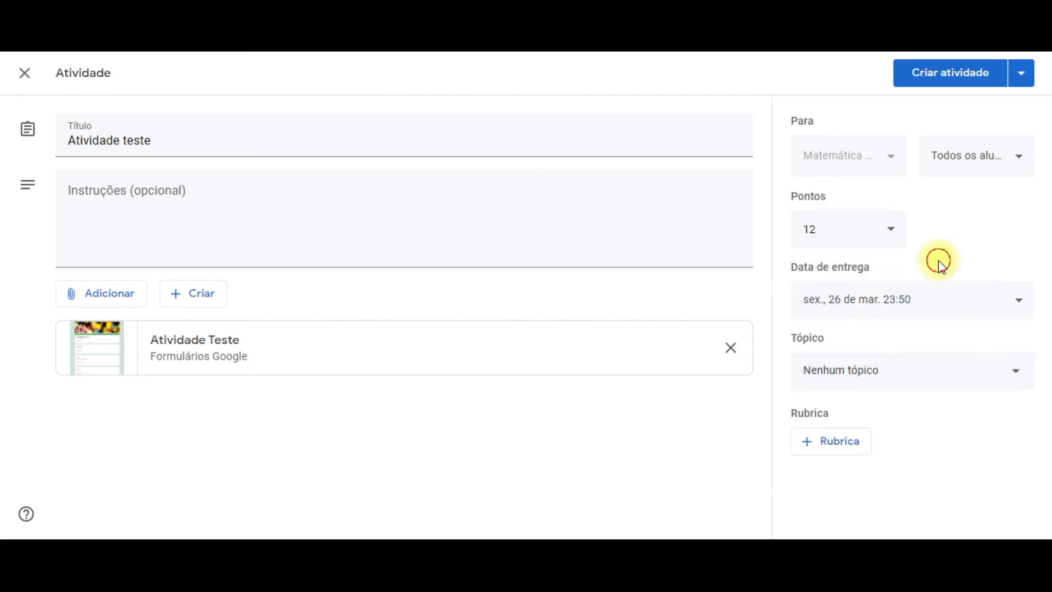
double_click(939, 265)
left_click(965, 254)
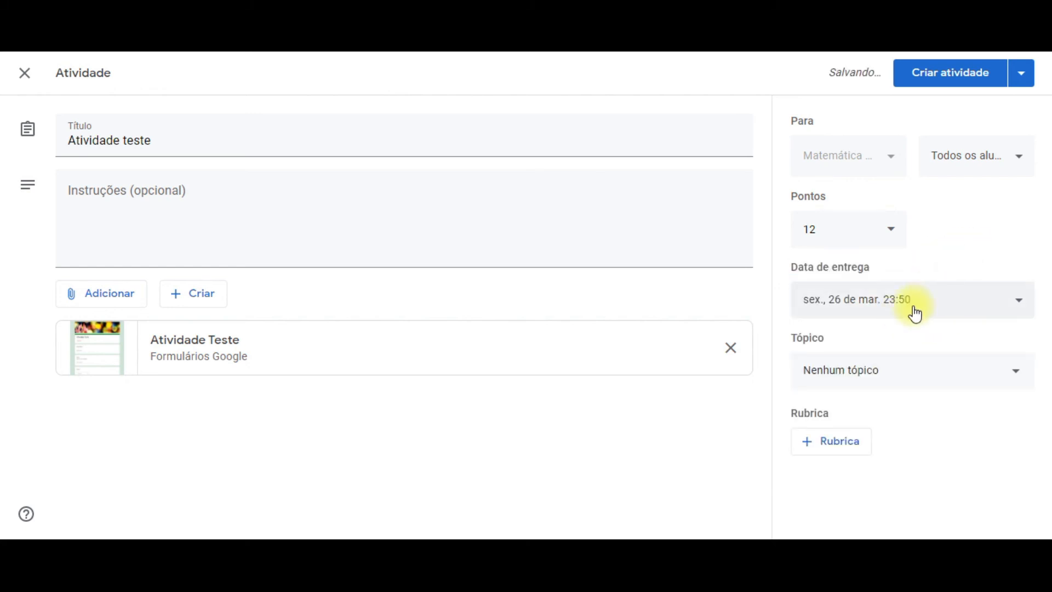
Create the topic "Atividades" for the "Atividade teste" assignment
left_click(912, 375)
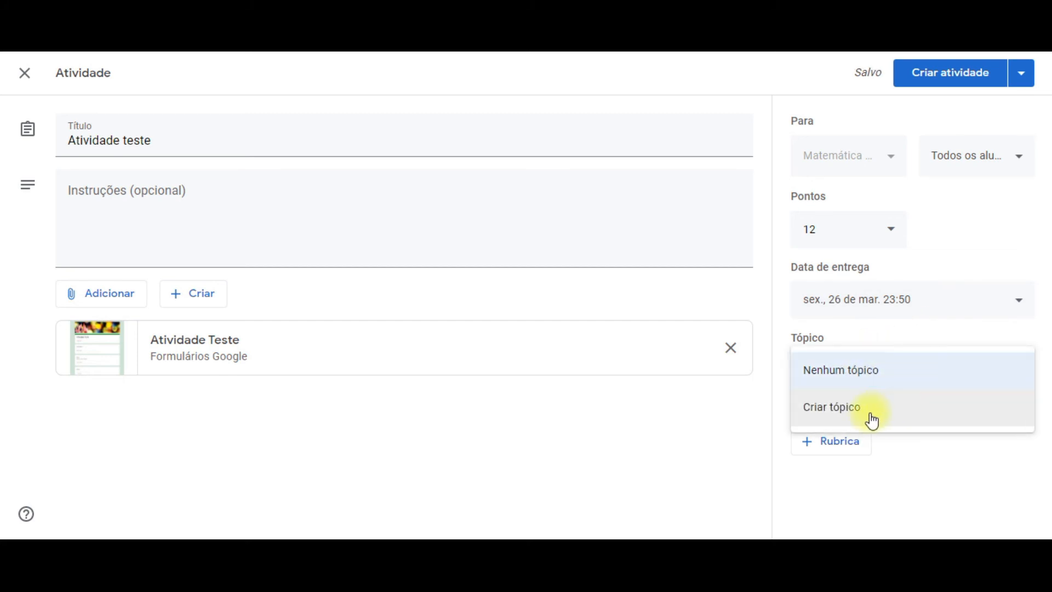
left_click(906, 345)
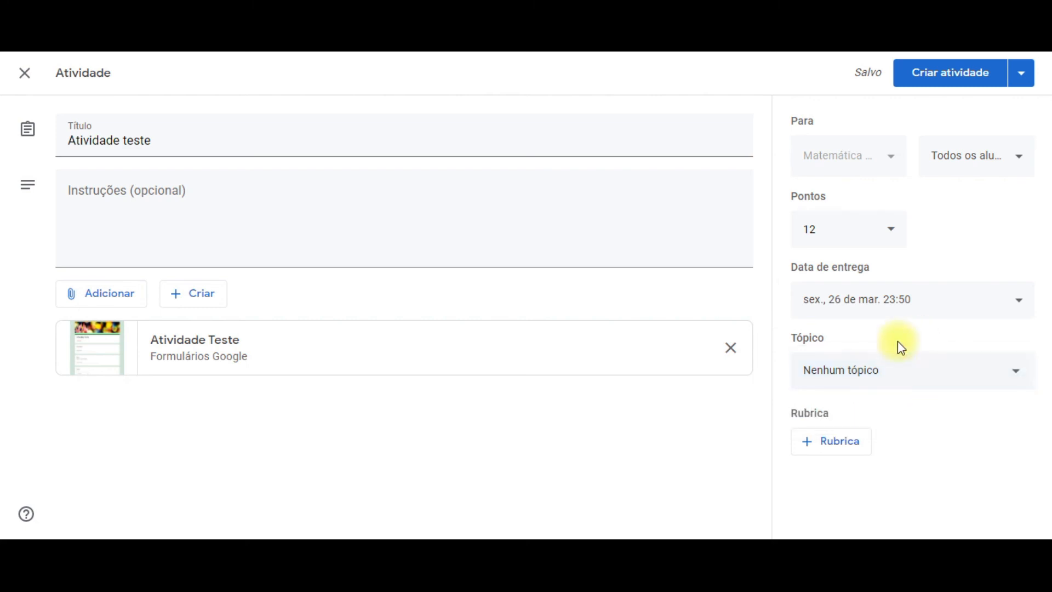
left_click(887, 375)
left_click(862, 407)
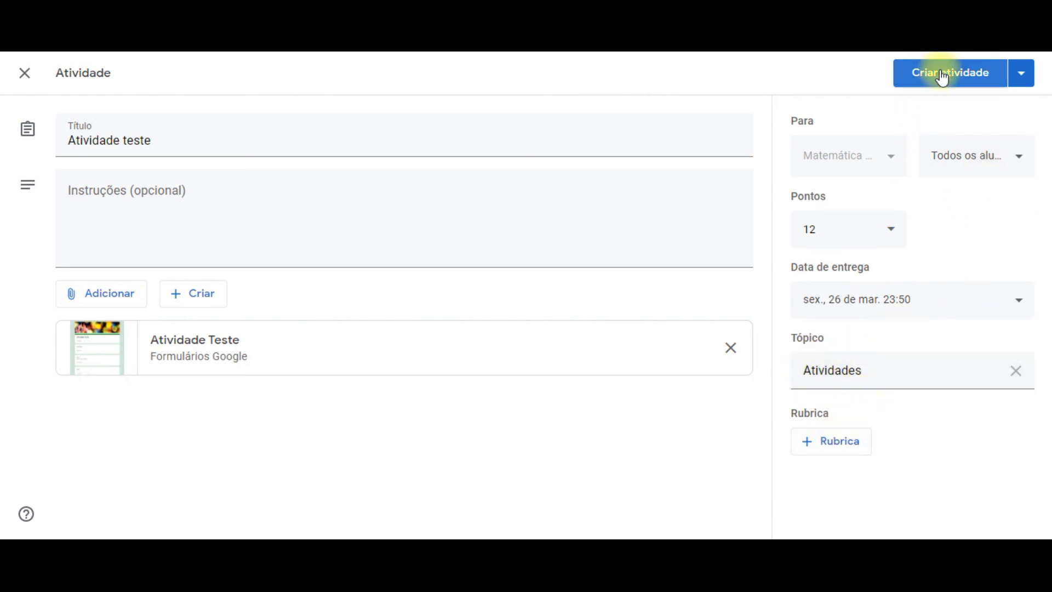
Publish "Atividade teste" to the Matemática class and view its entry under the Atividades topic
left_click(956, 80)
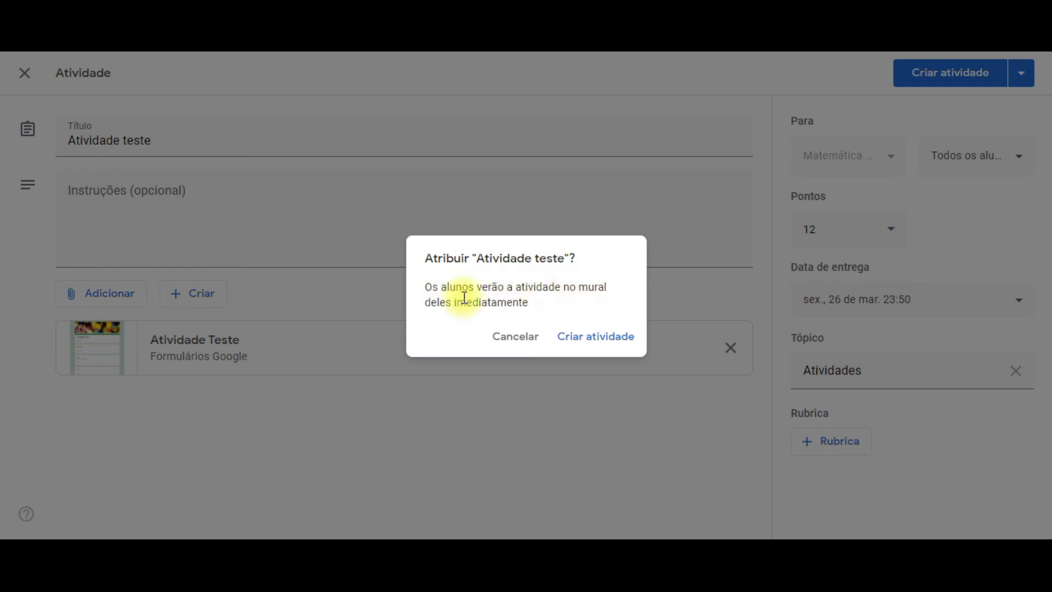
left_click(602, 342)
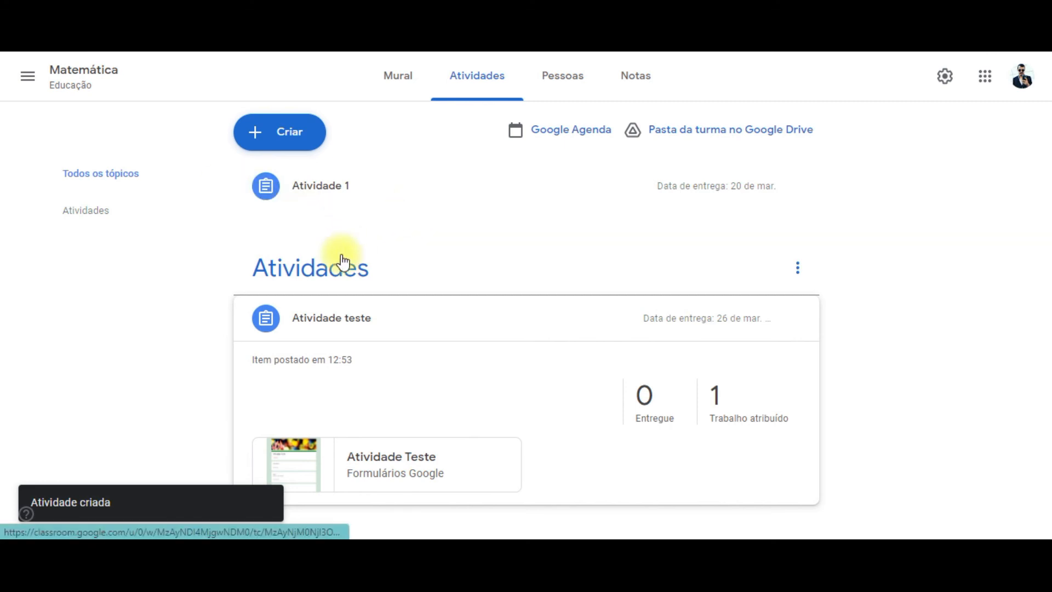
left_click(434, 317)
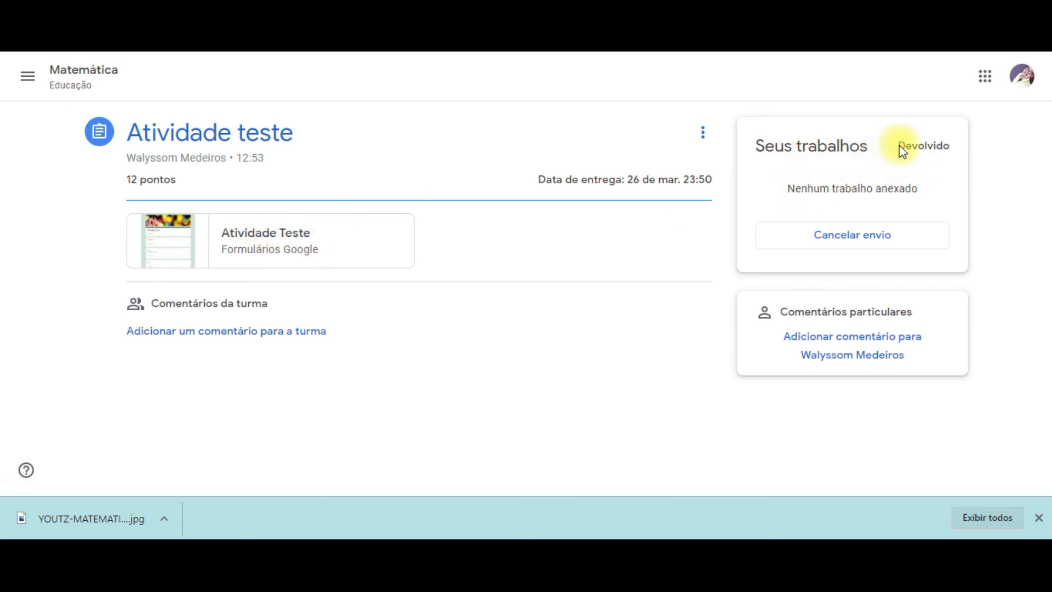
Examine the submission status of "Atividade teste" in the student's view and dismiss the downloads bar
left_click_drag(900, 146, 964, 146)
left_click(929, 143)
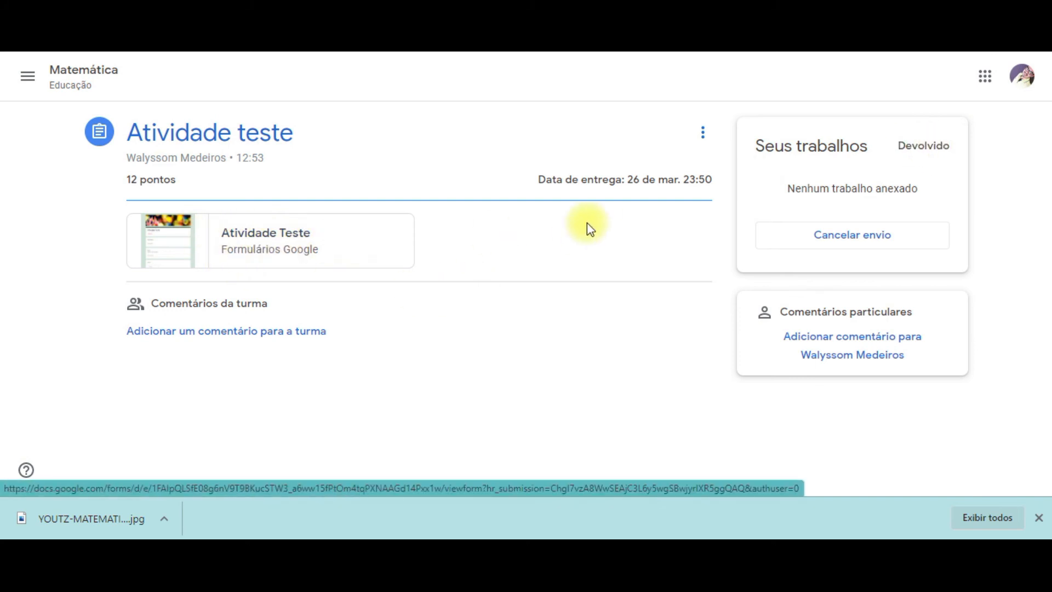
left_click_drag(901, 149, 951, 152)
left_click(941, 148)
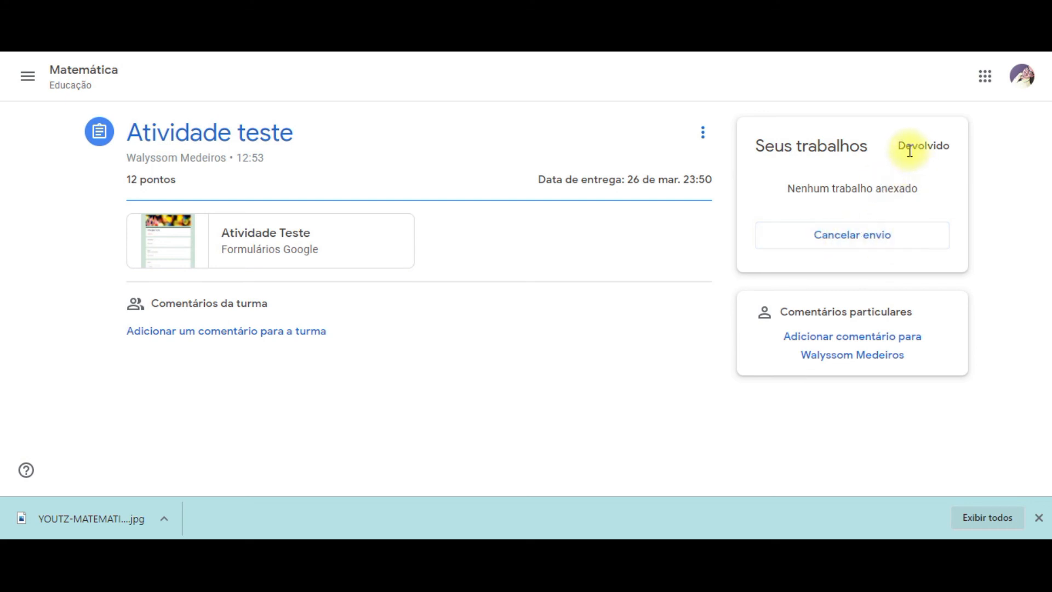
left_click_drag(903, 148, 943, 146)
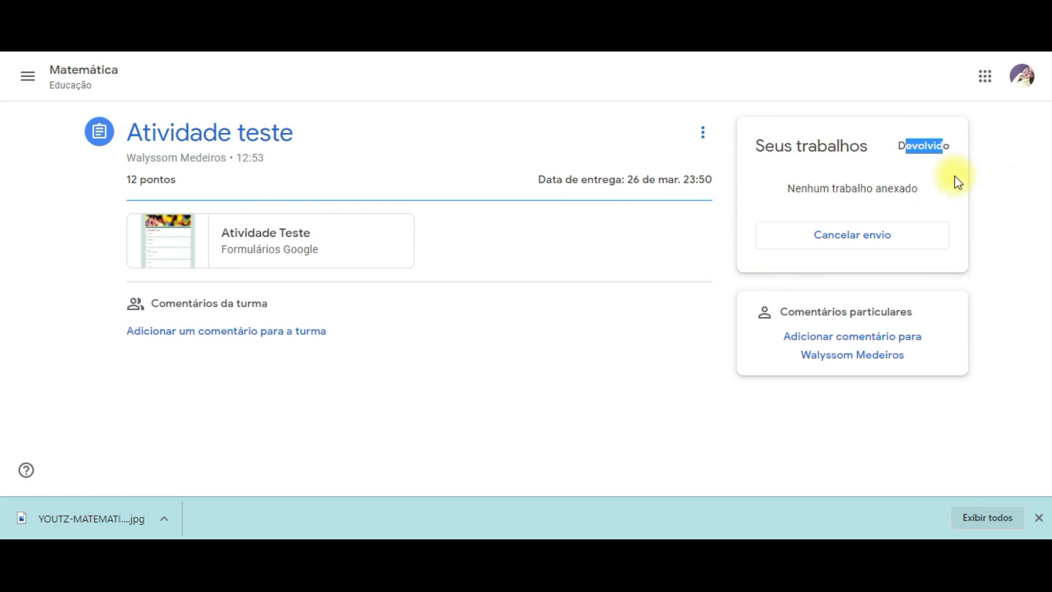
left_click(901, 145)
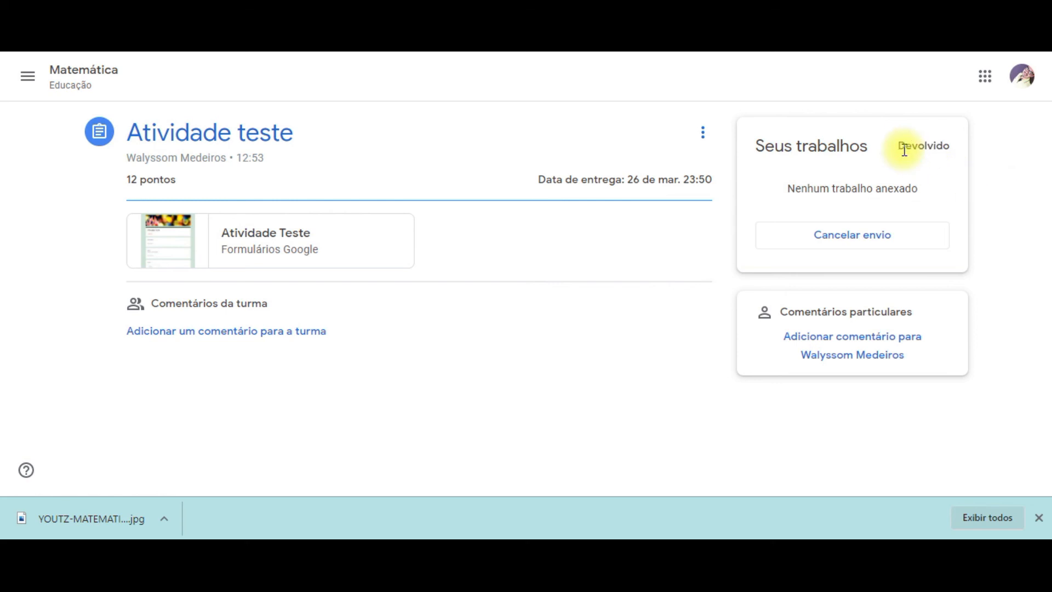
double_click(920, 145)
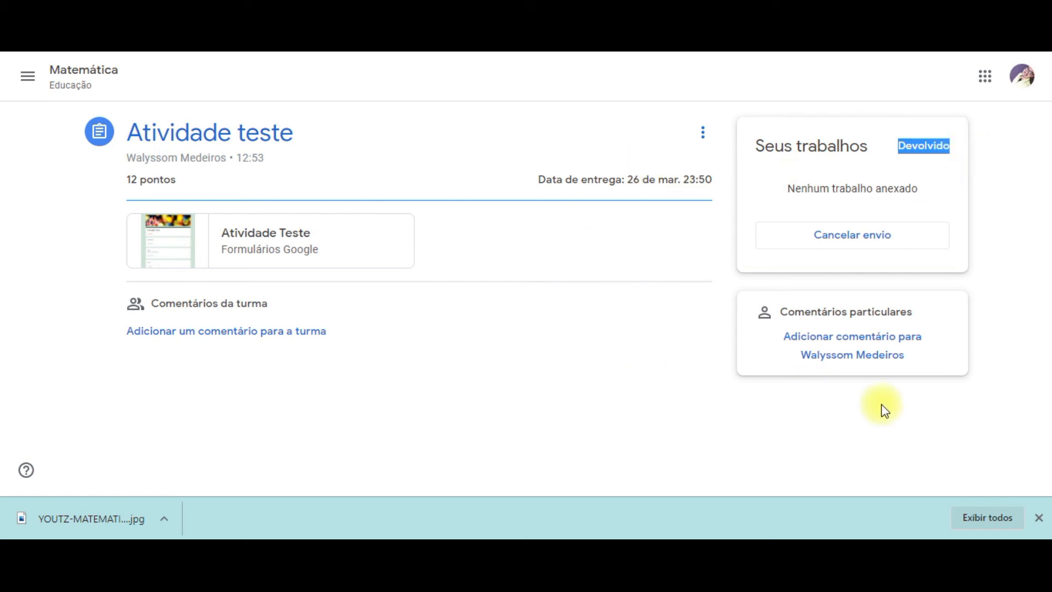
left_click(1039, 518)
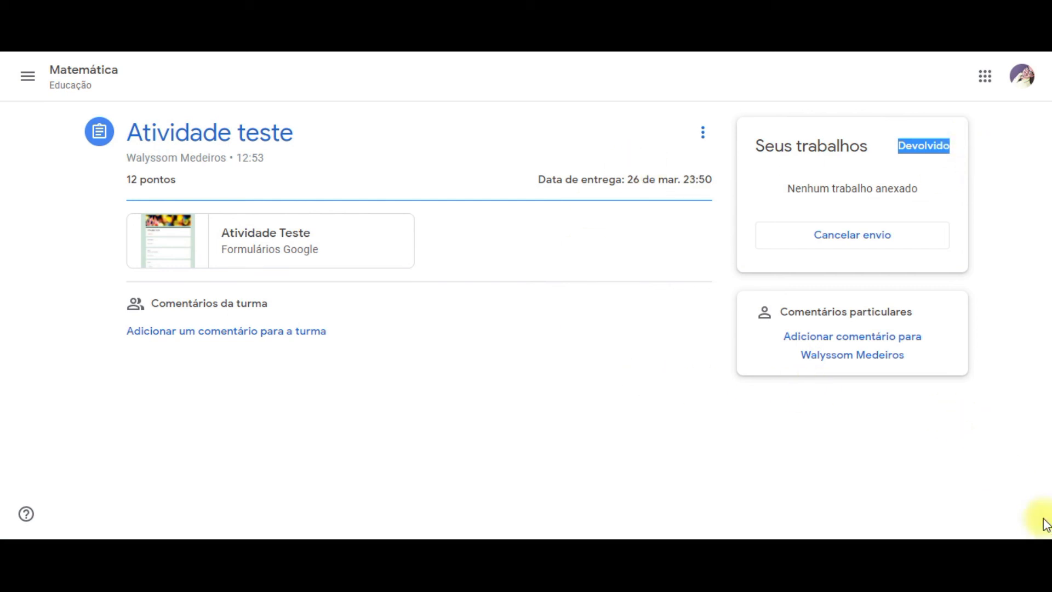
left_click(1019, 396)
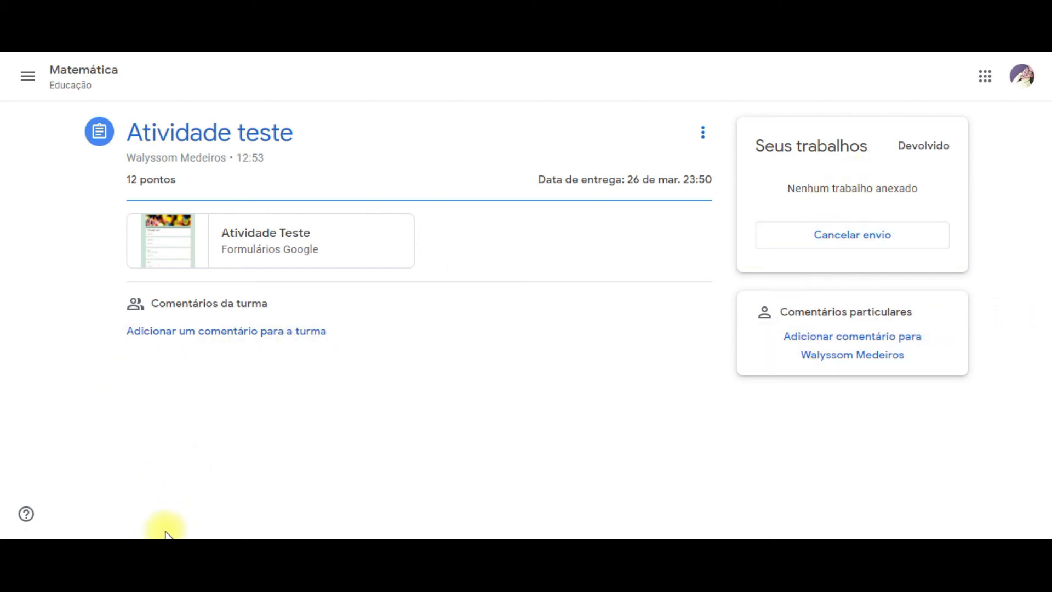
mouse_move(155, 537)
left_click(218, 480)
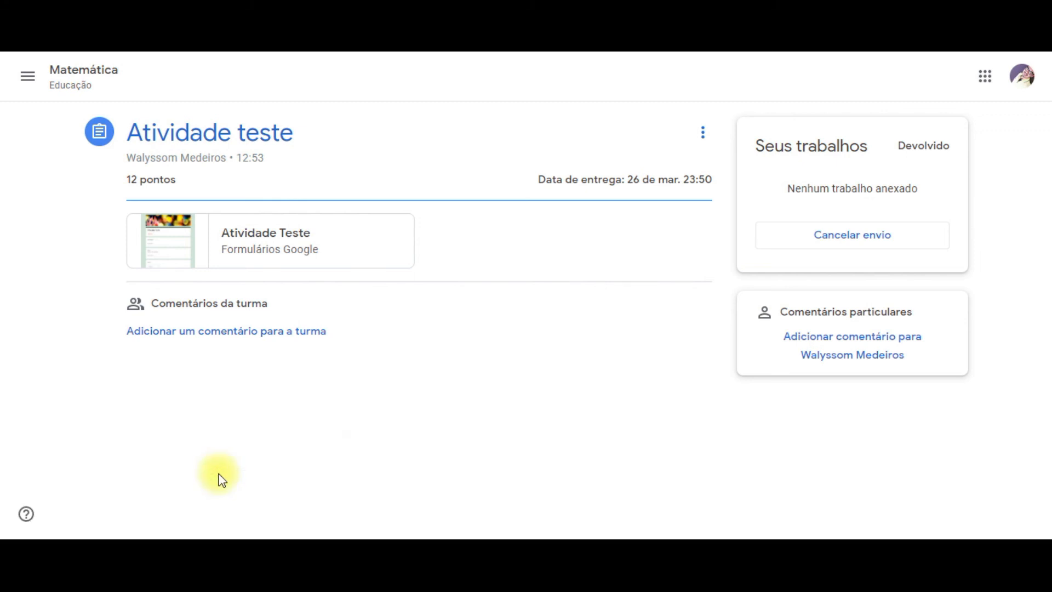
Switch to the teacher's view, check the work handed in for "Atividade teste", and open its attached form for editing
left_click(965, 10)
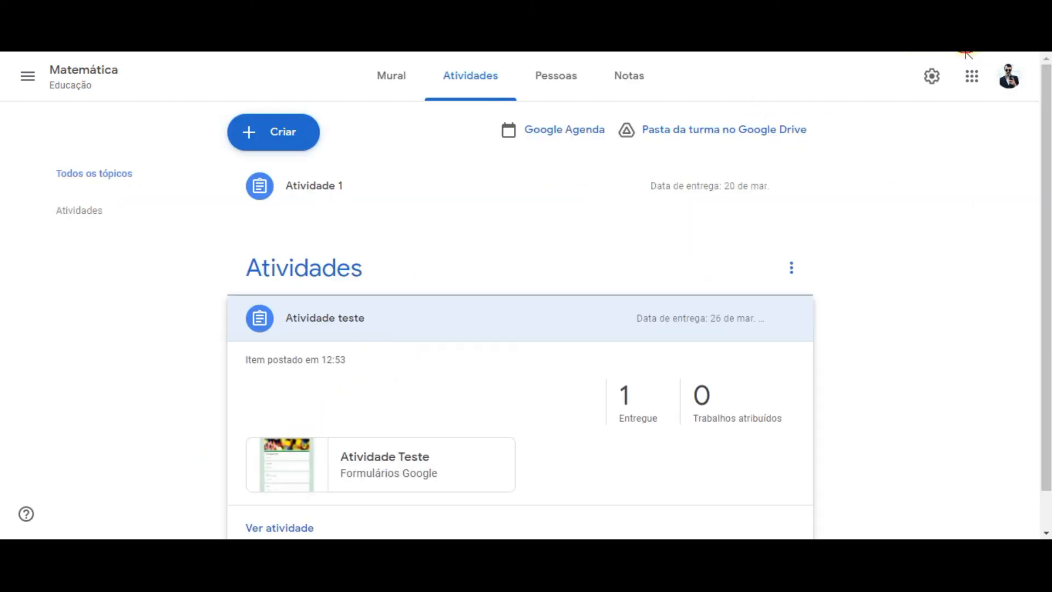
scroll(882, 230, "down", 1)
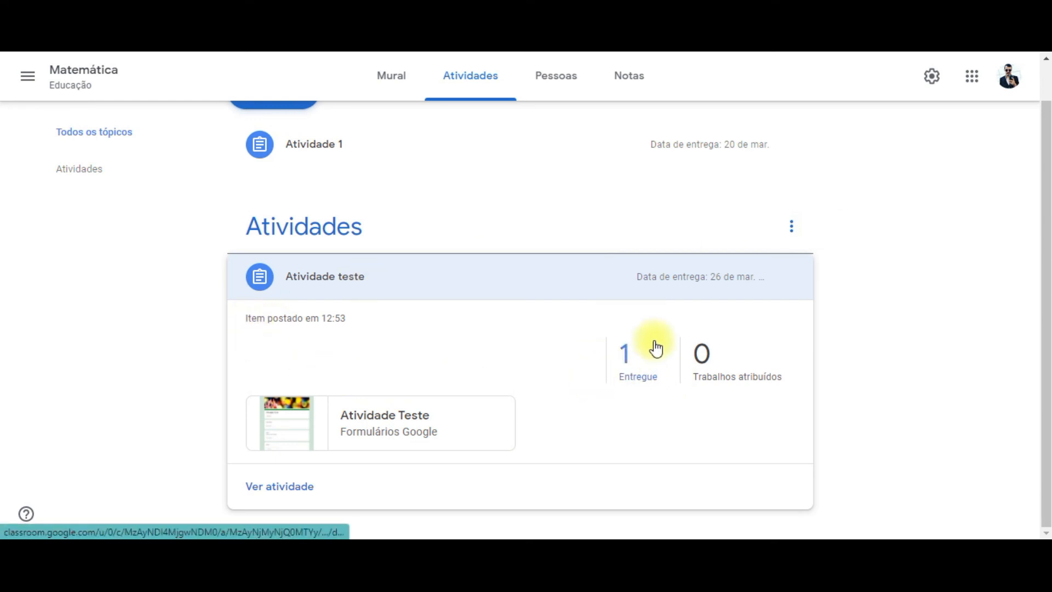
left_click(629, 361)
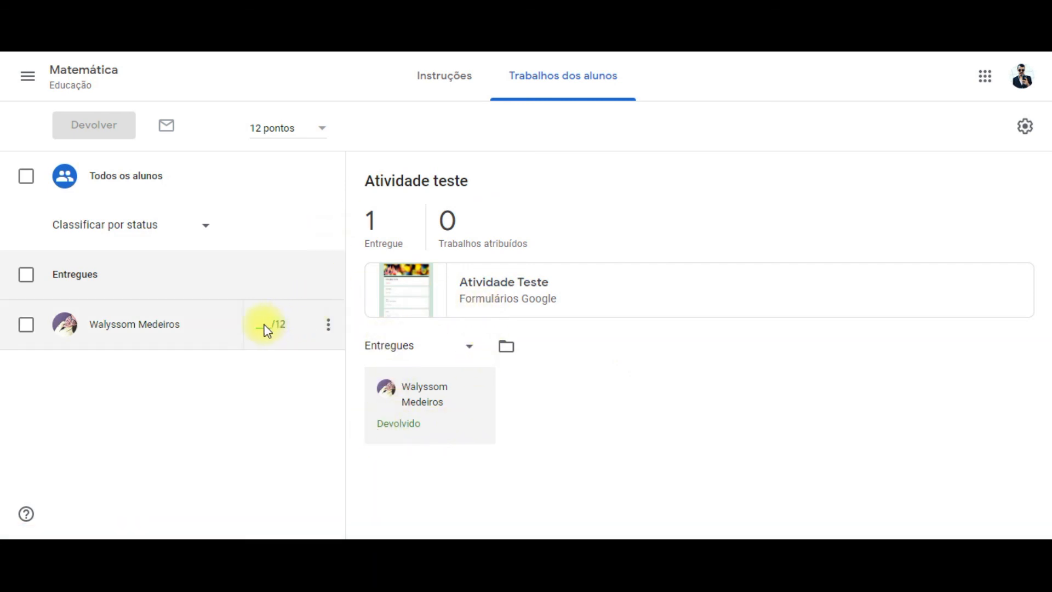
left_click(497, 285)
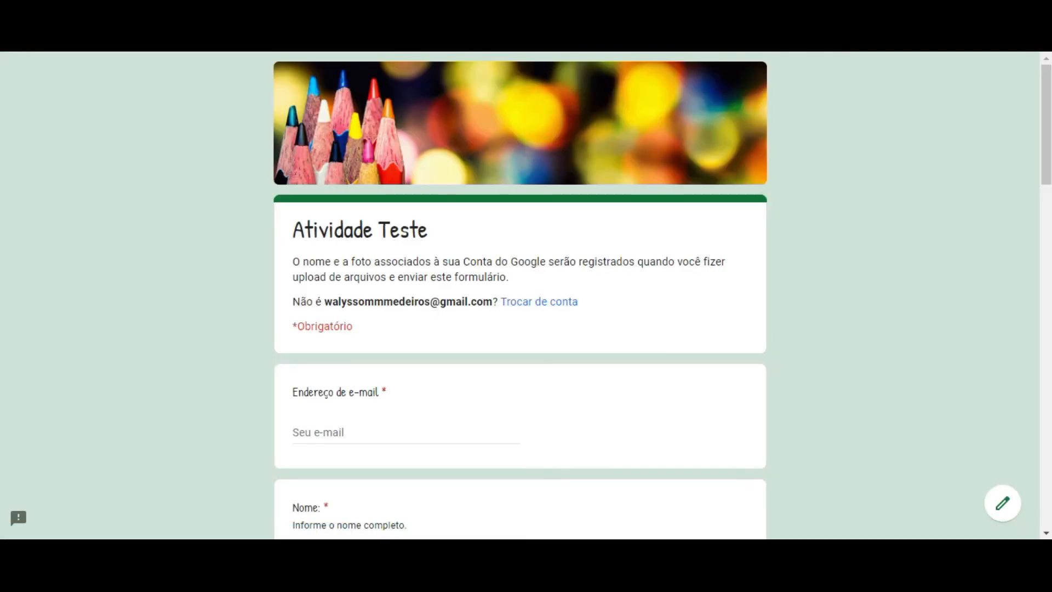
left_click(1002, 502)
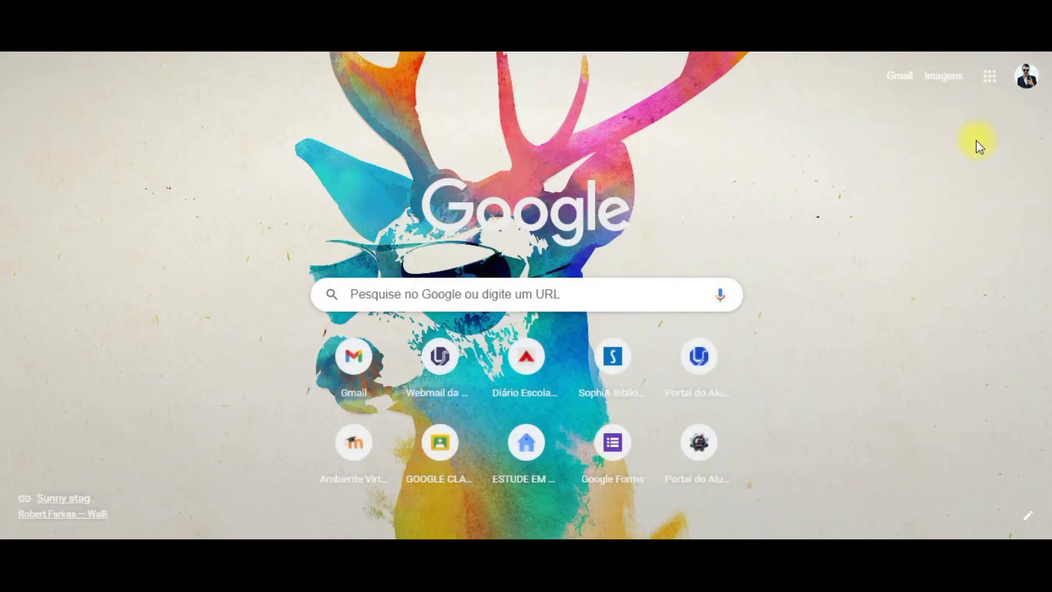
Open Google Forms from the list of Google apps on the browser's new-tab page
left_click(989, 83)
left_click(990, 85)
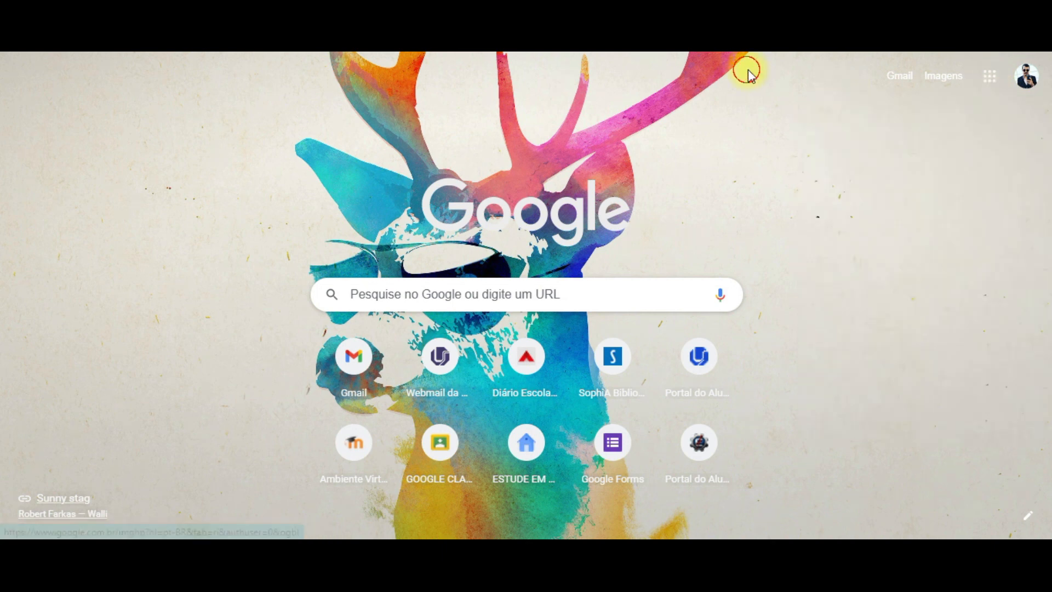
left_click(994, 78)
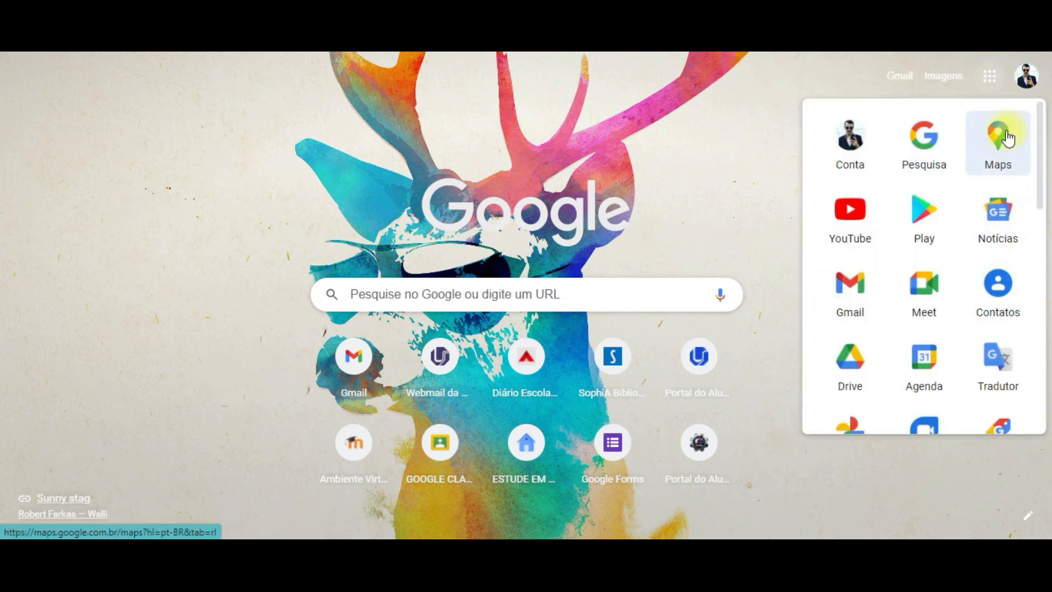
scroll(962, 215, "down", 10)
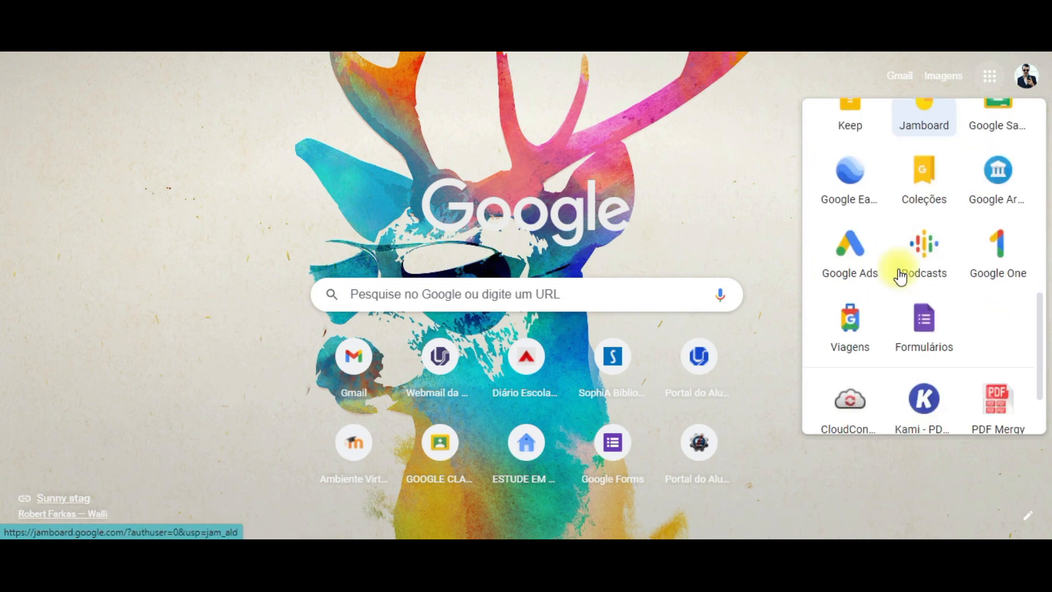
scroll(909, 282, "down", 1)
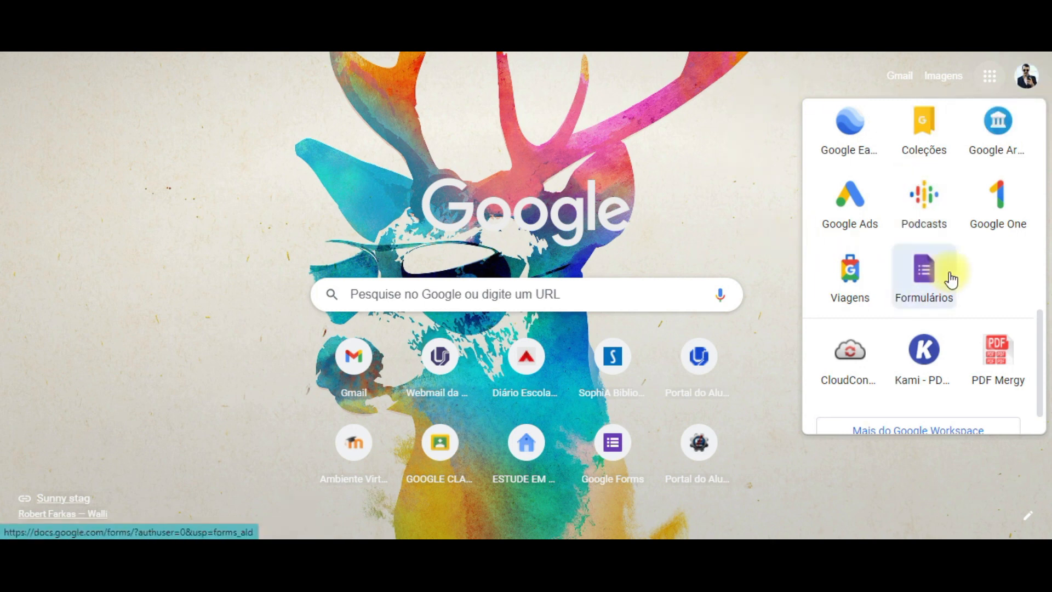
left_click(918, 293)
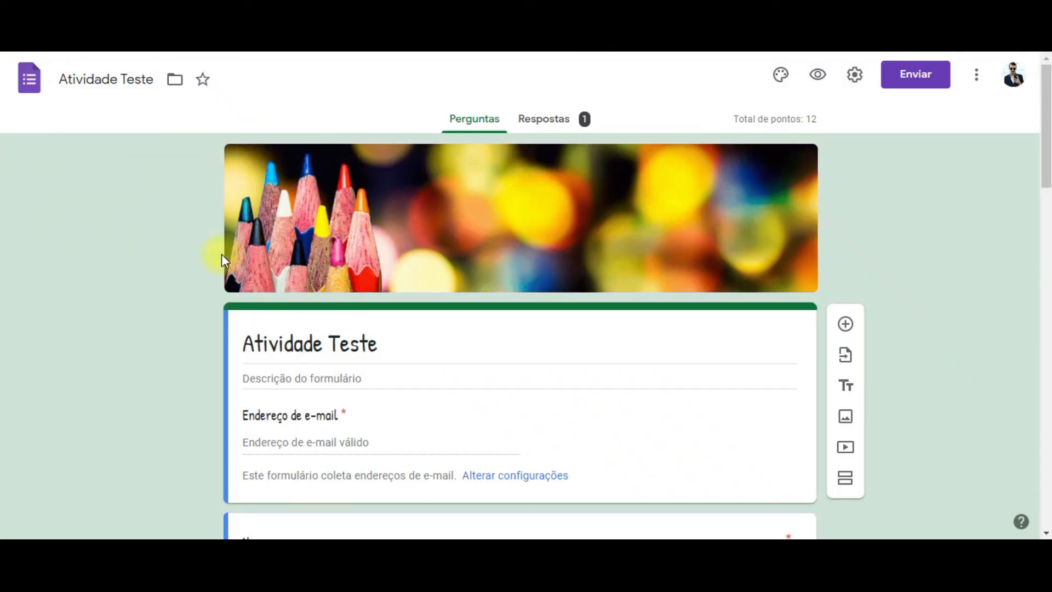
Show the responses to the "Atividade Teste" form and stop the form from accepting further responses
scroll(399, 263, "down", 4)
scroll(566, 296, "up", 4)
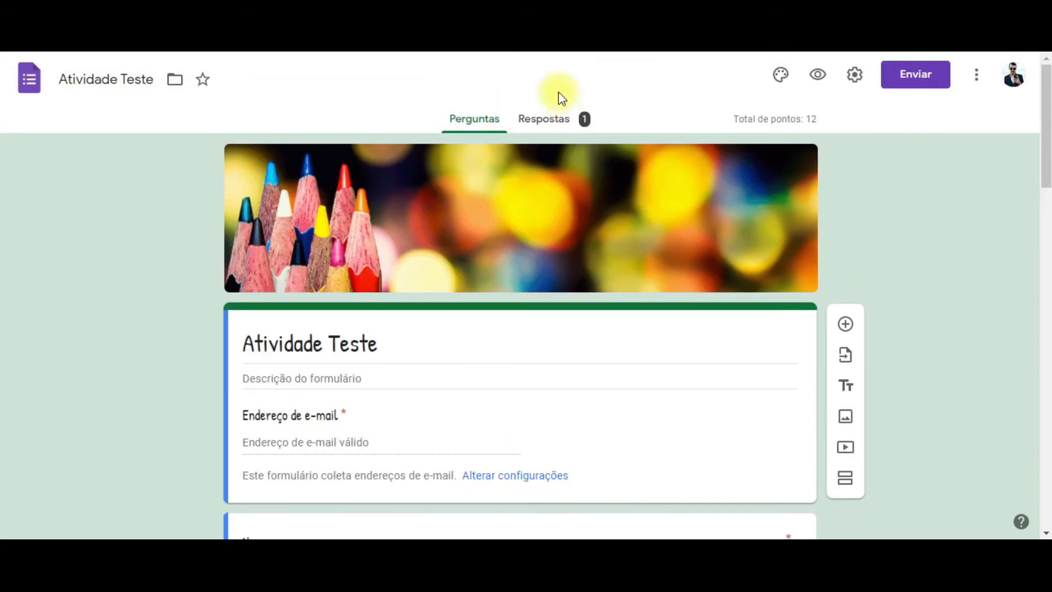
left_click(560, 121)
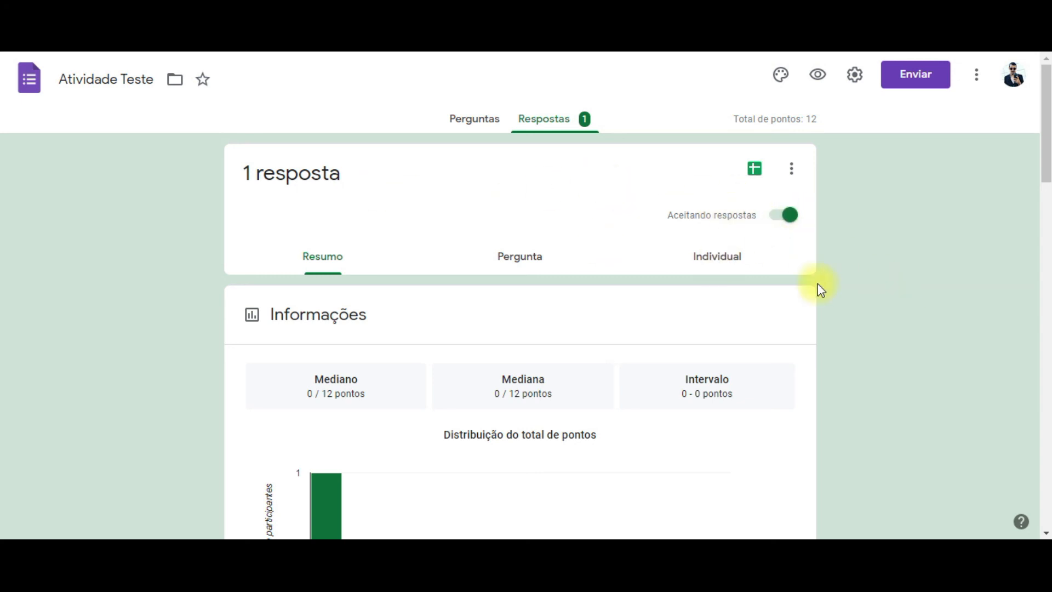
left_click(780, 218)
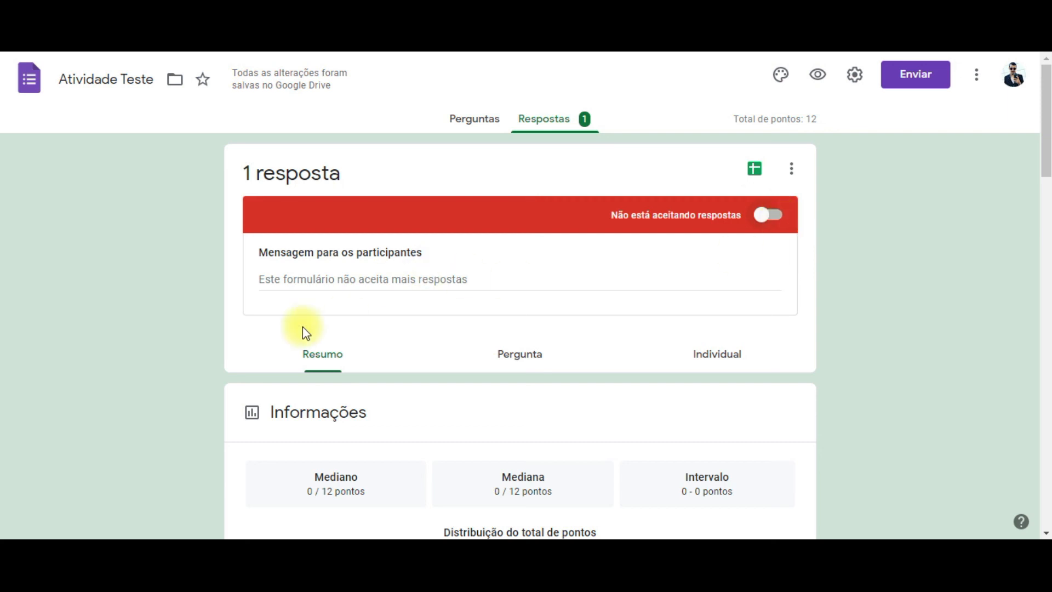
Review the response summary, including score distribution, frequently missed questions, scores, answer charts and the files uploaded by the student
scroll(265, 312, "down", 3)
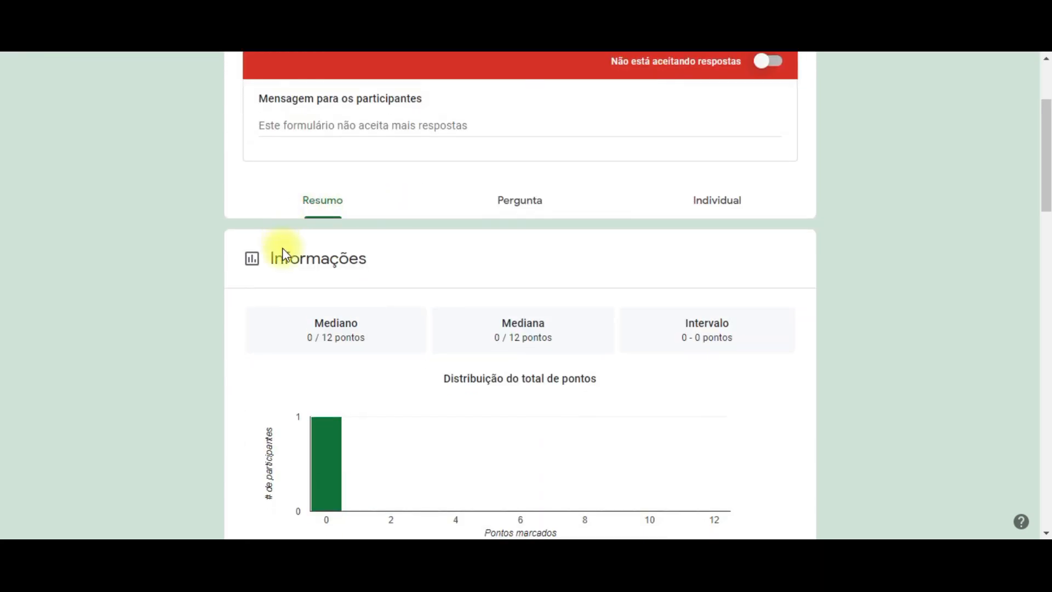
scroll(277, 246, "down", 3)
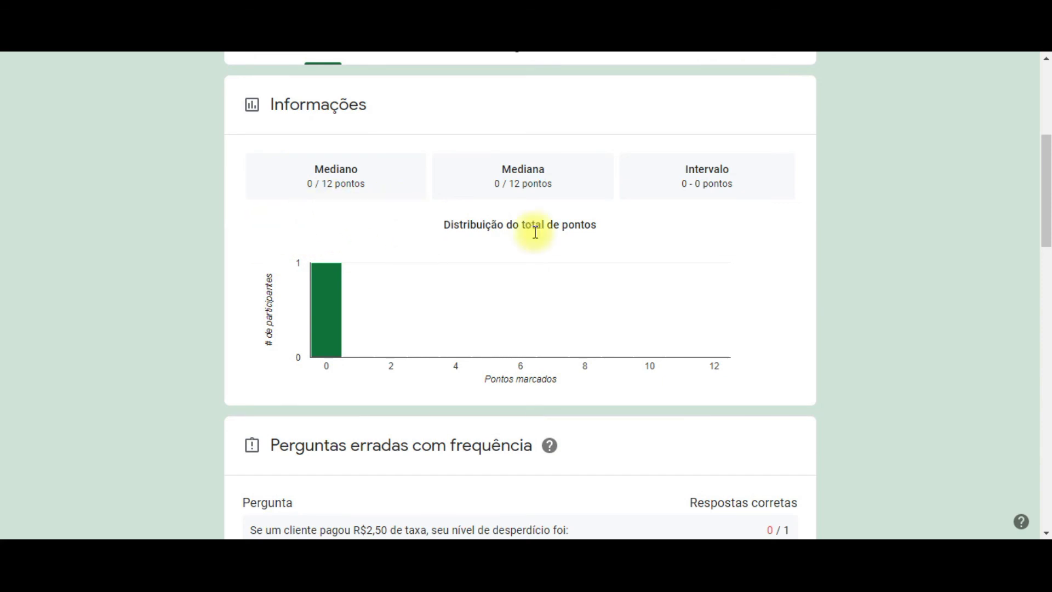
scroll(436, 362, "down", 6)
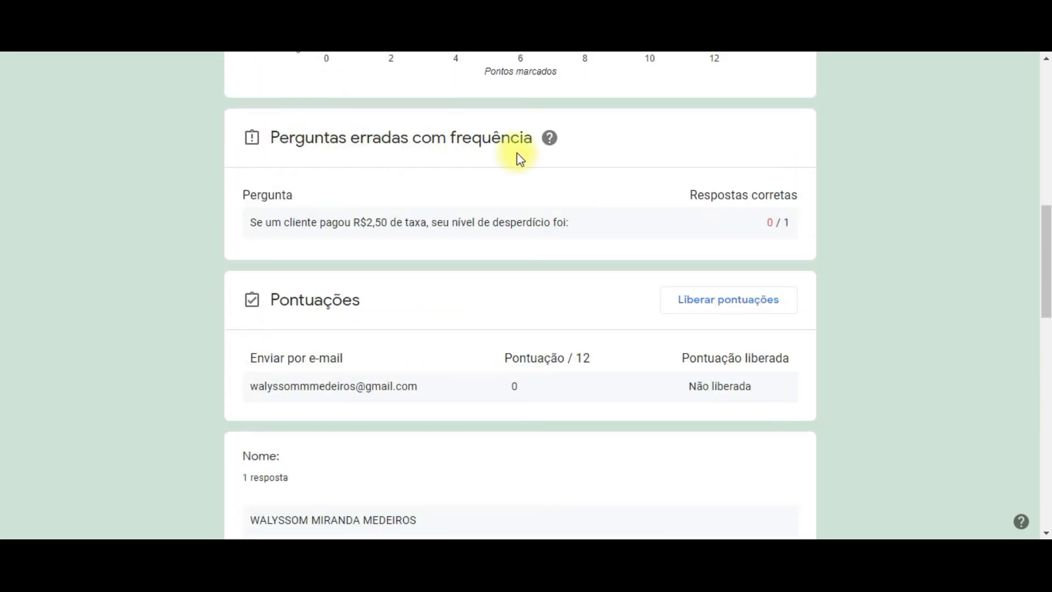
scroll(371, 192, "down", 12)
scroll(228, 237, "up", 2)
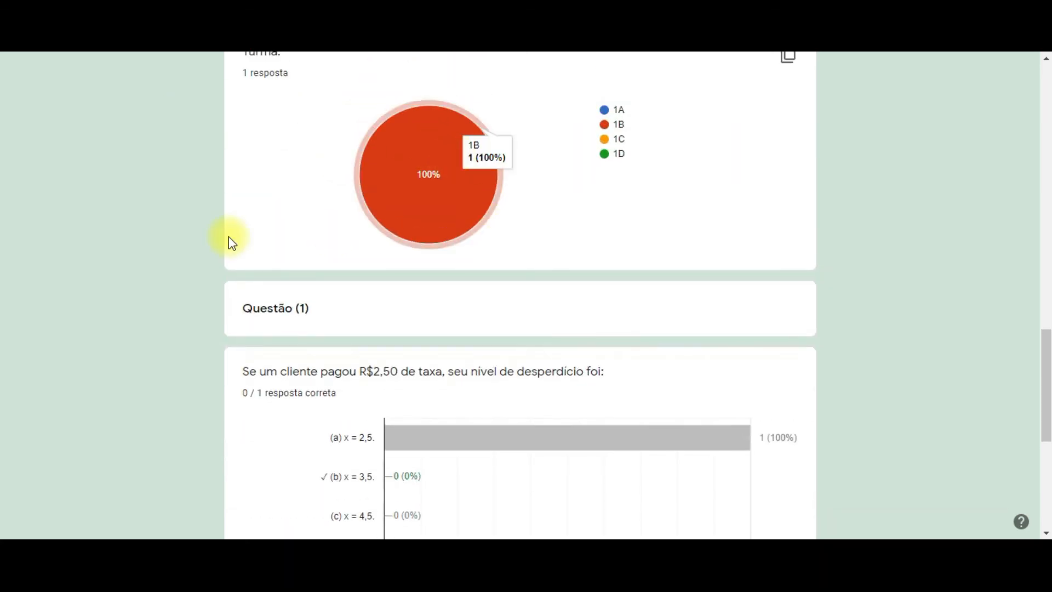
scroll(411, 223, "down", 4)
scroll(367, 215, "down", 3)
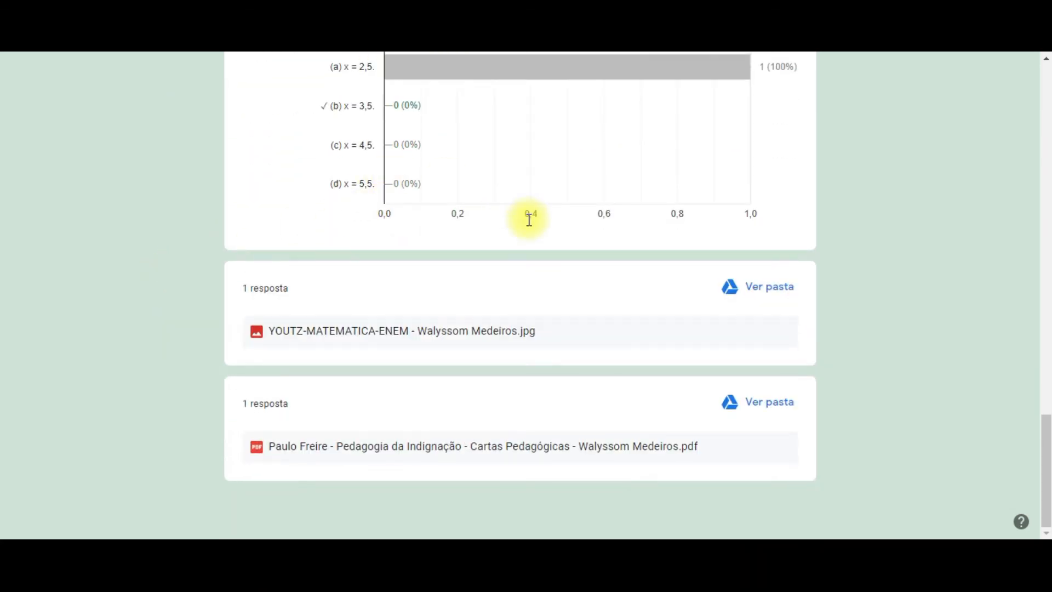
scroll(739, 298, "up", 15)
scroll(737, 293, "up", 5)
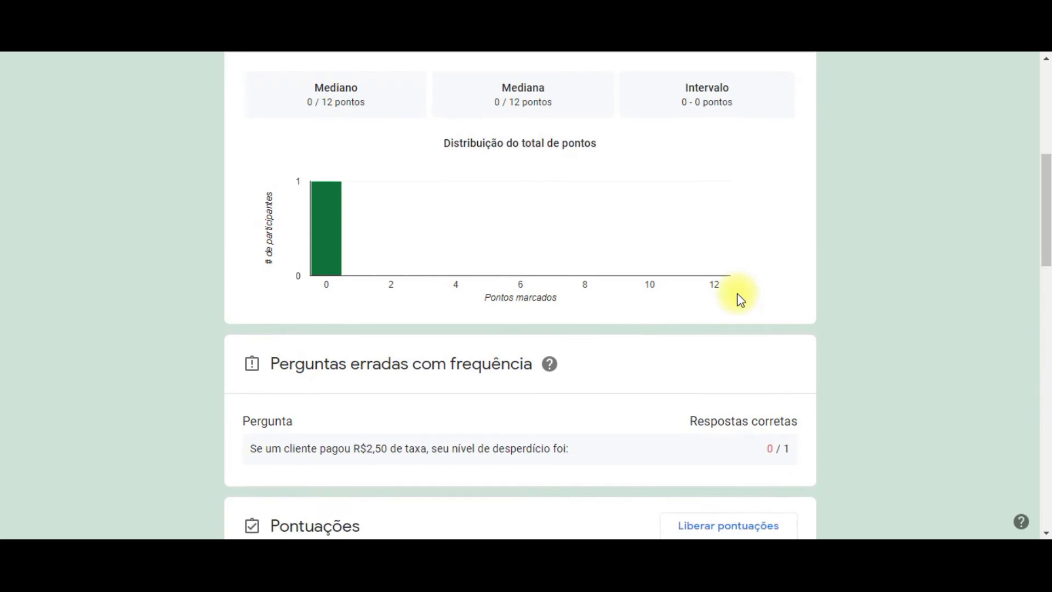
scroll(737, 292, "down", 20)
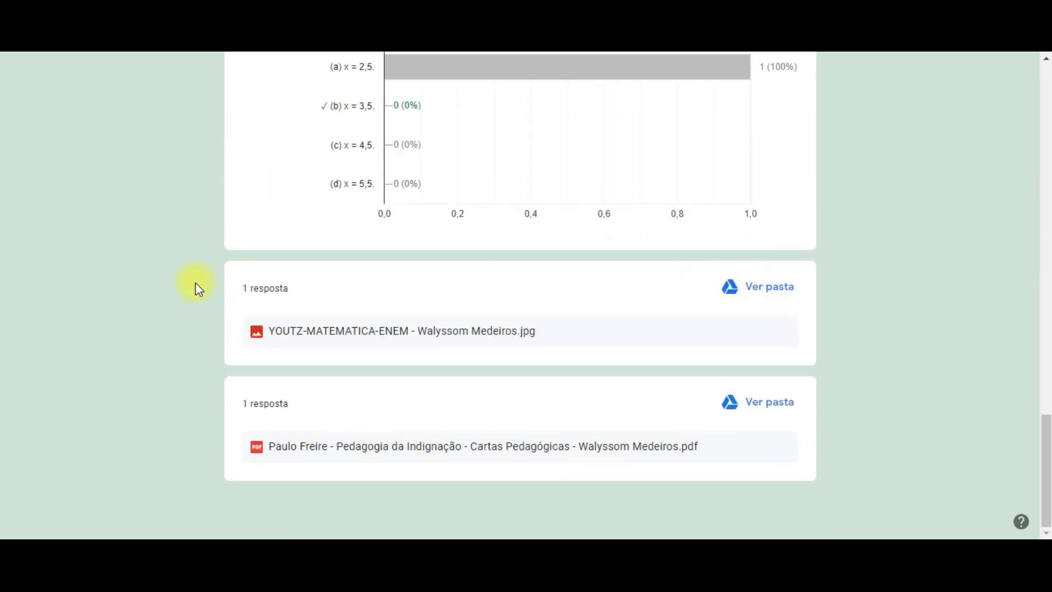
left_click(886, 322)
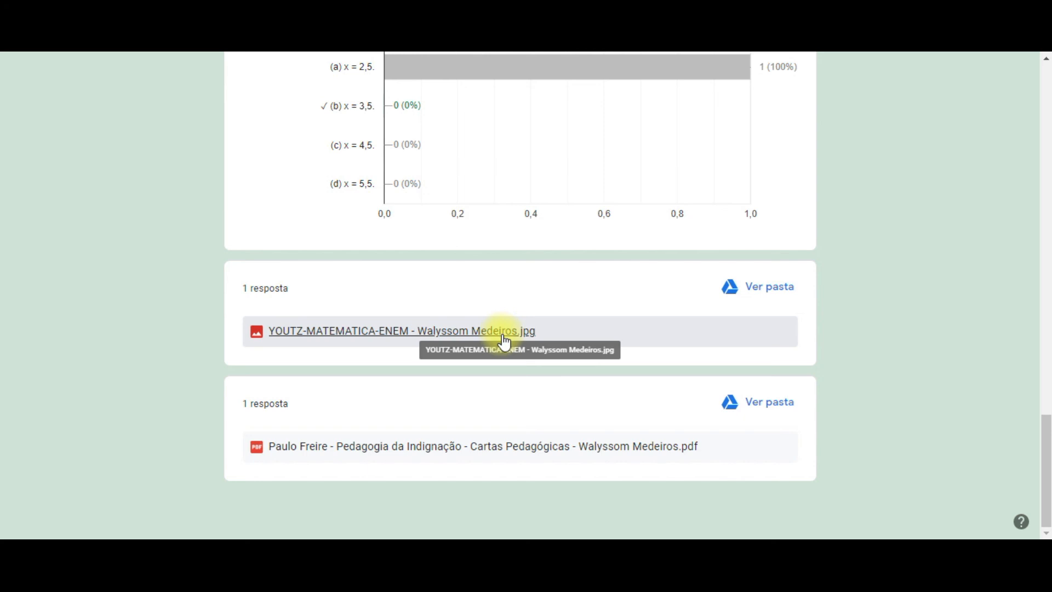
Check the folder of uploaded images and display the student's individual response with its total score
left_click(775, 294)
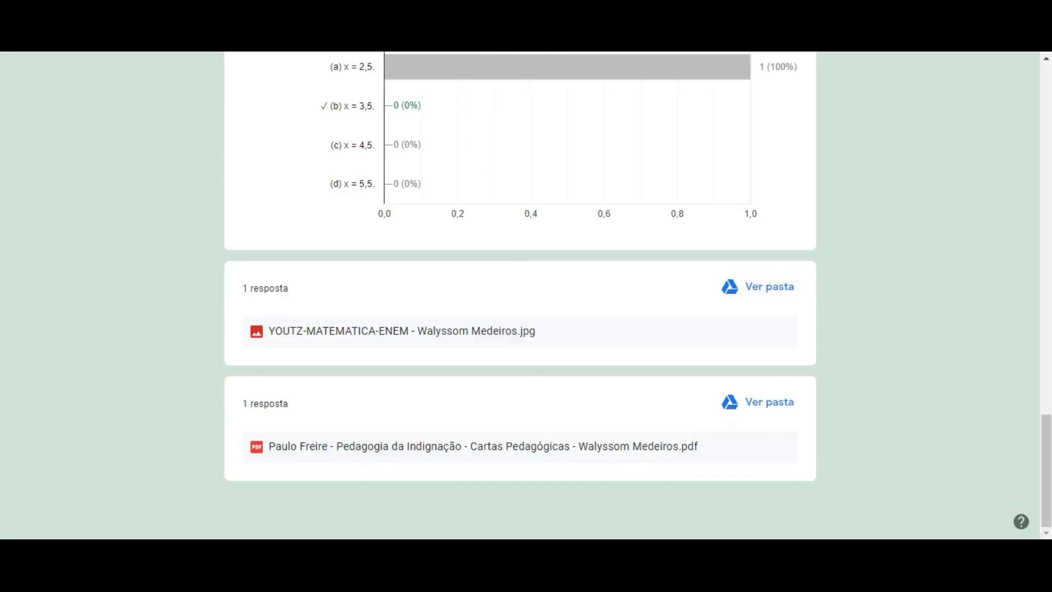
scroll(821, 307, "up", 20)
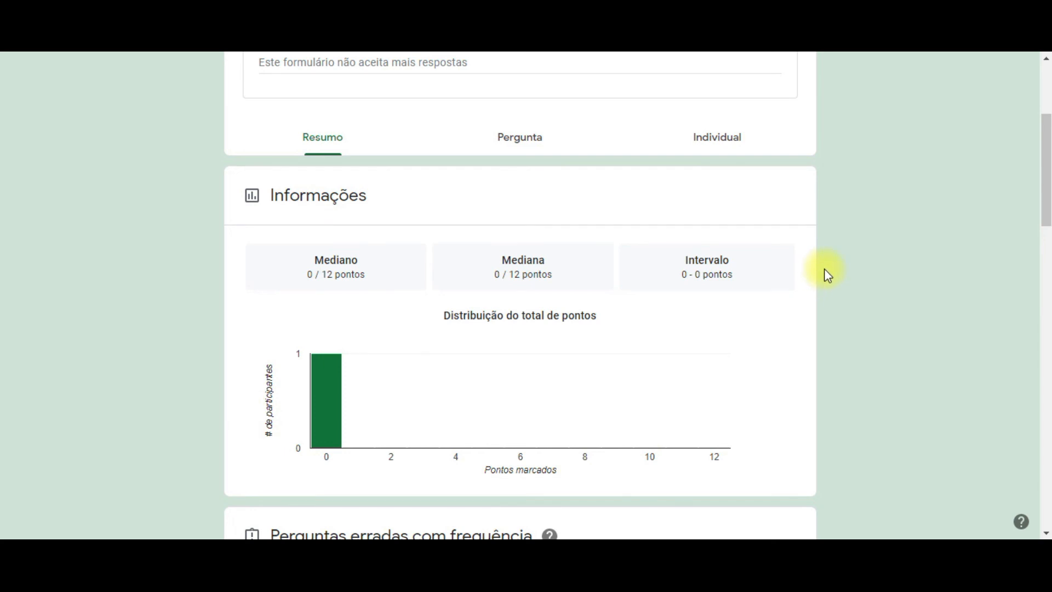
scroll(823, 268, "up", 2)
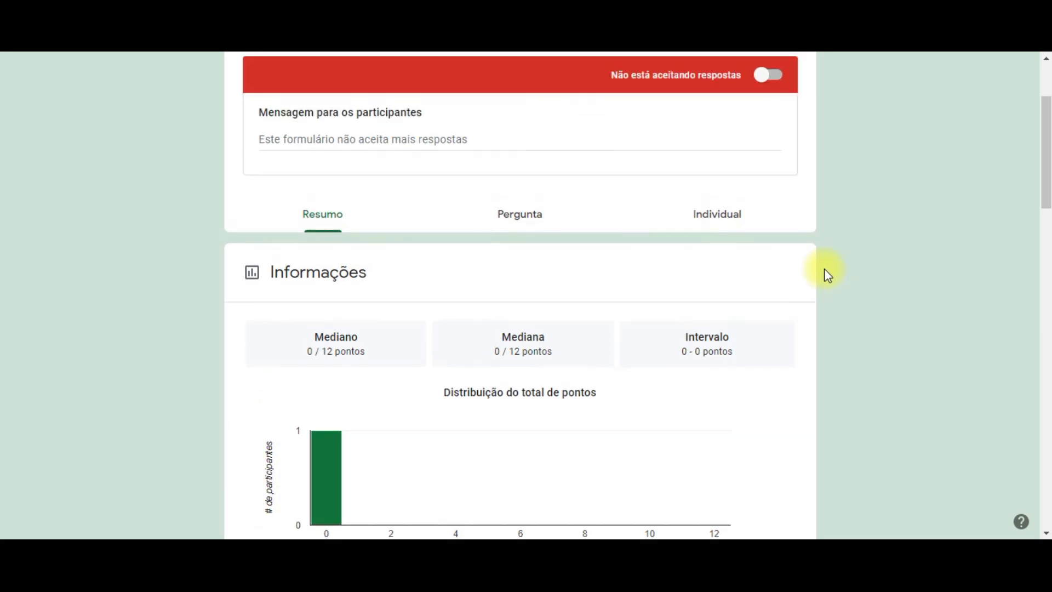
left_click(723, 217)
scroll(786, 364, "down", 3)
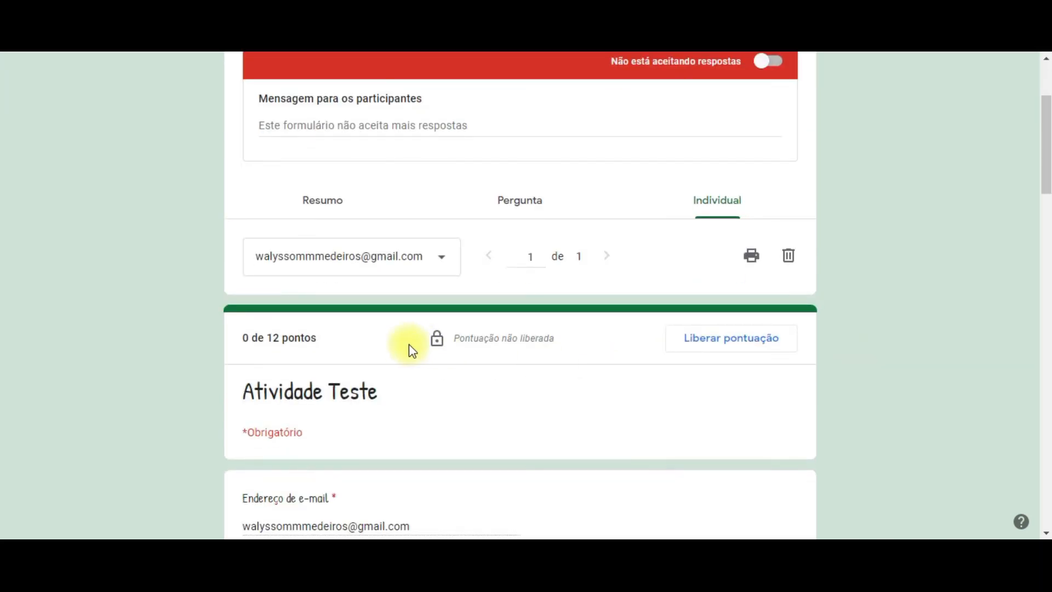
scroll(340, 362, "down", 3)
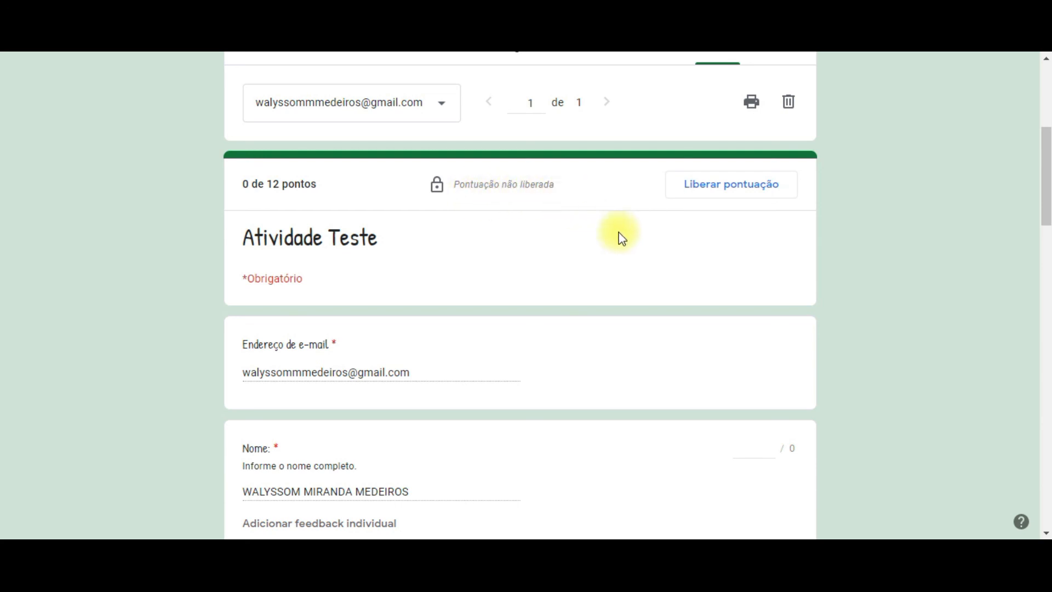
scroll(925, 322, "up", 4)
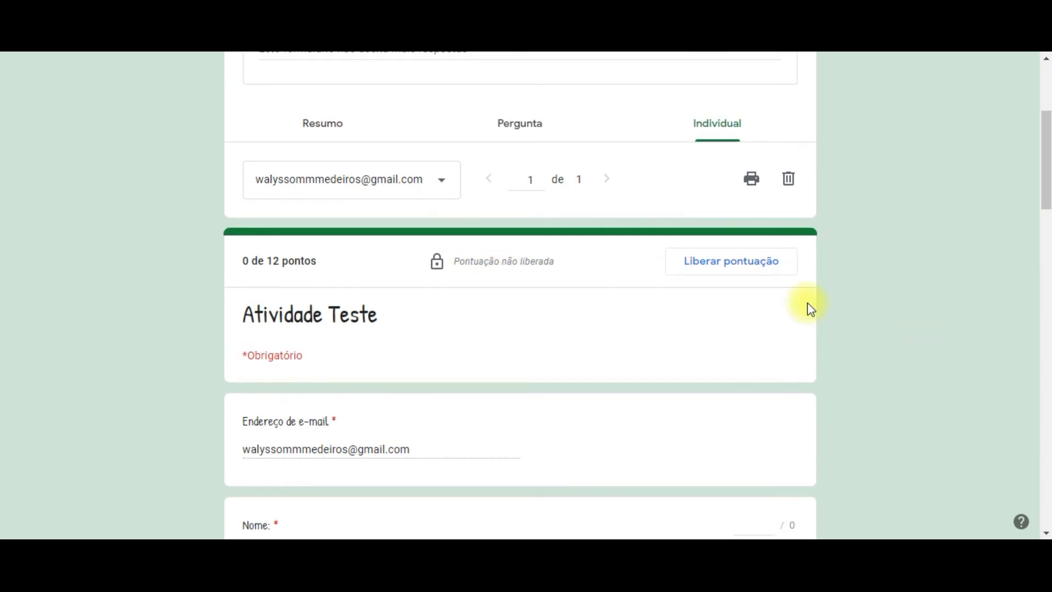
scroll(853, 291, "up", 1)
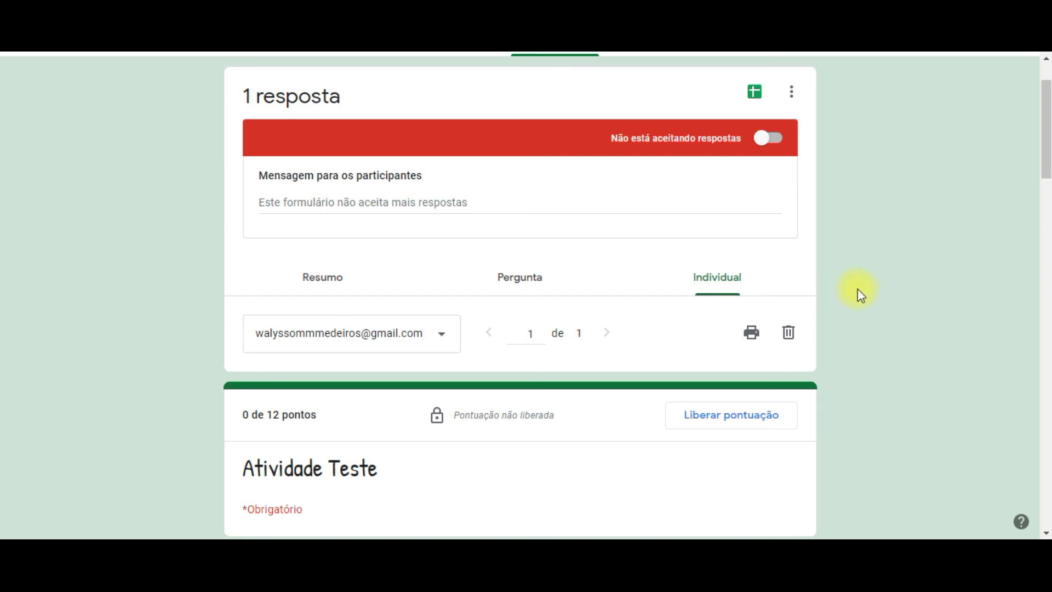
Examine the student's individual answers, from name and class through the multiple-choice question to the two uploaded files
scroll(856, 289, "down", 10)
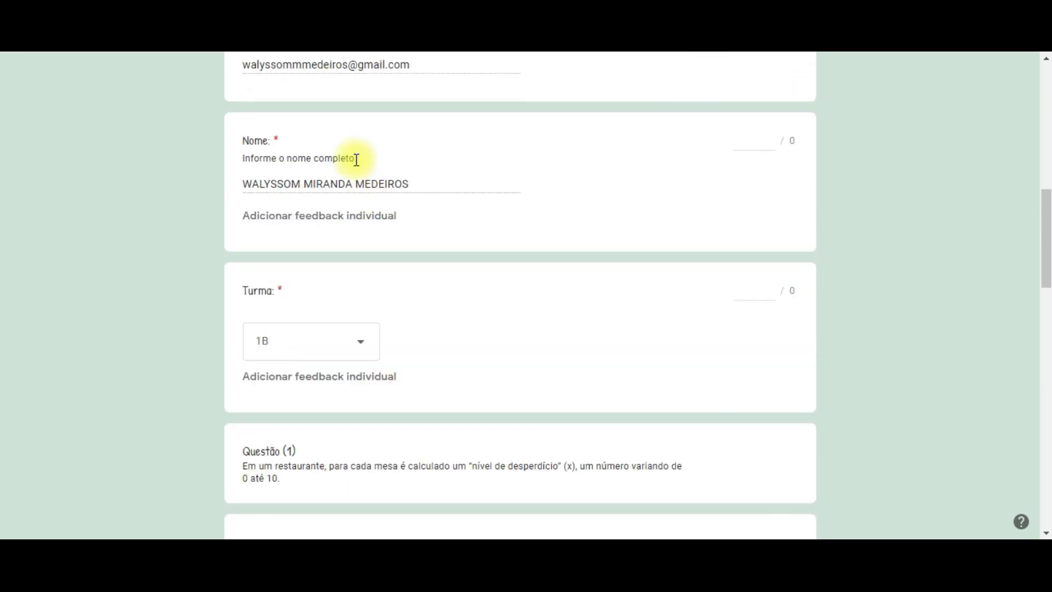
scroll(622, 188, "down", 3)
scroll(660, 211, "up", 2)
scroll(430, 221, "down", 10)
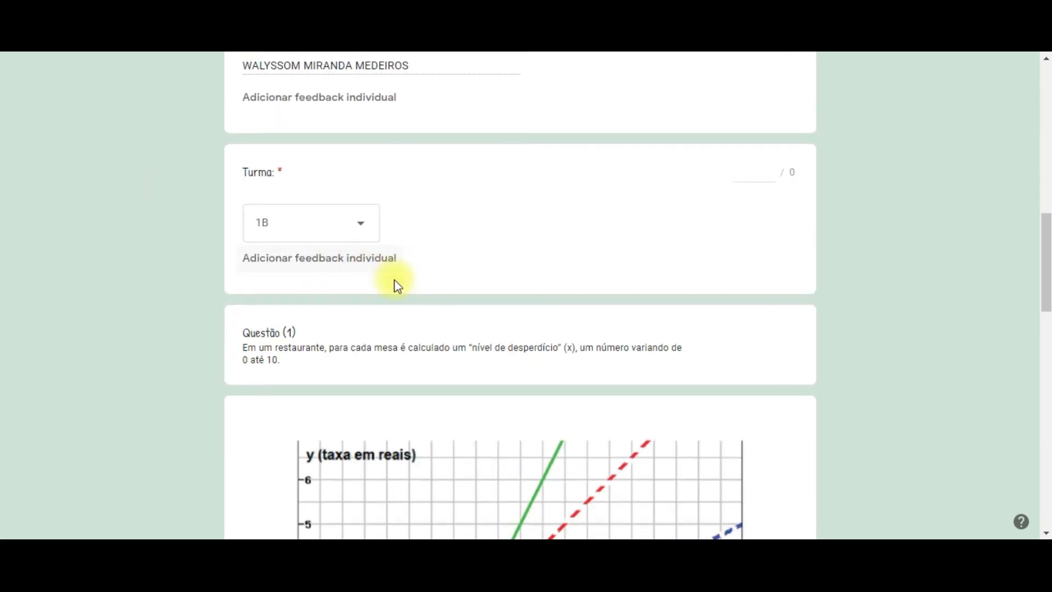
scroll(469, 244, "up", 1)
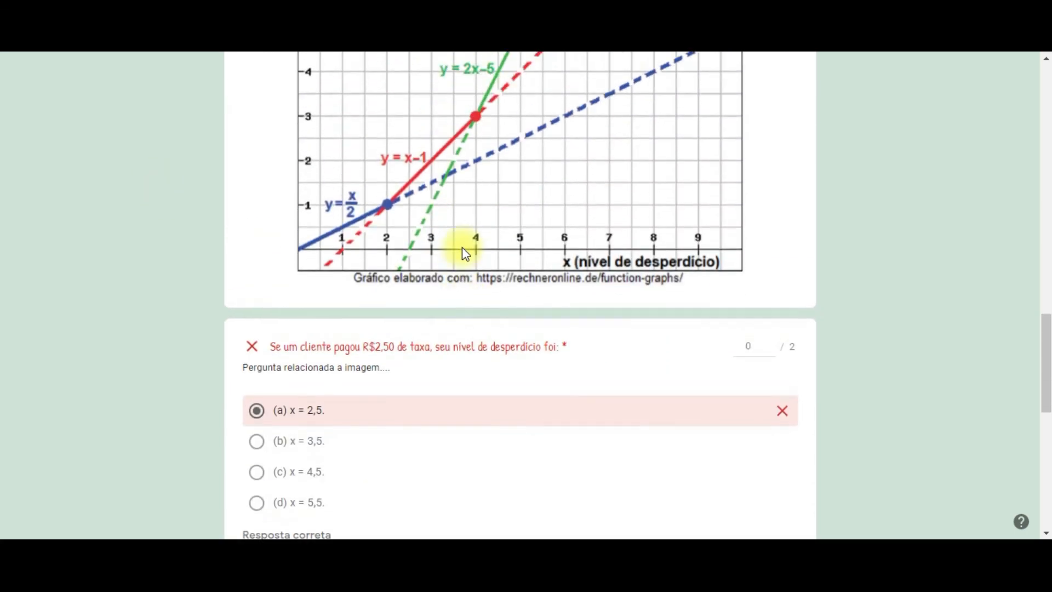
scroll(462, 248, "down", 5)
scroll(454, 252, "up", 3)
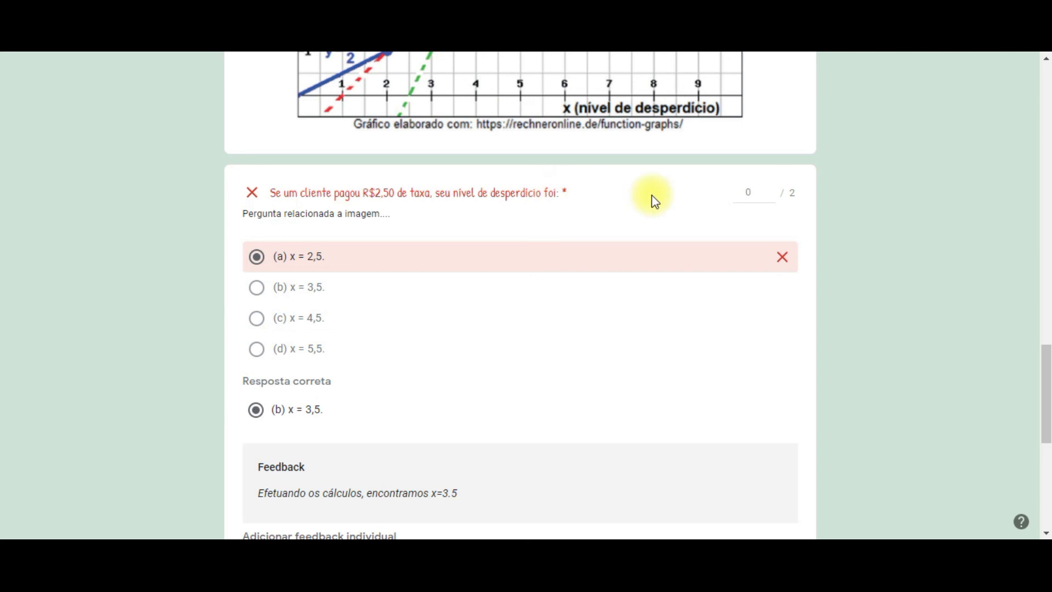
scroll(751, 219, "down", 6)
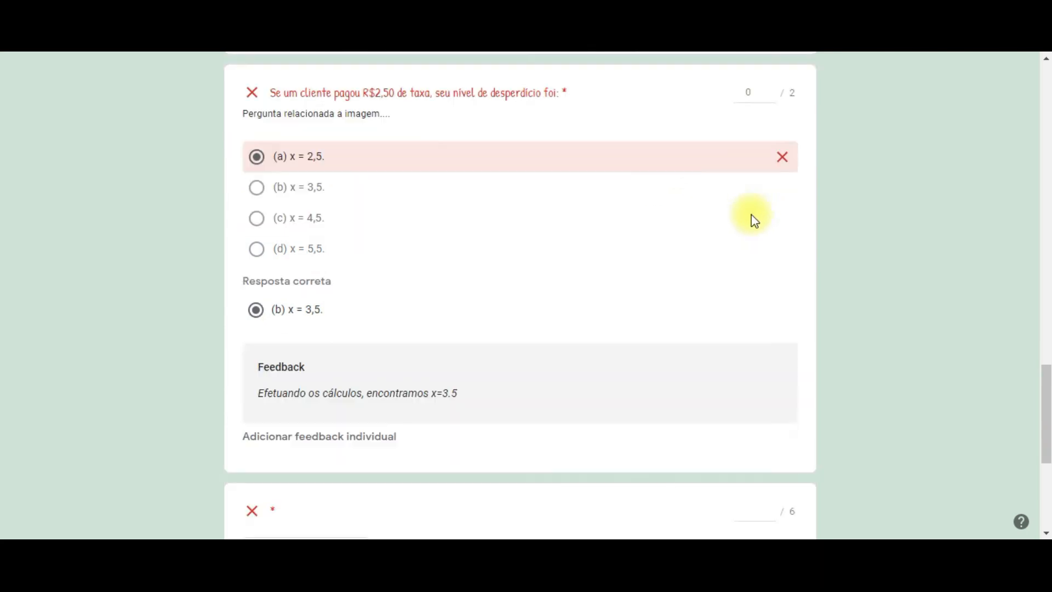
scroll(844, 382, "down", 2)
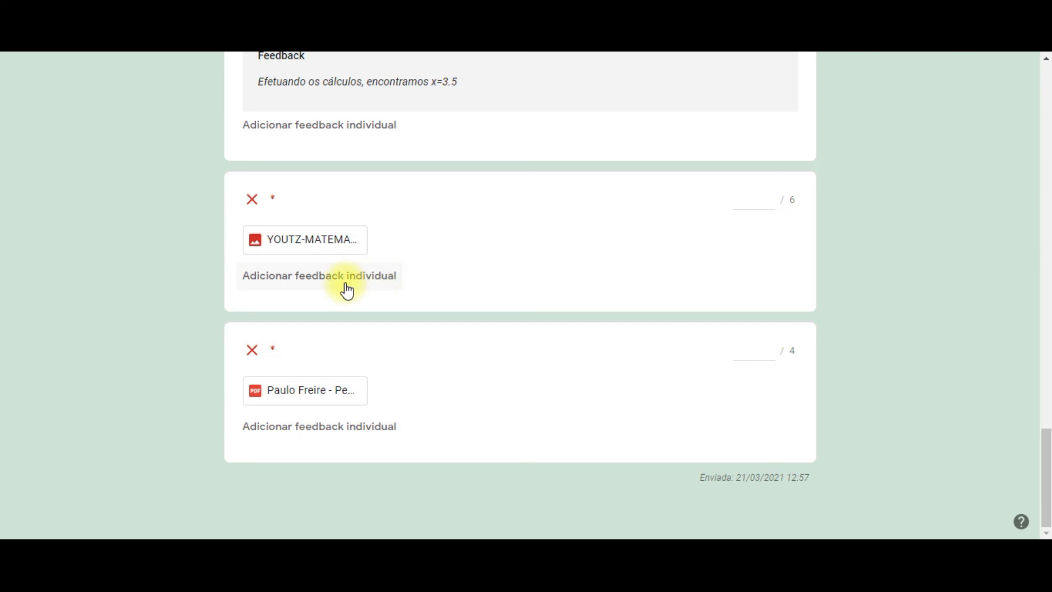
View the individual feedback option for the uploaded image without adding any, award that answer 4 of 6 points, and save
left_click(368, 289)
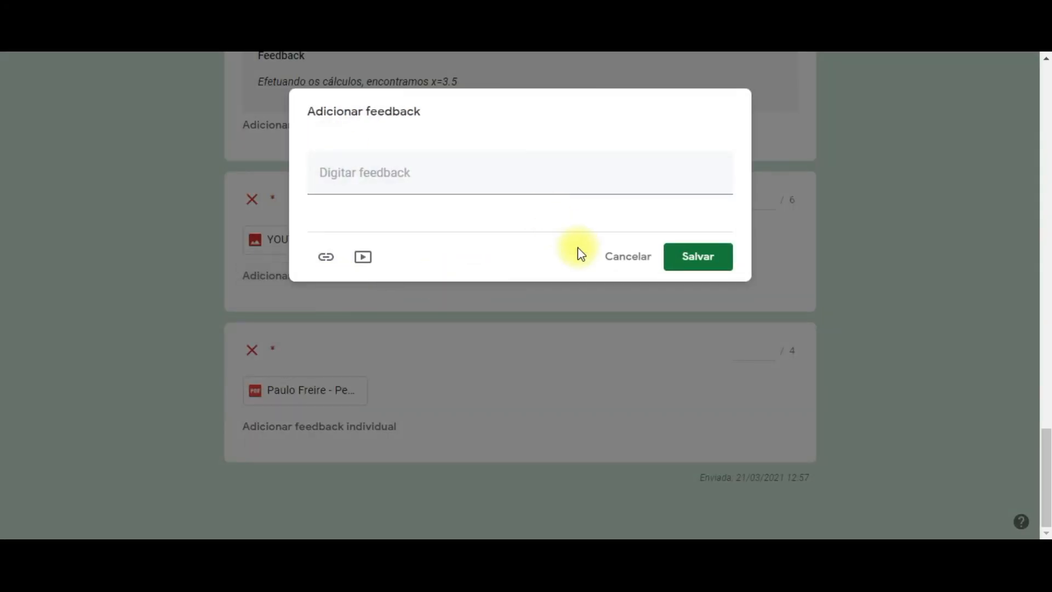
left_click(620, 258)
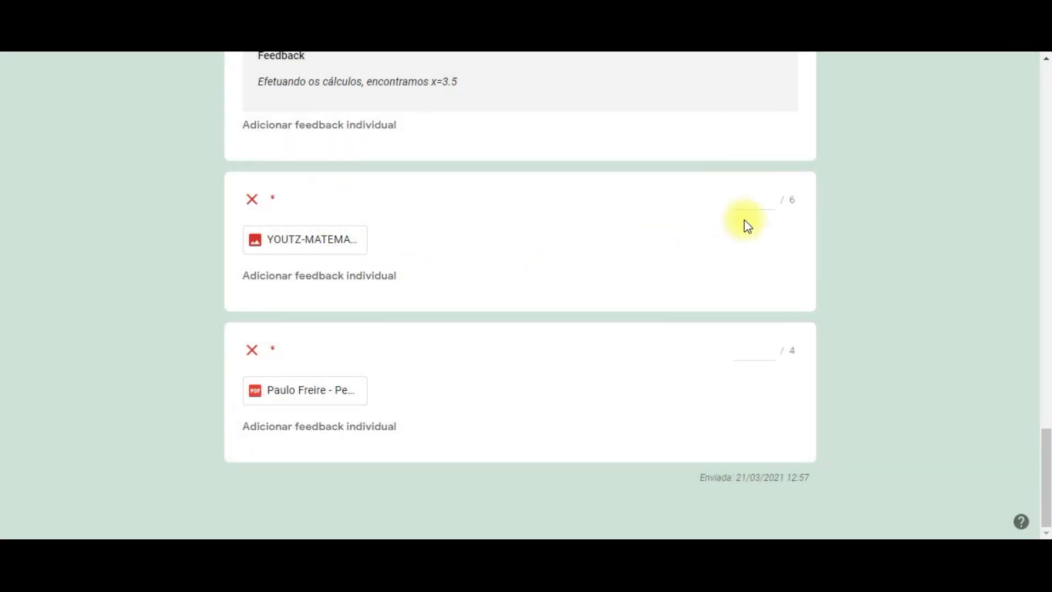
left_click(743, 202)
type("4")
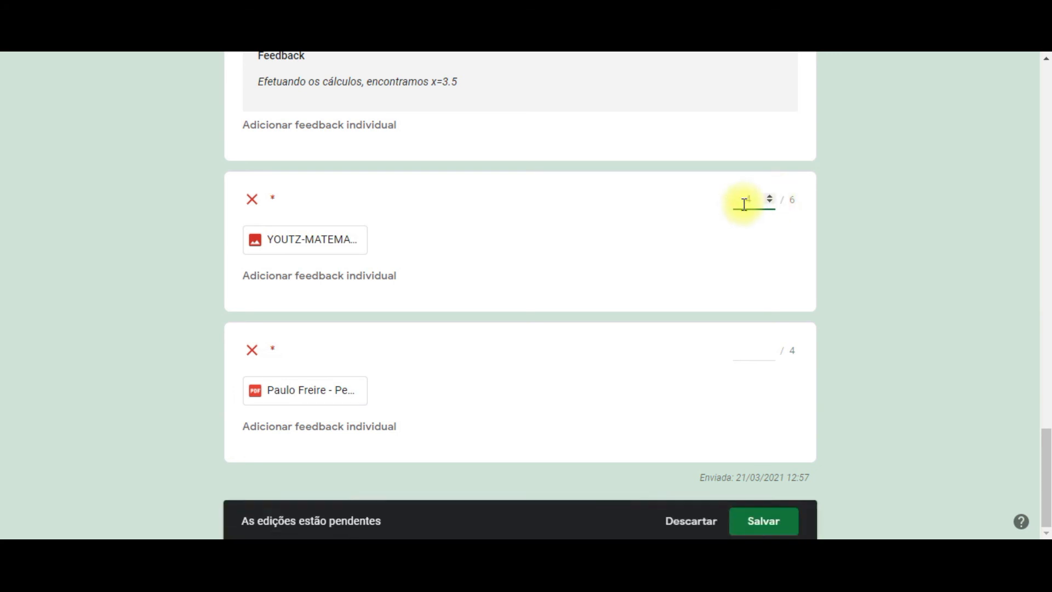
left_click(876, 245)
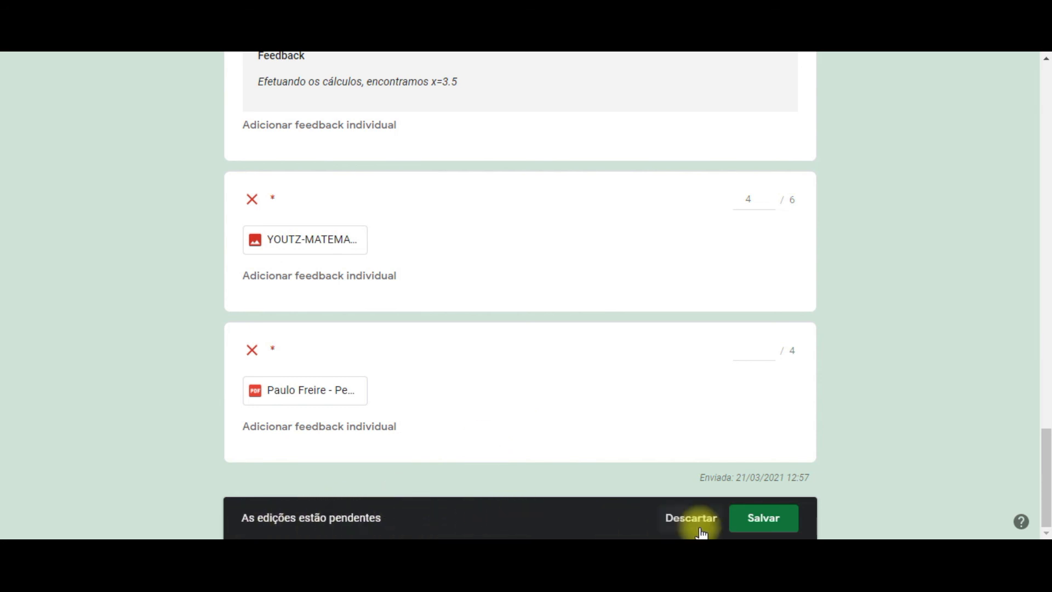
left_click(775, 529)
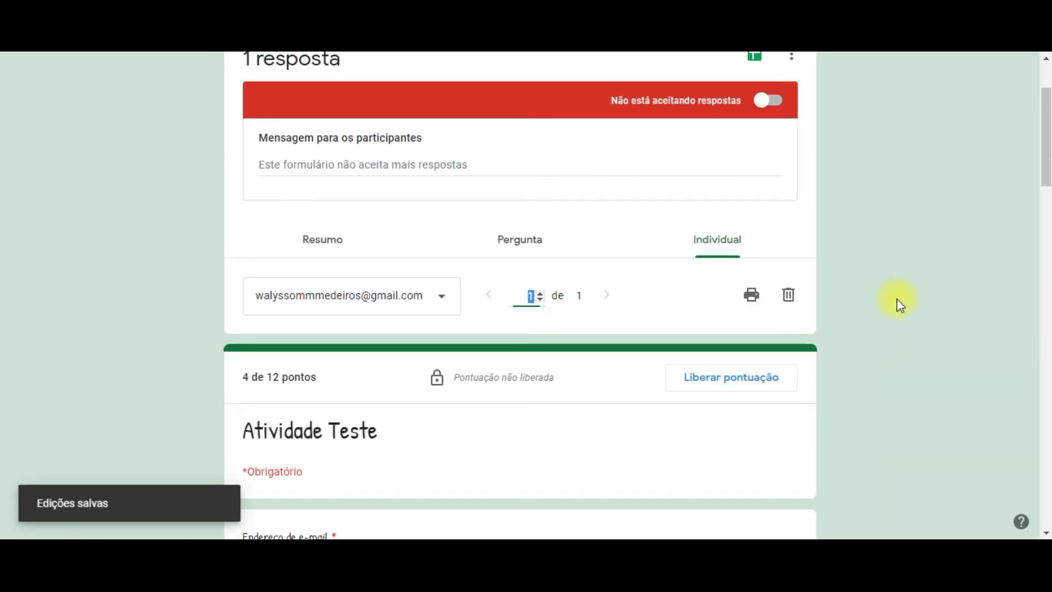
Award the uploaded PDF answer the full 4 of 4 points and save the grading edits
scroll(638, 323, "down", 5)
scroll(640, 331, "down", 20)
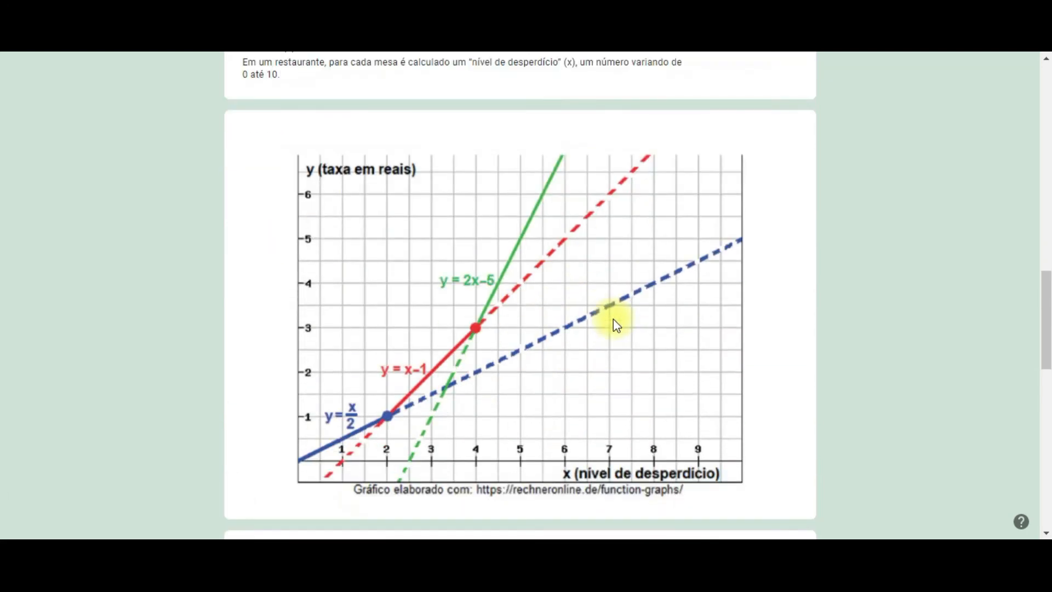
scroll(732, 331, "up", 3)
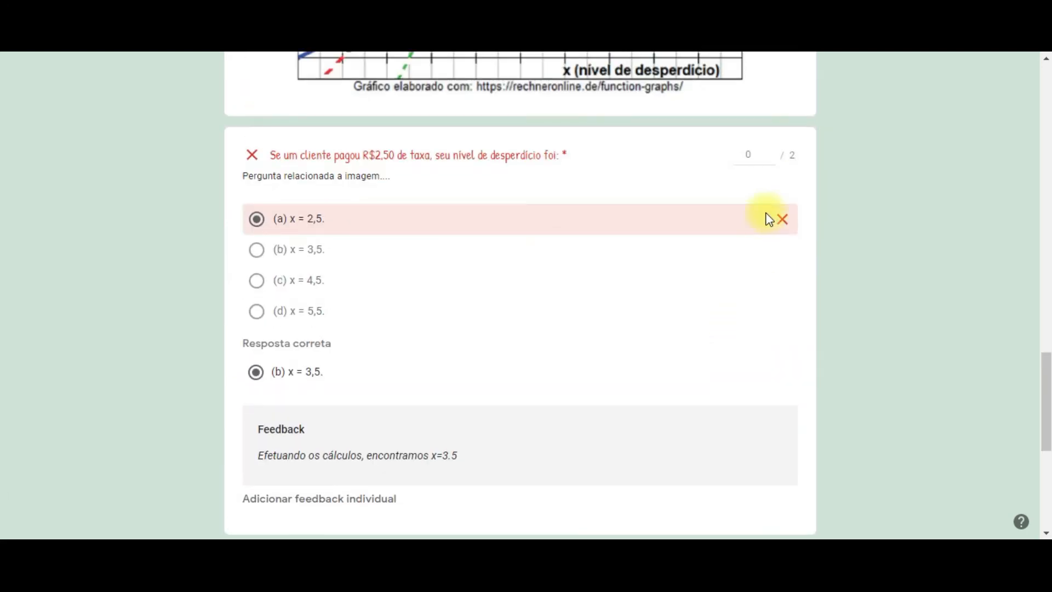
scroll(765, 226, "down", 5)
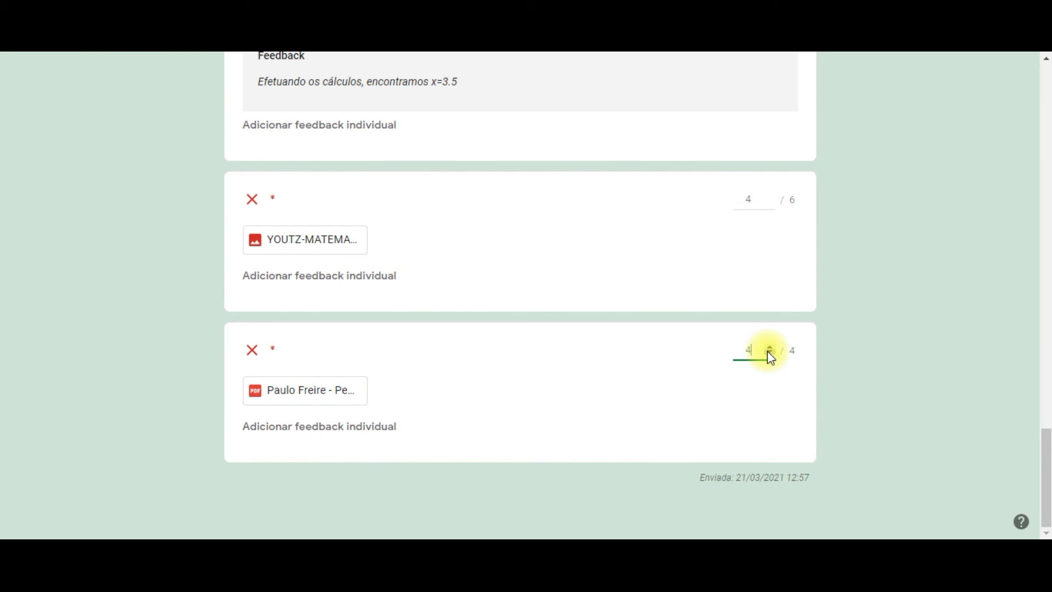
left_click(758, 516)
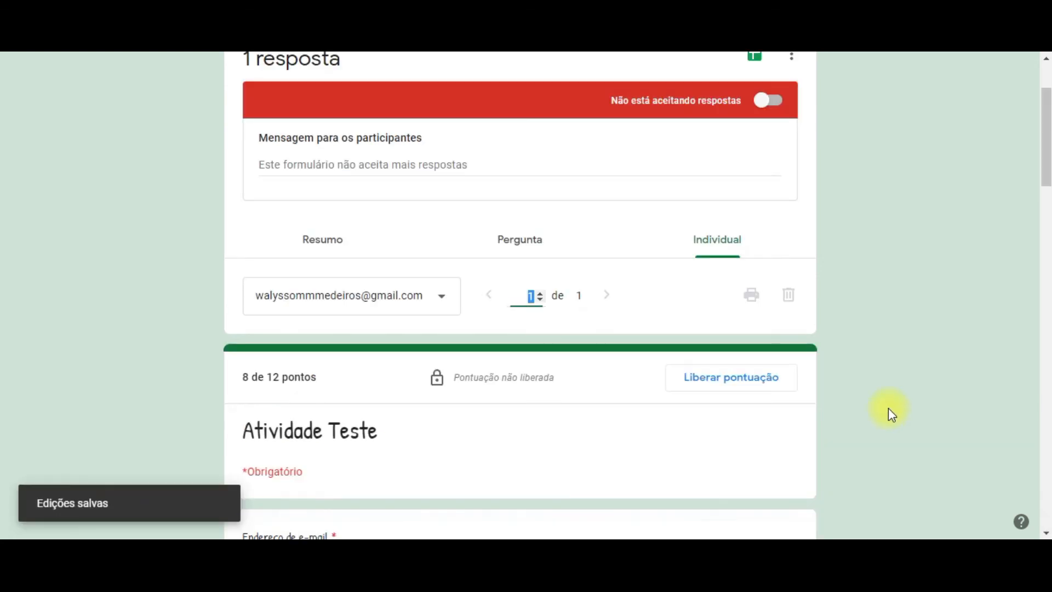
Try a score of 6 for the uploaded image answer, restore it to 4, and save the edits
scroll(873, 400, "down", 20)
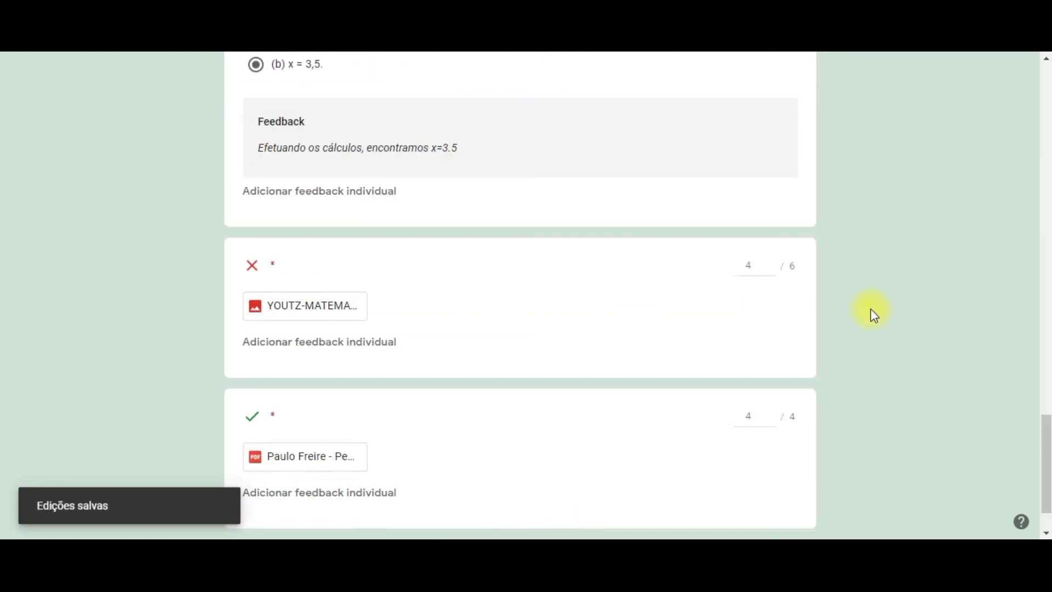
scroll(873, 316, "down", 2)
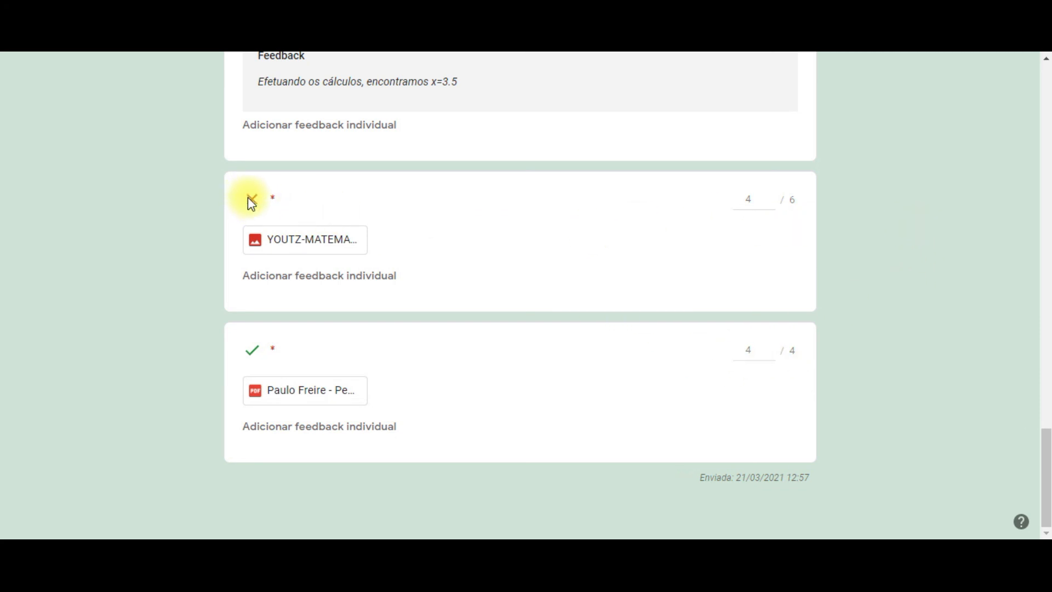
double_click(770, 196)
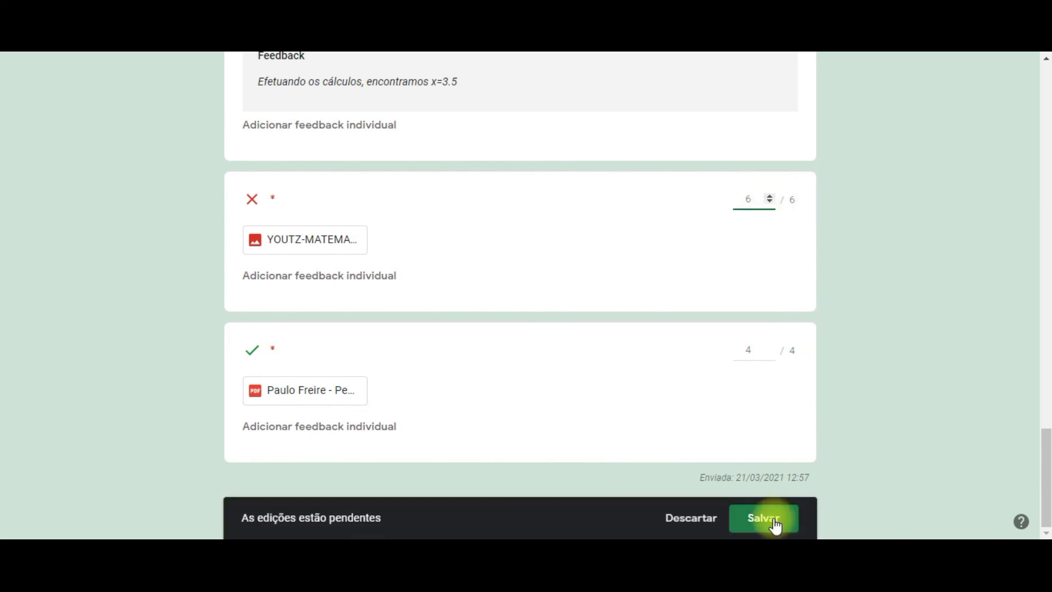
double_click(769, 201)
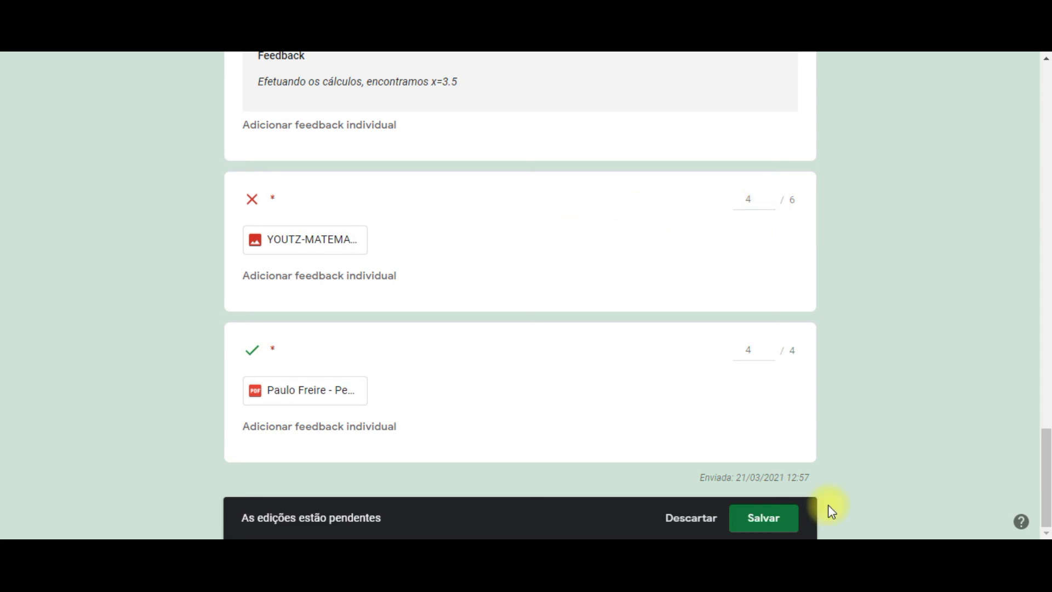
left_click(791, 521)
scroll(659, 244, "down", 20)
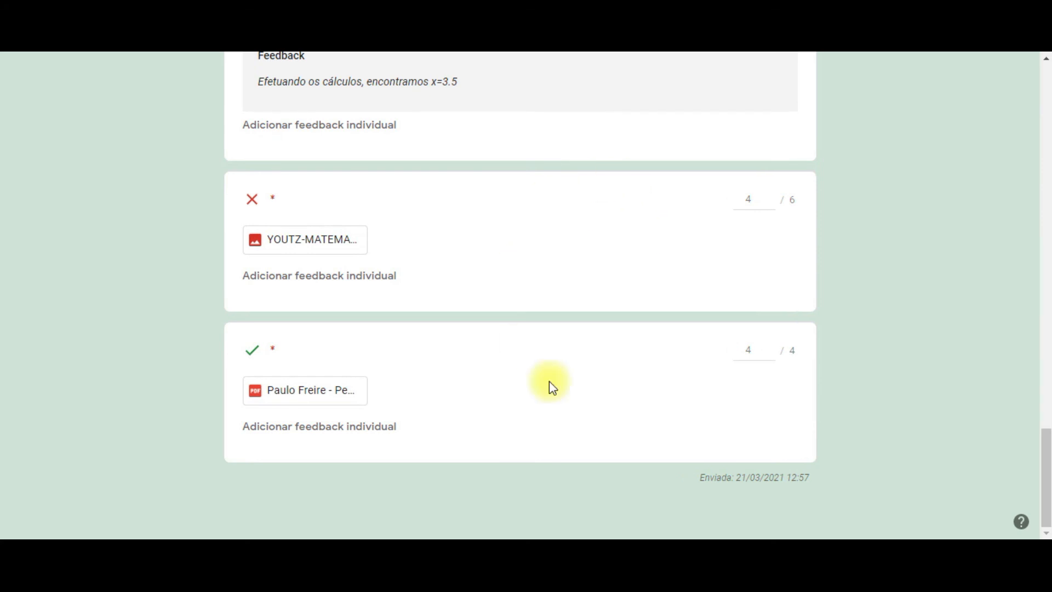
Check the student's total score in the header of the individual response
scroll(741, 307, "up", 15)
scroll(740, 308, "up", 5)
scroll(735, 329, "down", 4)
scroll(733, 352, "up", 6)
scroll(679, 340, "up", 5)
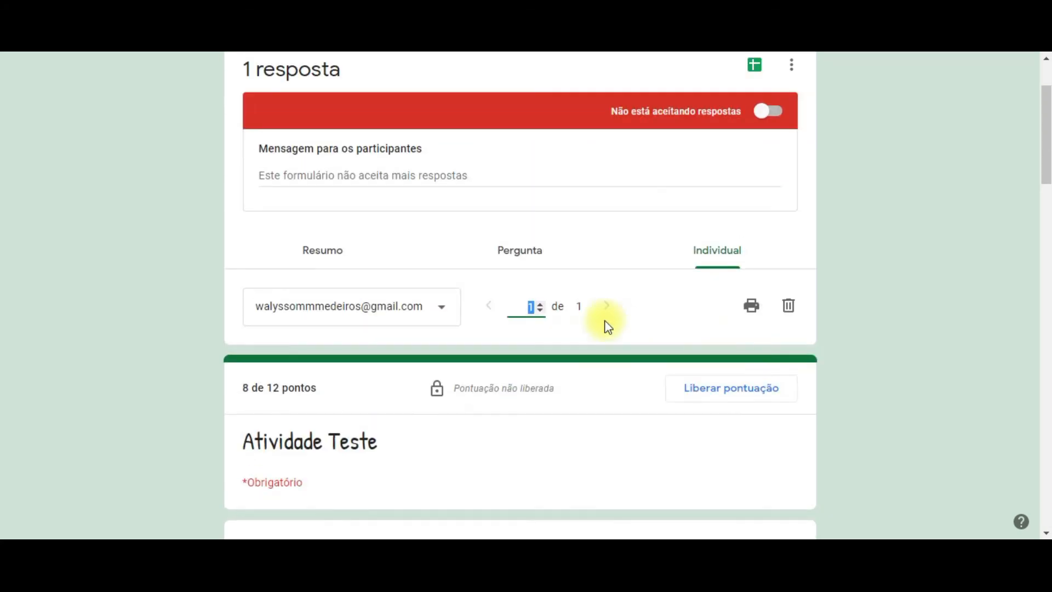
scroll(606, 324, "down", 3)
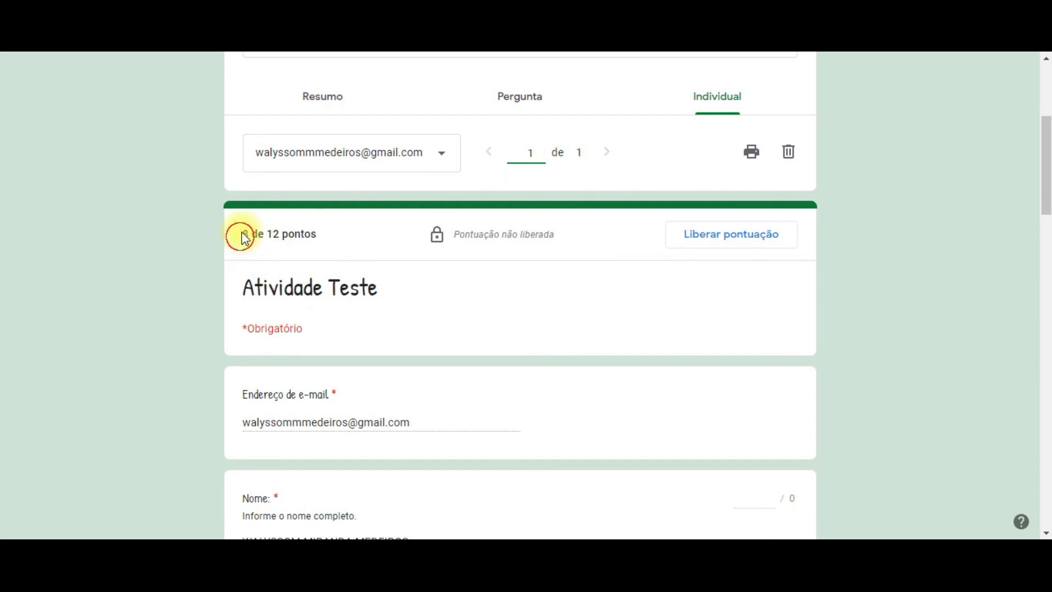
left_click_drag(240, 236, 290, 227)
left_click(291, 235)
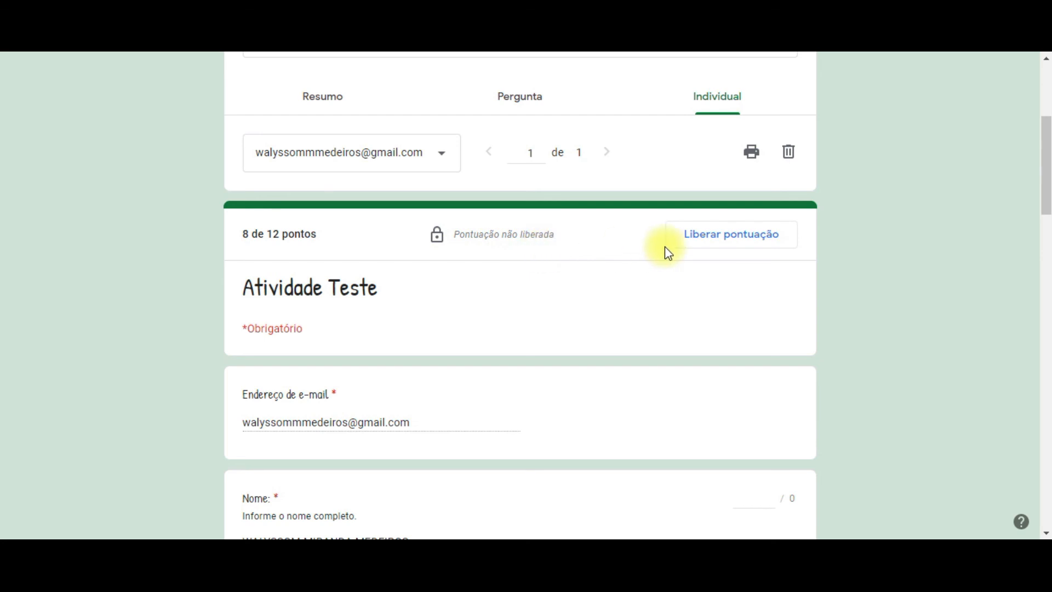
Release the scores to all participants by e-mail, leaving the optional message empty
left_click(710, 253)
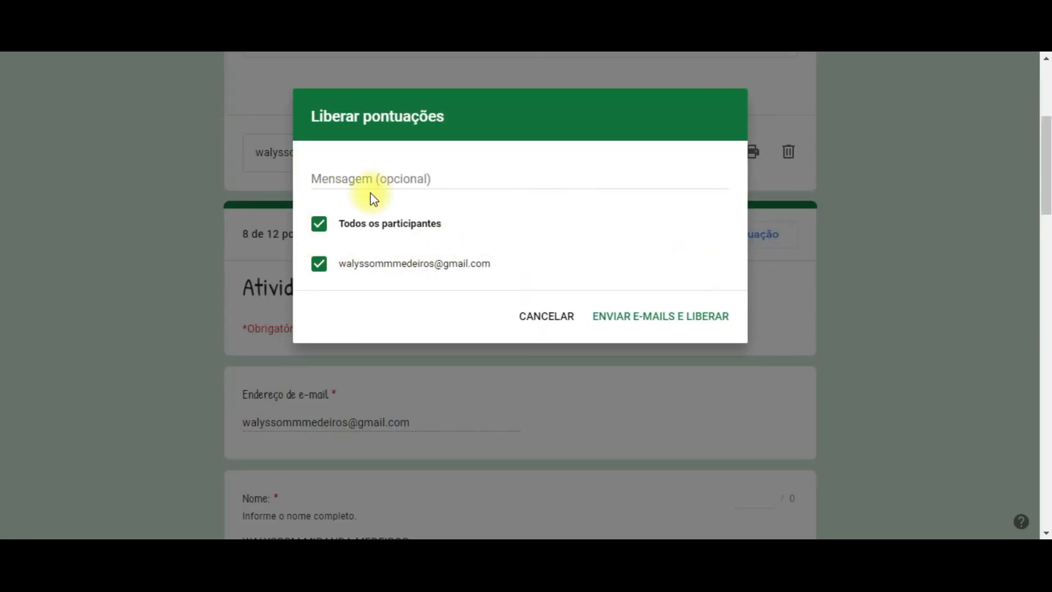
left_click(357, 177)
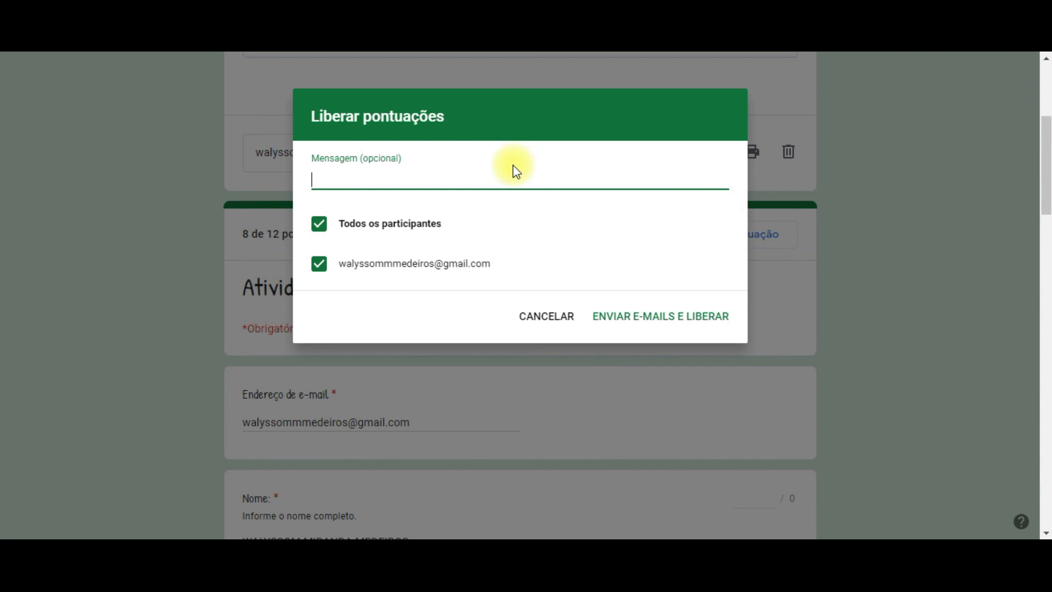
left_click(364, 156)
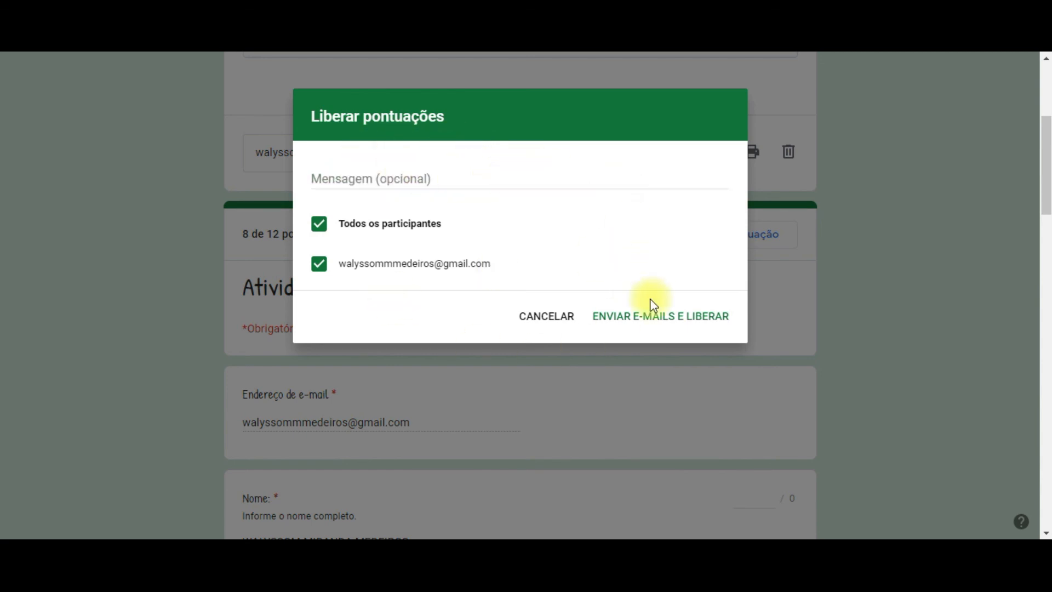
left_click(650, 318)
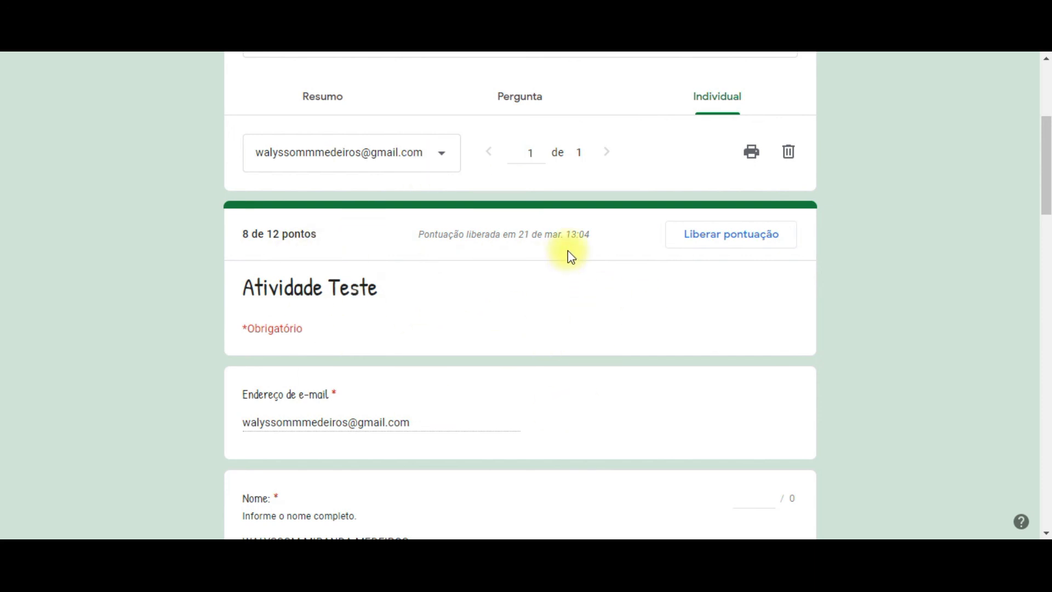
scroll(719, 264, "up", 5)
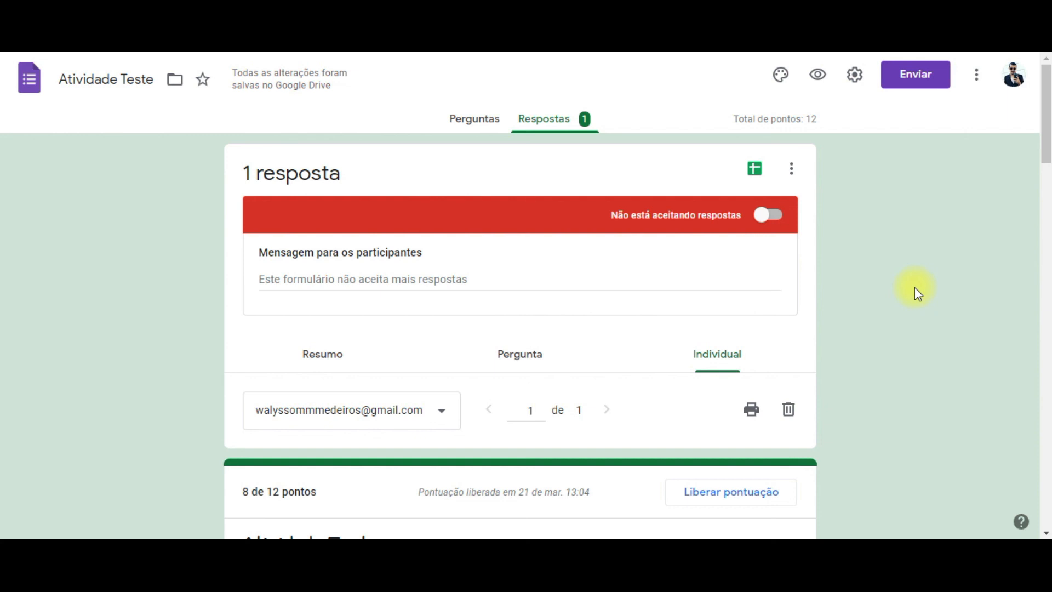
Create a new spreadsheet "Atividade Teste (respostas)" for the form's responses, review its columns, and return to the form
left_click(754, 169)
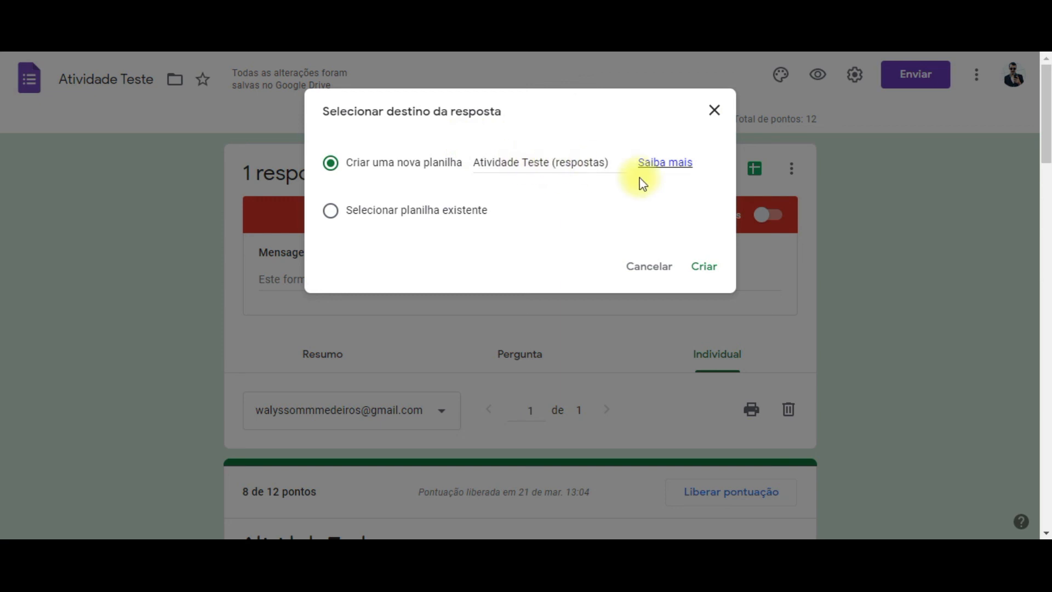
left_click(707, 267)
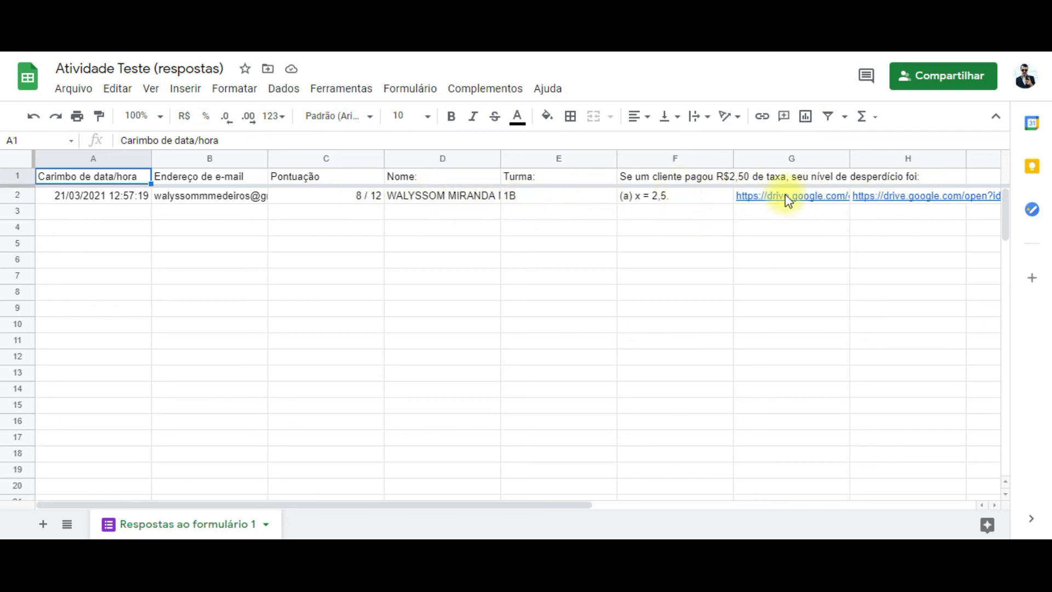
mouse_move(939, 207)
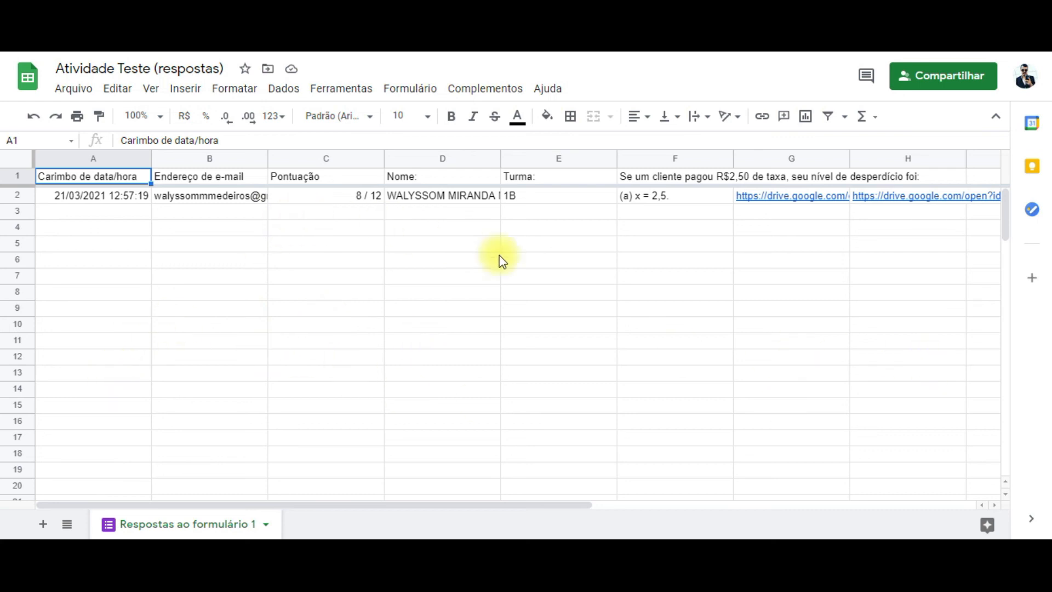
key("ctrl+shift+Tab")
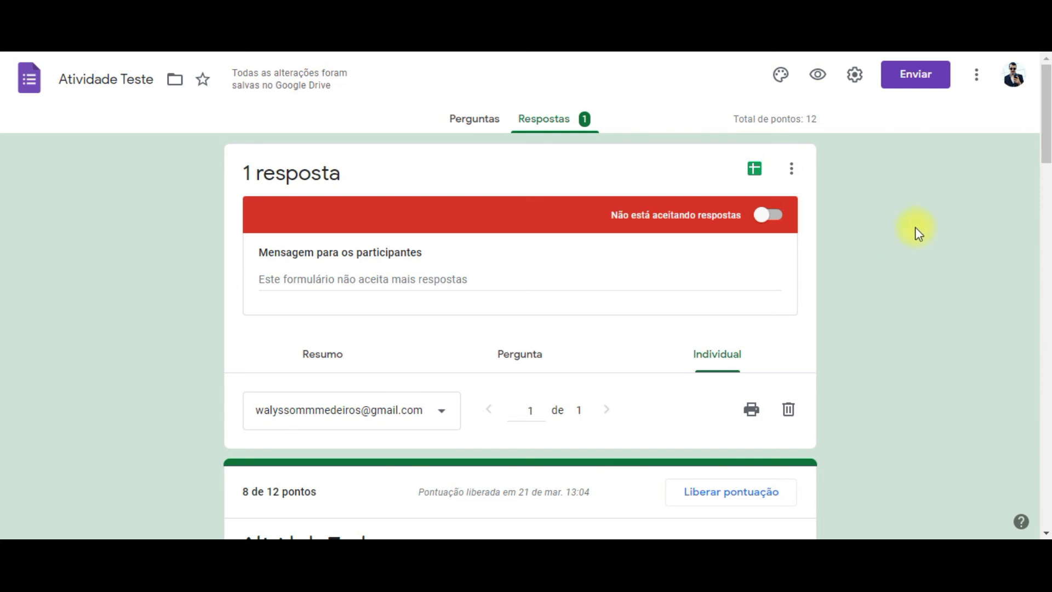
Preview all pages of the individual response's print version, and close the preview without saving the PDF
scroll(915, 226, "down", 3)
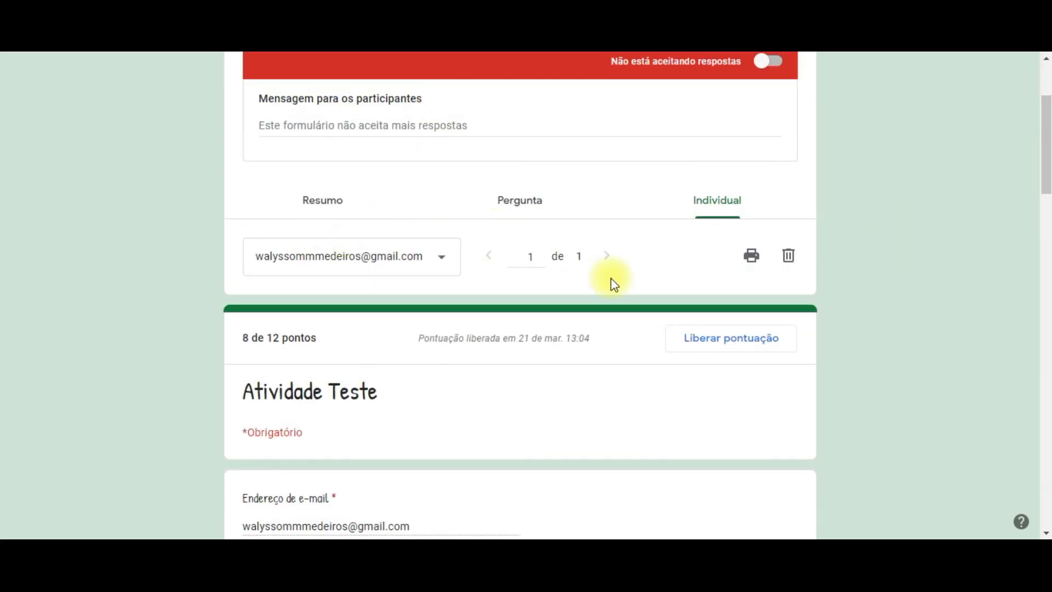
left_click(756, 255)
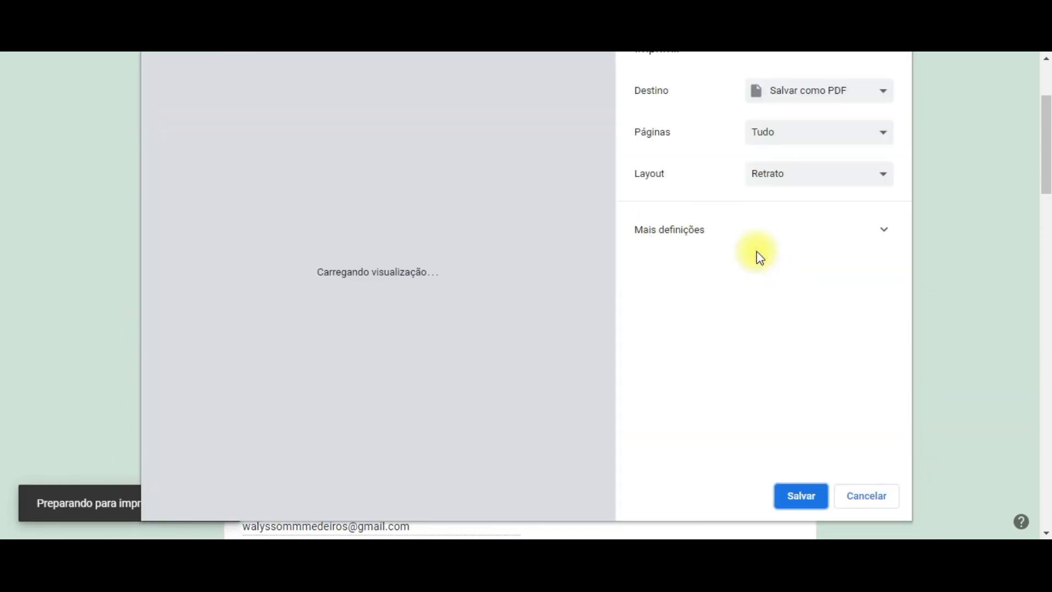
scroll(359, 313, "down", 10)
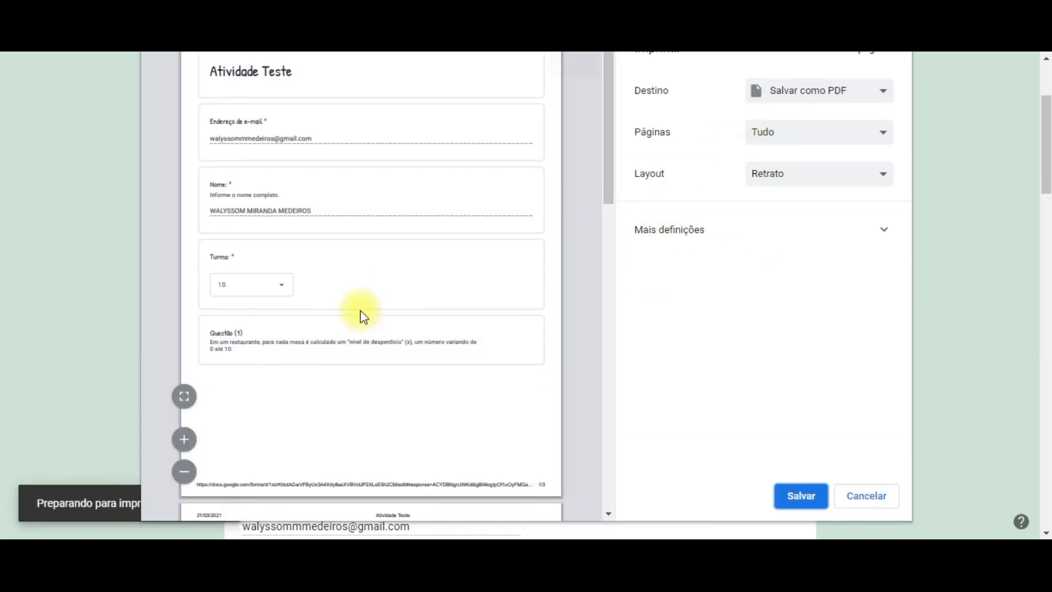
scroll(360, 317, "down", 9)
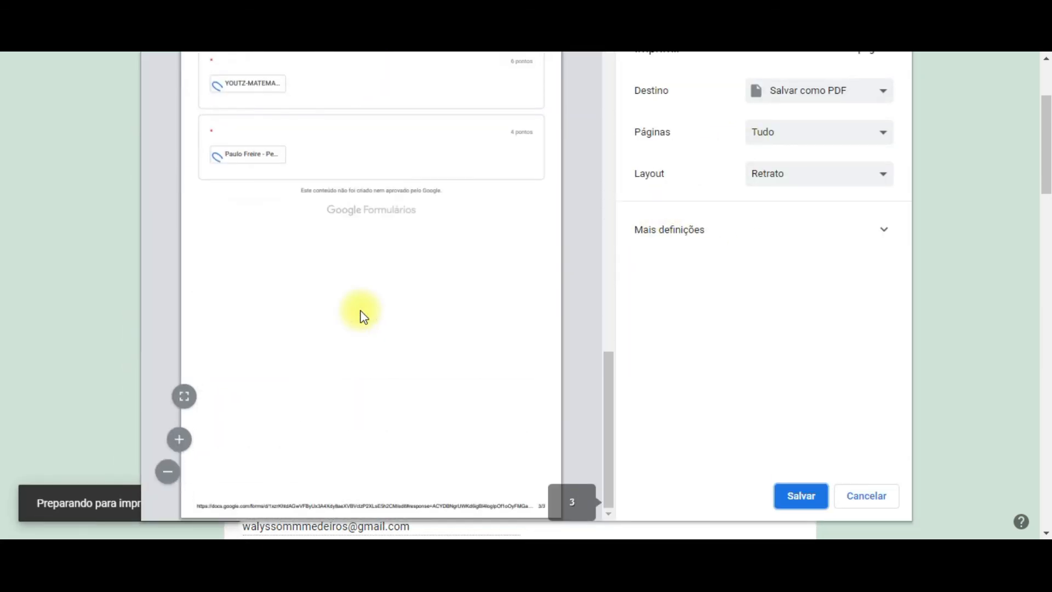
scroll(359, 312, "up", 8)
scroll(351, 321, "up", 10)
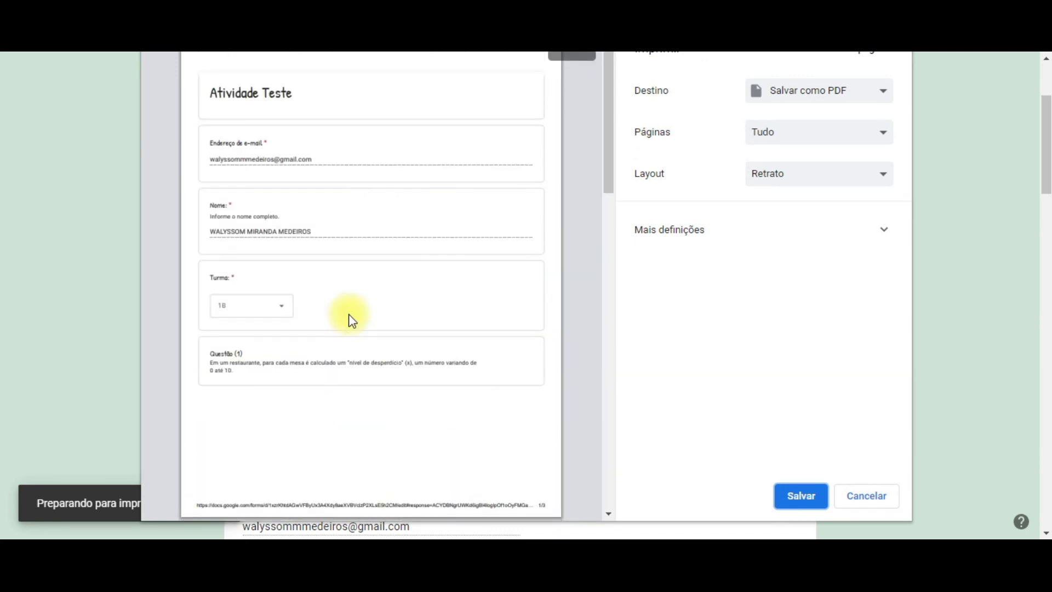
scroll(352, 323, "down", 20)
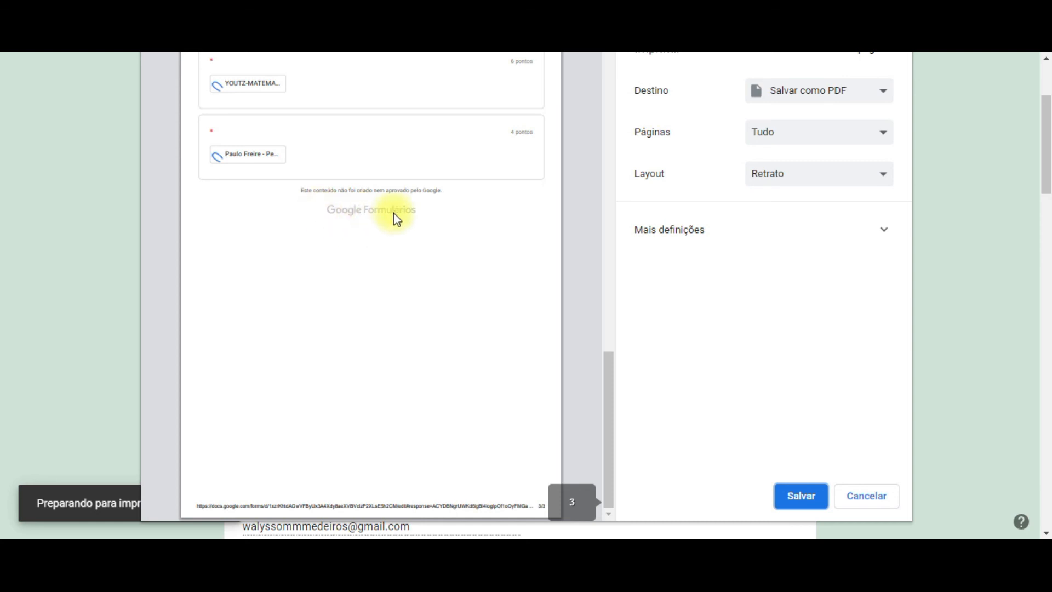
scroll(393, 215, "up", 1)
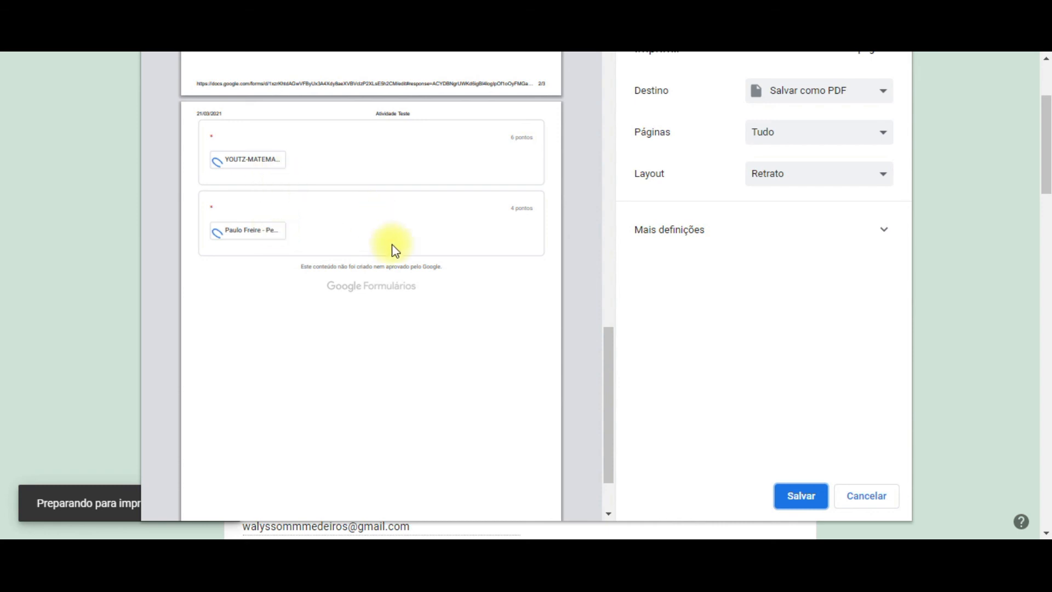
scroll(395, 241, "up", 10)
left_click(871, 490)
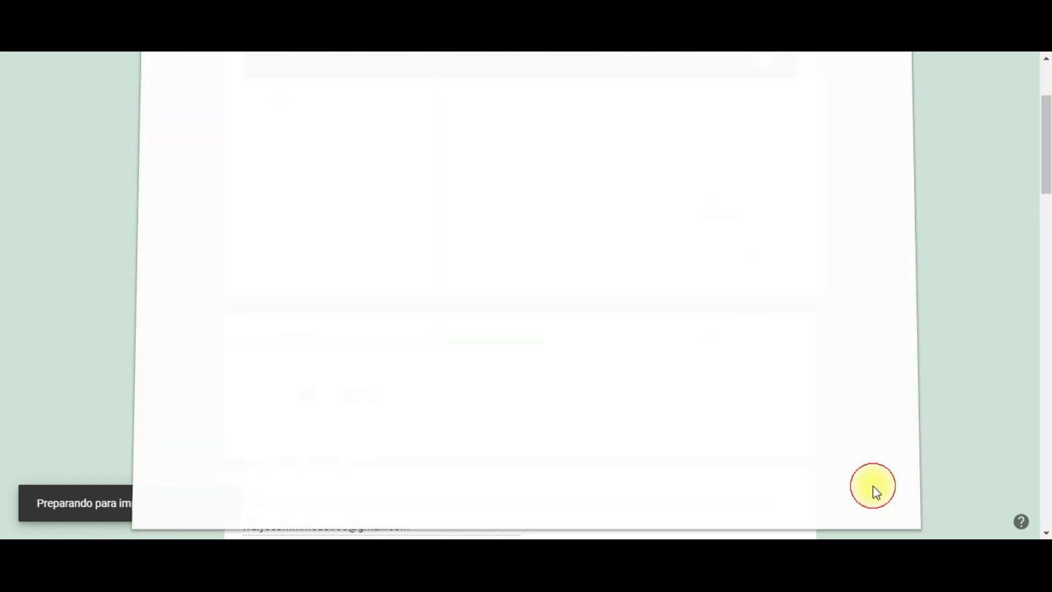
scroll(835, 244, "up", 3)
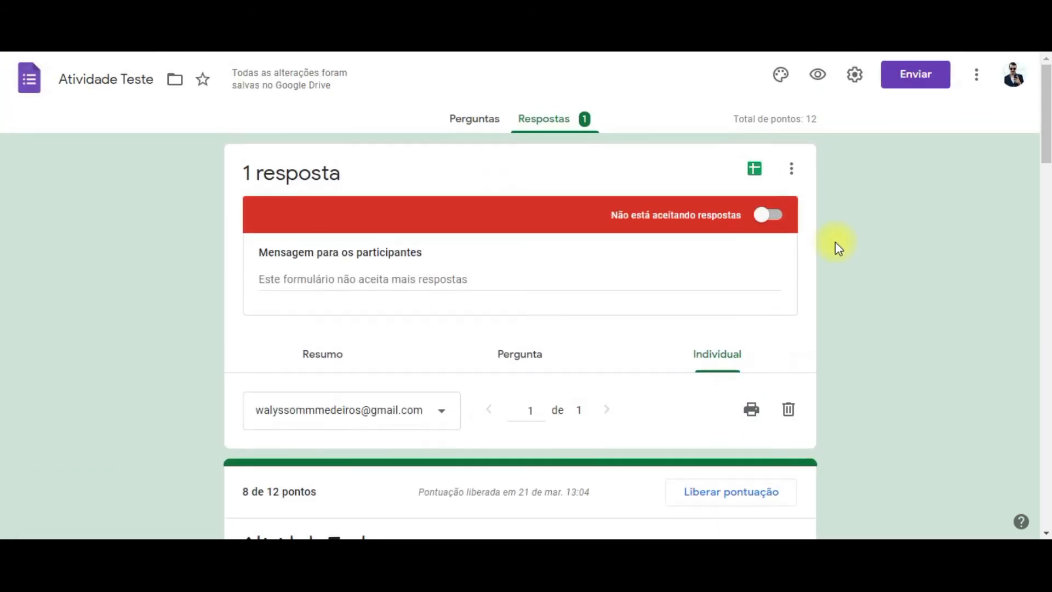